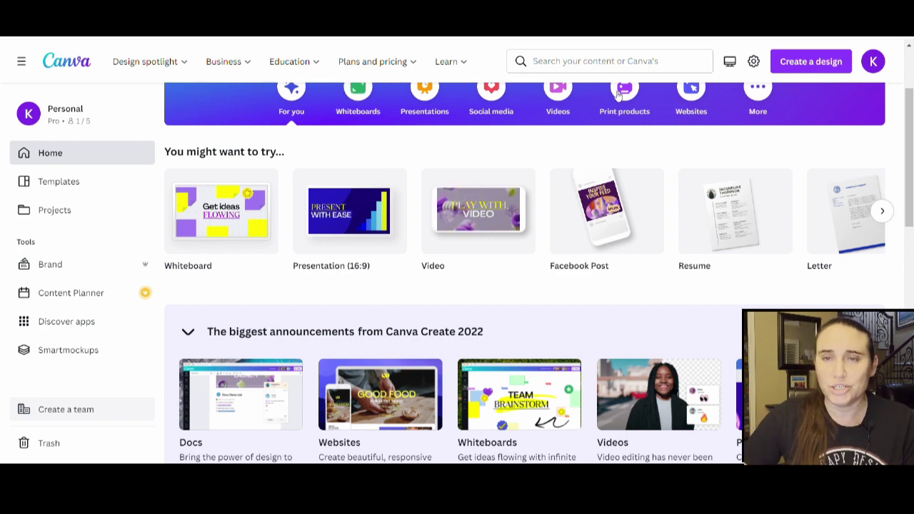
# Create a new blank design with a custom size of 4000 × 4000 px.
pyautogui.moveTo(596, 242)
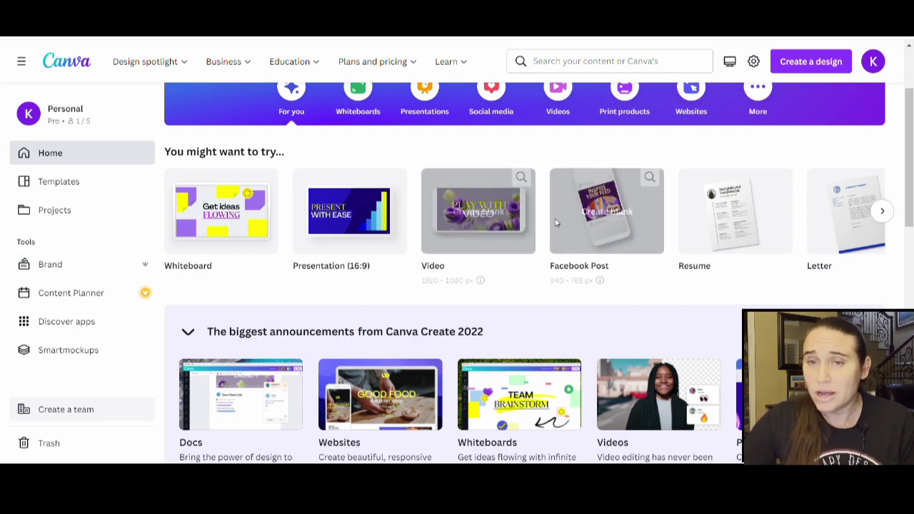
pyautogui.moveTo(488, 270)
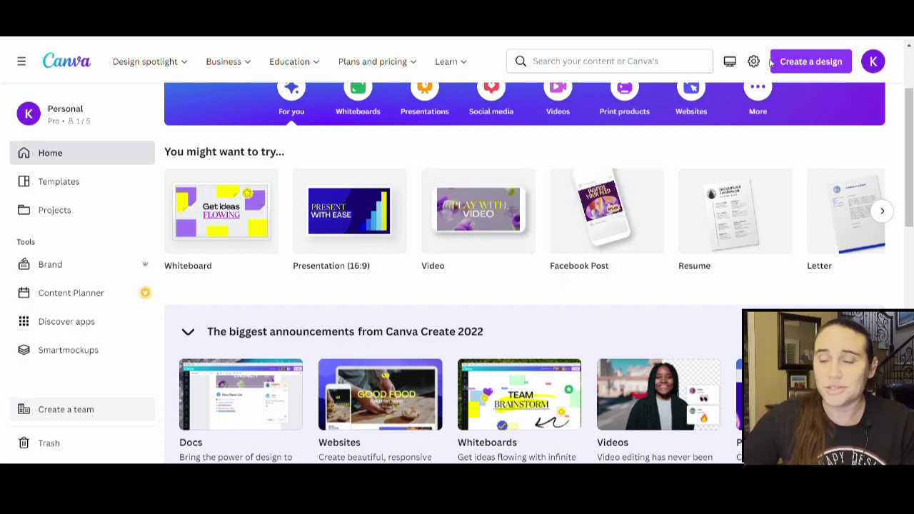
pyautogui.click(814, 65)
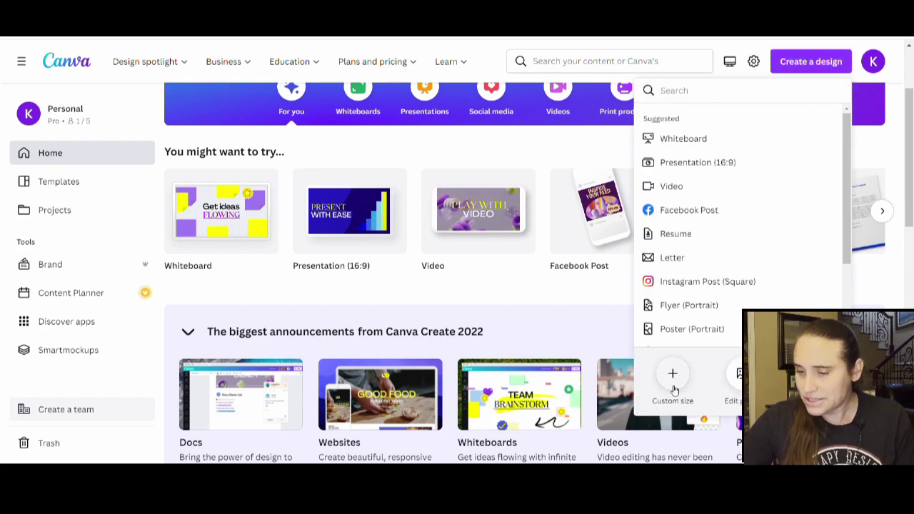
pyautogui.click(672, 386)
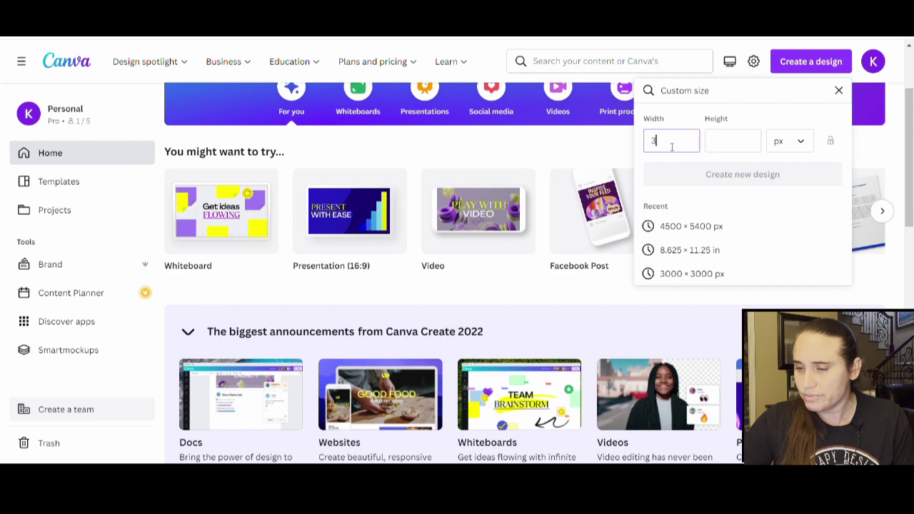
pyautogui.press('BackSpace')
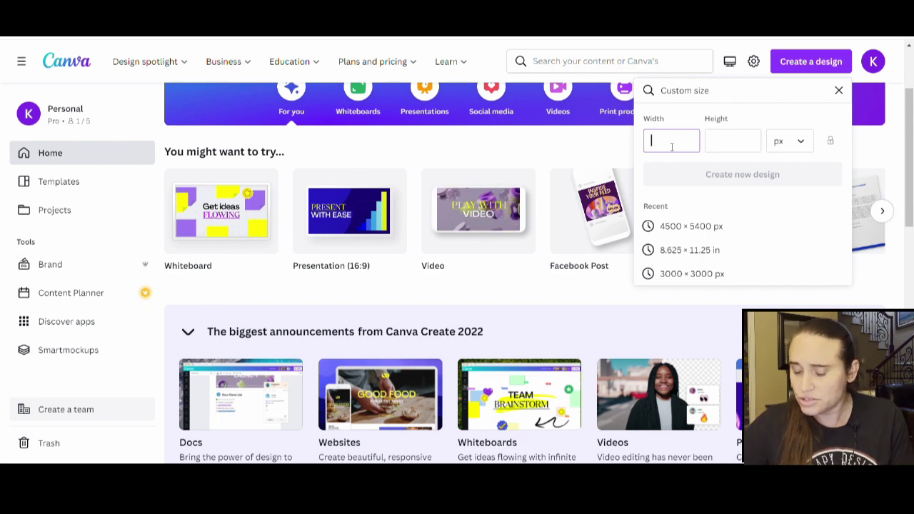
pyautogui.write('4000')
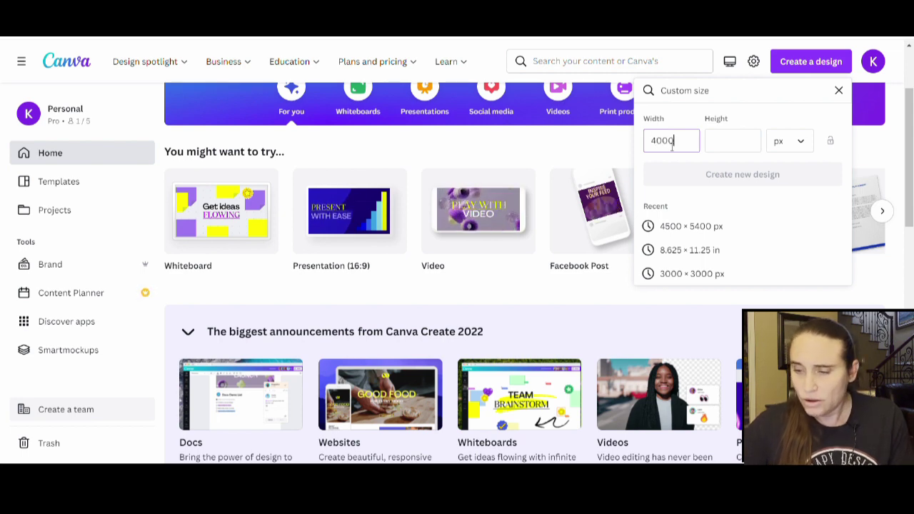
pyautogui.click(732, 139)
pyautogui.write('4')
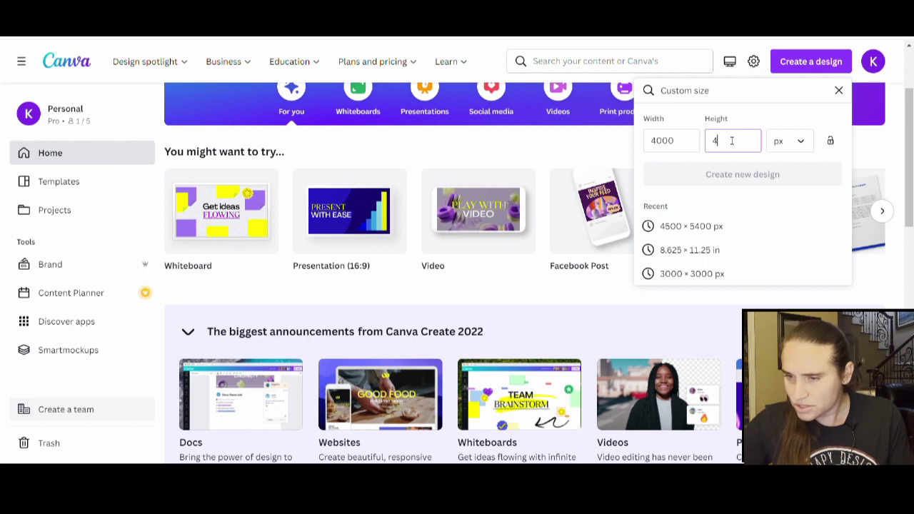
pyautogui.write('000')
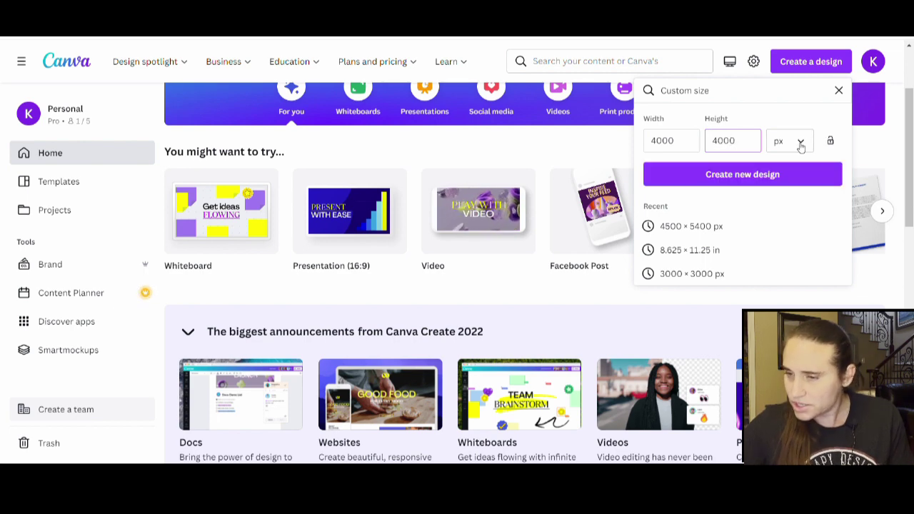
pyautogui.click(786, 174)
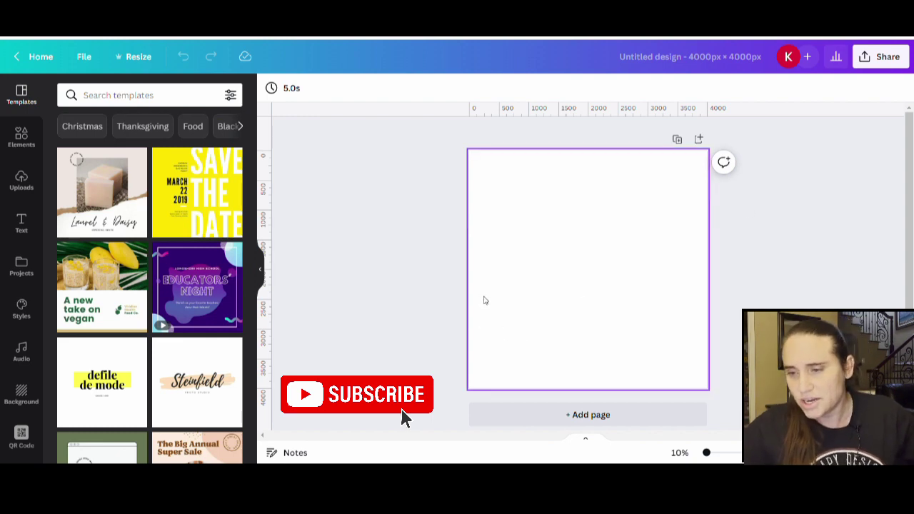
# Search the design elements for "seamless pattern".
pyautogui.click(20, 140)
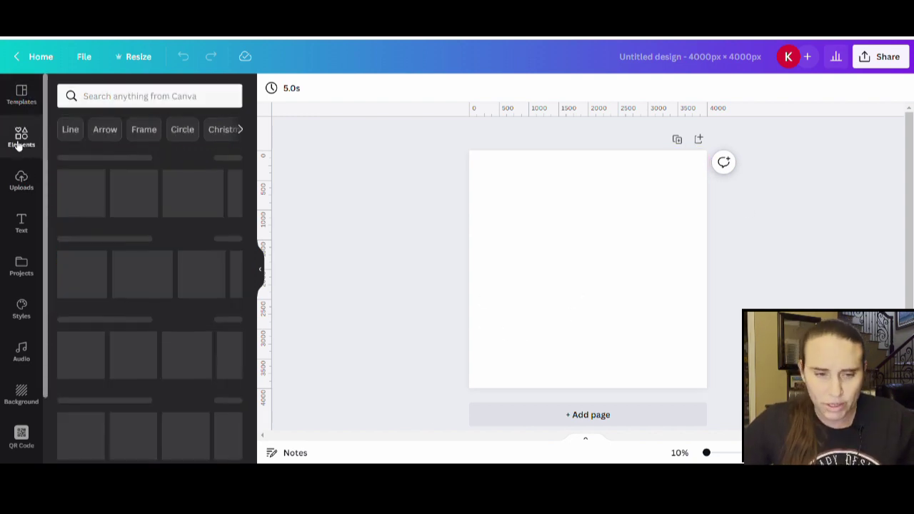
pyautogui.click(143, 96)
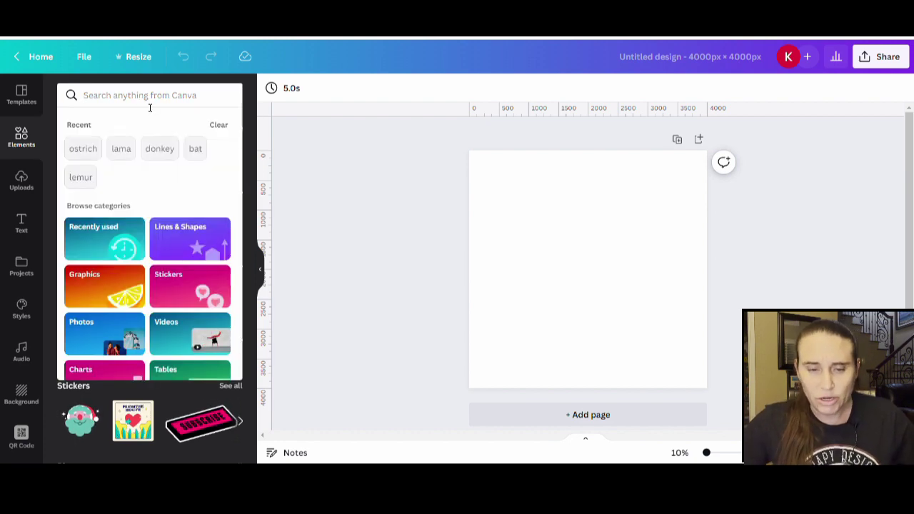
pyautogui.write('seamless ')
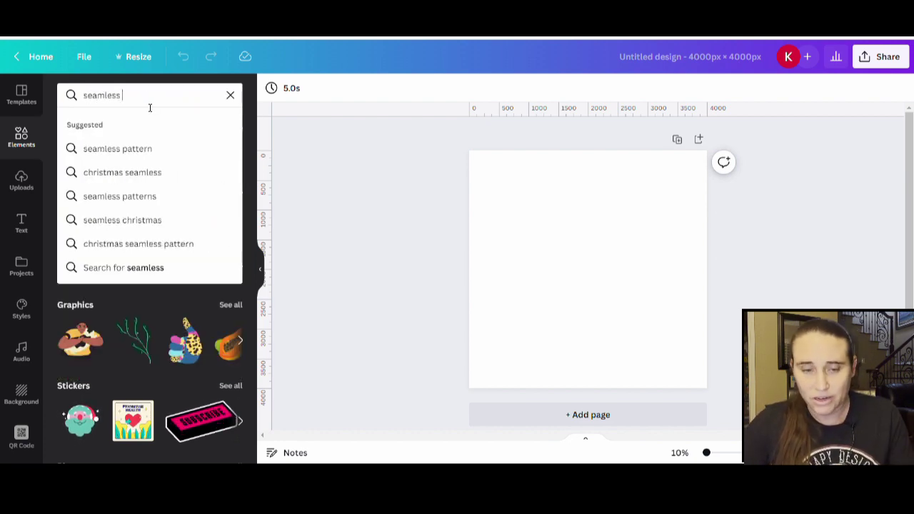
pyautogui.write('pattern')
pyautogui.press('Return')
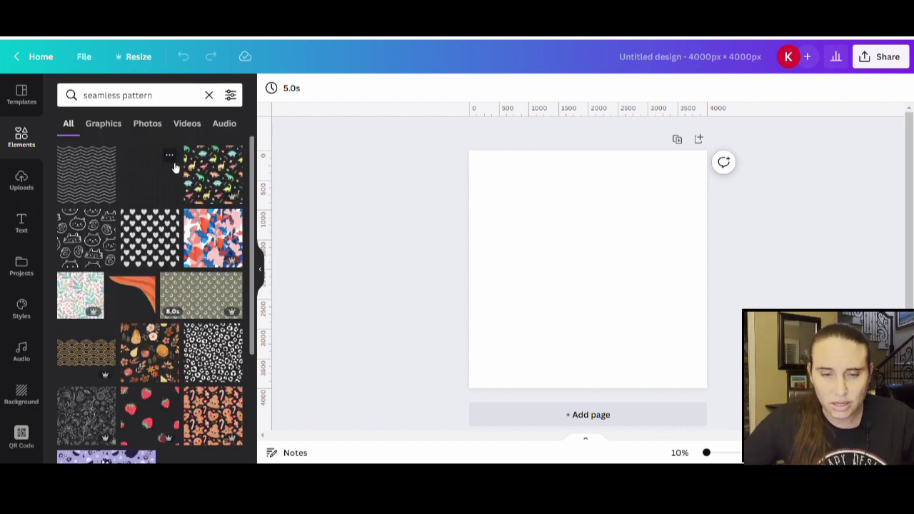
# Add the pink and white floral pattern with green leaves to the page and enlarge it to the page's lower-left corner.
pyautogui.scroll(-1, 175, 166)
pyautogui.scroll(1, 65, 265)
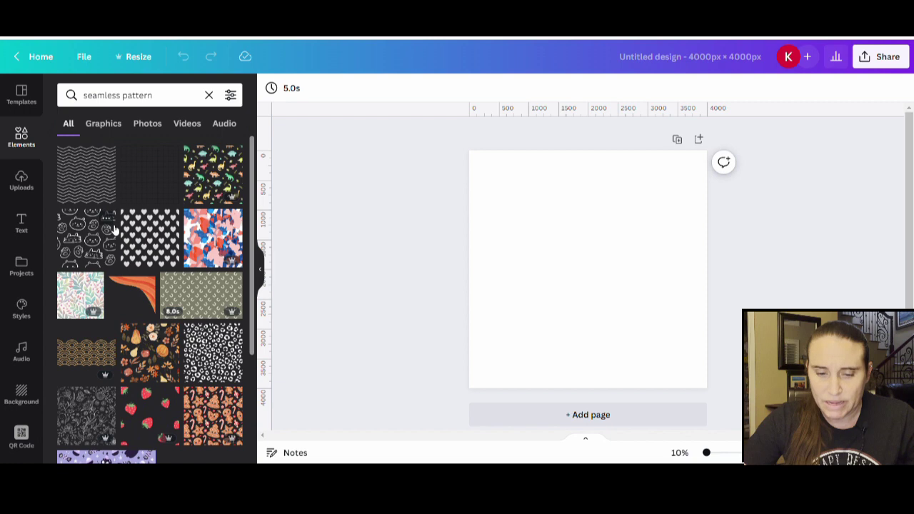
pyautogui.scroll(-2, 110, 230)
pyautogui.scroll(-3, 105, 227)
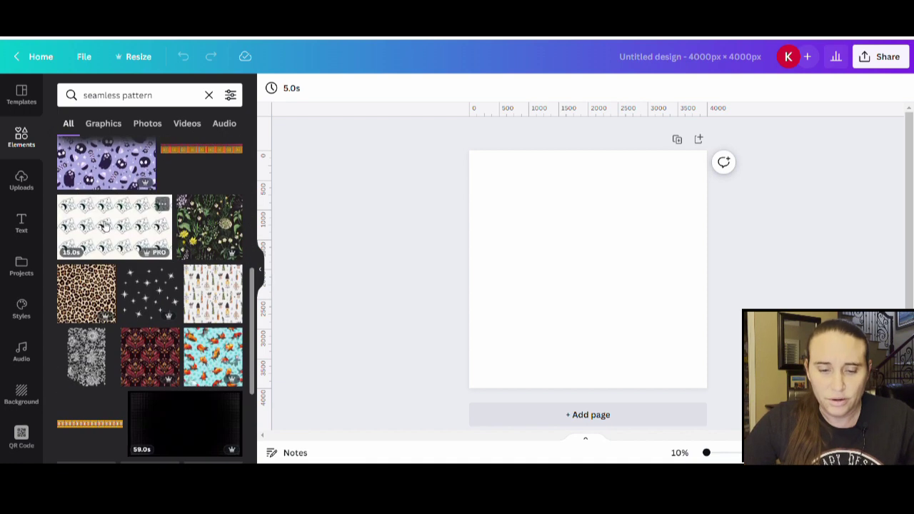
pyautogui.scroll(-4, 106, 227)
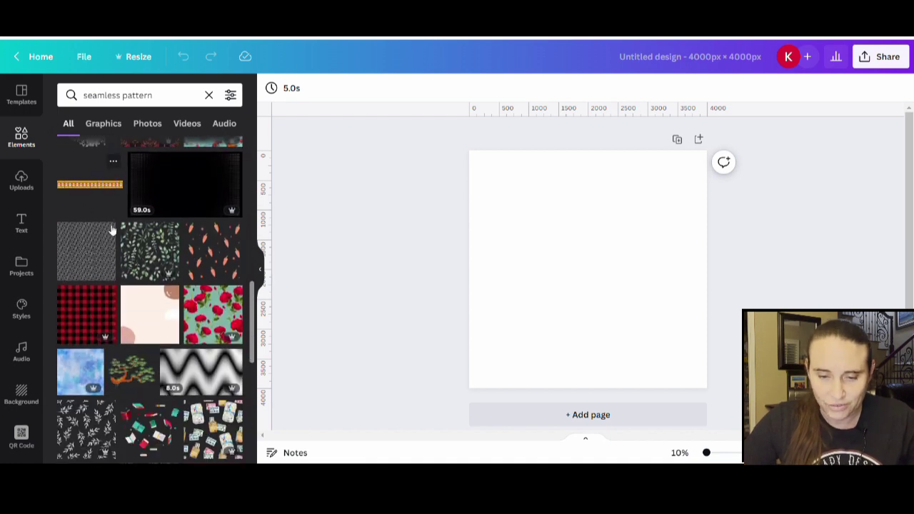
pyautogui.scroll(-3, 90, 264)
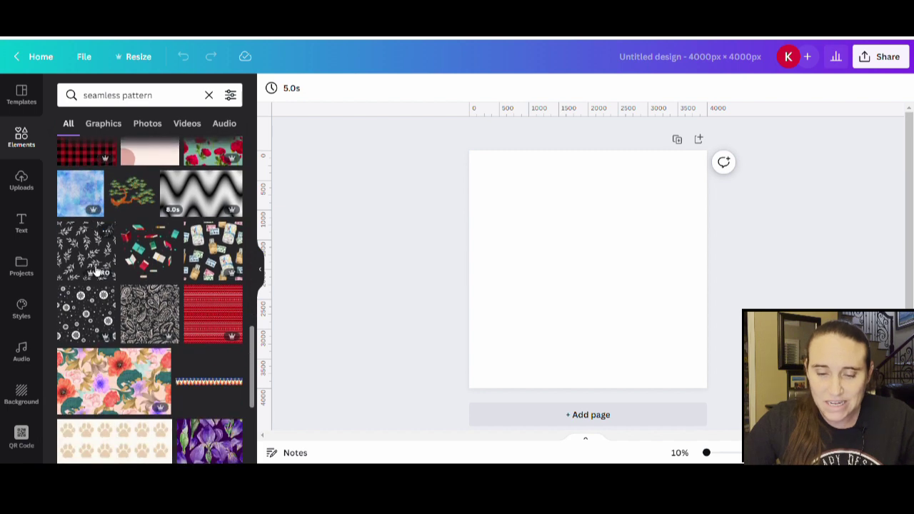
pyautogui.scroll(-4, 96, 268)
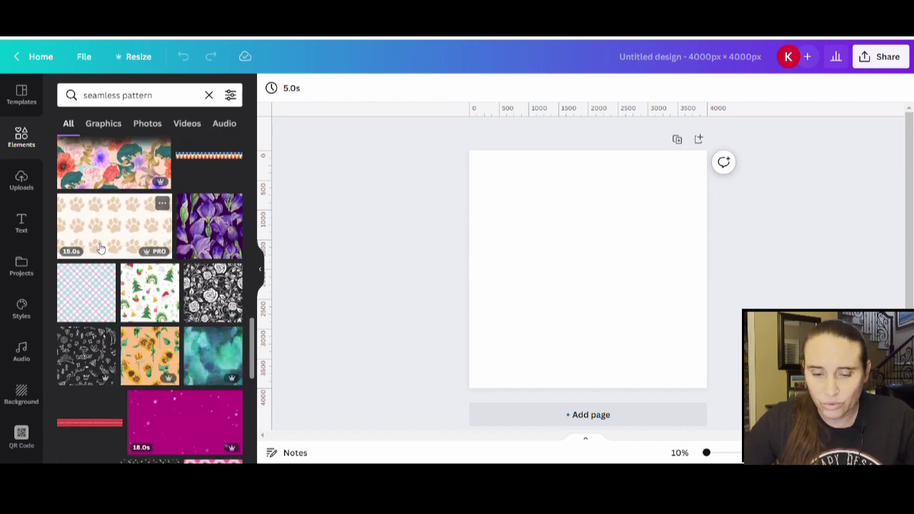
pyautogui.scroll(-4, 101, 248)
pyautogui.scroll(-4, 143, 321)
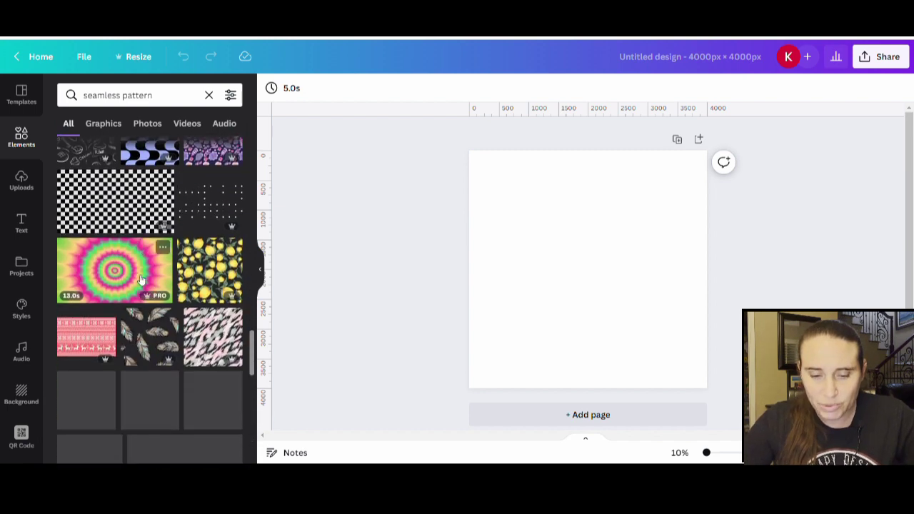
pyautogui.scroll(-2, 139, 277)
pyautogui.scroll(-2, 109, 246)
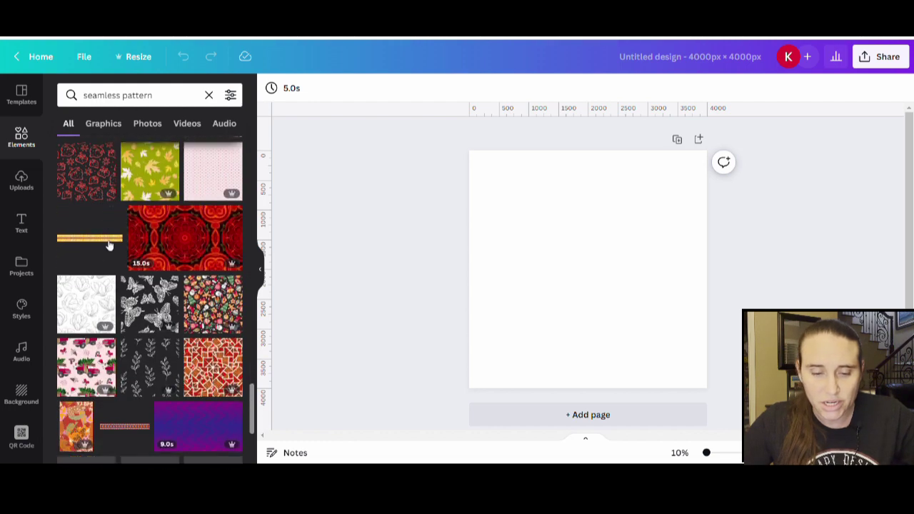
pyautogui.scroll(-2, 107, 246)
pyautogui.scroll(-3, 101, 271)
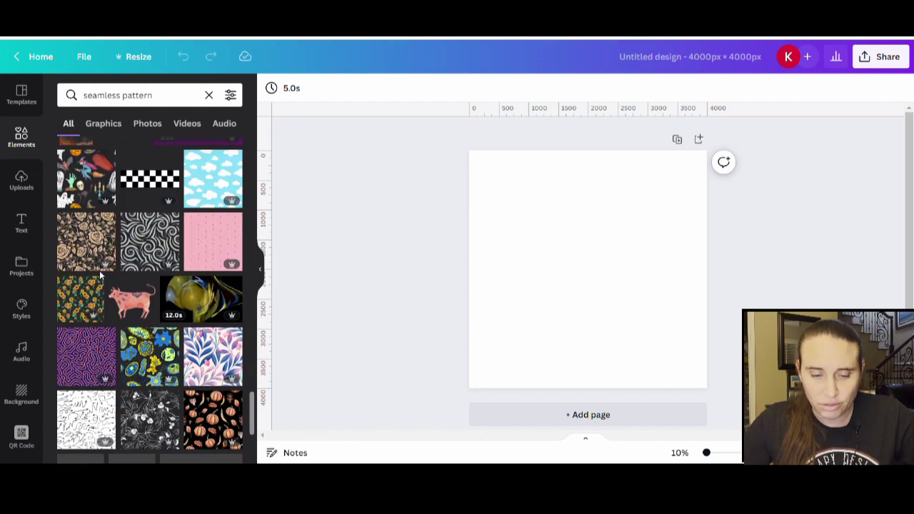
pyautogui.scroll(-3, 103, 277)
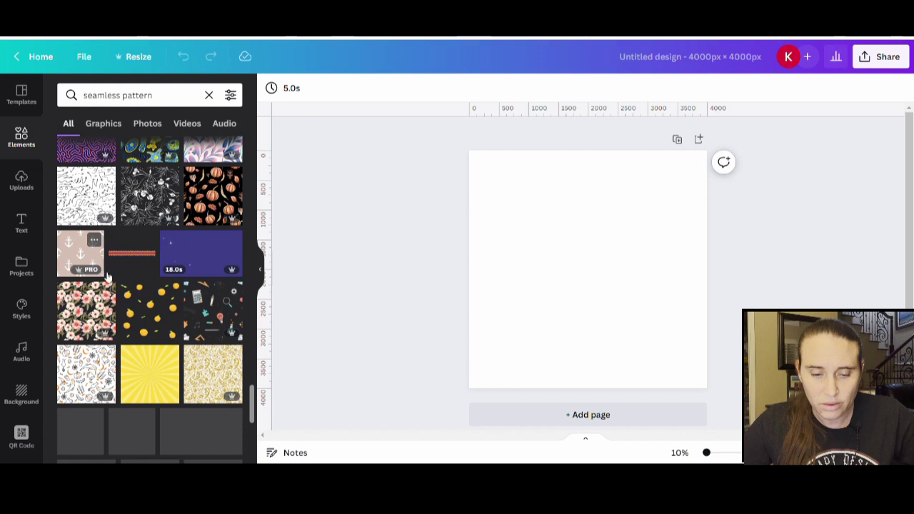
pyautogui.click(86, 316)
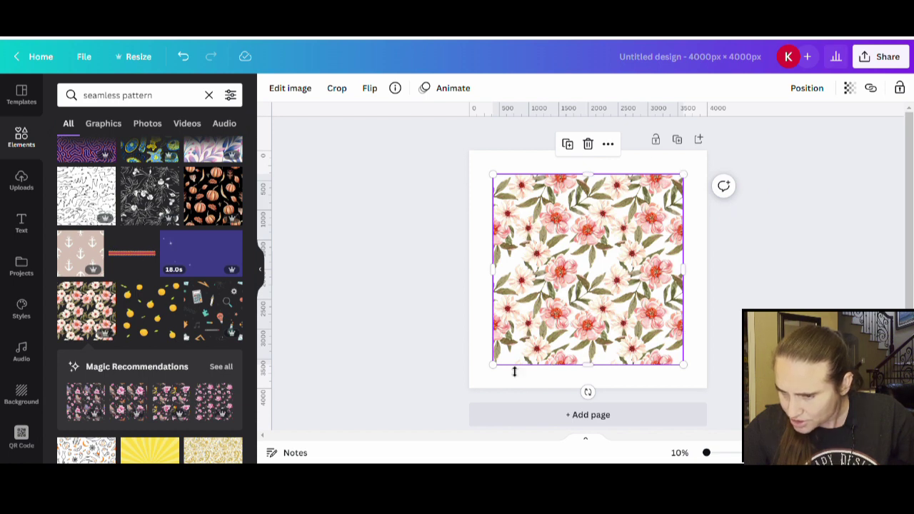
pyautogui.moveTo(503, 372); pyautogui.dragTo(478, 388)
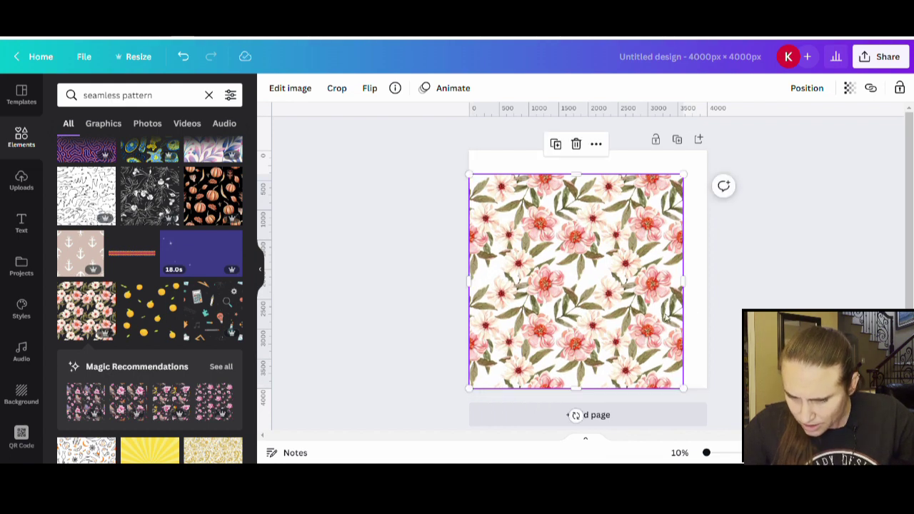
# Set the page background behind the floral pattern to a custom muted grey-blue colour.
pyautogui.click(699, 201)
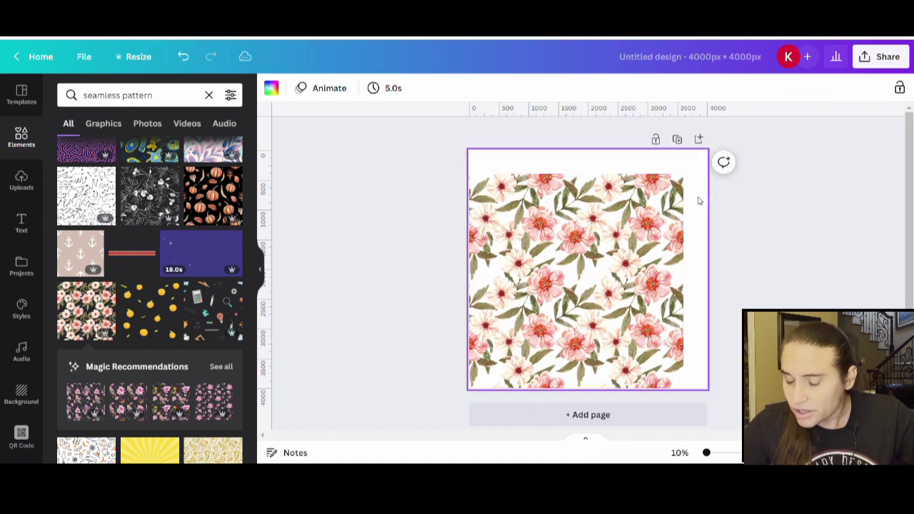
pyautogui.click(271, 89)
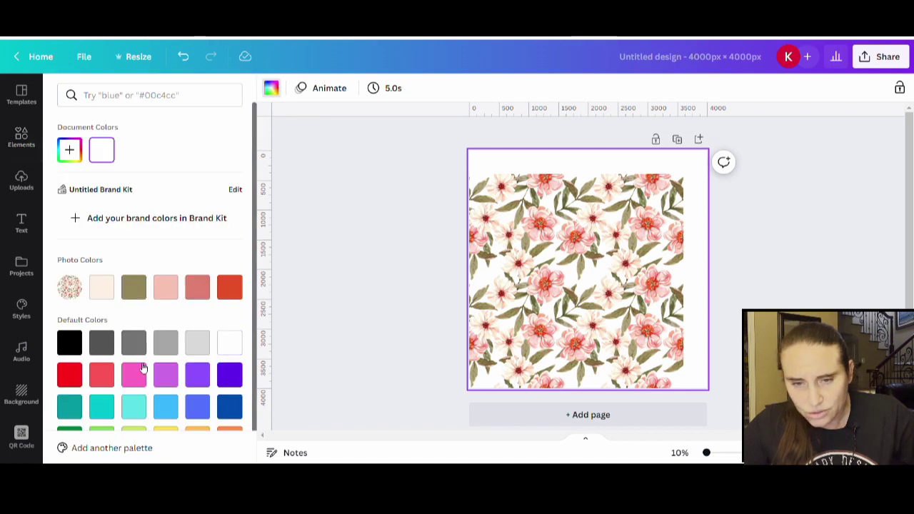
pyautogui.click(164, 411)
pyautogui.click(134, 408)
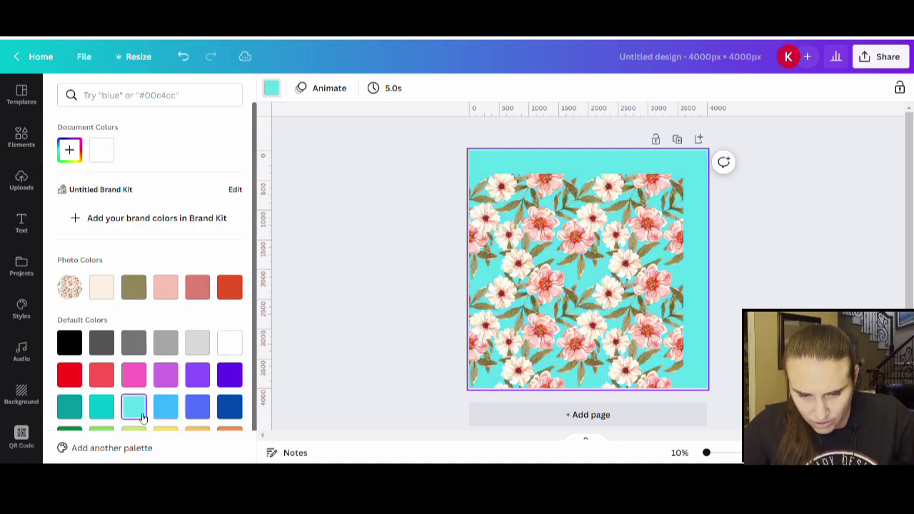
pyautogui.click(161, 411)
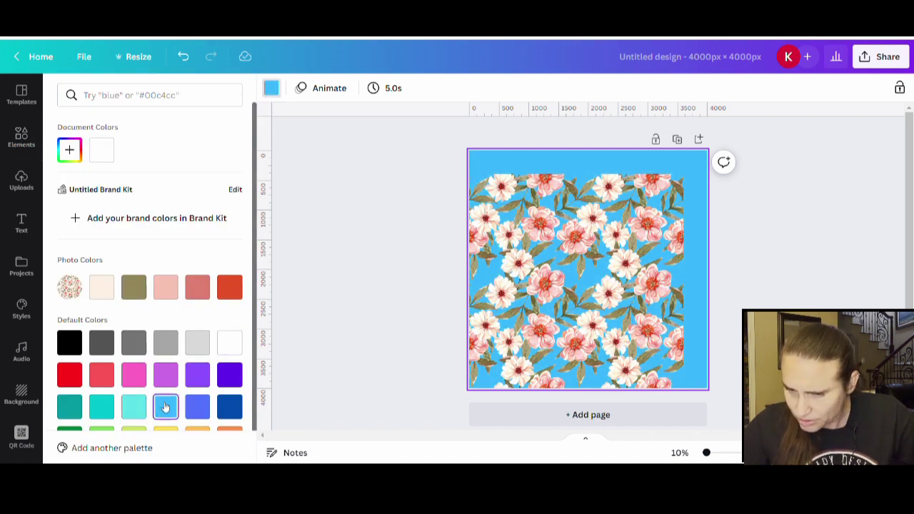
pyautogui.click(70, 150)
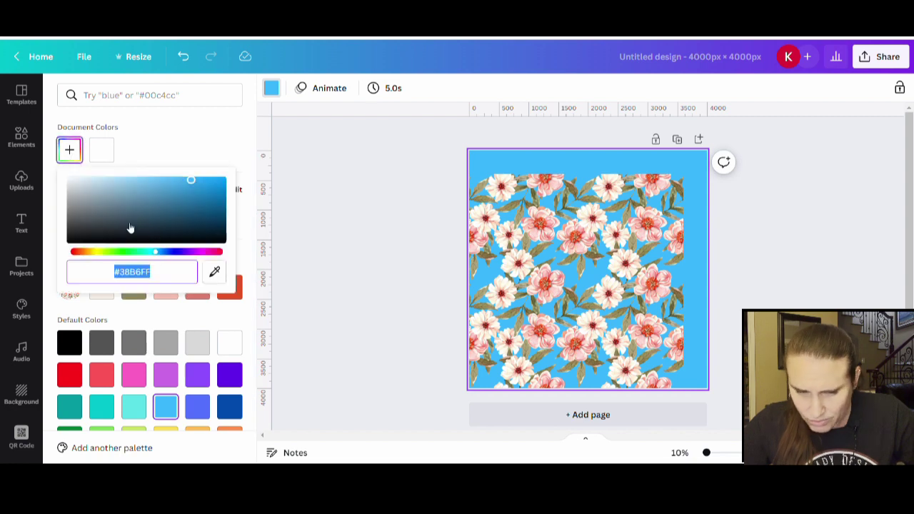
pyautogui.click(90, 192)
pyautogui.click(448, 258)
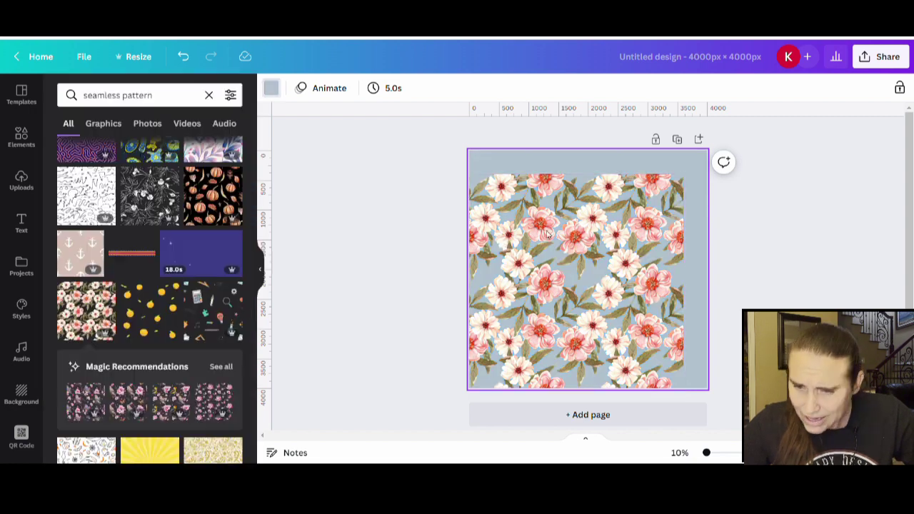
# Enlarge the floral pattern to the page's upper-right corner so it covers the whole page.
pyautogui.click(670, 200)
pyautogui.moveTo(692, 182); pyautogui.dragTo(716, 158)
pyautogui.click(555, 428)
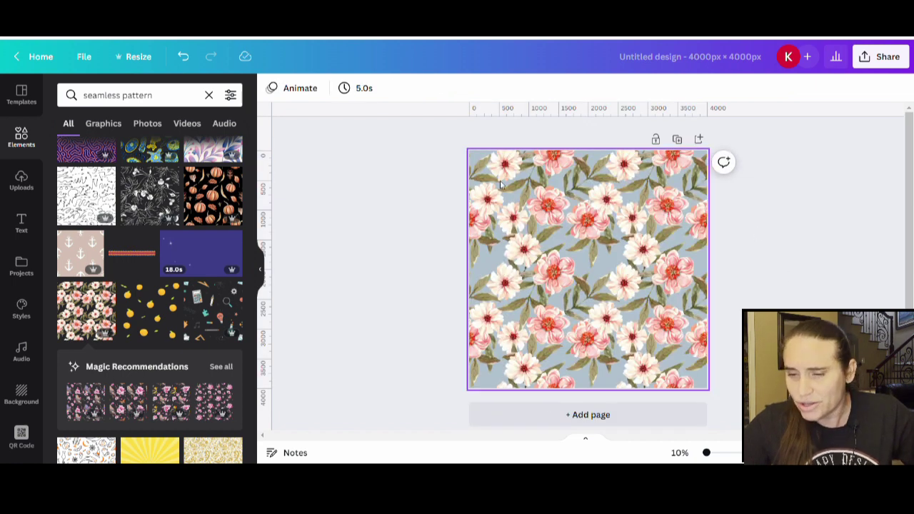
# Look through the seamless pattern results for another pattern to use on the page.
pyautogui.scroll(-3, 155, 271)
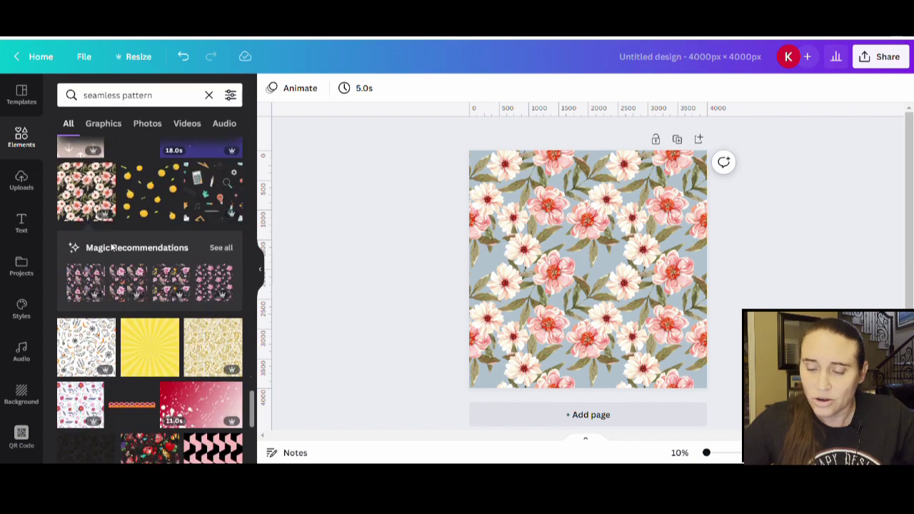
pyautogui.scroll(-4, 120, 246)
pyautogui.scroll(-3, 126, 245)
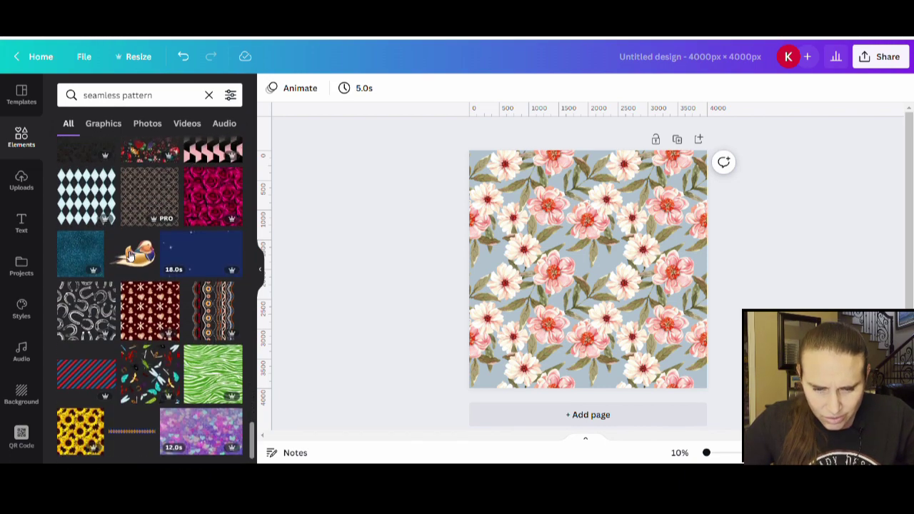
pyautogui.scroll(-3, 128, 251)
pyautogui.scroll(-4, 127, 249)
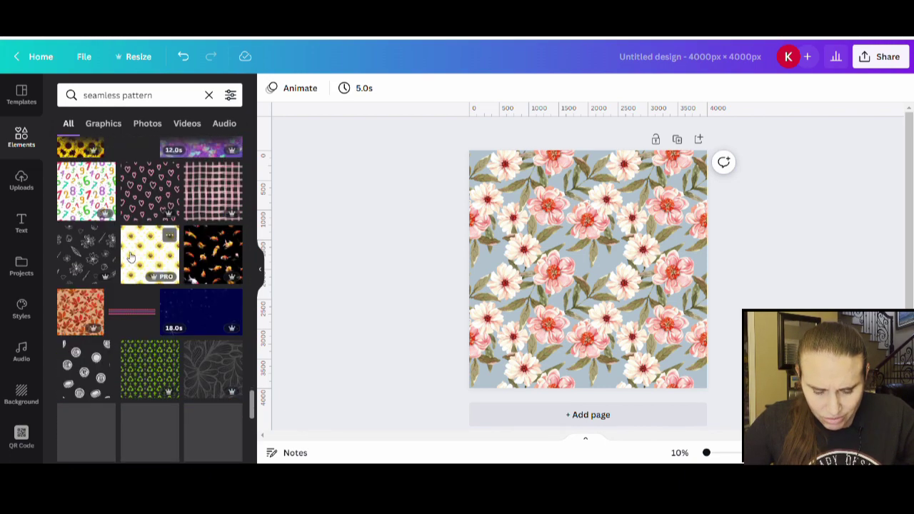
pyautogui.scroll(-2, 160, 314)
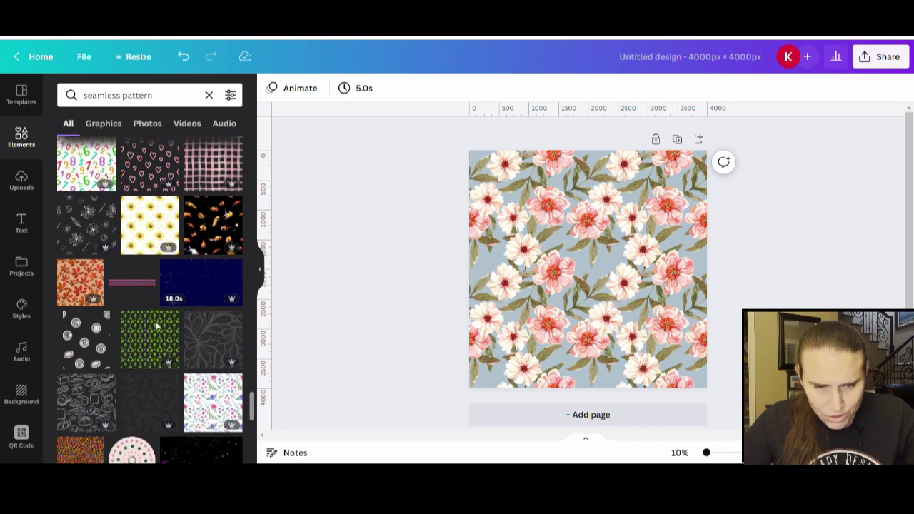
pyautogui.scroll(-2, 149, 329)
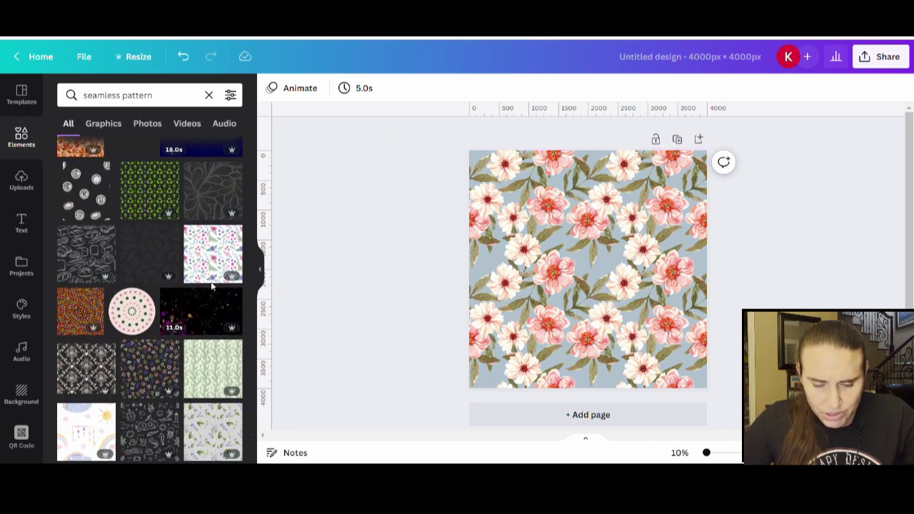
pyautogui.scroll(-1, 122, 250)
pyautogui.scroll(-5, 122, 250)
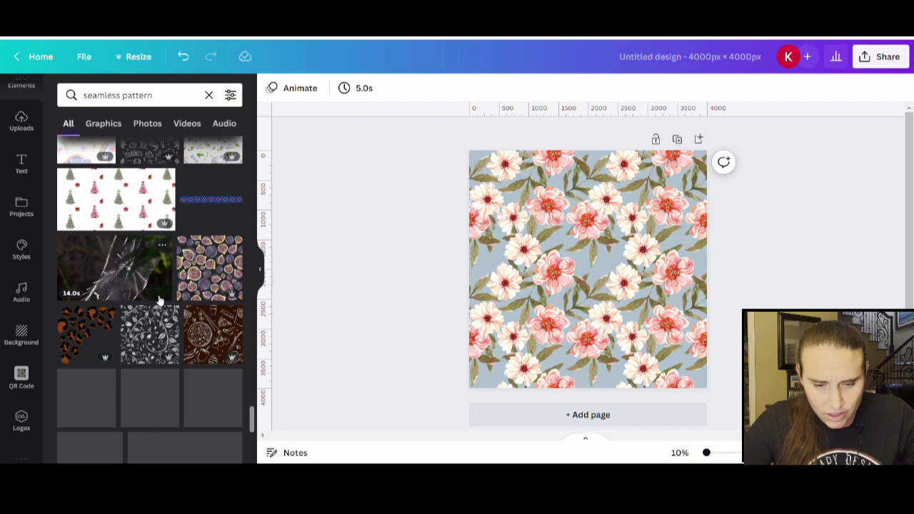
pyautogui.scroll(-8, 122, 276)
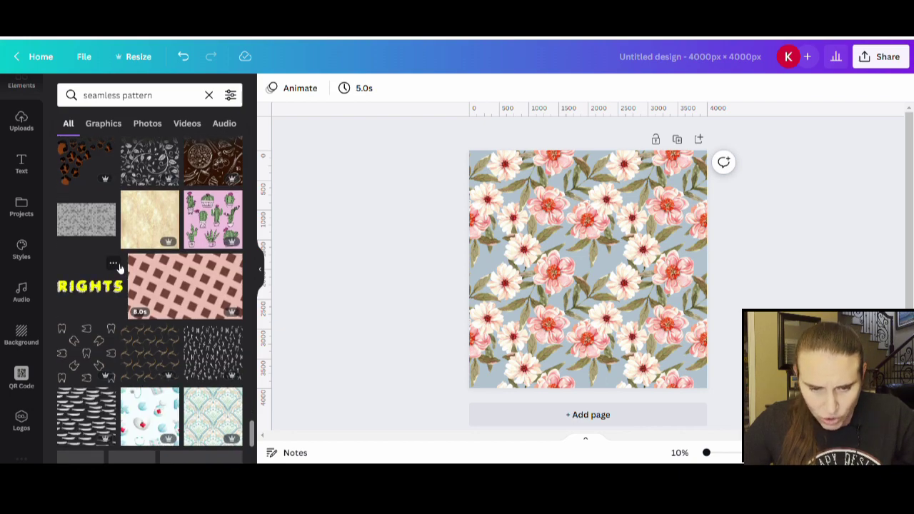
pyautogui.scroll(-4, 125, 274)
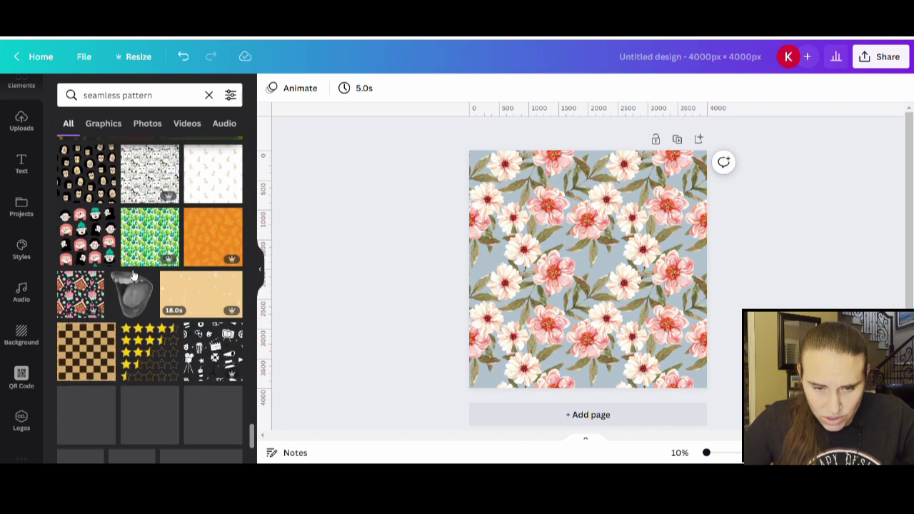
pyautogui.scroll(-5, 129, 268)
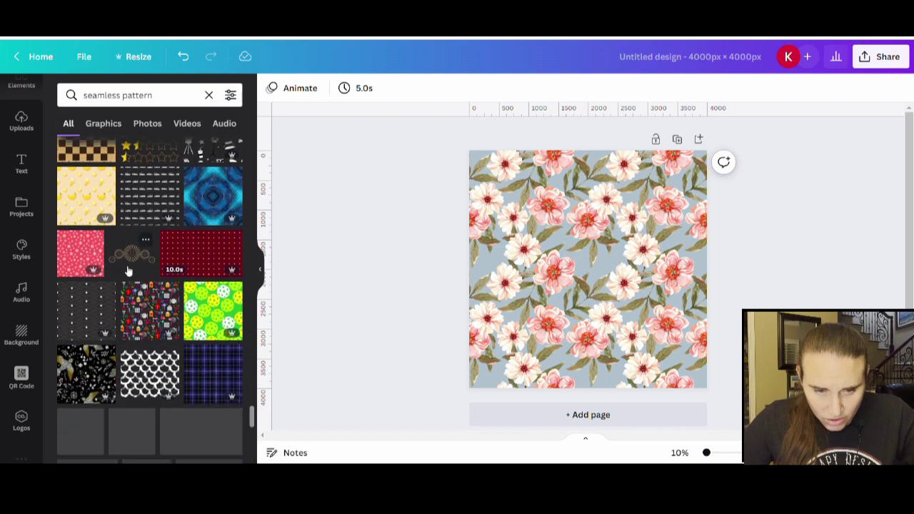
pyautogui.scroll(-3, 127, 272)
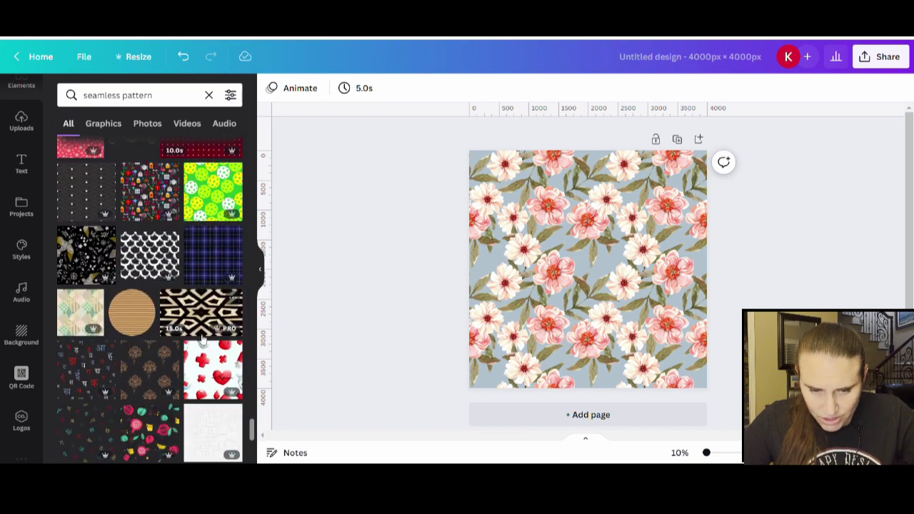
pyautogui.scroll(-4, 203, 336)
pyautogui.scroll(-5, 203, 336)
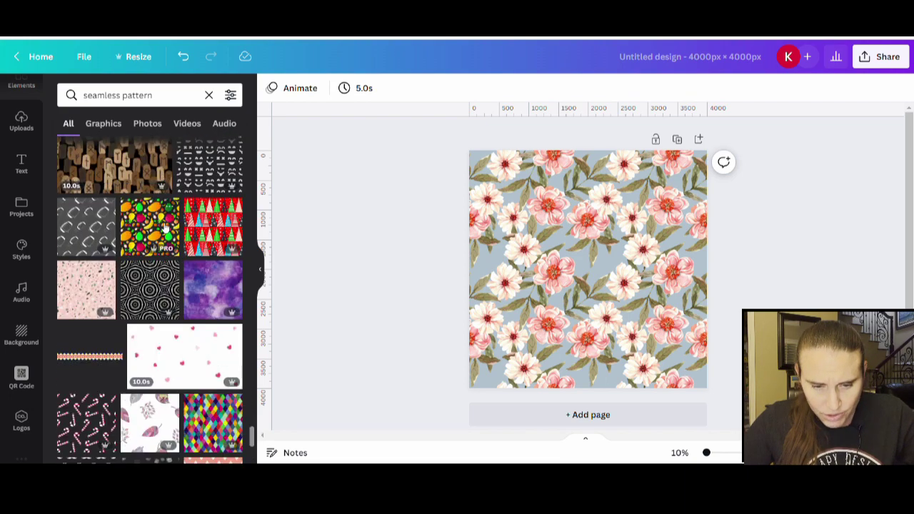
pyautogui.scroll(-5, 154, 314)
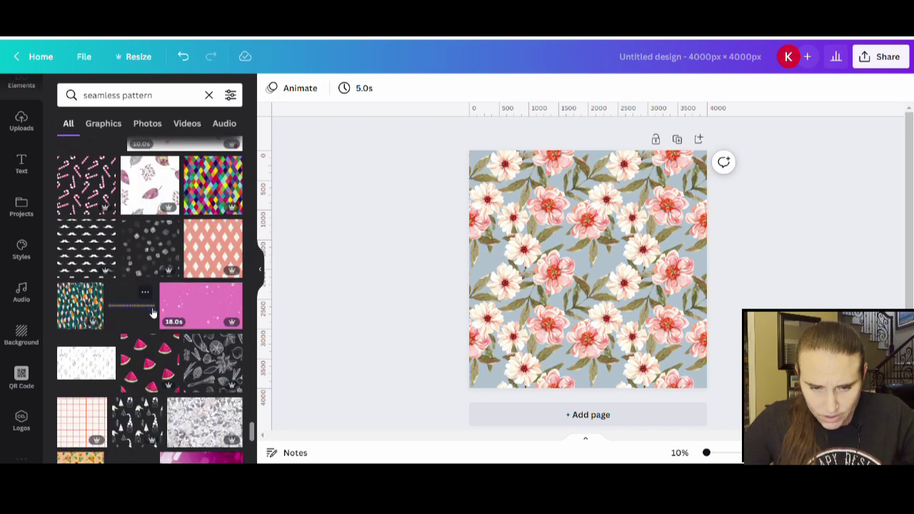
pyautogui.scroll(-2, 103, 299)
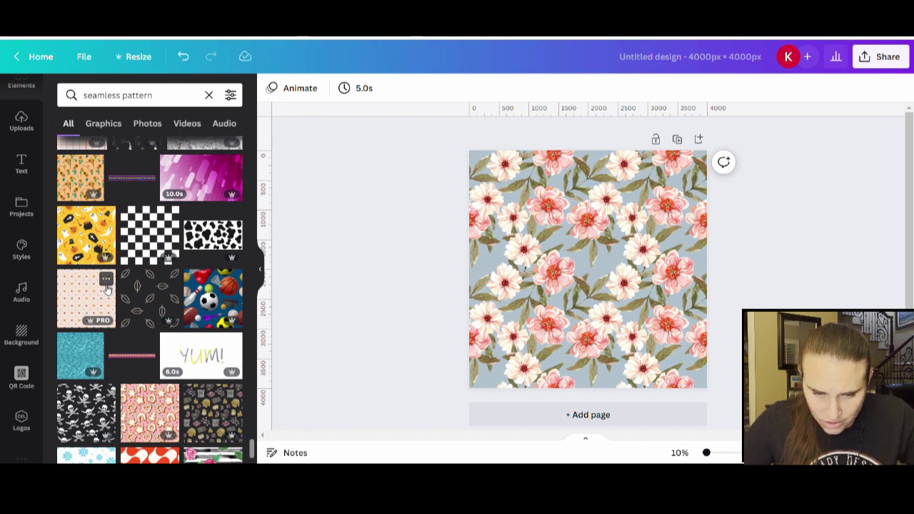
# Add the sports balls pattern with the dark blue background and enlarge it from the upper-right corner to cover the whole page.
pyautogui.click(221, 300)
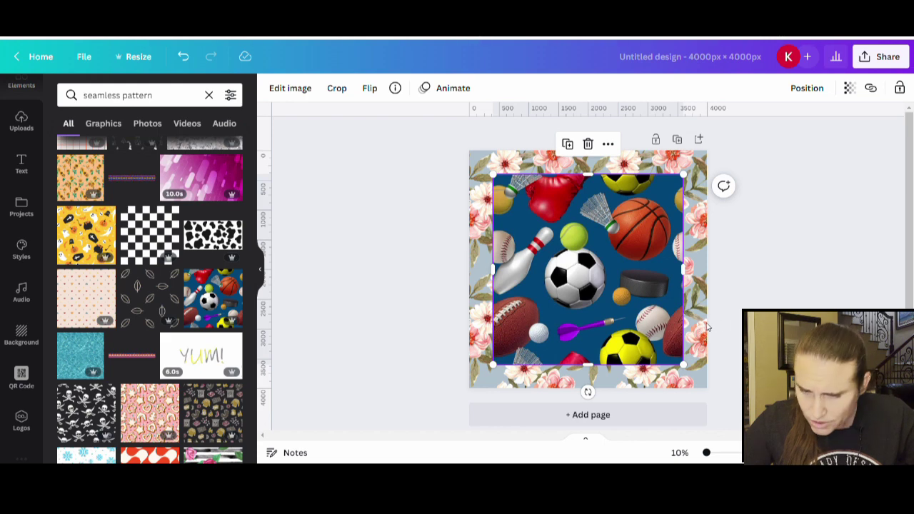
pyautogui.moveTo(661, 308); pyautogui.dragTo(678, 299)
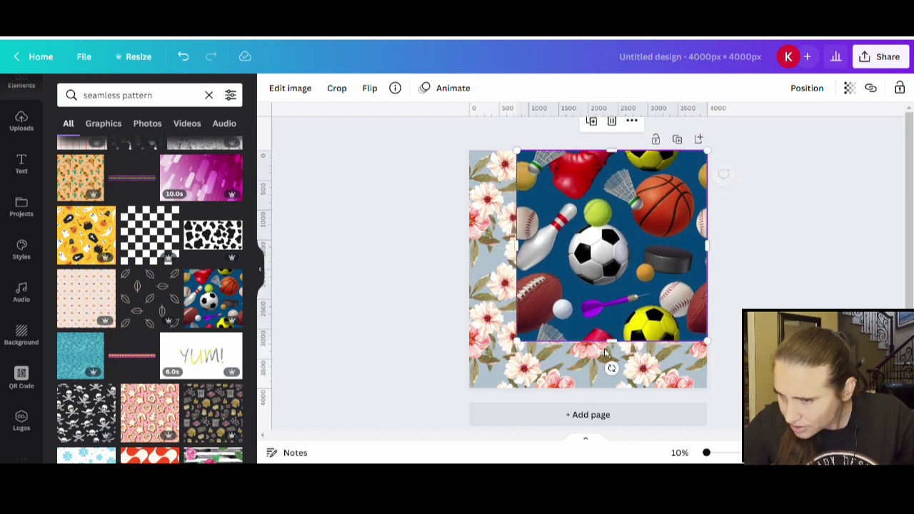
pyautogui.moveTo(525, 347); pyautogui.dragTo(443, 397)
pyautogui.click(411, 398)
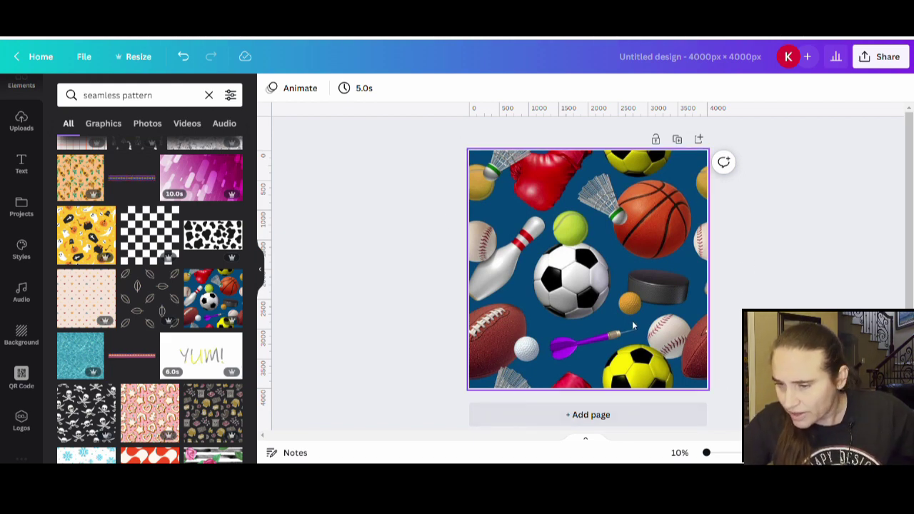
pyautogui.moveTo(397, 219); pyautogui.dragTo(542, 244)
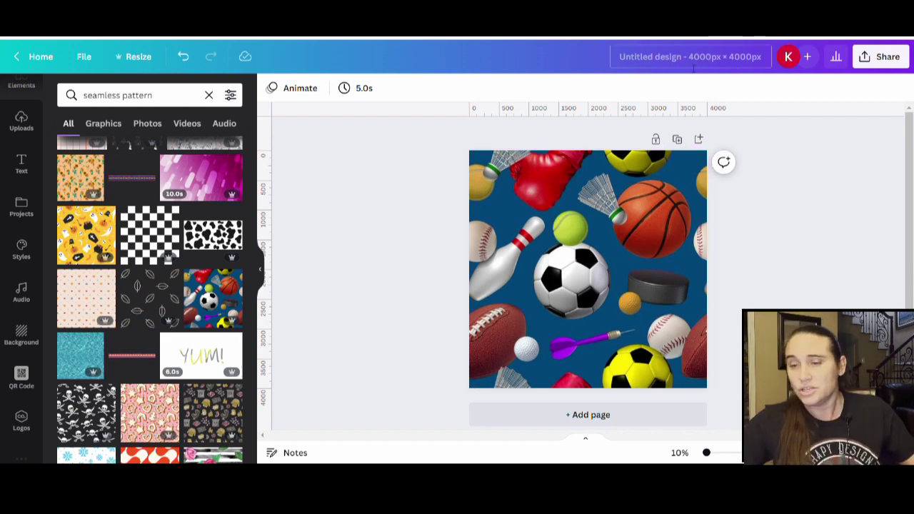
# Rename the design as "sports pattern".
pyautogui.click(657, 61)
pyautogui.press('BackSpace')
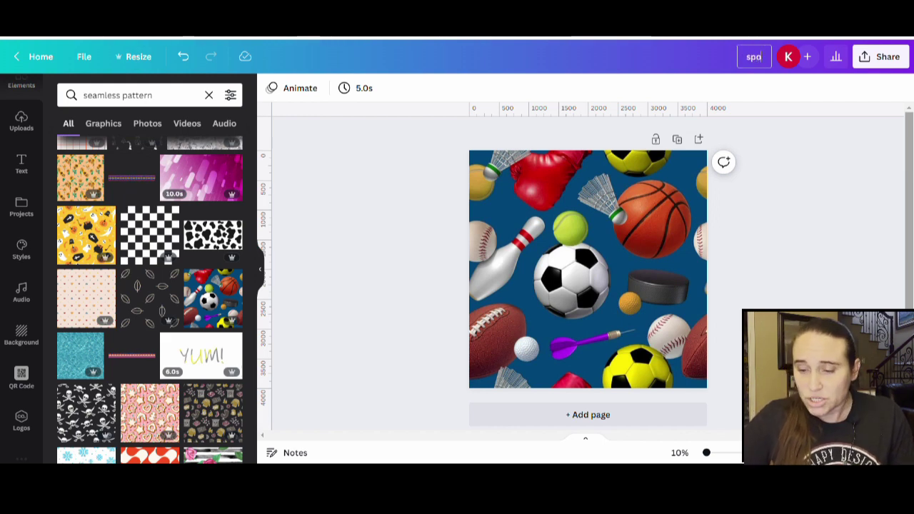
pyautogui.write('s pattern')
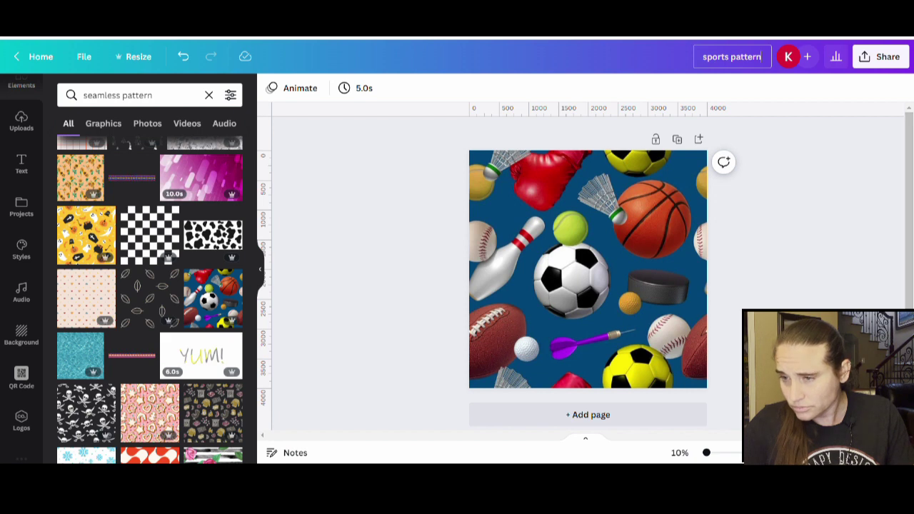
pyautogui.press('Return')
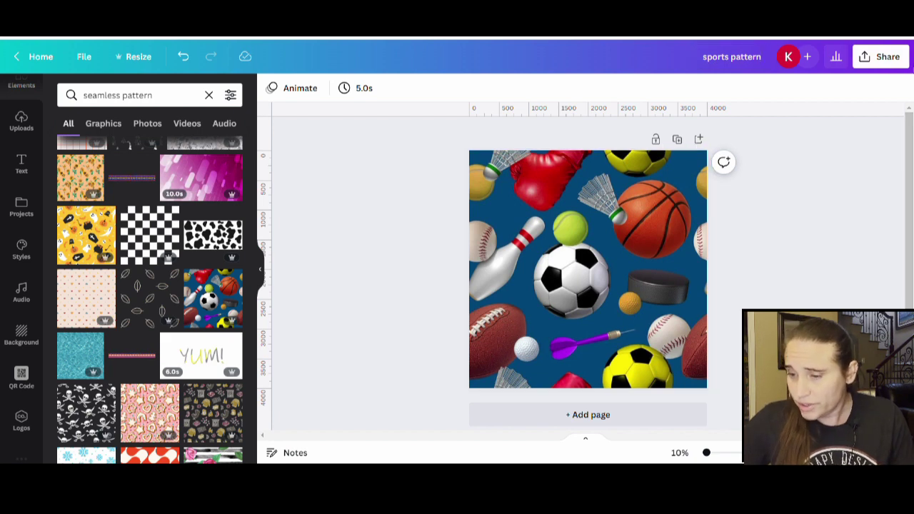
# Download the design as a PNG at size 1 (4,000 × 4,000 px) and dismiss the download message.
pyautogui.click(889, 61)
pyautogui.click(710, 342)
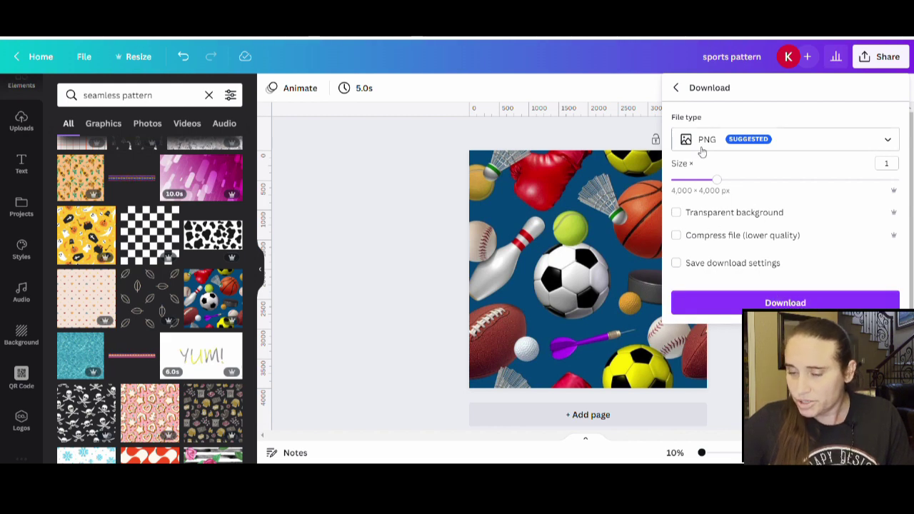
pyautogui.click(825, 304)
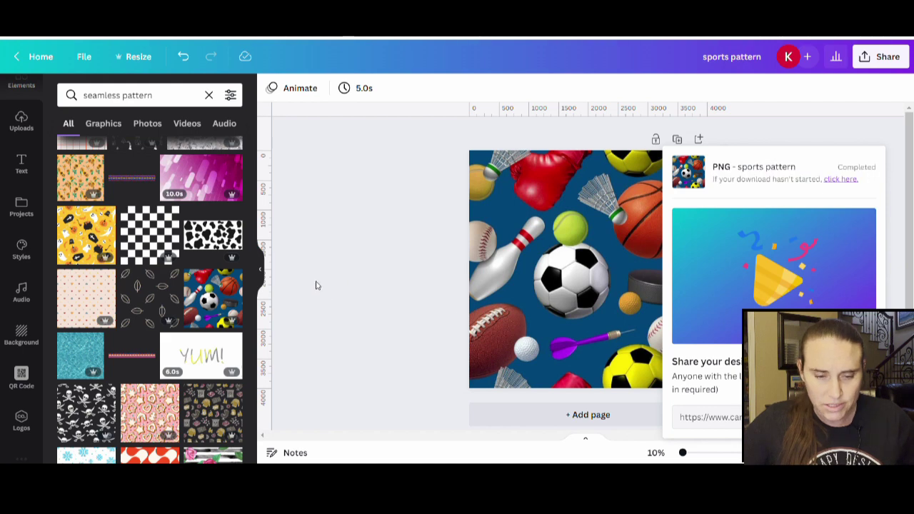
pyautogui.click(379, 283)
# Detach the sports pattern image from the page background and delete it.
pyautogui.click(628, 269)
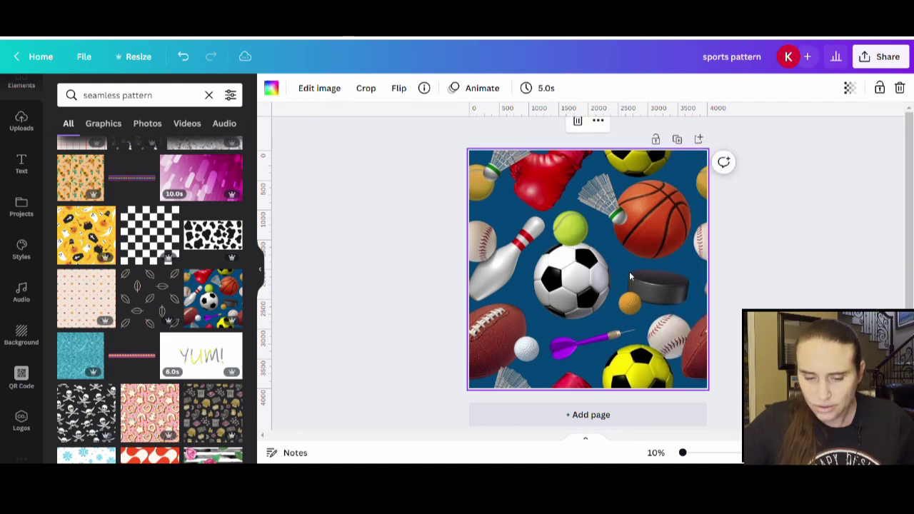
pyautogui.rightClick(629, 271)
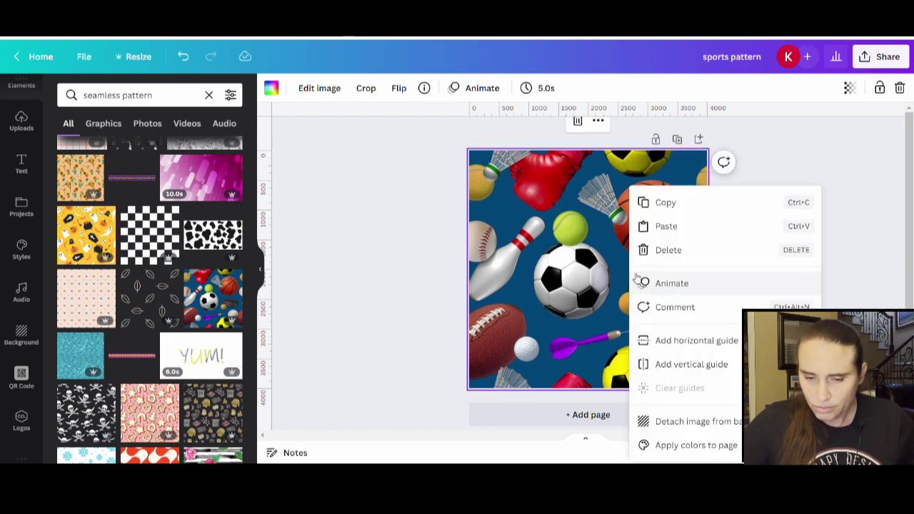
pyautogui.click(674, 421)
pyautogui.press('Delete')
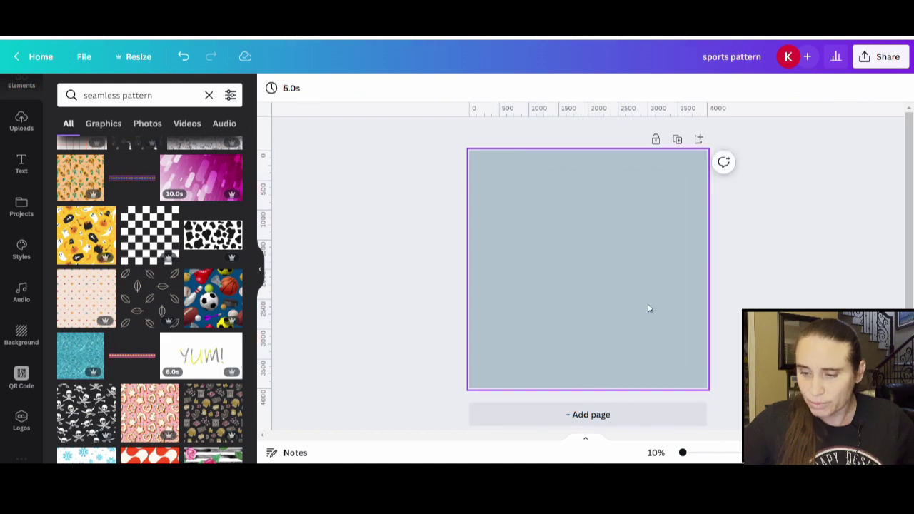
# Search the design elements for "plaid" and look through the plaid patterns.
pyautogui.scroll(-3, 210, 311)
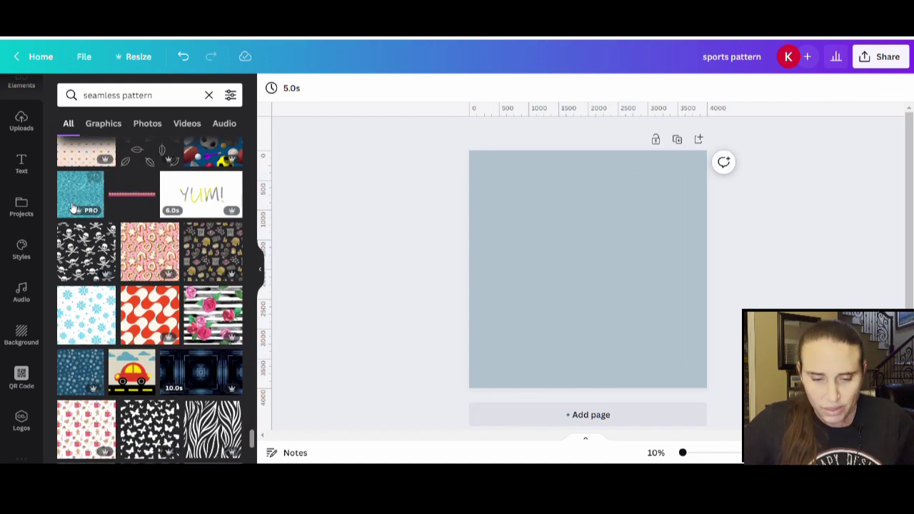
pyautogui.scroll(-3, 71, 210)
pyautogui.scroll(-2, 53, 204)
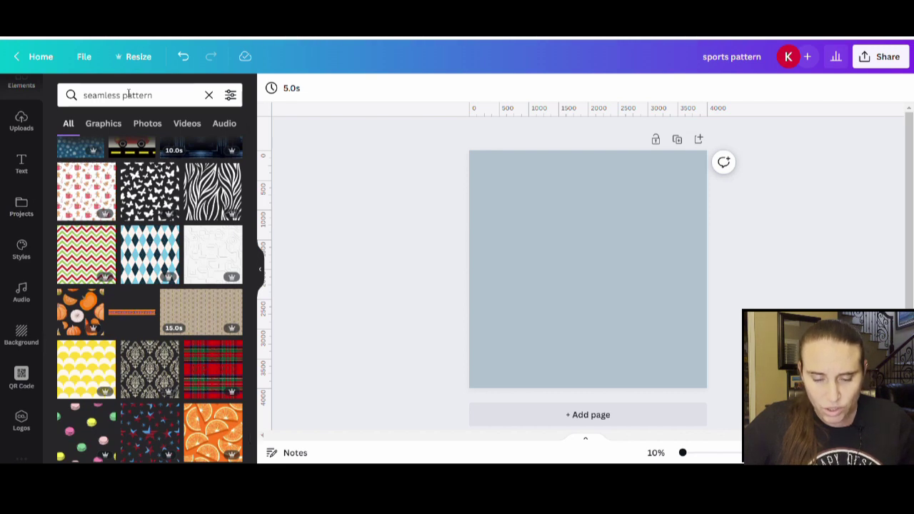
pyautogui.click(170, 92)
pyautogui.moveTo(170, 92); pyautogui.dragTo(83, 95)
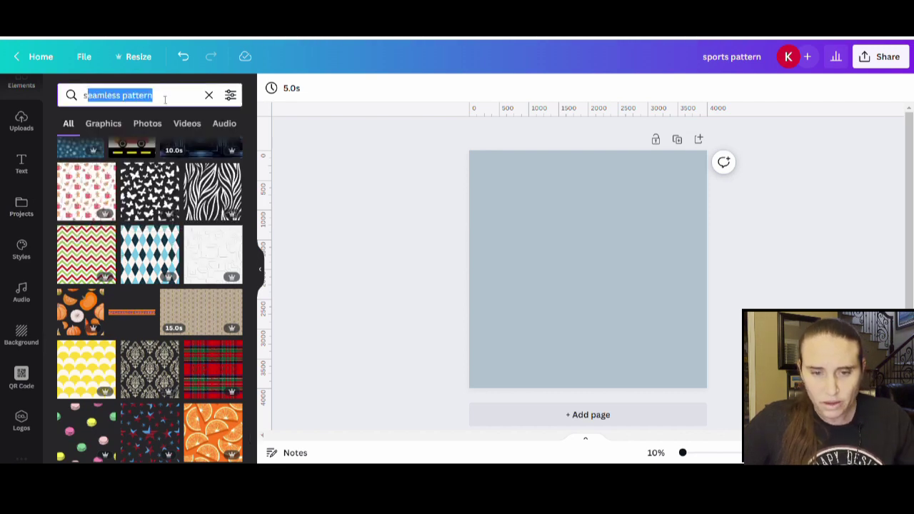
pyautogui.moveTo(153, 95); pyautogui.dragTo(84, 96)
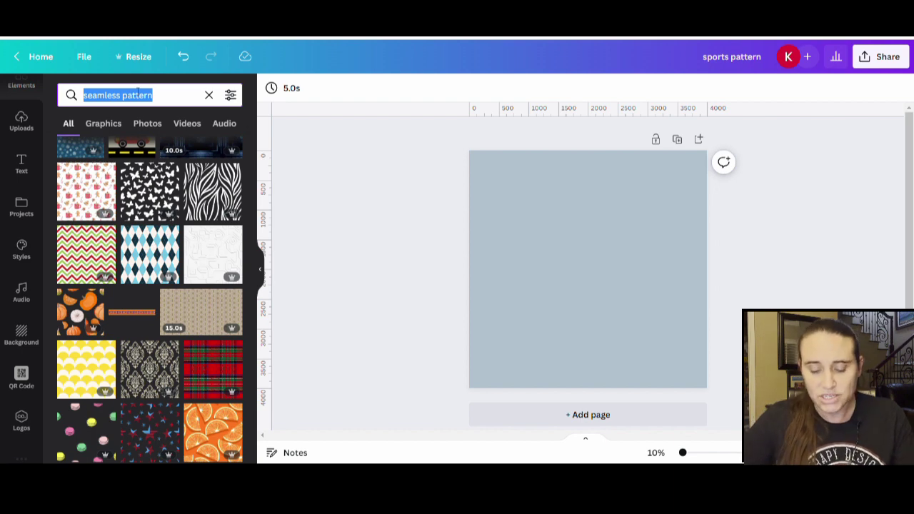
pyautogui.write('plaid')
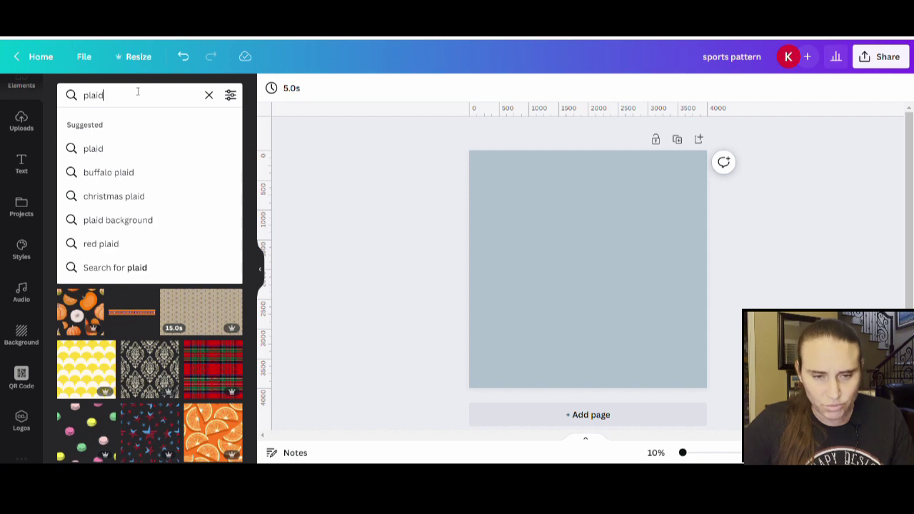
pyautogui.press('Return')
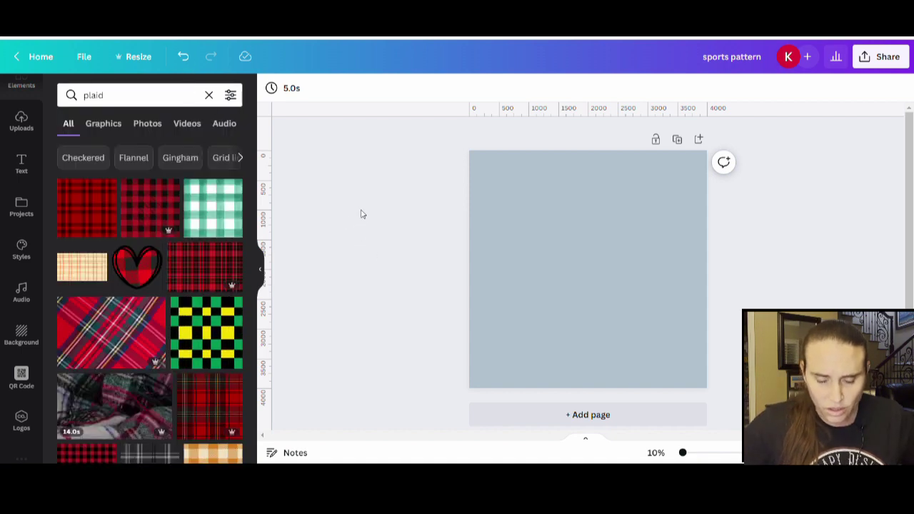
pyautogui.scroll(-1, 373, 206)
pyautogui.scroll(-1, 110, 246)
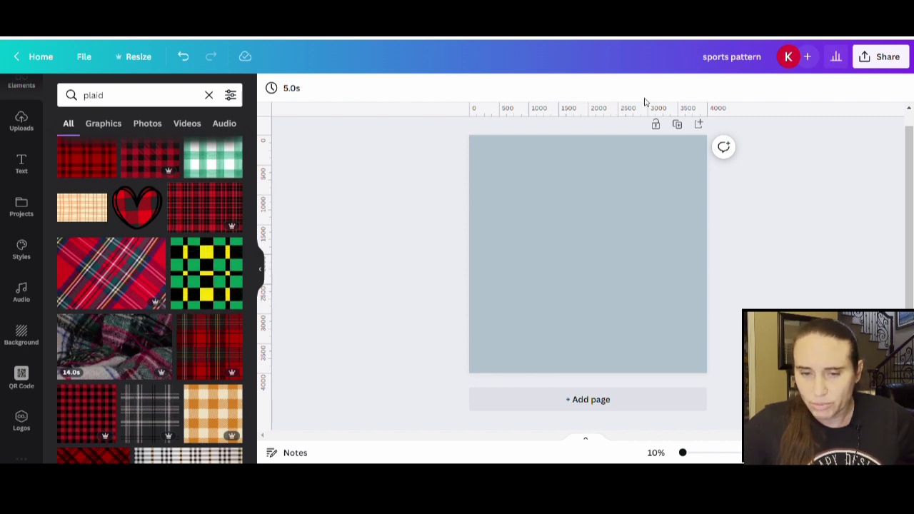
# Check the rulers and guides option and place a horizontal guide across the middle of the page, at about 2000 px.
pyautogui.click(83, 58)
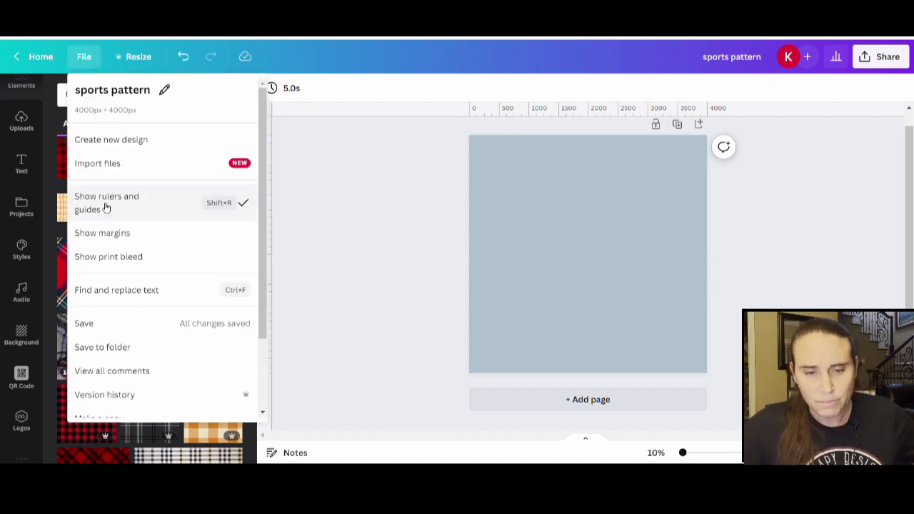
pyautogui.click(393, 188)
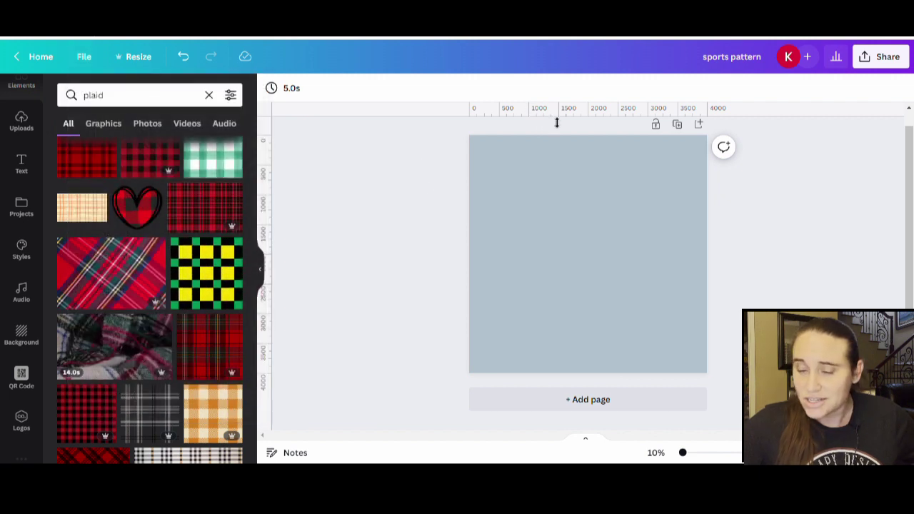
pyautogui.moveTo(556, 123); pyautogui.dragTo(561, 263)
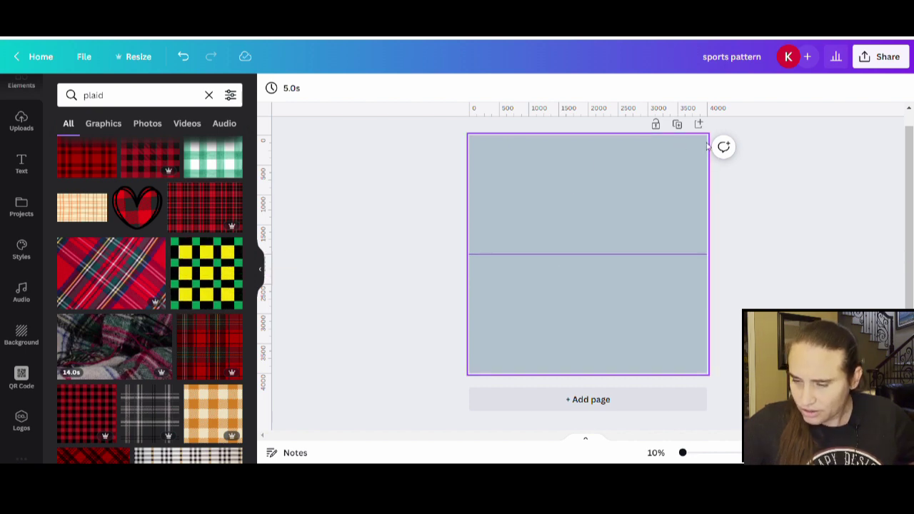
# Place a vertical guide down the middle of the page, at about 2000 px.
pyautogui.moveTo(277, 331); pyautogui.dragTo(597, 314)
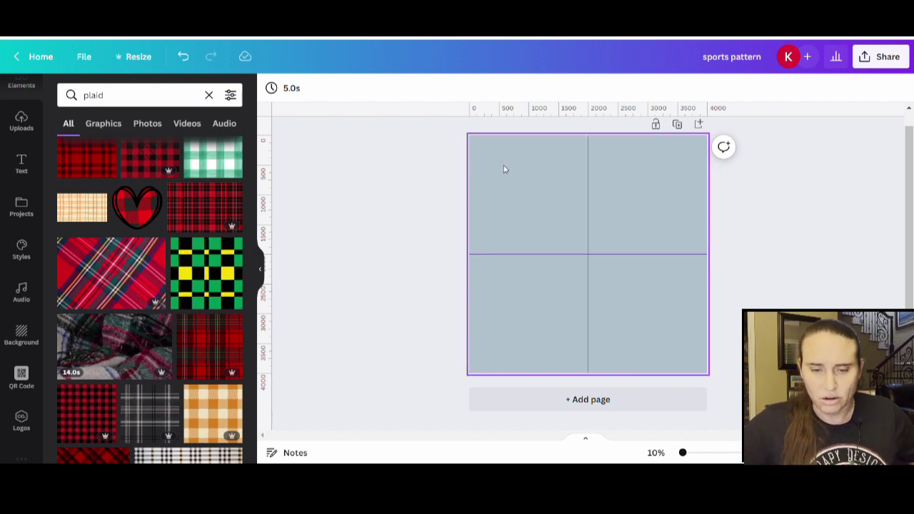
# Add the red tartan with thin green and yellow lines from the plaid results and enlarge it to fill the page's upper-left quadrant.
pyautogui.scroll(2, 157, 251)
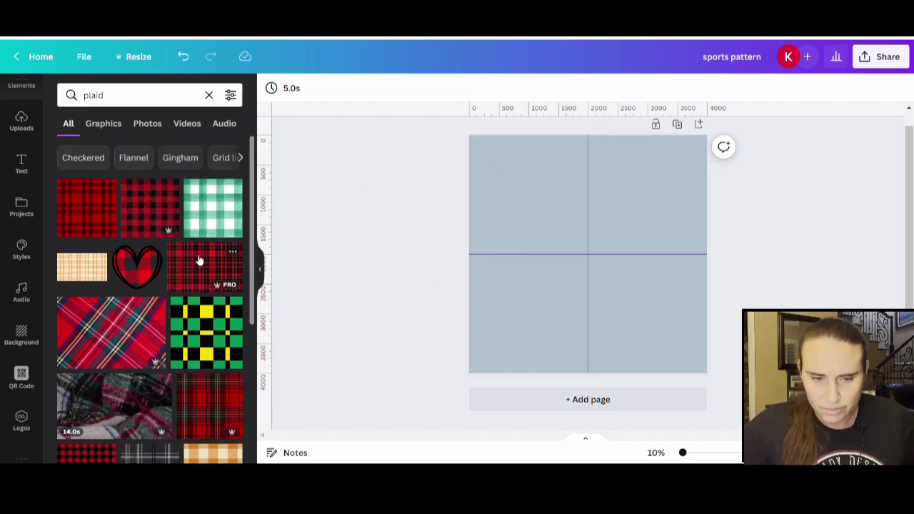
pyautogui.scroll(-2, 194, 259)
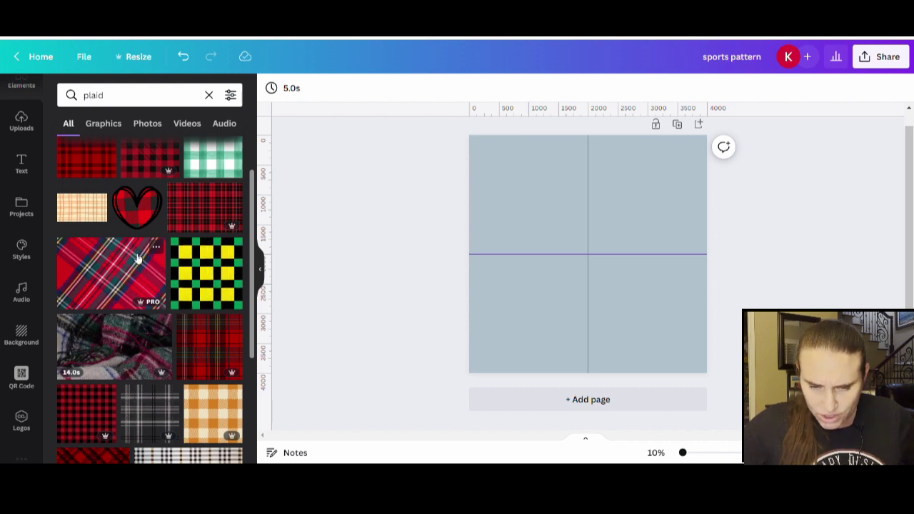
pyautogui.click(208, 349)
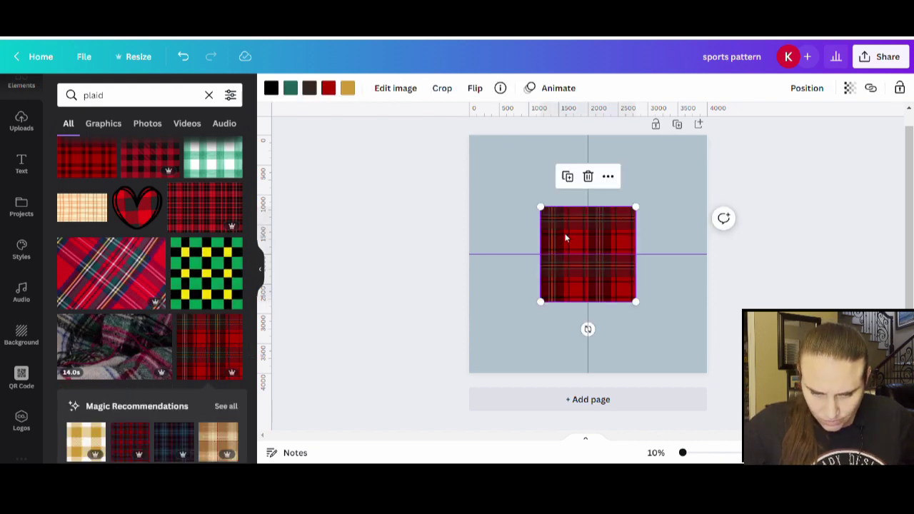
pyautogui.moveTo(565, 265); pyautogui.dragTo(470, 136)
pyautogui.click(380, 214)
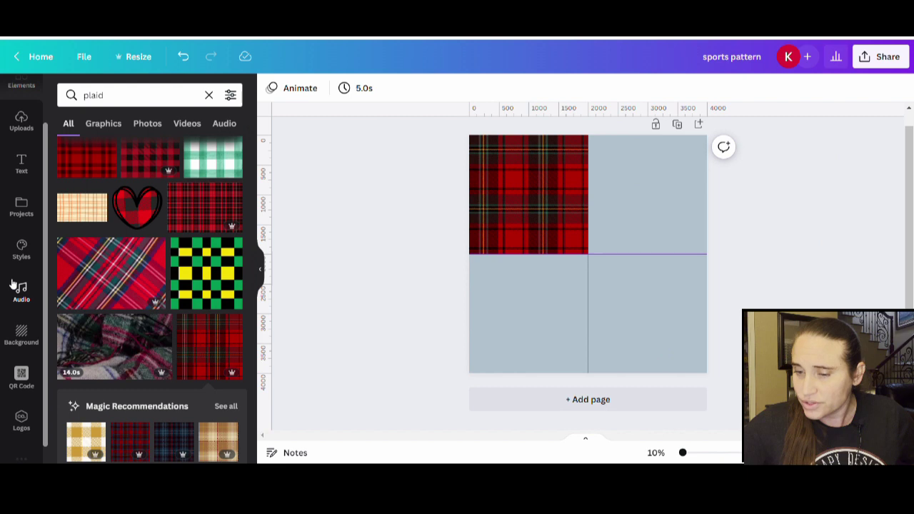
# Add the dark red diagonal tartan from the plaid results and size it to fill the page's lower-right quadrant.
pyautogui.scroll(-3, 204, 265)
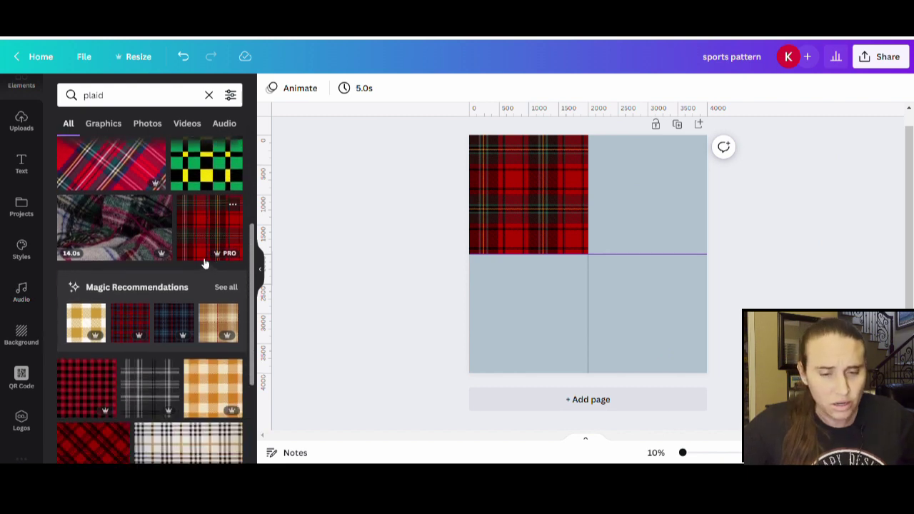
pyautogui.scroll(-2, 157, 253)
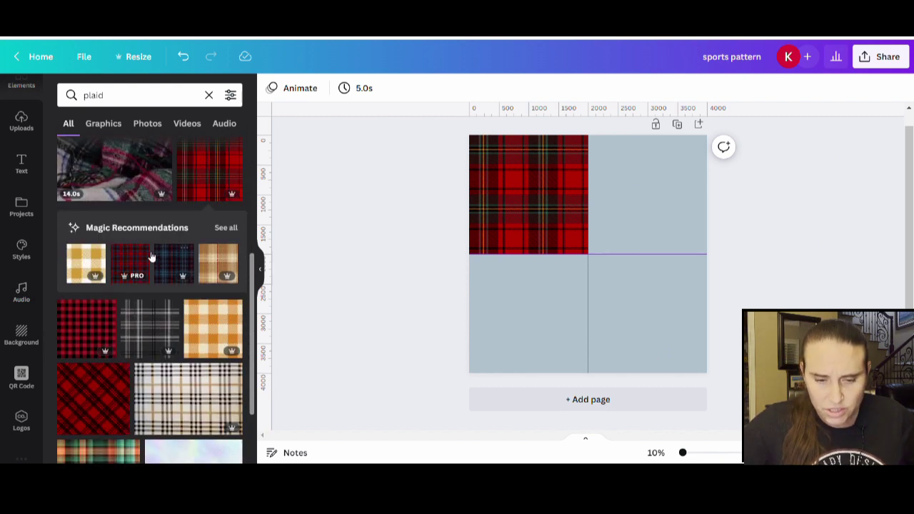
pyautogui.scroll(-3, 185, 239)
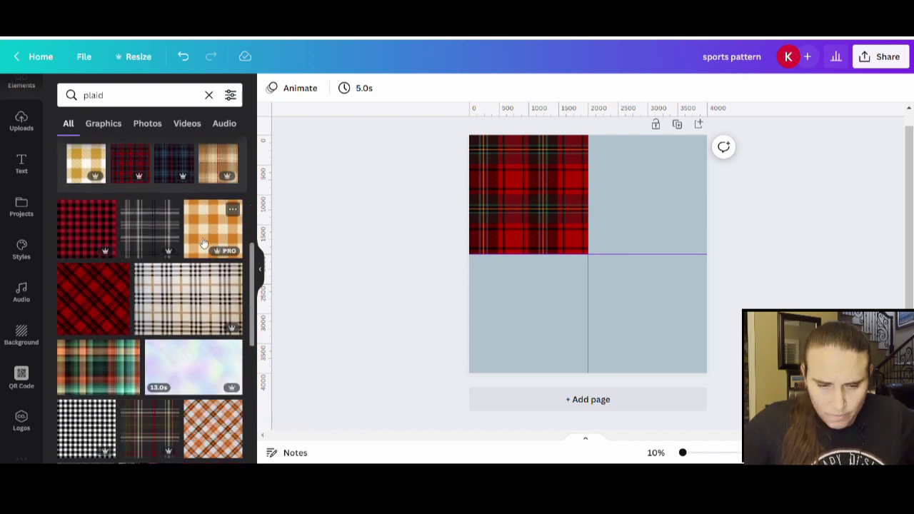
pyautogui.scroll(-1, 181, 236)
pyautogui.scroll(-5, 187, 233)
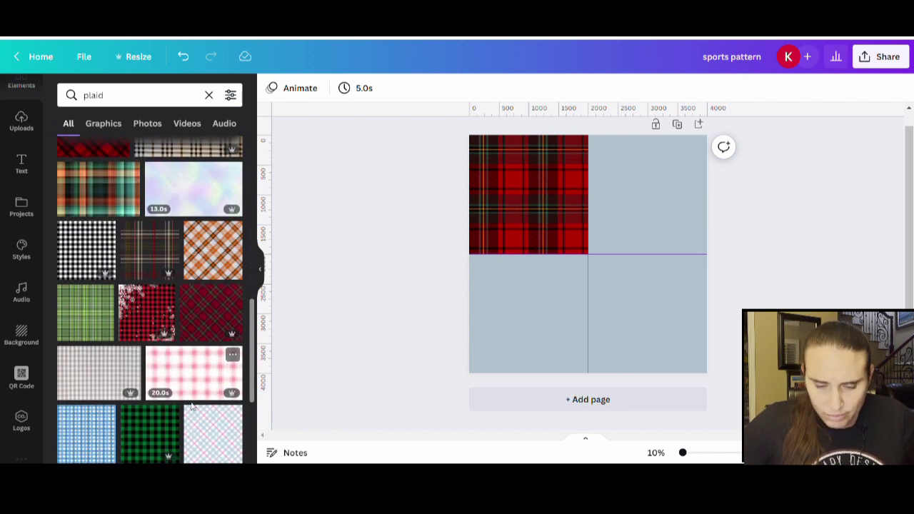
pyautogui.click(205, 315)
pyautogui.moveTo(645, 325); pyautogui.dragTo(720, 382)
pyautogui.press('Escape')
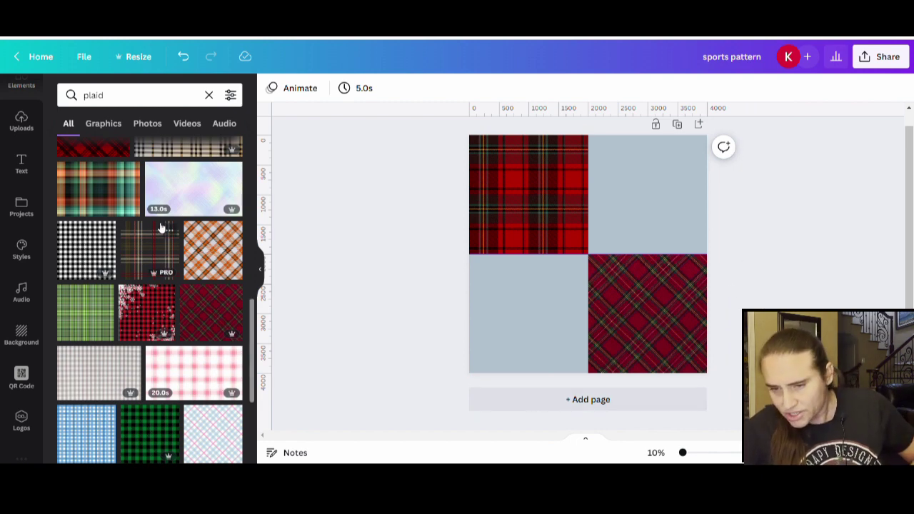
# Add the red, green and white tartan from the plaid results and shrink it to fit the page's lower-left quadrant.
pyautogui.scroll(-4, 150, 224)
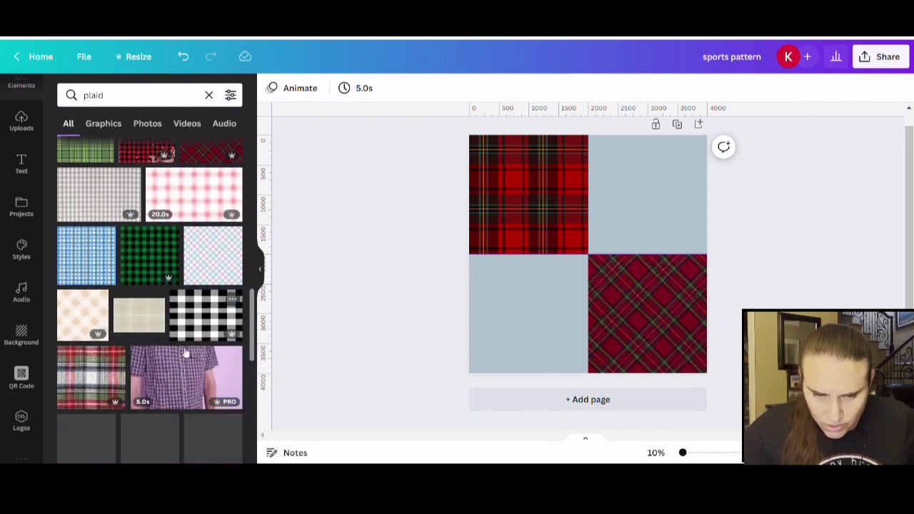
pyautogui.scroll(-1, 121, 294)
pyautogui.scroll(-2, 118, 307)
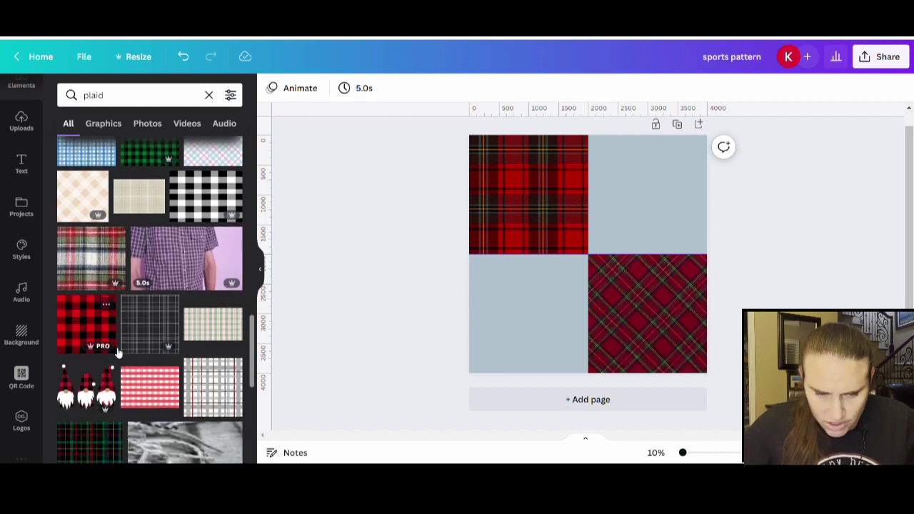
pyautogui.scroll(-4, 143, 370)
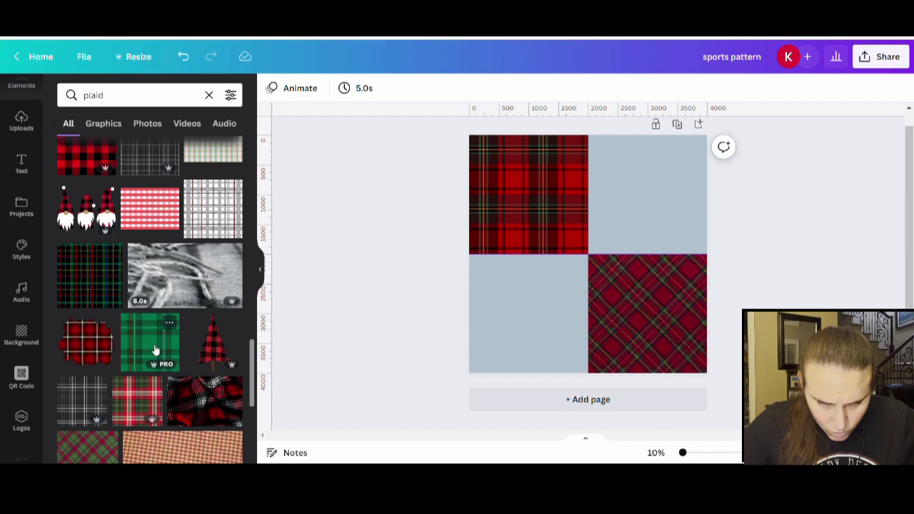
pyautogui.click(146, 407)
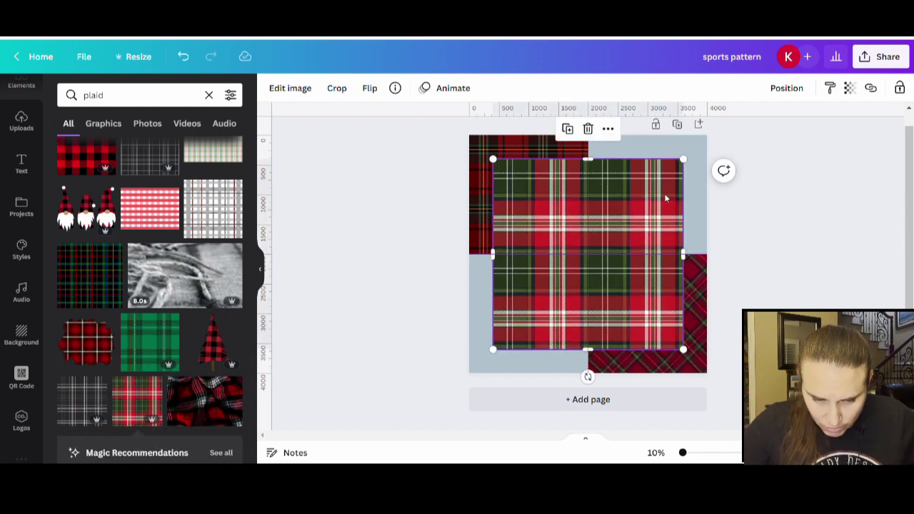
pyautogui.moveTo(607, 243); pyautogui.dragTo(573, 301)
pyautogui.scroll(-1, 405, 402)
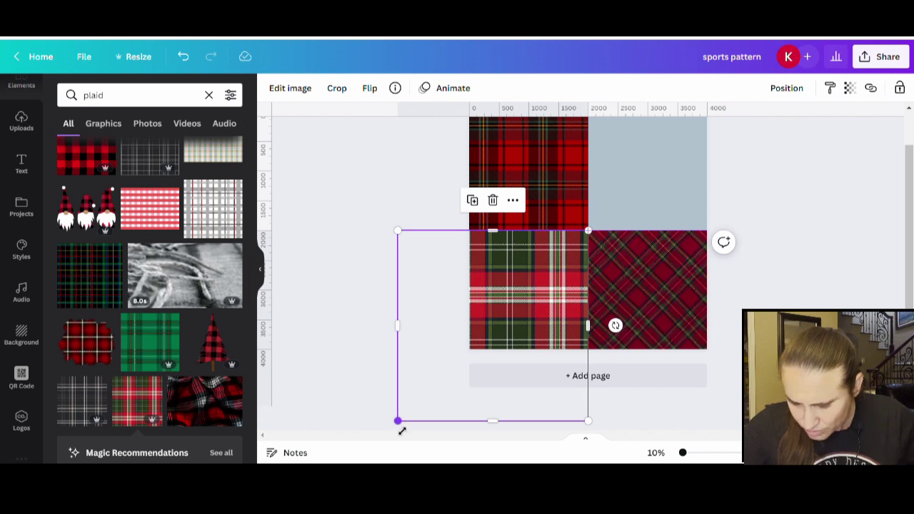
pyautogui.moveTo(401, 429); pyautogui.dragTo(467, 374)
pyautogui.click(728, 254)
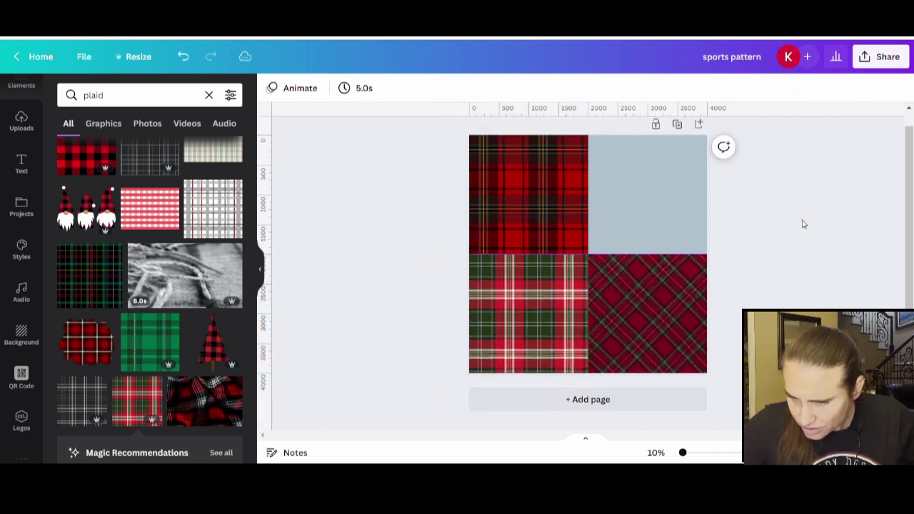
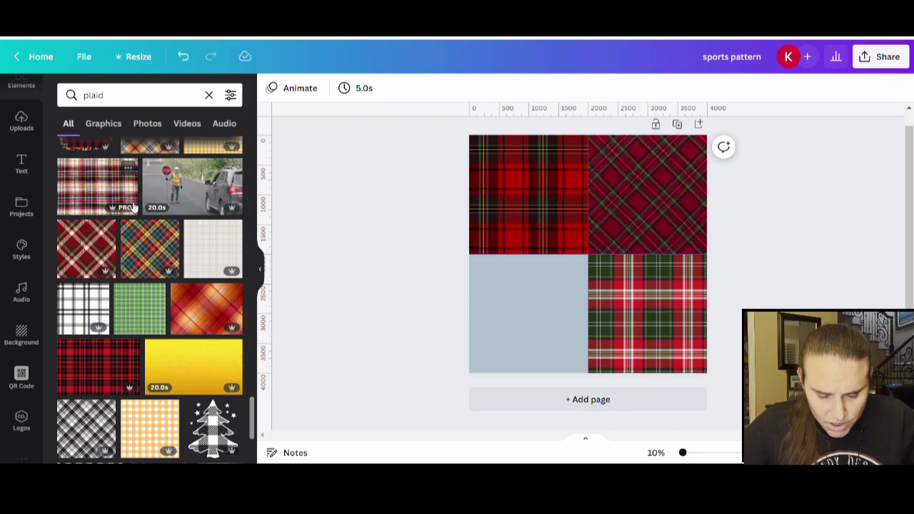
# Add the bright red and black diagonal plaid from the results and shrink it to fit the empty lower-left quadrant.
pyautogui.scroll(-4, 137, 207)
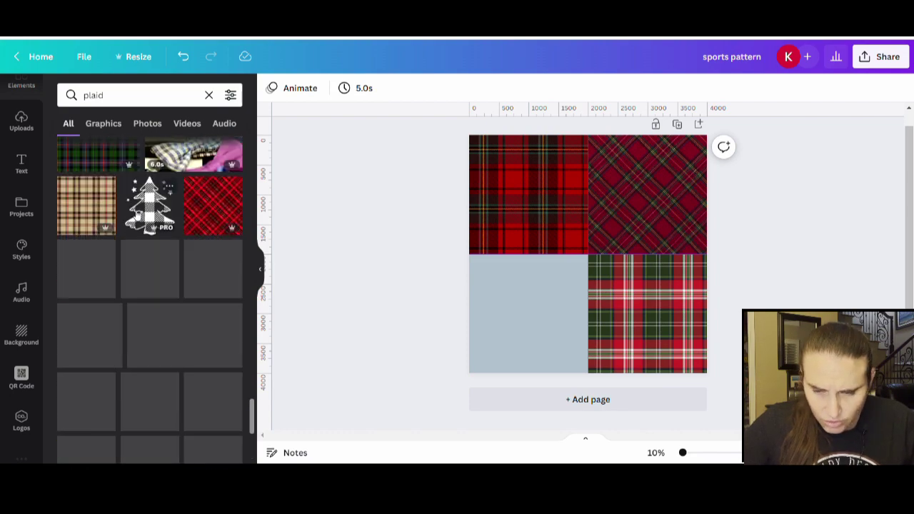
pyautogui.click(209, 214)
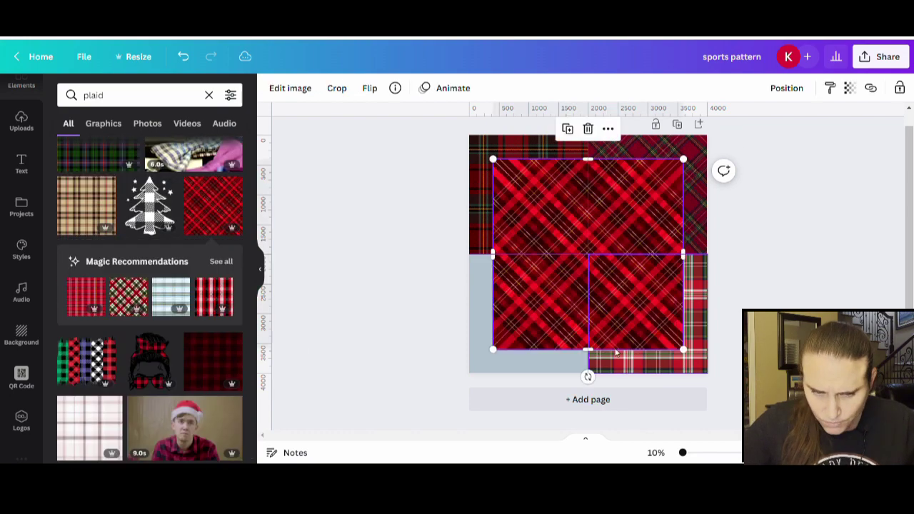
pyautogui.moveTo(561, 302); pyautogui.dragTo(465, 398)
pyautogui.scroll(-1, 428, 414)
pyautogui.moveTo(400, 429); pyautogui.dragTo(465, 372)
pyautogui.click(427, 354)
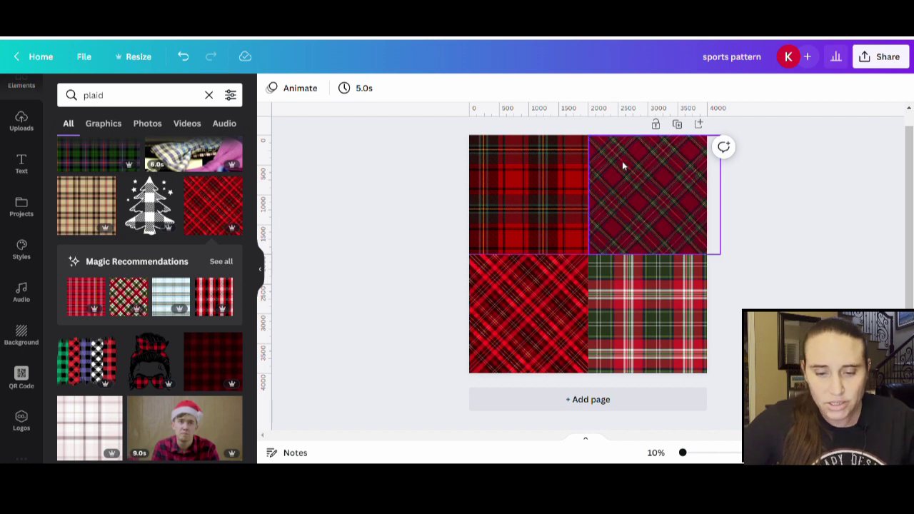
pyautogui.moveTo(635, 279)
pyautogui.mouseDown()
pyautogui.moveTo(643, 247)
pyautogui.moveTo(620, 270)
pyautogui.moveTo(628, 285)
pyautogui.mouseUp()
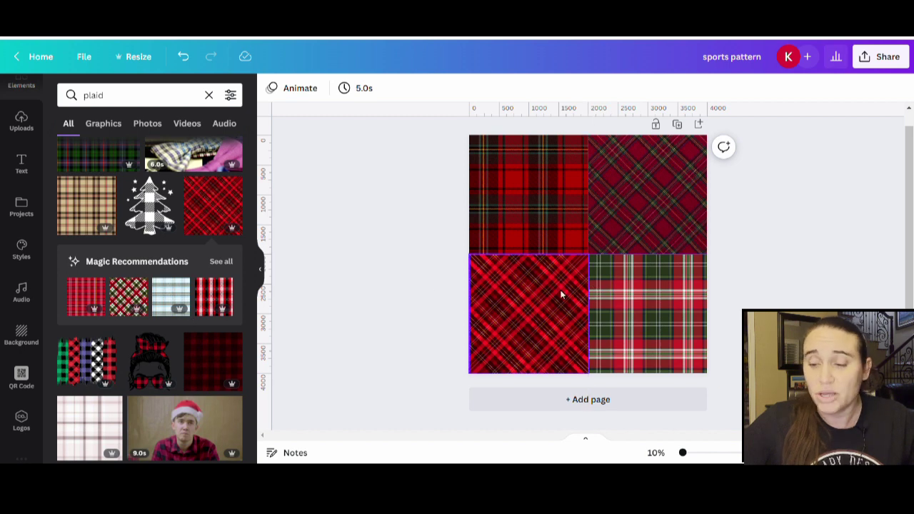
# Show all magic recommendations and replace the upper-left tartan with the red, green and white diagonal plaid, filling that quadrant.
pyautogui.click(222, 262)
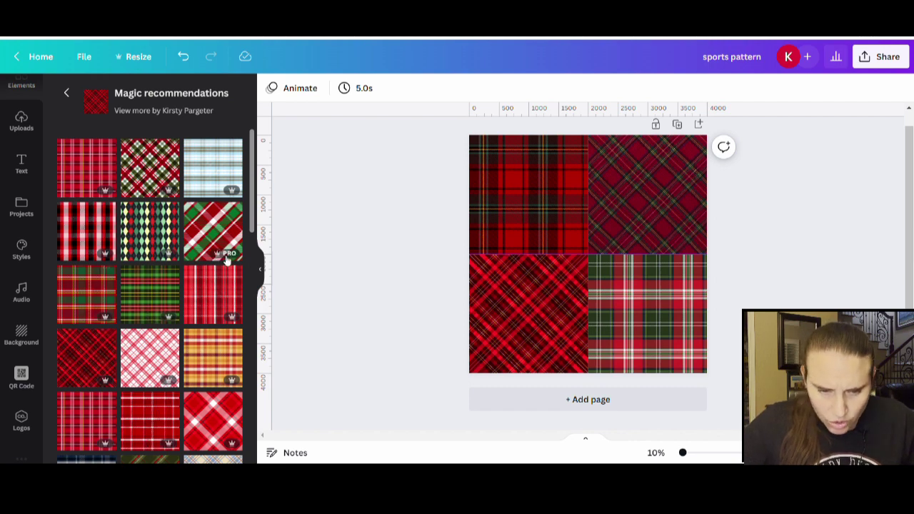
pyautogui.moveTo(440, 188); pyautogui.dragTo(138, 260)
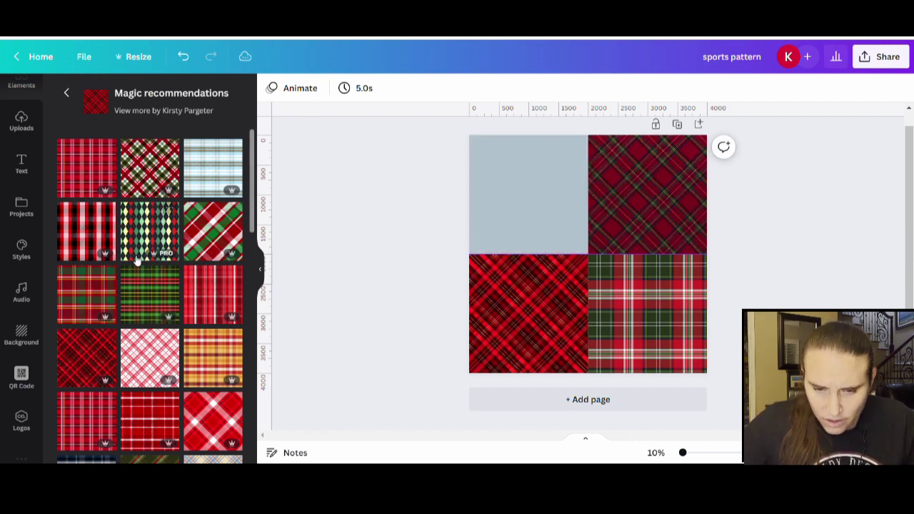
pyautogui.click(218, 242)
pyautogui.moveTo(561, 244); pyautogui.dragTo(512, 197)
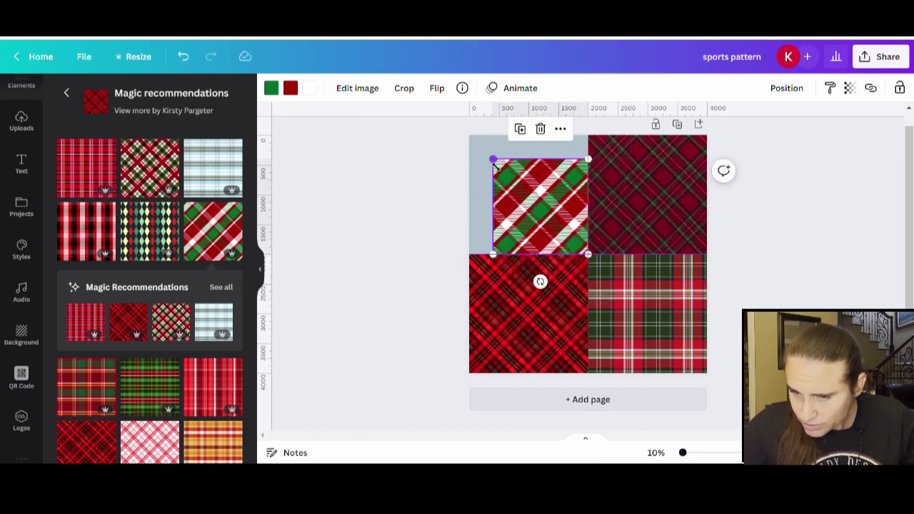
pyautogui.moveTo(494, 165); pyautogui.dragTo(469, 135)
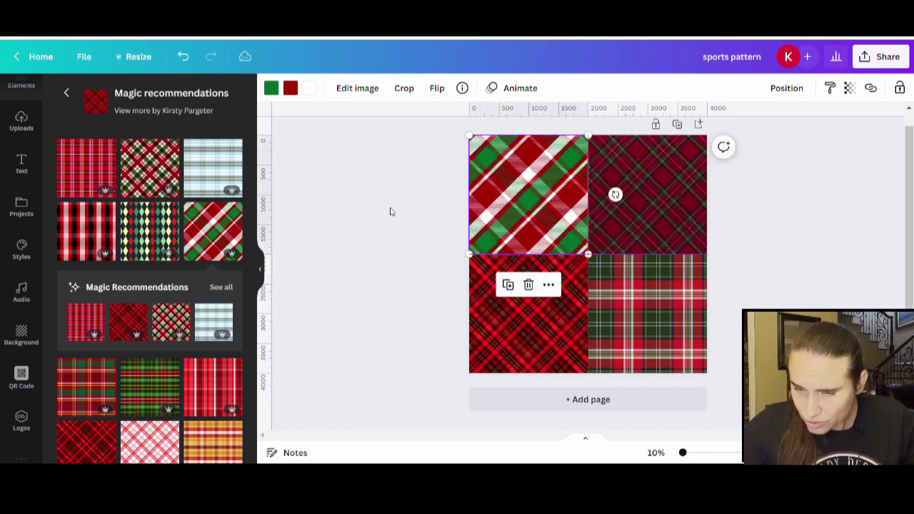
pyautogui.click(410, 215)
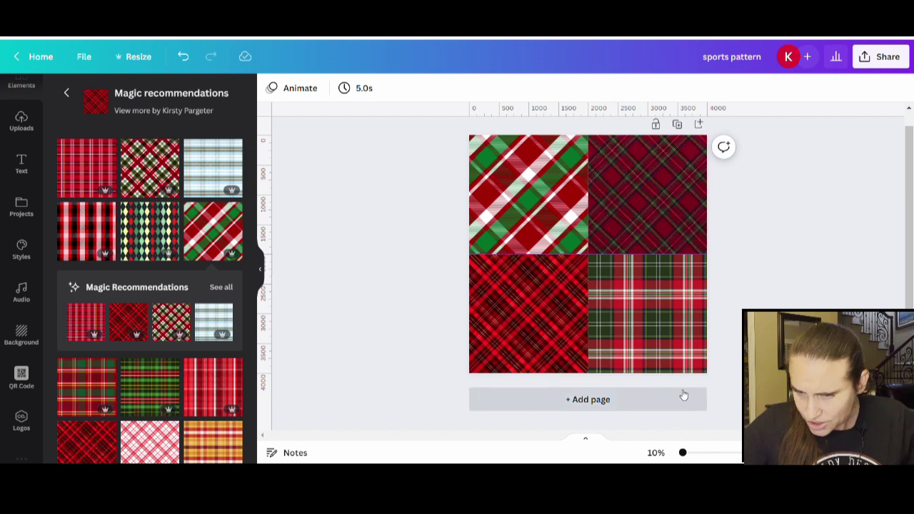
# Cover the lower-right quadrant with the recommended red, white and dark green diagonal check, enlarged to the page corner.
pyautogui.moveTo(147, 156); pyautogui.dragTo(647, 304)
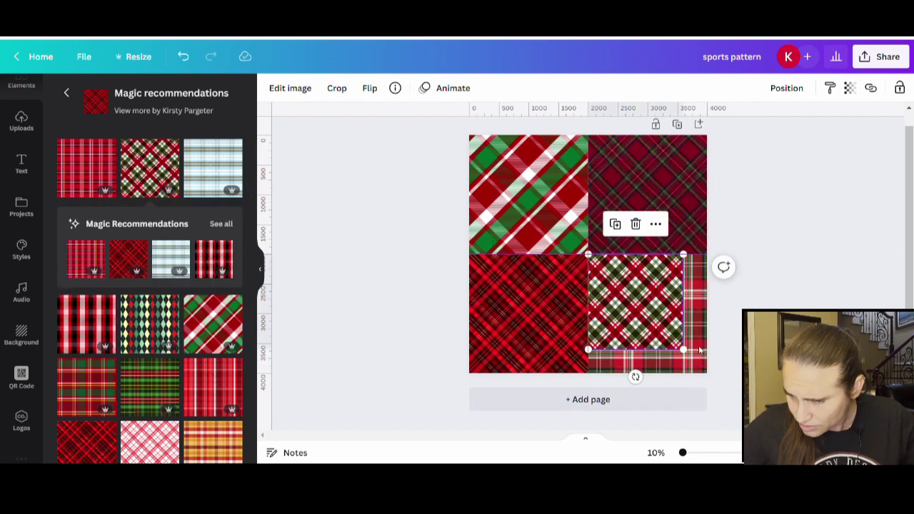
pyautogui.moveTo(691, 354); pyautogui.dragTo(717, 377)
pyautogui.press('Escape')
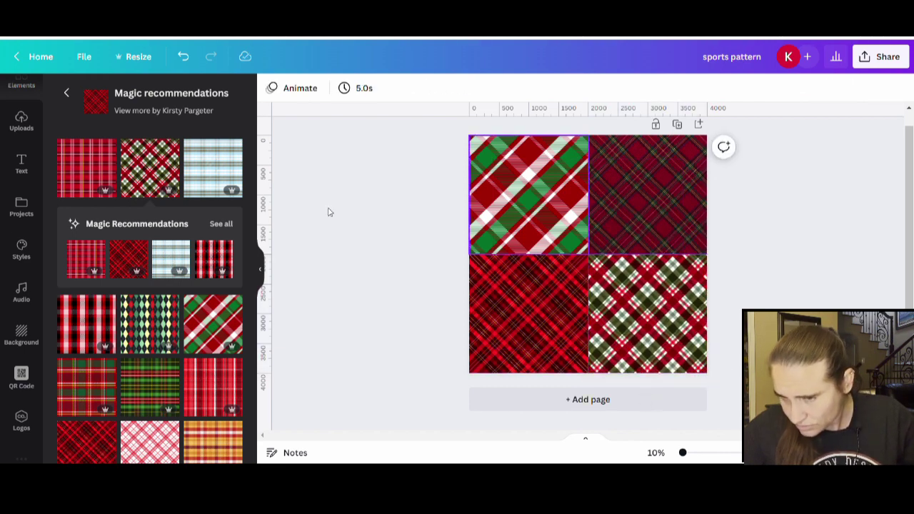
# Add the straight red and green tartan with white dashed lines from the recommendations and enlarge it to fill the upper-right quadrant.
pyautogui.scroll(-5, 126, 291)
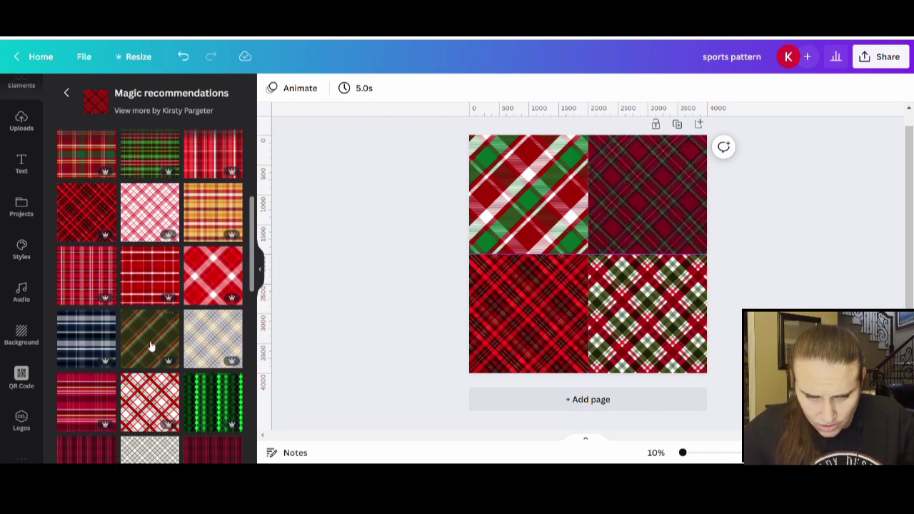
pyautogui.scroll(-4, 95, 306)
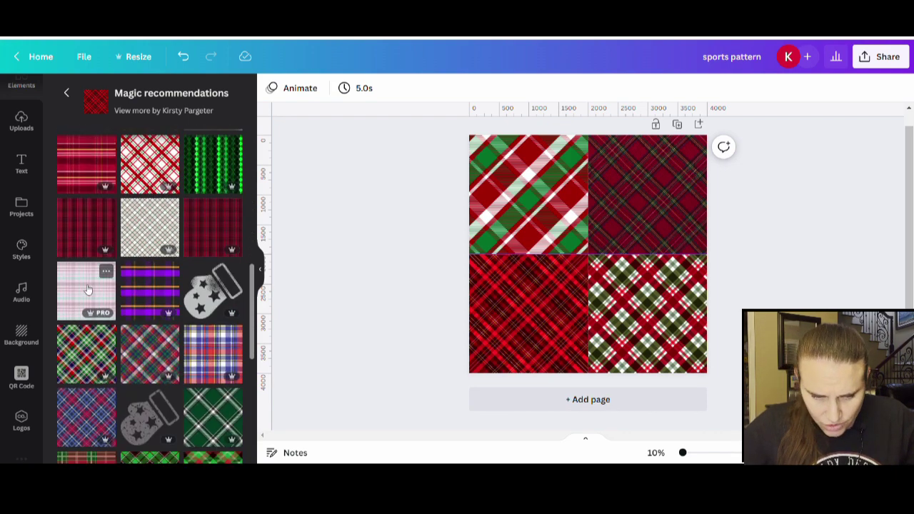
pyautogui.scroll(-2, 159, 433)
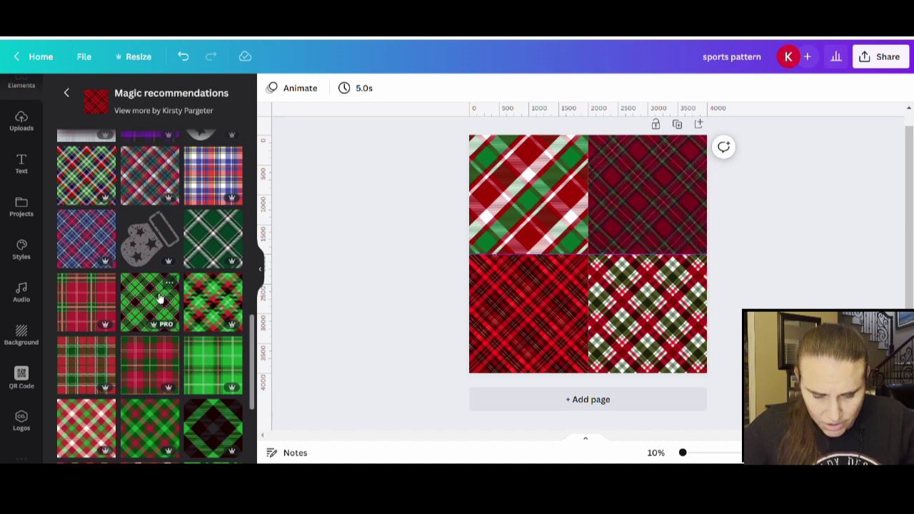
pyautogui.click(90, 366)
pyautogui.moveTo(573, 263); pyautogui.dragTo(621, 214)
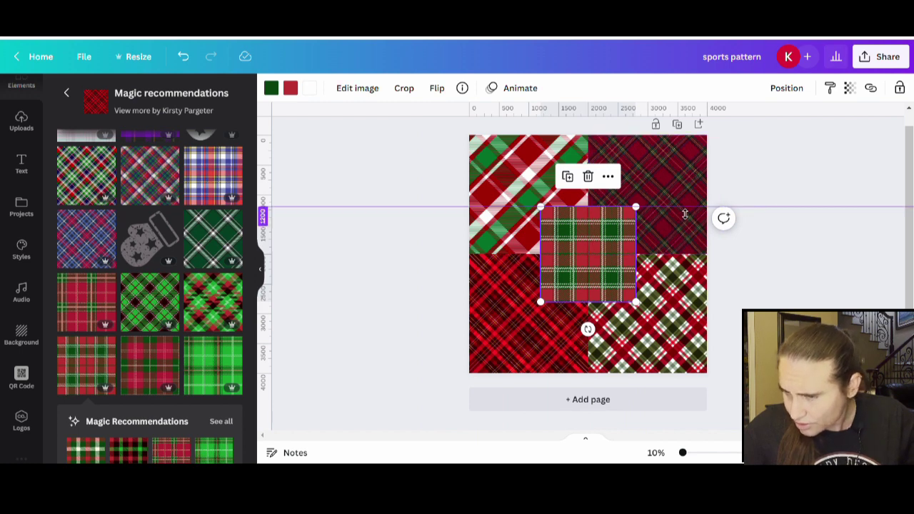
pyautogui.moveTo(577, 278); pyautogui.dragTo(646, 220)
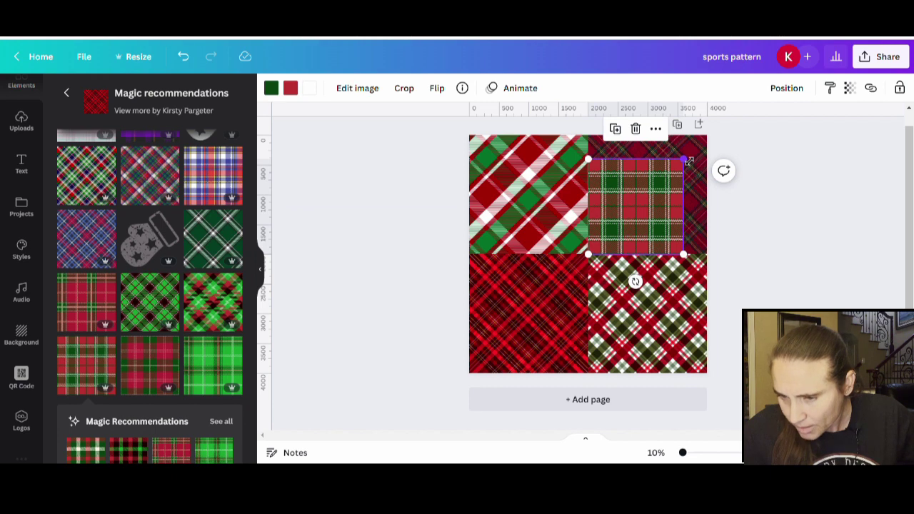
pyautogui.moveTo(688, 161); pyautogui.dragTo(719, 141)
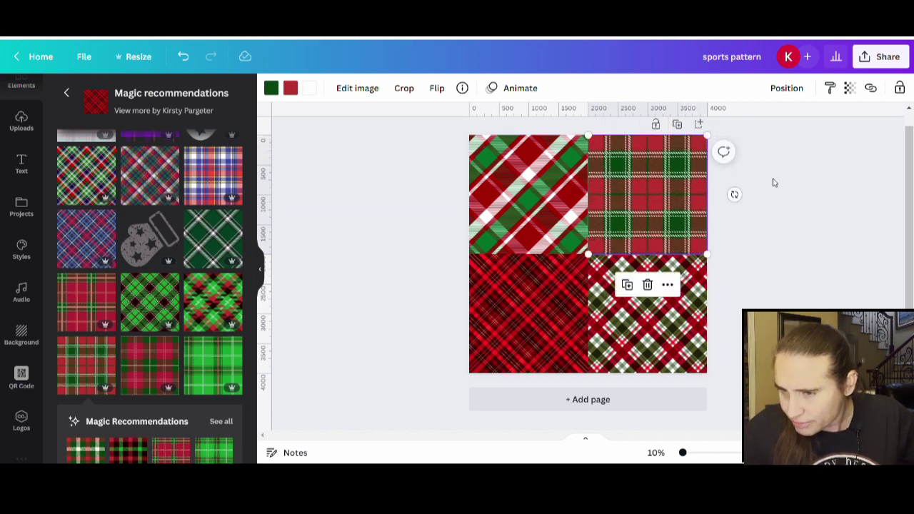
pyautogui.click(780, 270)
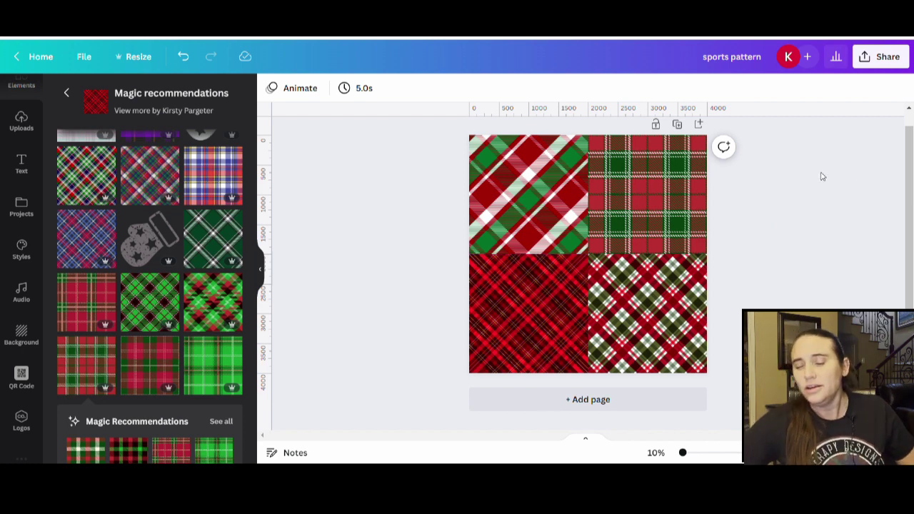
# Cover the lower-left quadrant with the straight green, red and cream plaid from the recommendations, enlarged to 2,000 × 2,000.
pyautogui.scroll(-2, 182, 193)
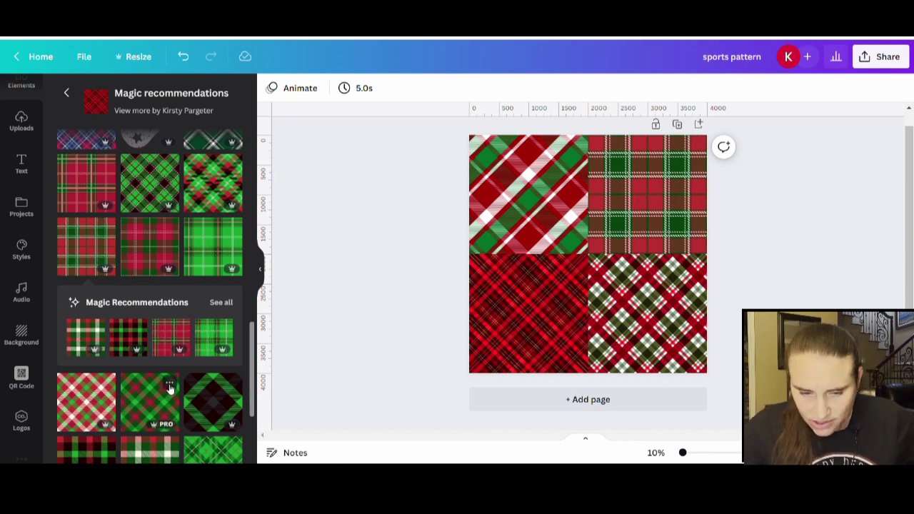
pyautogui.scroll(-1, 170, 400)
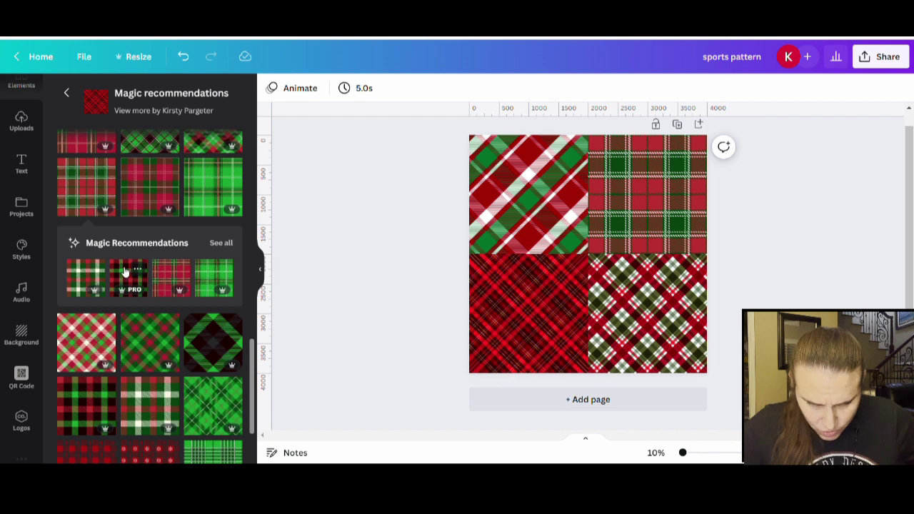
pyautogui.click(143, 409)
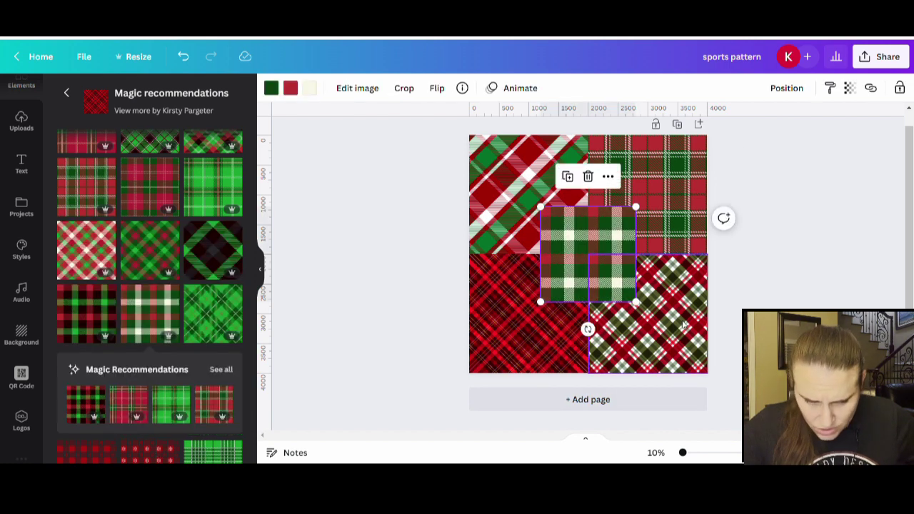
pyautogui.moveTo(584, 245); pyautogui.dragTo(536, 295)
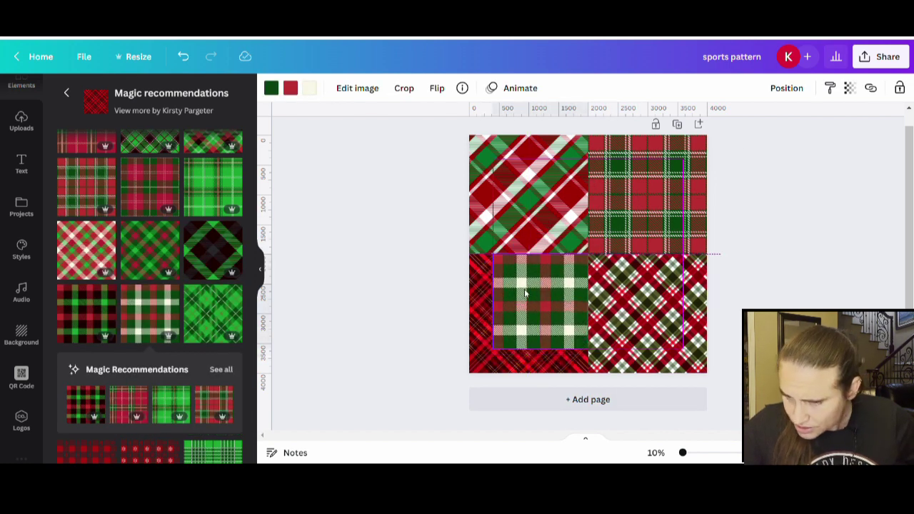
pyautogui.moveTo(495, 356); pyautogui.dragTo(472, 378)
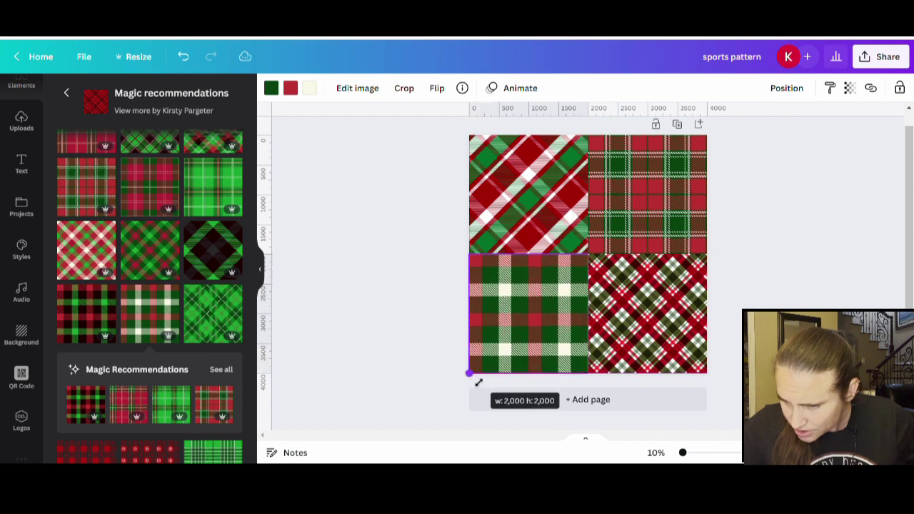
pyautogui.click(379, 369)
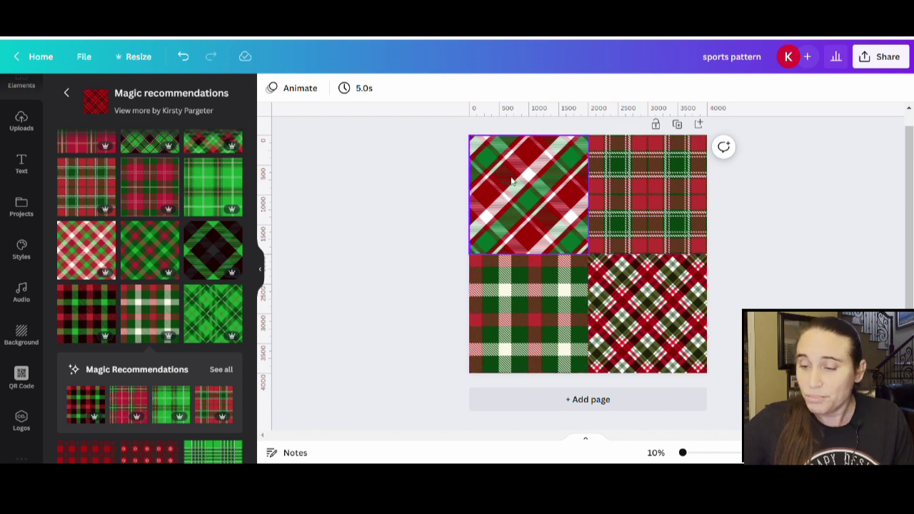
# Replace the plaid element search with "christmas" and limit the results to graphics.
pyautogui.click(63, 95)
pyautogui.click(130, 97)
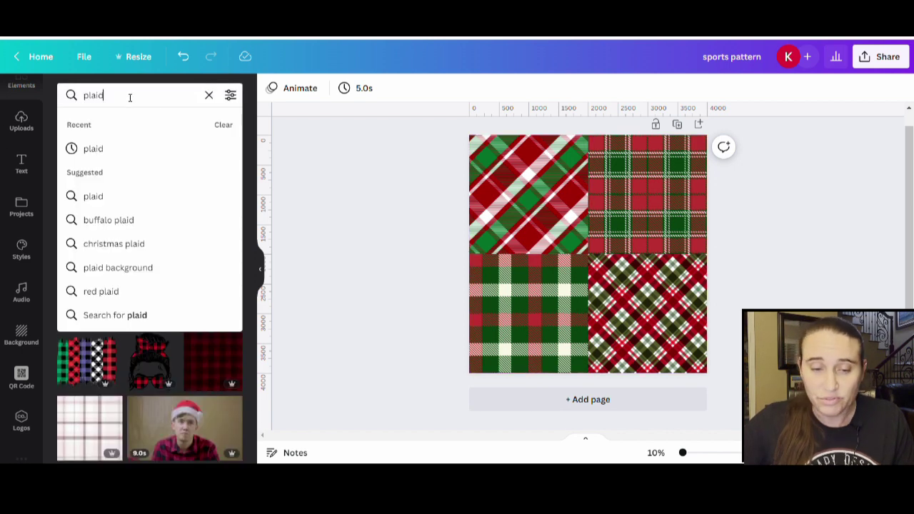
pyautogui.press('BackSpace')
pyautogui.press('BackSpace')
pyautogui.press('BackSpace')
pyautogui.press('BackSpace')
pyautogui.press('BackSpace')
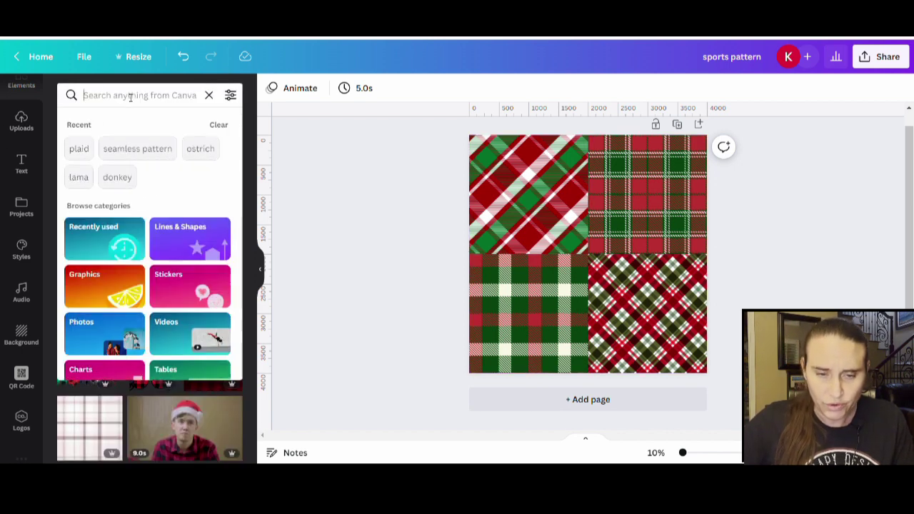
pyautogui.write('christma')
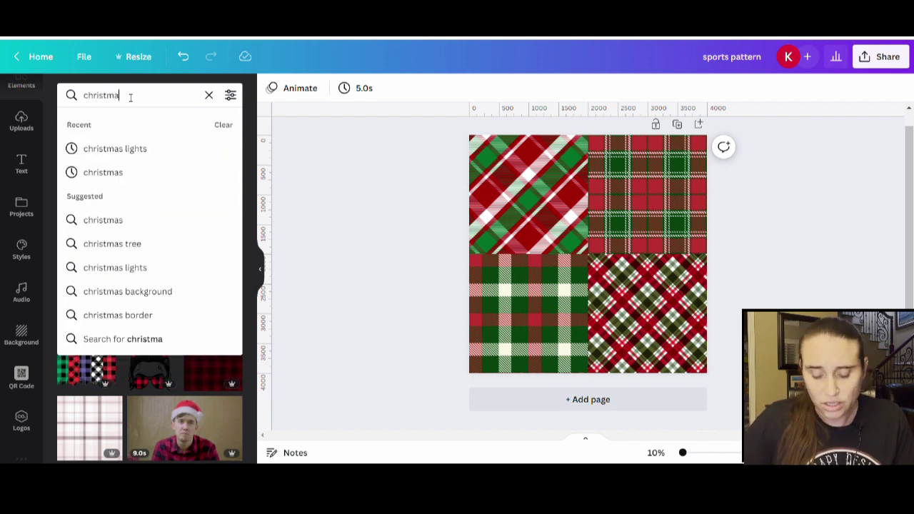
pyautogui.write('s')
pyautogui.press('Return')
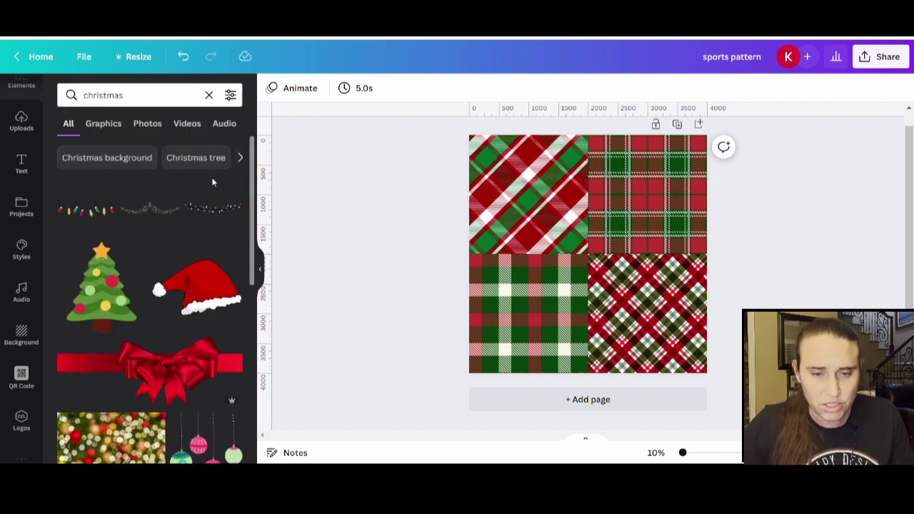
pyautogui.click(104, 123)
# Add the scribbled Christmas tree to the lower-left quadrant and try to recolour it with the document's white.
pyautogui.scroll(-1, 146, 247)
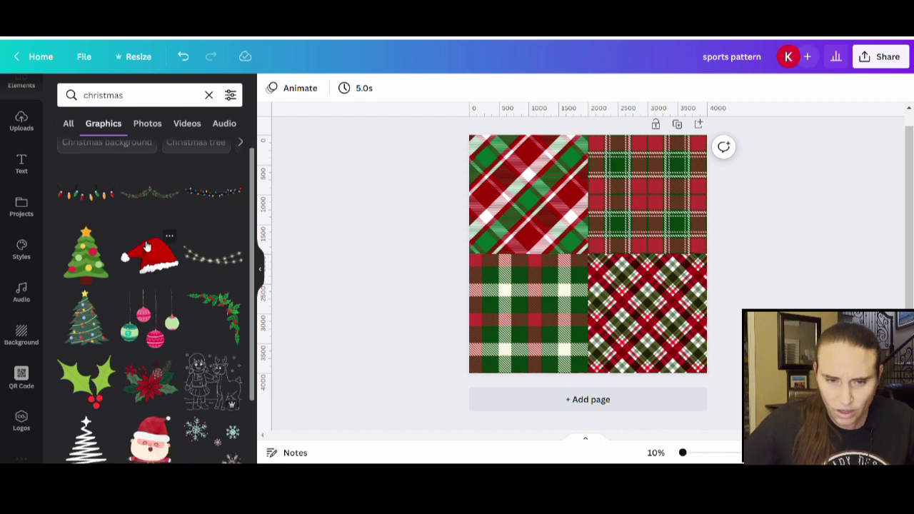
pyautogui.scroll(-2, 147, 246)
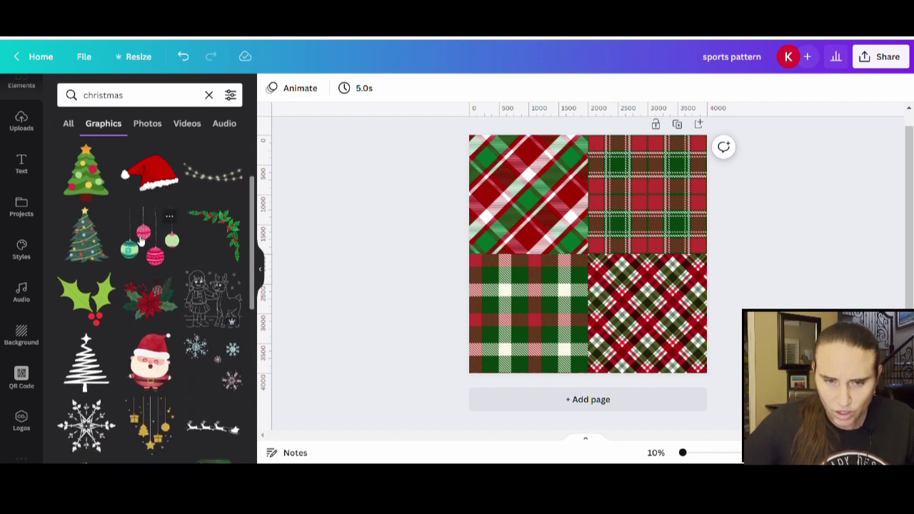
pyautogui.click(77, 376)
pyautogui.moveTo(598, 289); pyautogui.dragTo(539, 351)
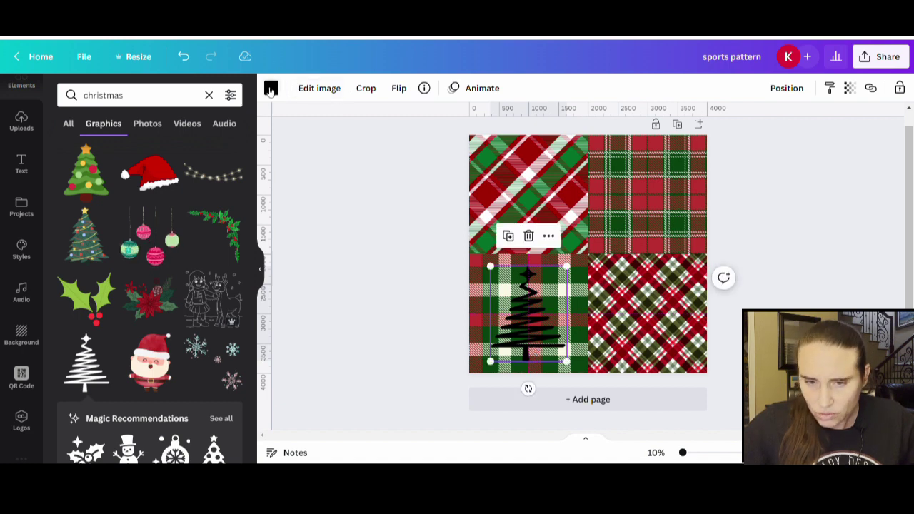
pyautogui.click(270, 88)
pyautogui.click(135, 187)
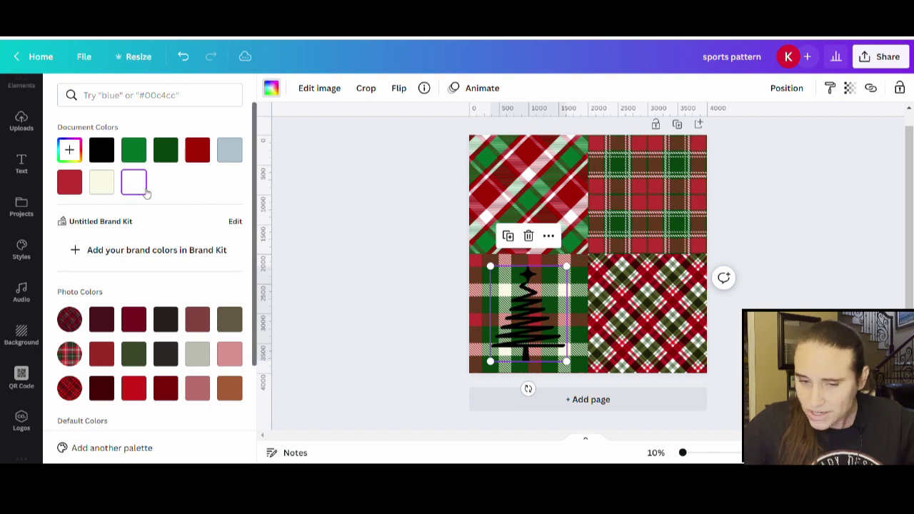
pyautogui.click(366, 247)
pyautogui.click(543, 348)
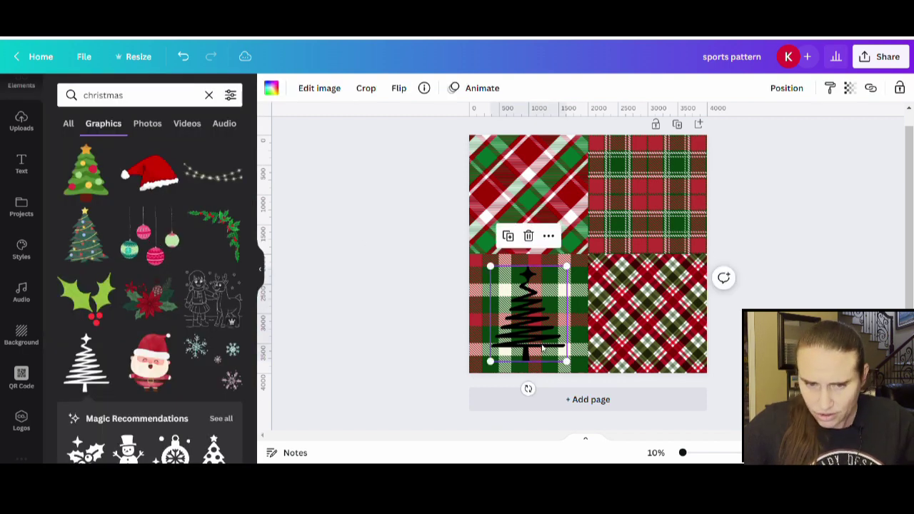
# Try the default white on the scribbled tree, and remove the tree by moving it off the page.
pyautogui.click(276, 91)
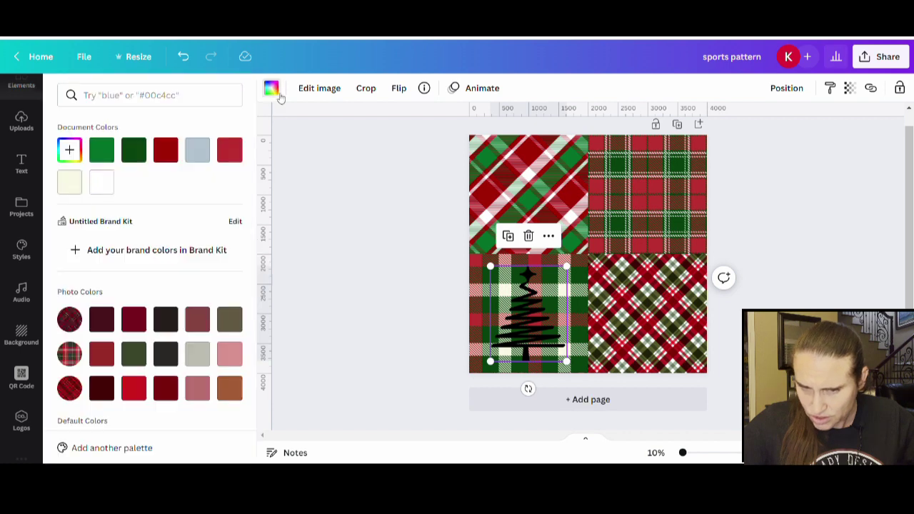
pyautogui.scroll(-3, 184, 300)
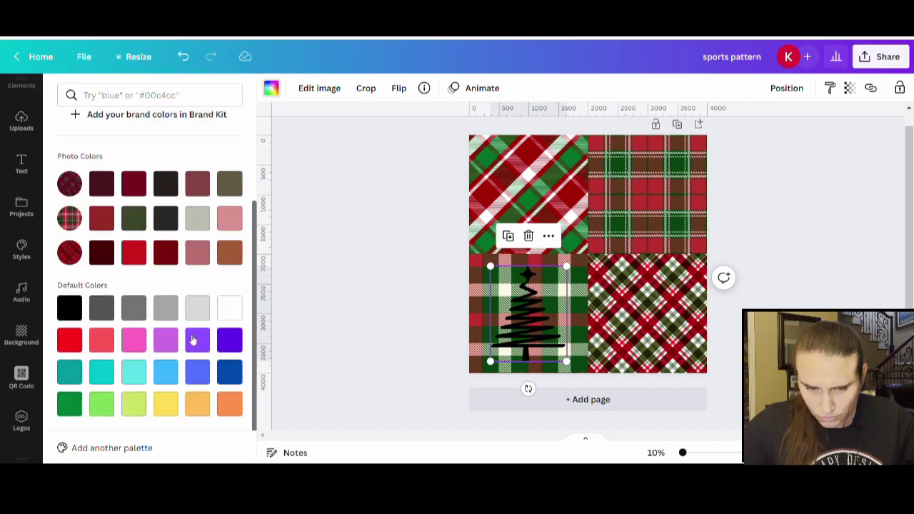
pyautogui.click(229, 308)
pyautogui.click(381, 326)
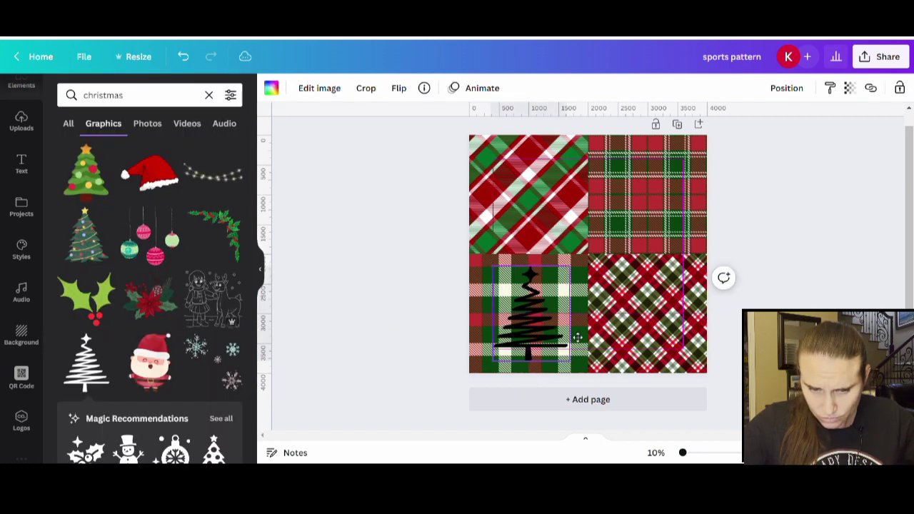
pyautogui.moveTo(577, 337); pyautogui.dragTo(321, 353)
# Add the scribbled Christmas tree again, try to recolour it white, and delete it.
pyautogui.scroll(-3, 127, 166)
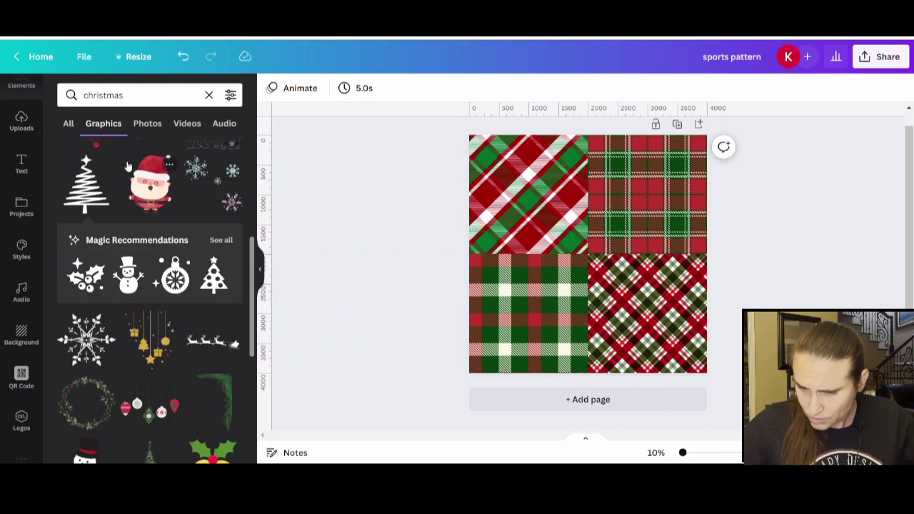
pyautogui.click(100, 194)
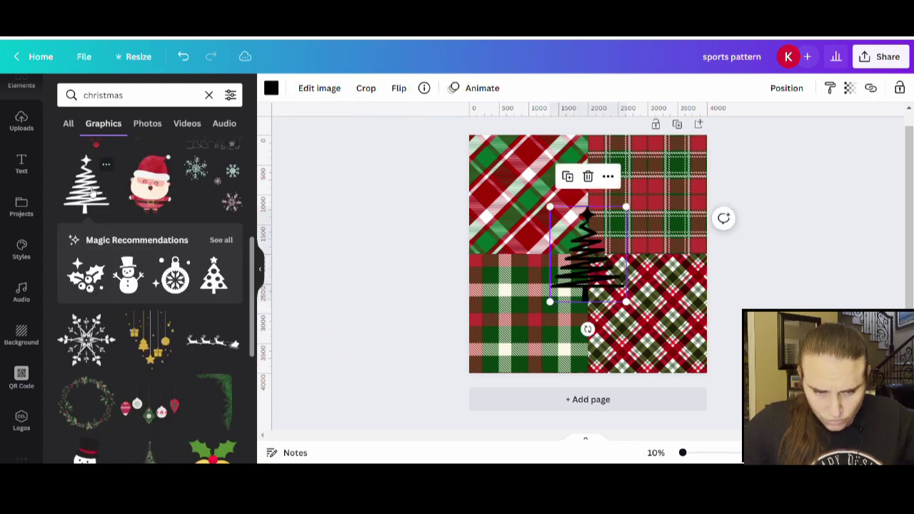
pyautogui.click(270, 88)
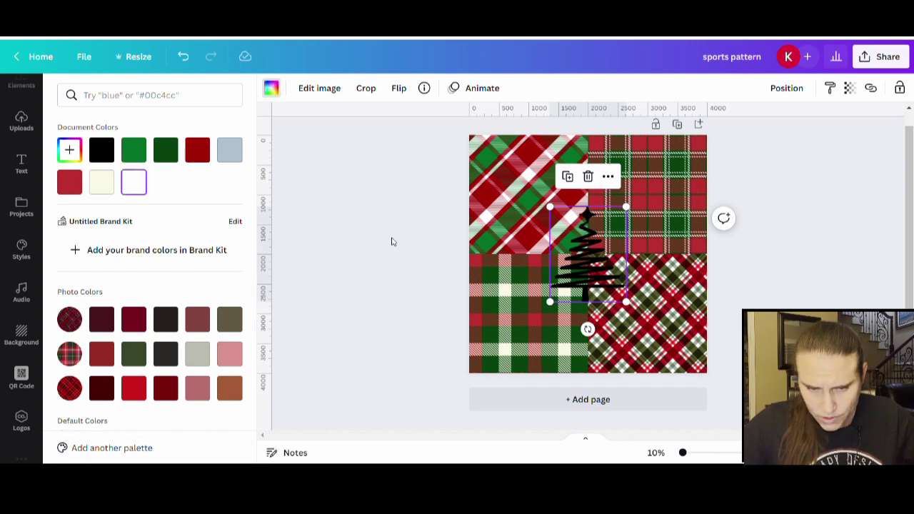
pyautogui.press('Escape')
pyautogui.press('Delete')
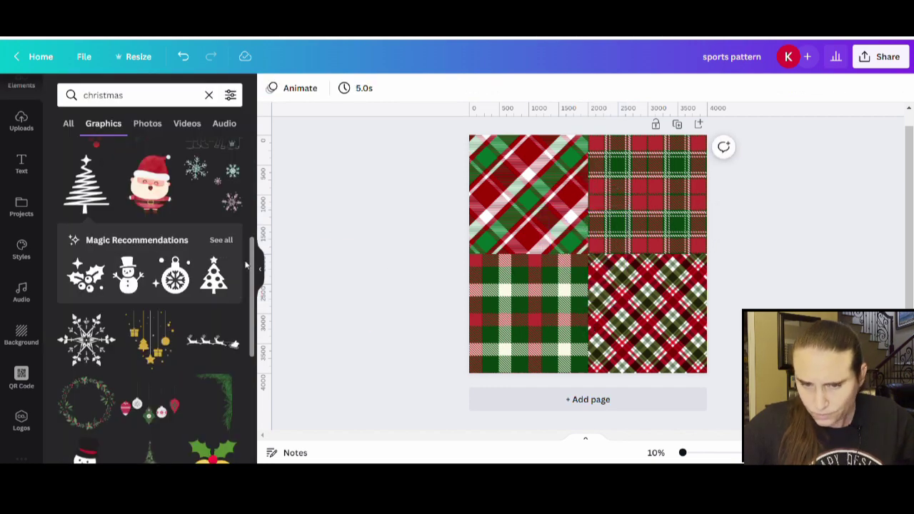
# Add the holly graphic from all of the tree's magic recommendations, try it in white over the lower-left quadrant, and delete it.
pyautogui.click(221, 241)
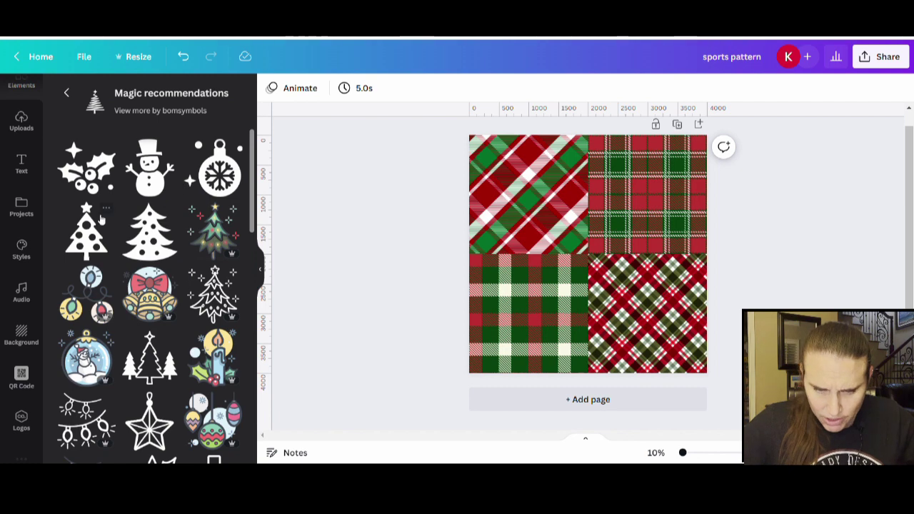
pyautogui.click(76, 180)
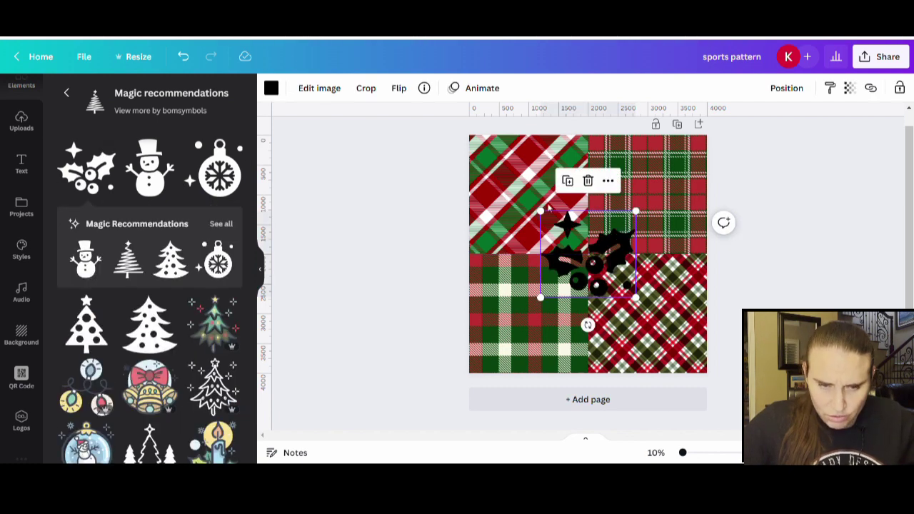
pyautogui.click(272, 88)
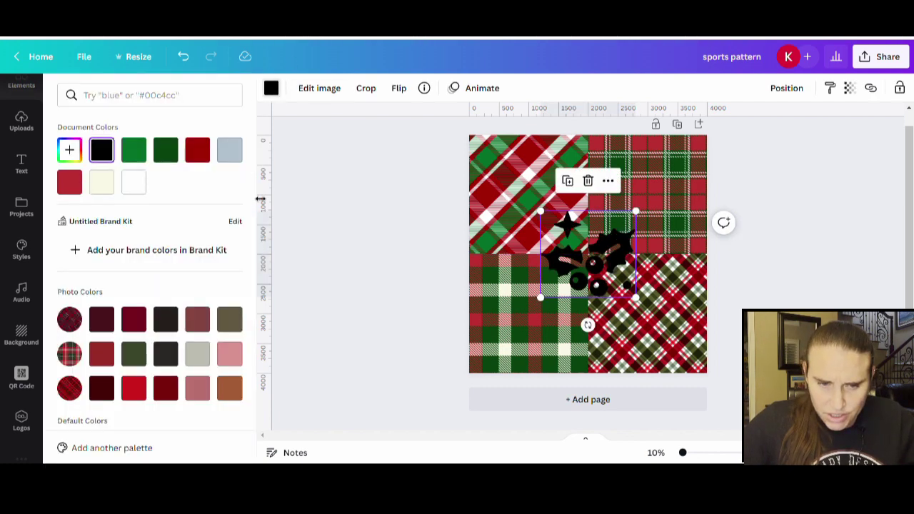
pyautogui.click(138, 185)
pyautogui.moveTo(588, 274); pyautogui.dragTo(528, 333)
pyautogui.press('Delete')
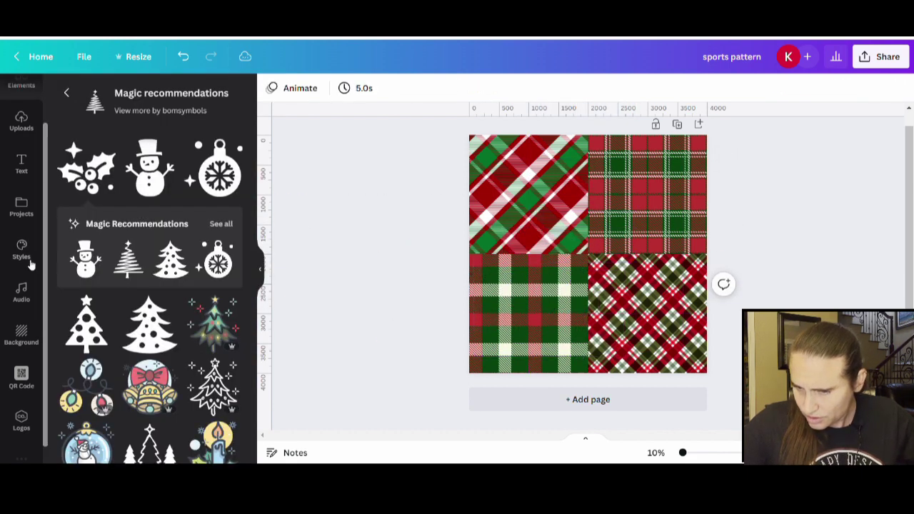
# Return to the Christmas graphics results and add the detailed six-branched snowflake to the page.
pyautogui.scroll(-5, 209, 245)
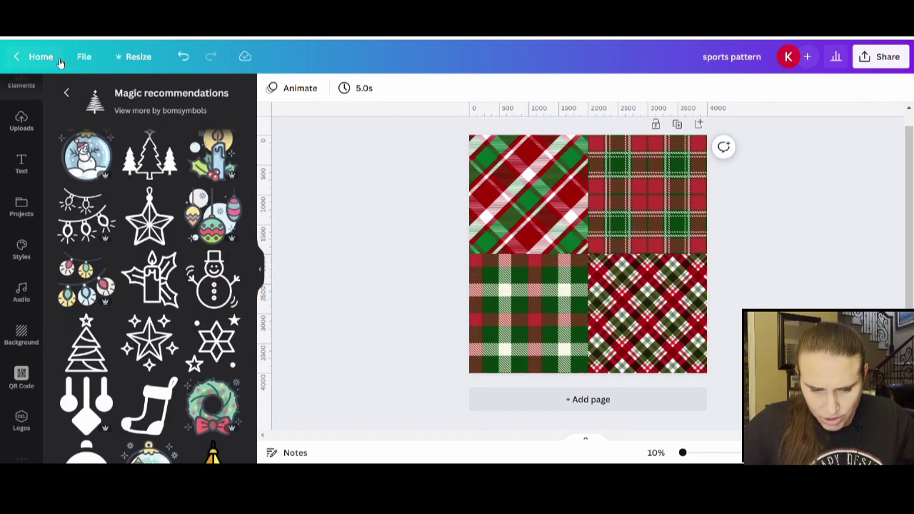
pyautogui.click(66, 92)
pyautogui.scroll(-4, 145, 219)
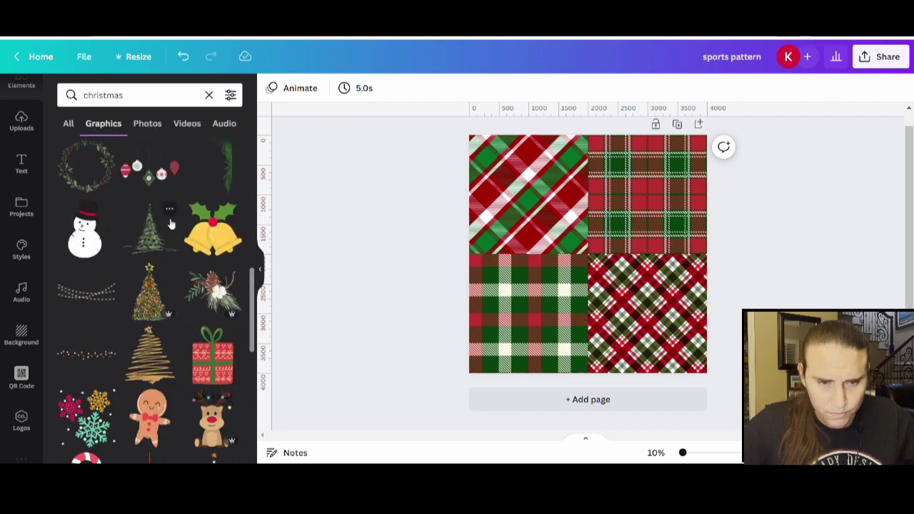
pyautogui.scroll(-10, 175, 228)
pyautogui.scroll(-5, 174, 285)
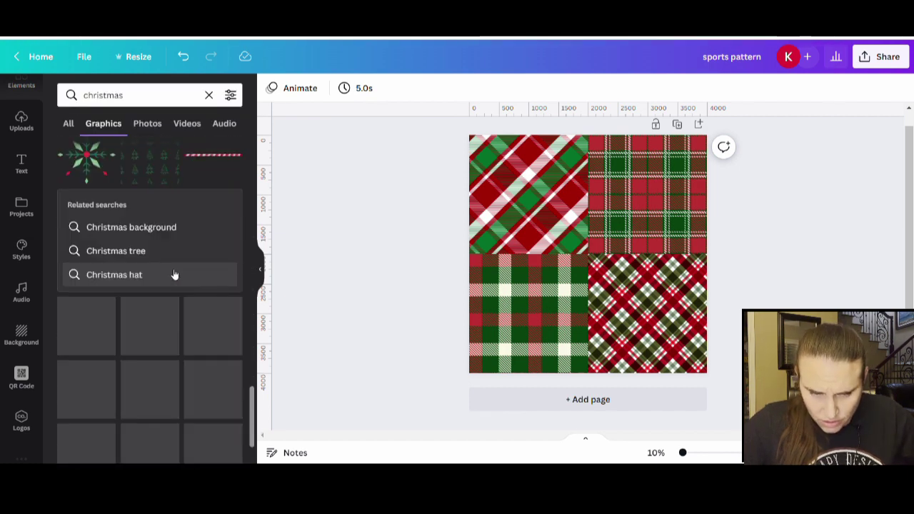
pyautogui.scroll(-3, 192, 330)
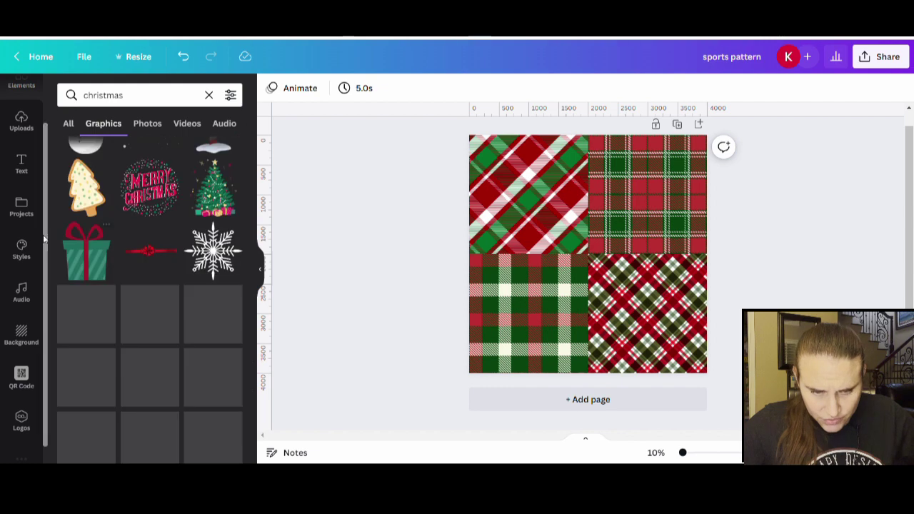
pyautogui.click(212, 250)
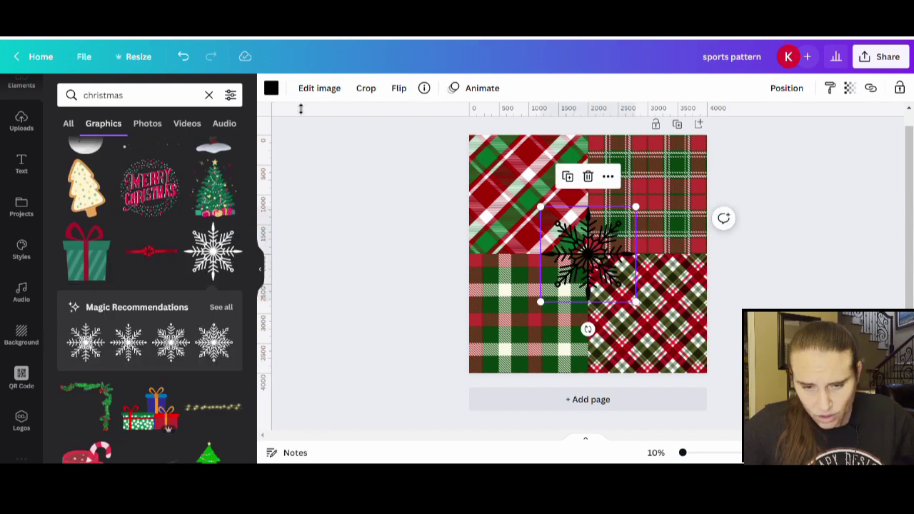
# Set the snowflake's colour to the document's white and centre it on the upper-left quadrant.
pyautogui.click(272, 89)
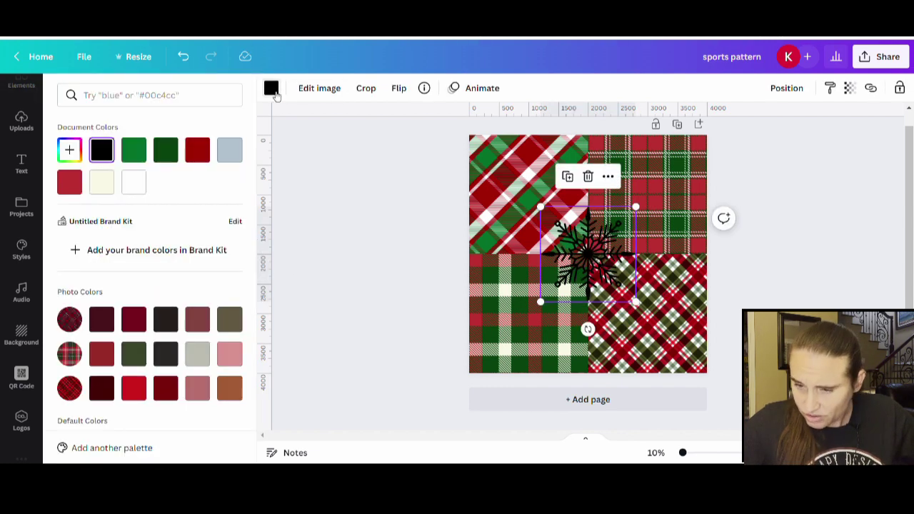
pyautogui.click(138, 182)
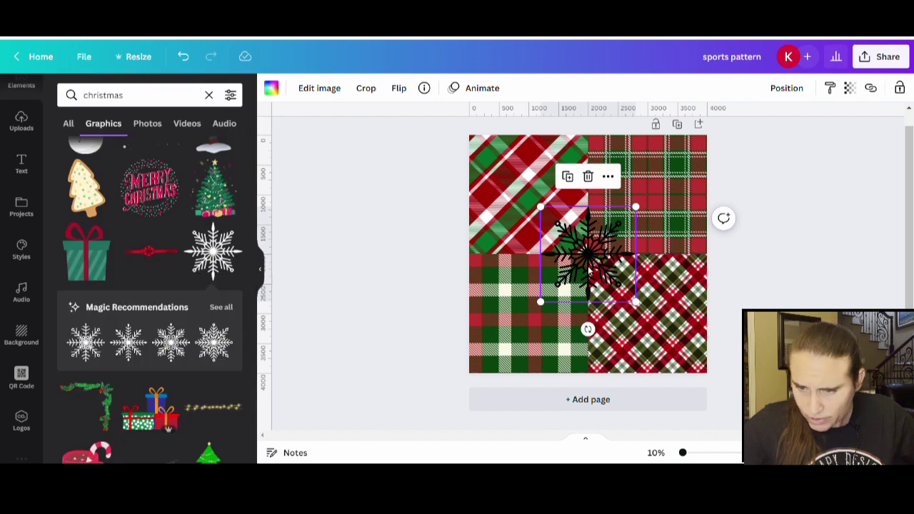
pyautogui.moveTo(588, 270); pyautogui.dragTo(535, 203)
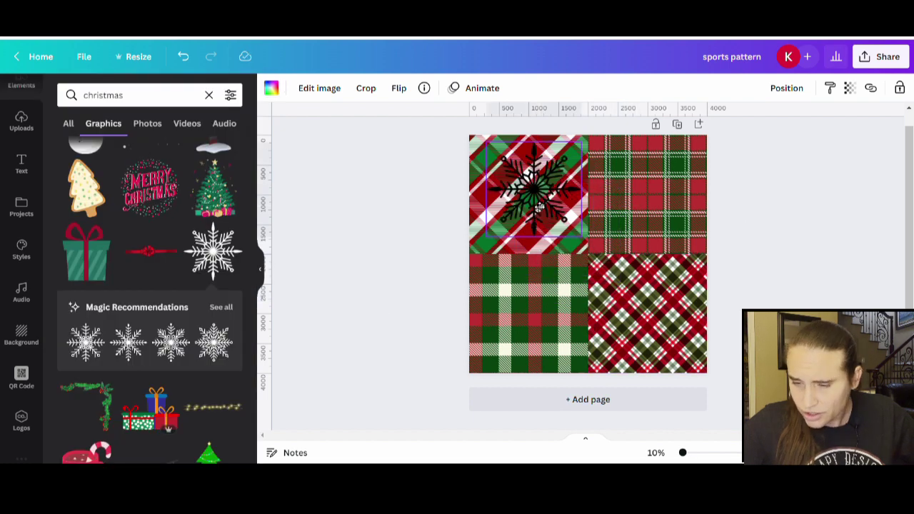
pyautogui.click(574, 225)
pyautogui.click(386, 302)
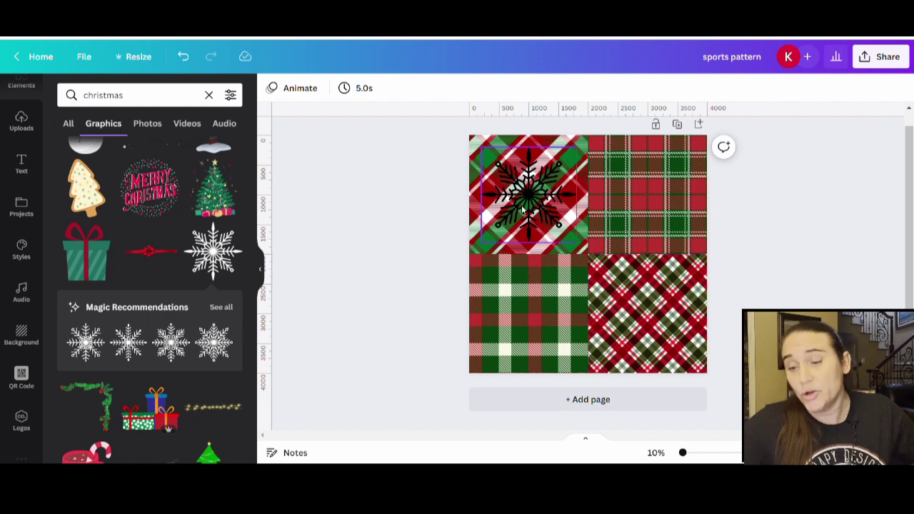
# Remove the snowflake from the upper-left plaid quadrant so the patchwork stays undecorated.
pyautogui.moveTo(525, 203); pyautogui.dragTo(343, 243)
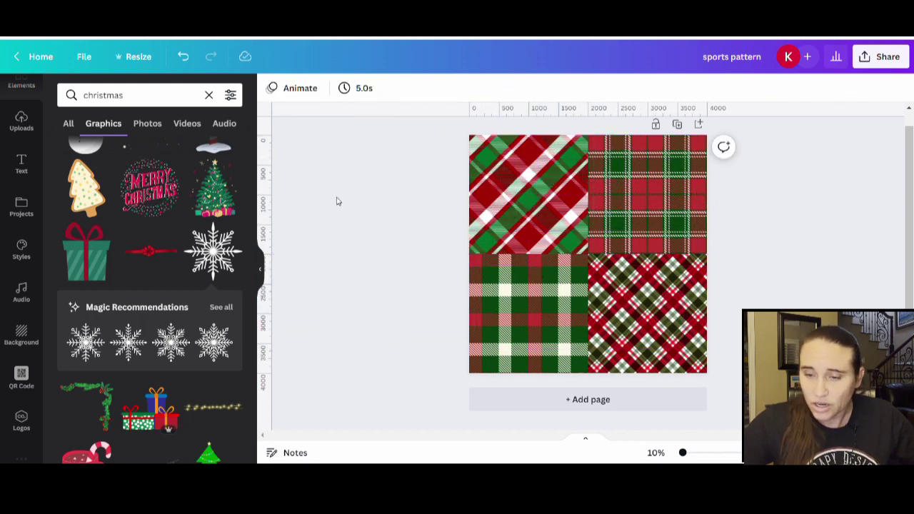
# Add the ornate swirl Christmas tree graphic, try it in white over the upper-left quadrant, and remove it.
pyautogui.scroll(-3, 166, 315)
pyautogui.scroll(-4, 166, 315)
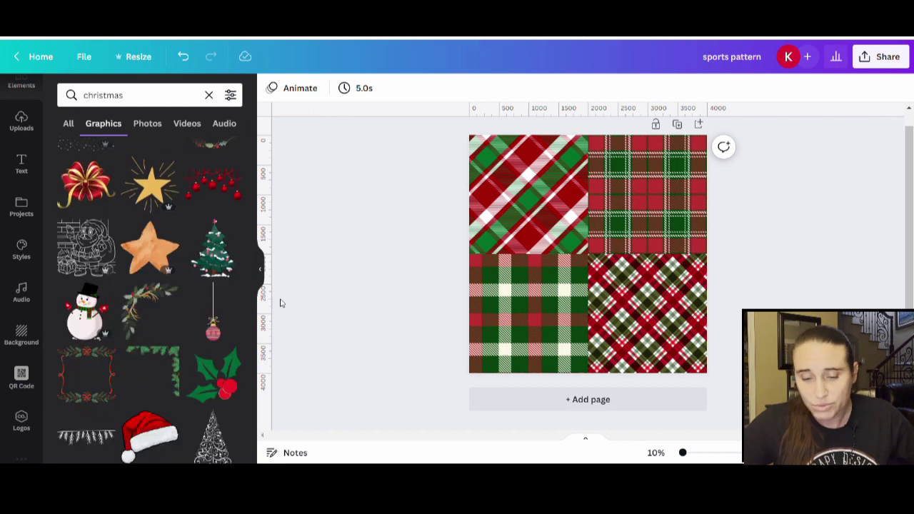
pyautogui.scroll(-2, 154, 241)
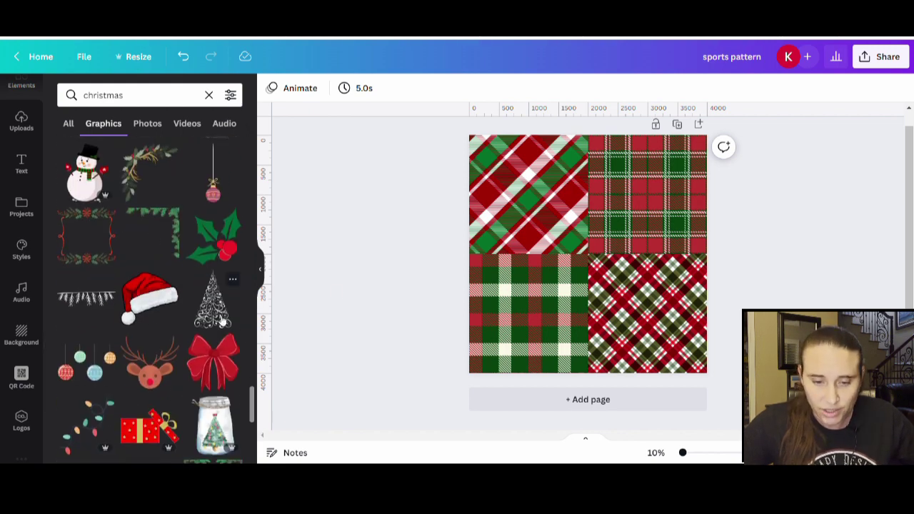
pyautogui.click(218, 321)
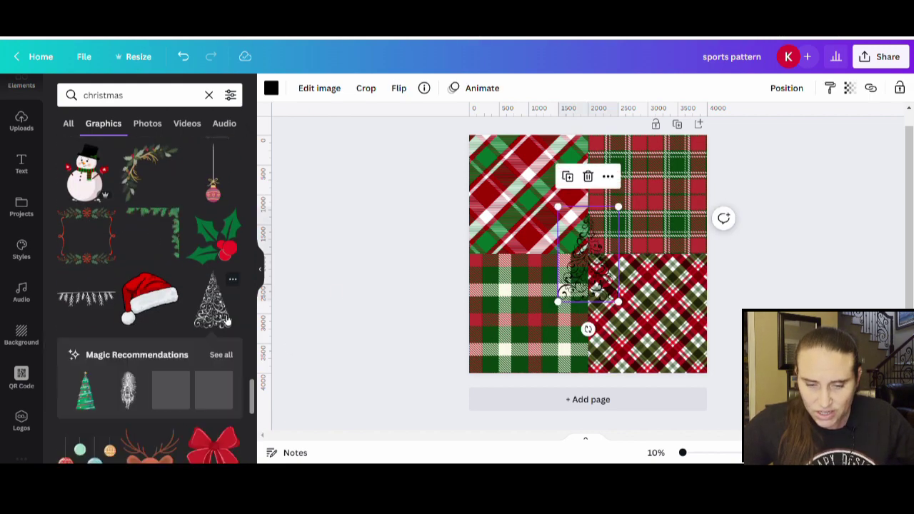
pyautogui.moveTo(601, 290); pyautogui.dragTo(540, 223)
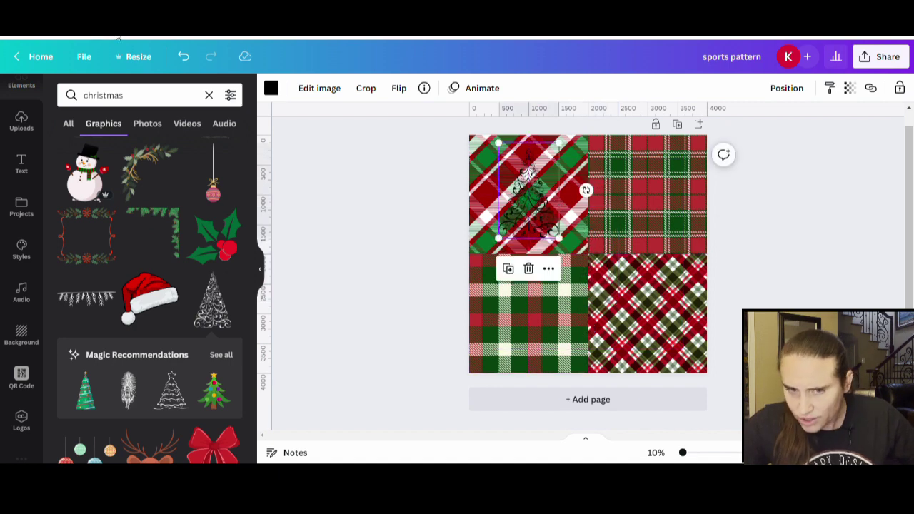
pyautogui.click(271, 88)
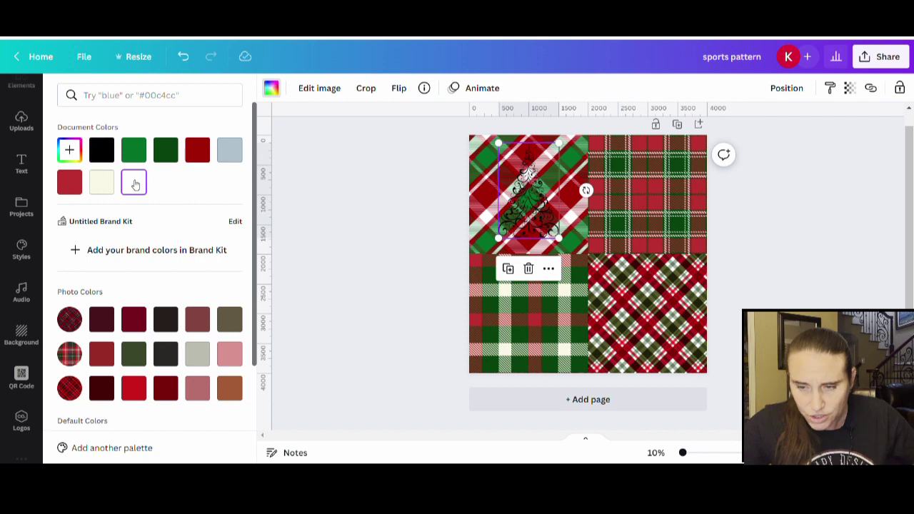
pyautogui.click(461, 225)
pyautogui.moveTo(542, 227); pyautogui.dragTo(288, 324)
pyautogui.scroll(-10, 141, 281)
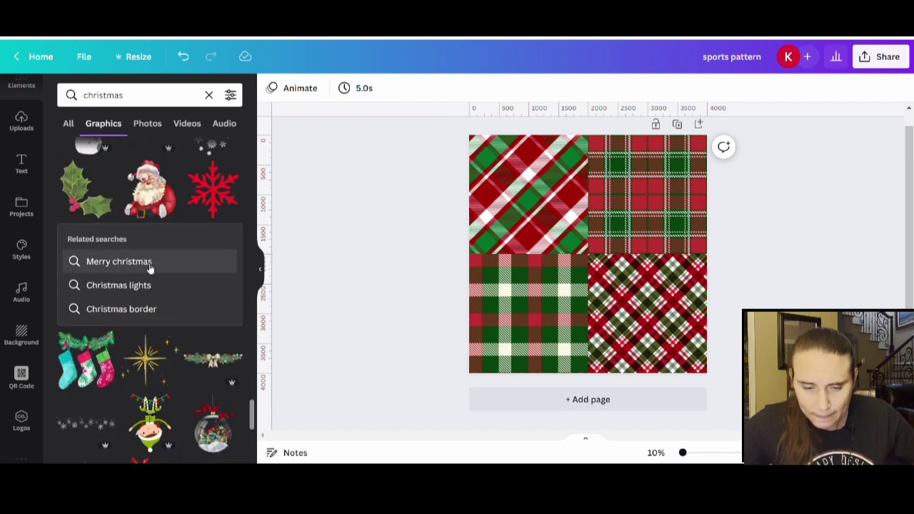
pyautogui.scroll(-5, 149, 264)
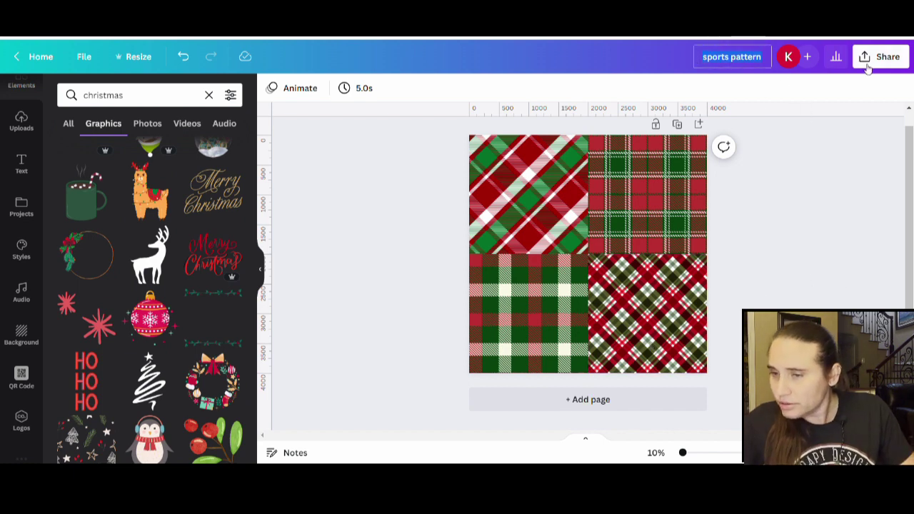
# Rename the design from its sports title to "christmas quilt".
pyautogui.click(731, 57)
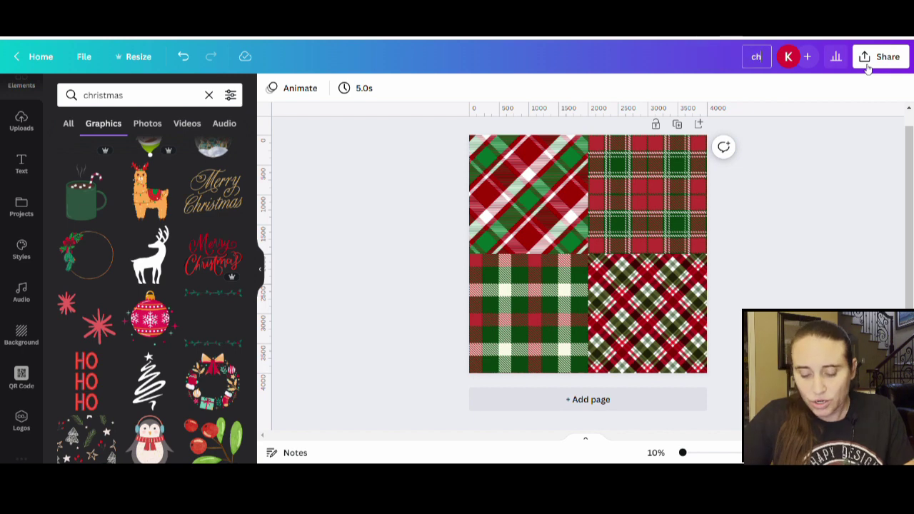
pyautogui.write('christmas quilt')
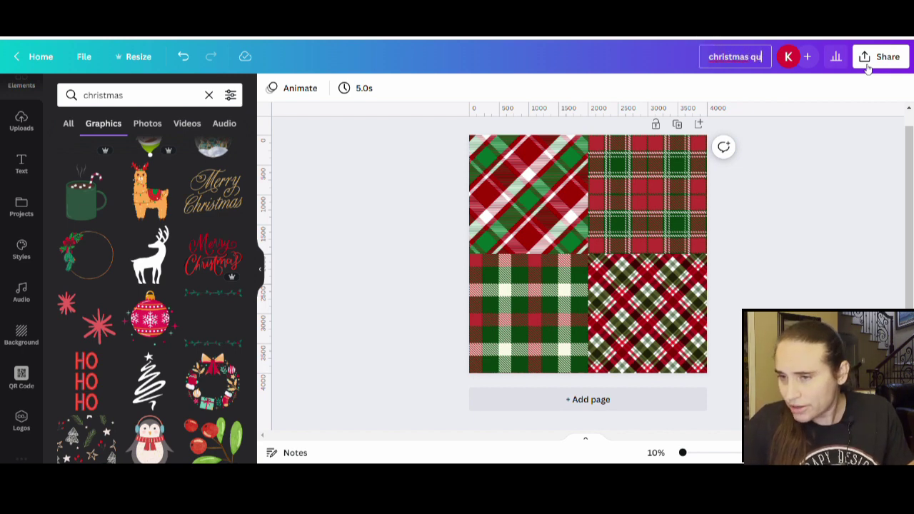
pyautogui.click(783, 208)
# Download the plaid patchwork design as a PNG at 4,000 × 4,000 px.
pyautogui.click(878, 56)
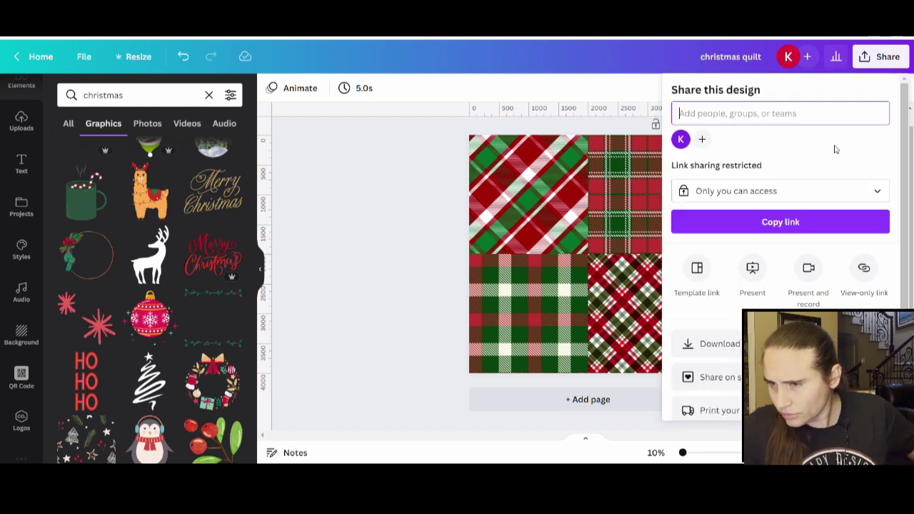
pyautogui.click(711, 343)
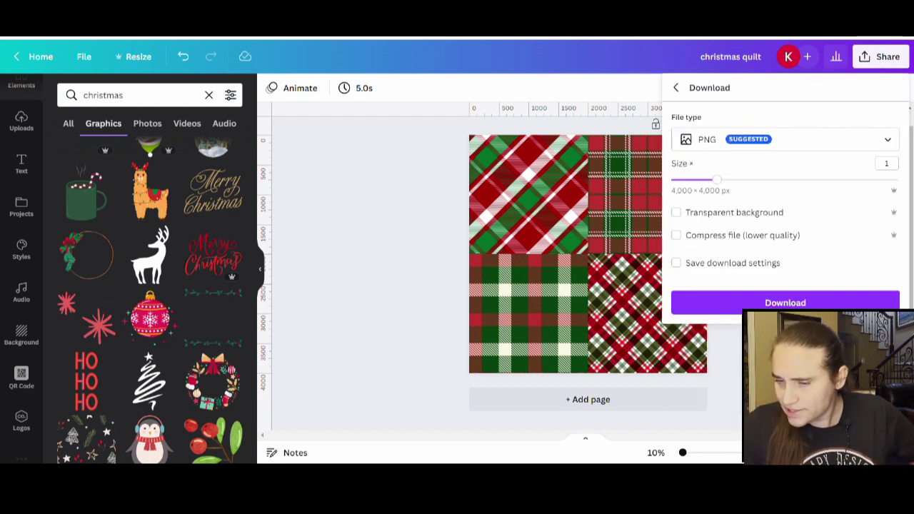
pyautogui.click(785, 302)
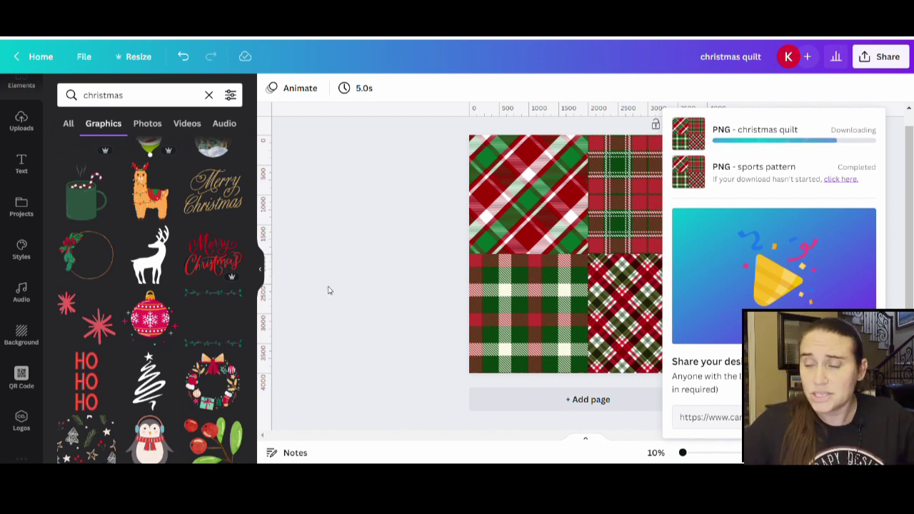
pyautogui.click(342, 338)
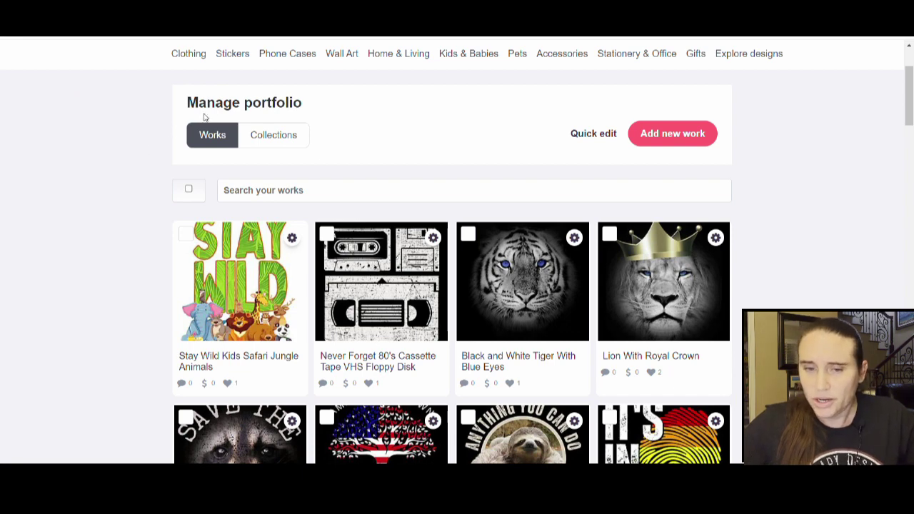
# Switch to the Redbubble portfolio, add a new work, and upload the sports pattern image.
pyautogui.click(674, 135)
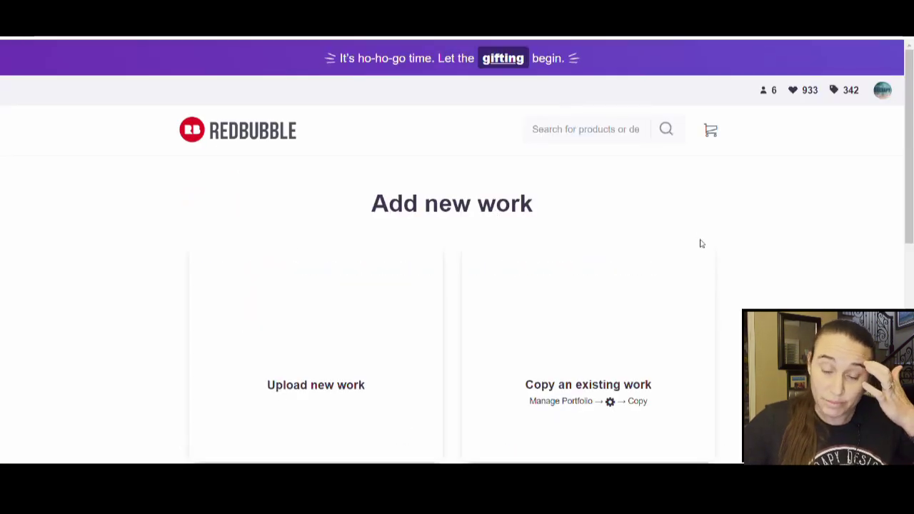
pyautogui.scroll(-2, 785, 223)
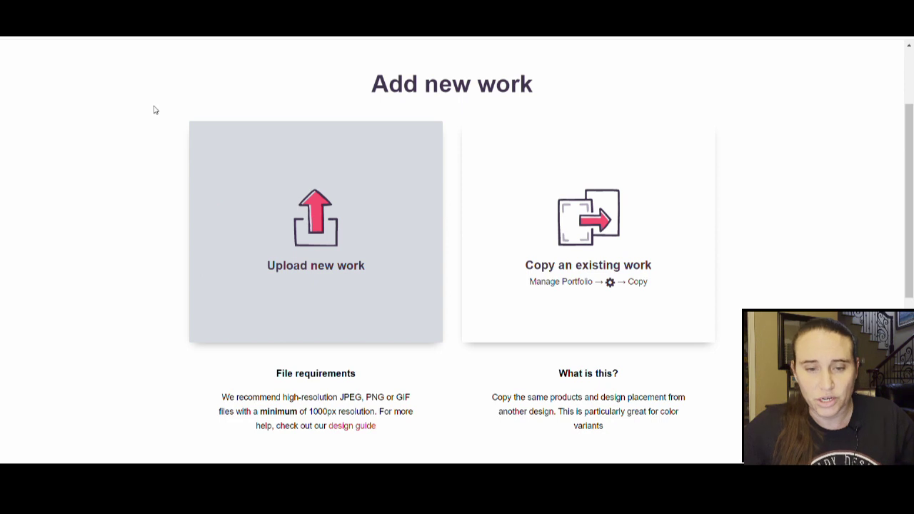
pyautogui.click(373, 252)
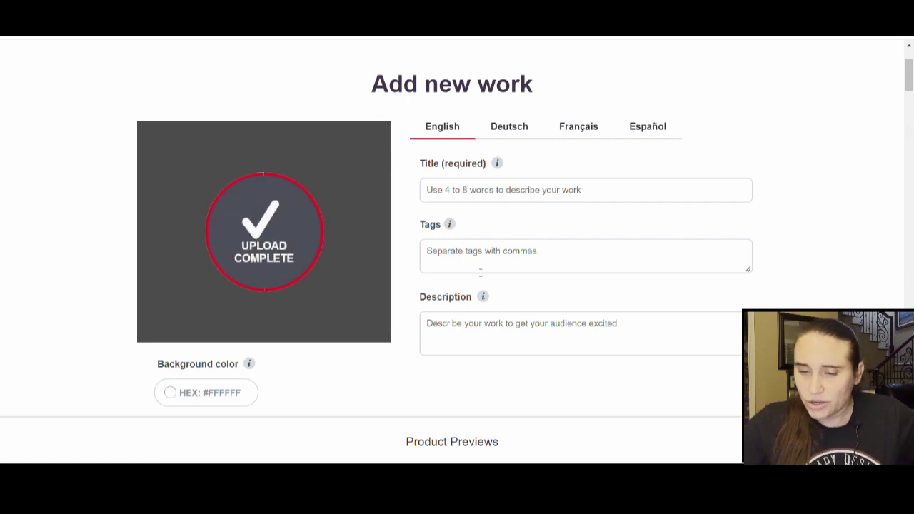
# Enter "Sports Ball Pattern" as the English title of the new work.
pyautogui.click(477, 198)
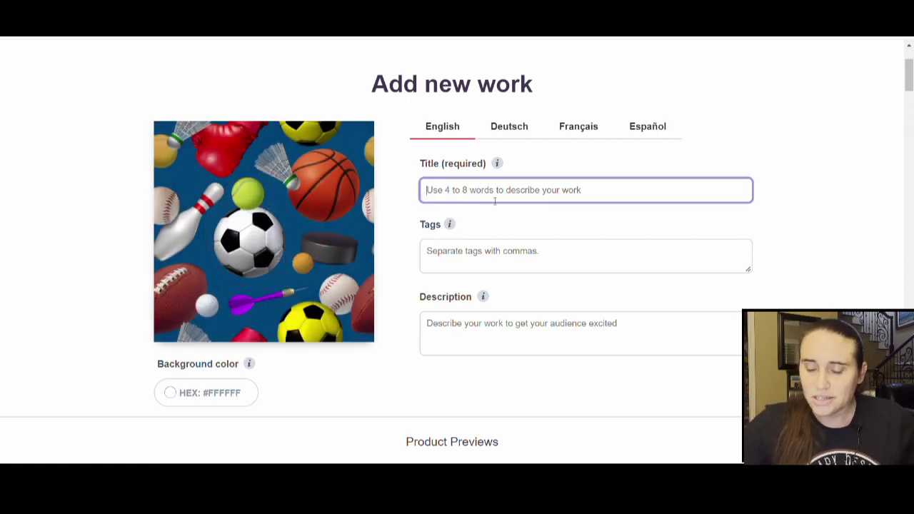
pyautogui.write('Sports')
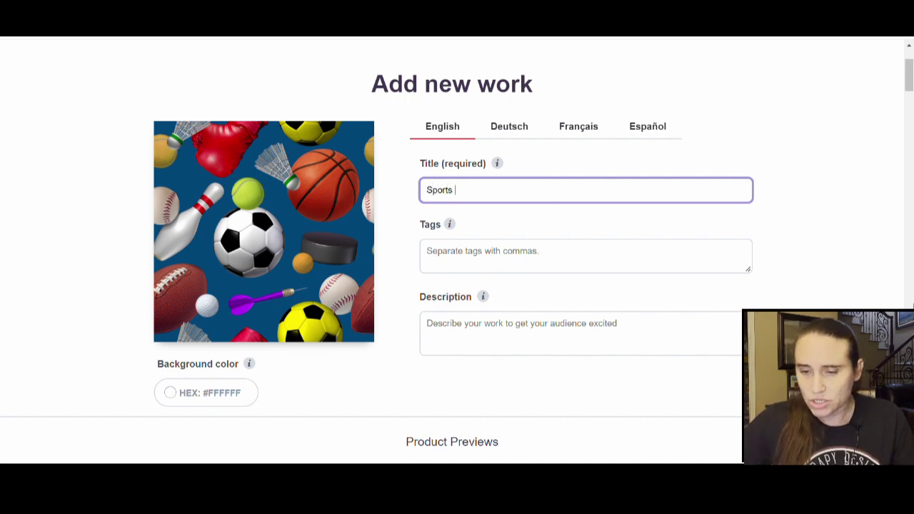
pyautogui.write(' Ball')
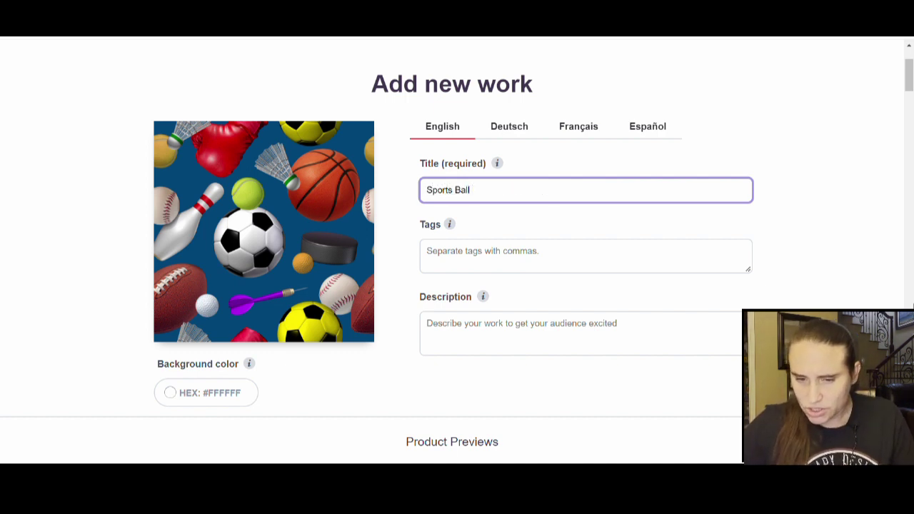
pyautogui.write(' Pattern')
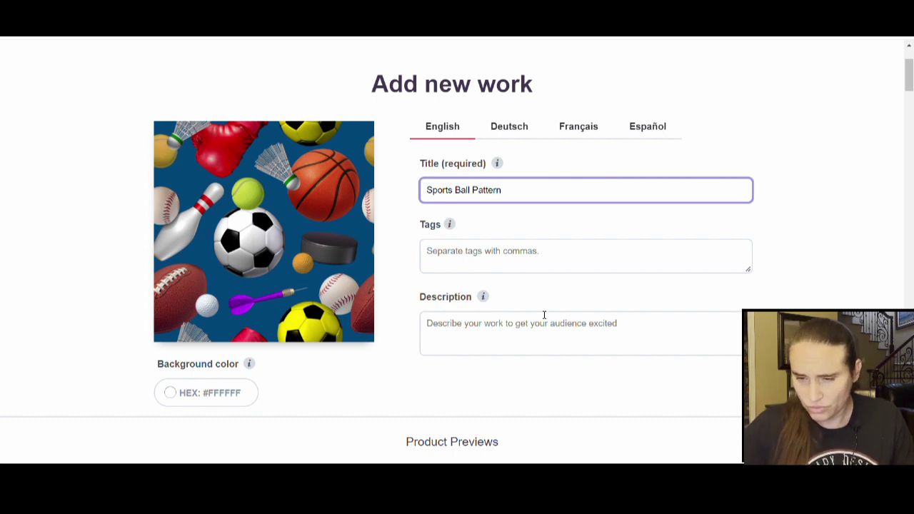
# Enter the tags Sports, basketball, football, soccer, ball, golf, tennis, bowling and hockey for the new work.
pyautogui.click(510, 259)
pyautogui.write('S')
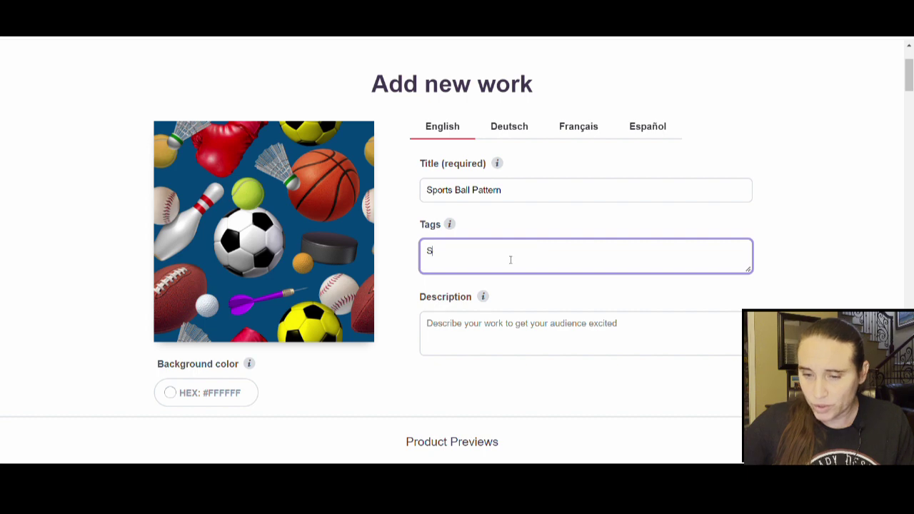
pyautogui.write('prorts,')
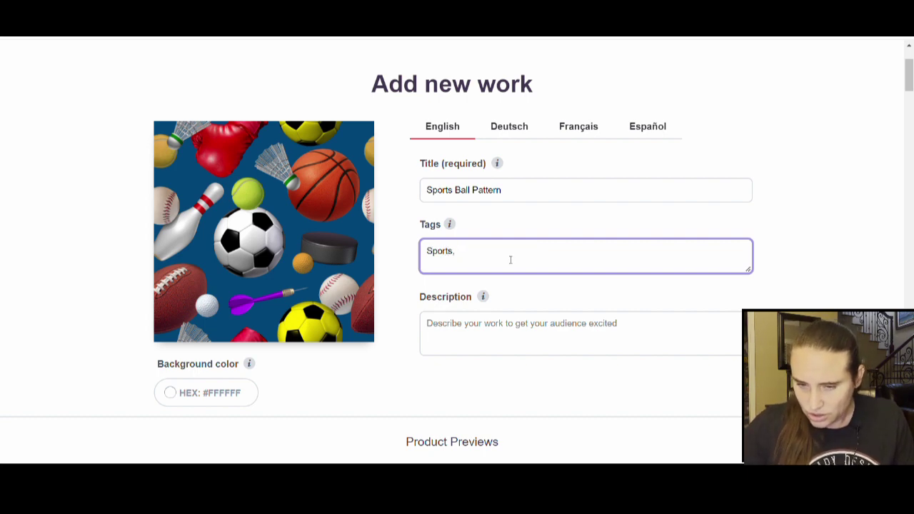
pyautogui.write(' basketball')
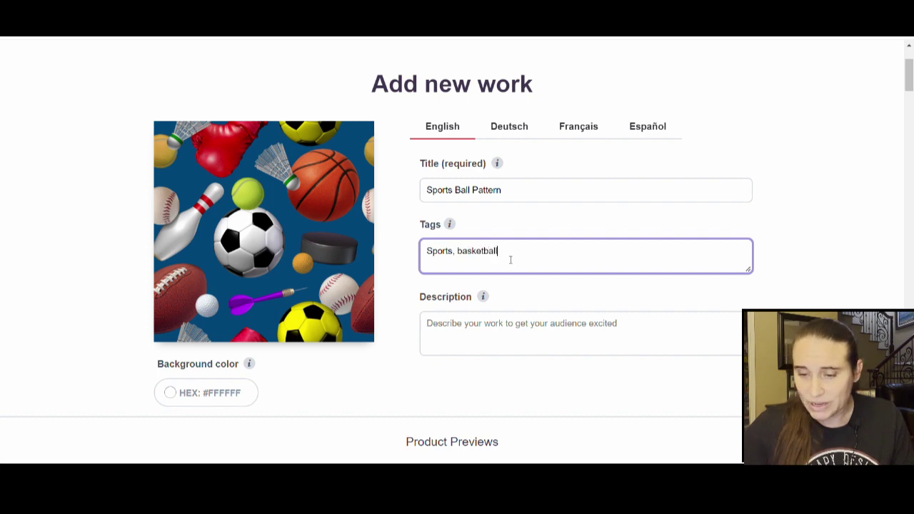
pyautogui.write(', foot')
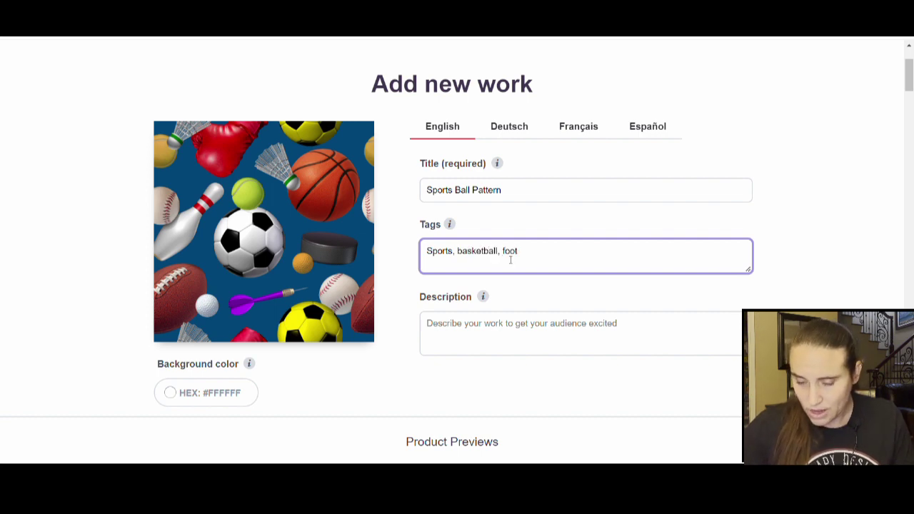
pyautogui.write('ball, s')
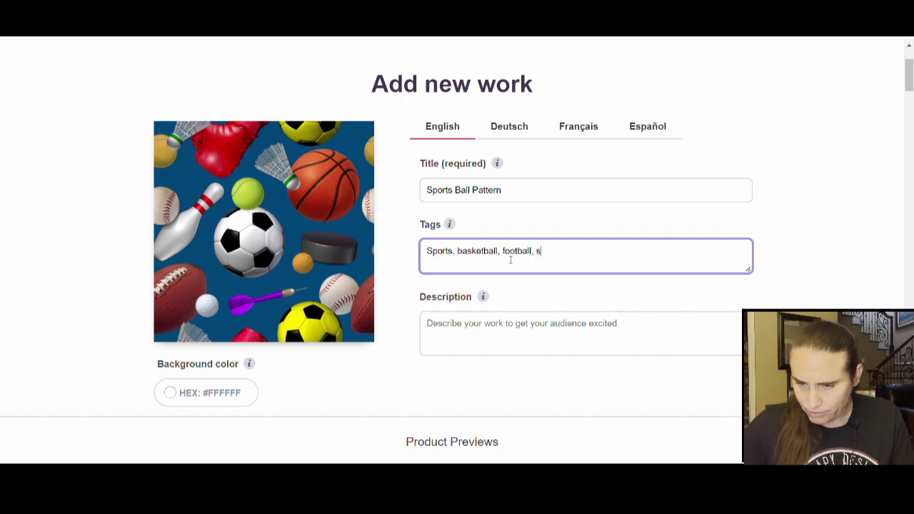
pyautogui.write('occer, b')
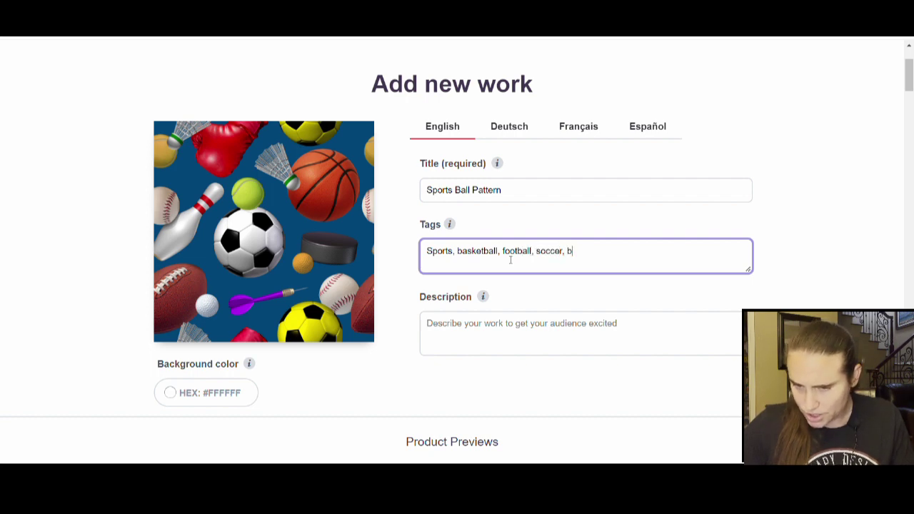
pyautogui.write('all, ')
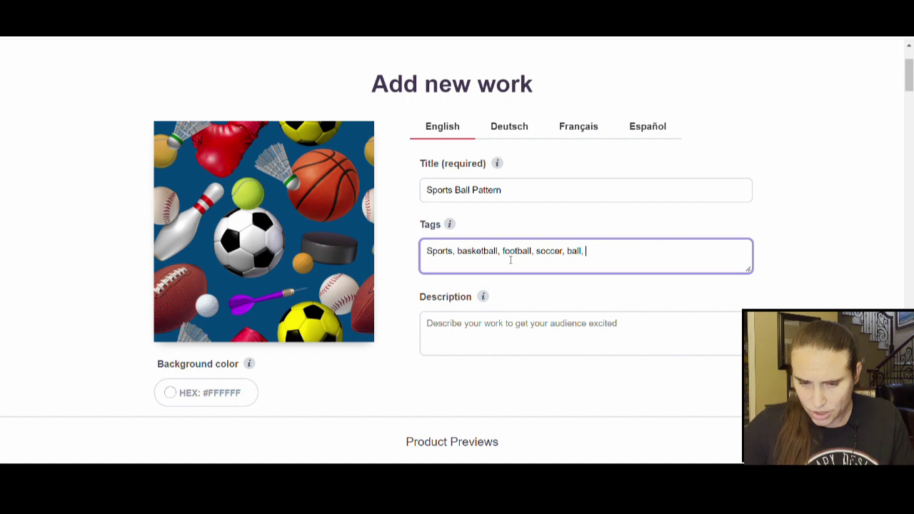
pyautogui.write('golf, t')
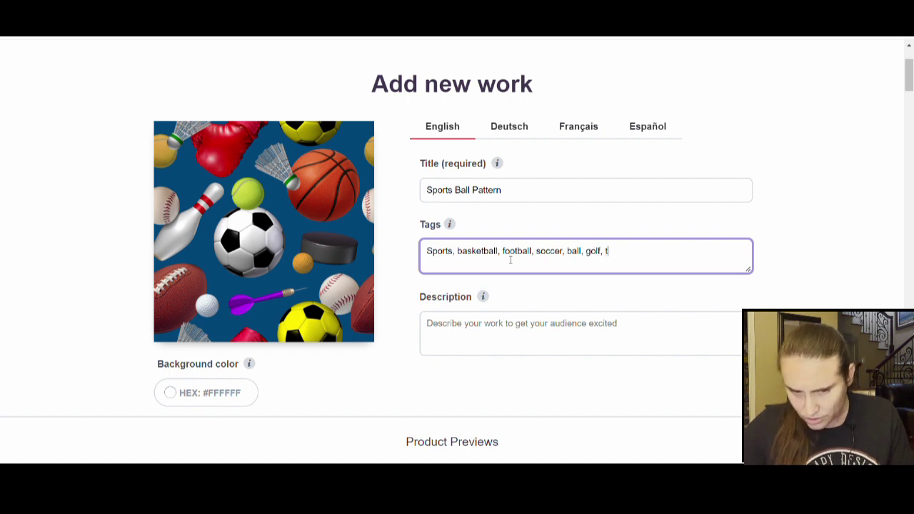
pyautogui.write('ennis, bowling')
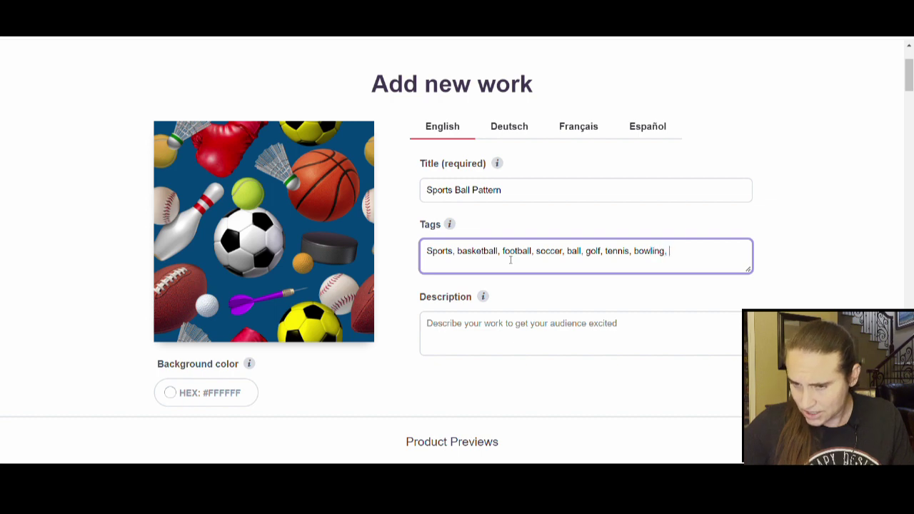
pyautogui.write(', ho')
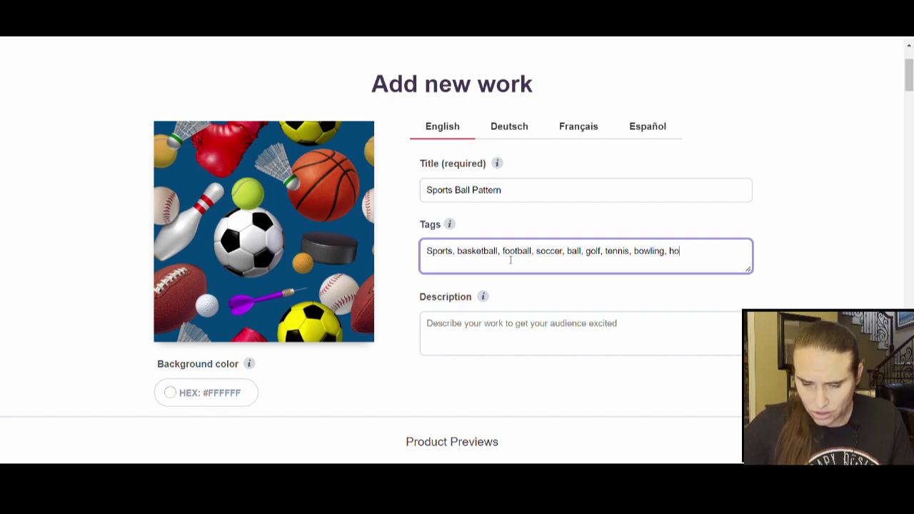
pyautogui.write('ckey,')
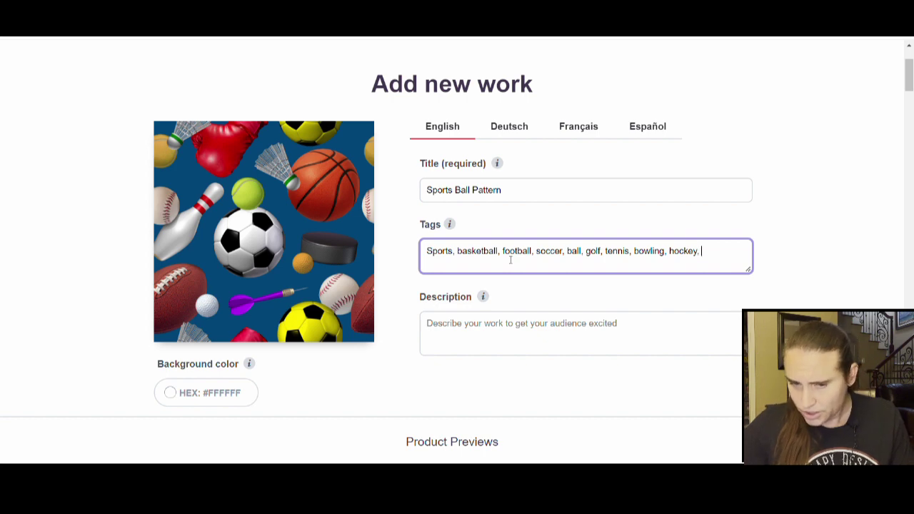
# Add "badminton" after hockey in the work's tags, with its spelling corrected.
pyautogui.write(' bad')
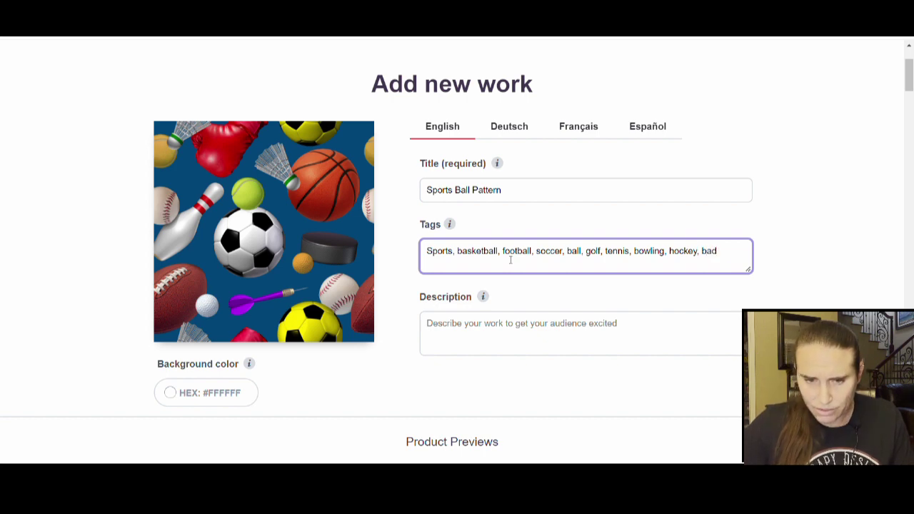
pyautogui.write('mitten')
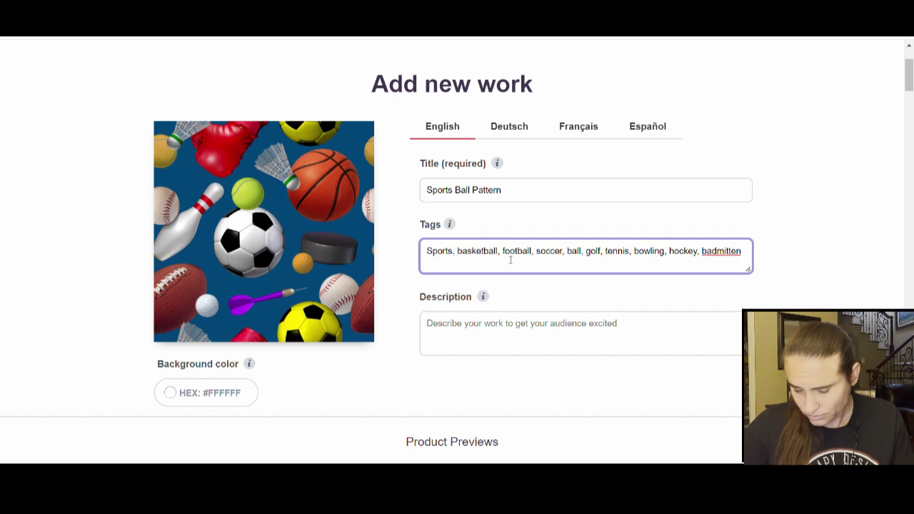
pyautogui.press('BackSpace')
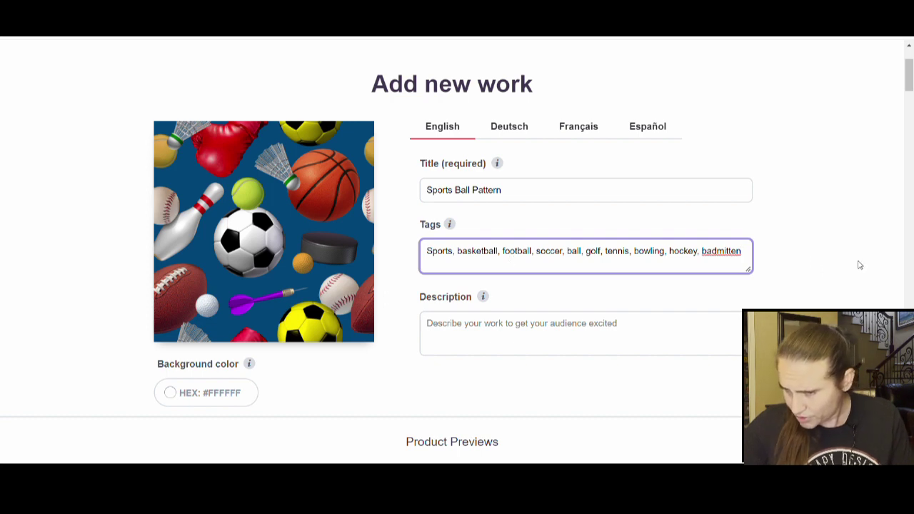
pyautogui.doubleClick(723, 257)
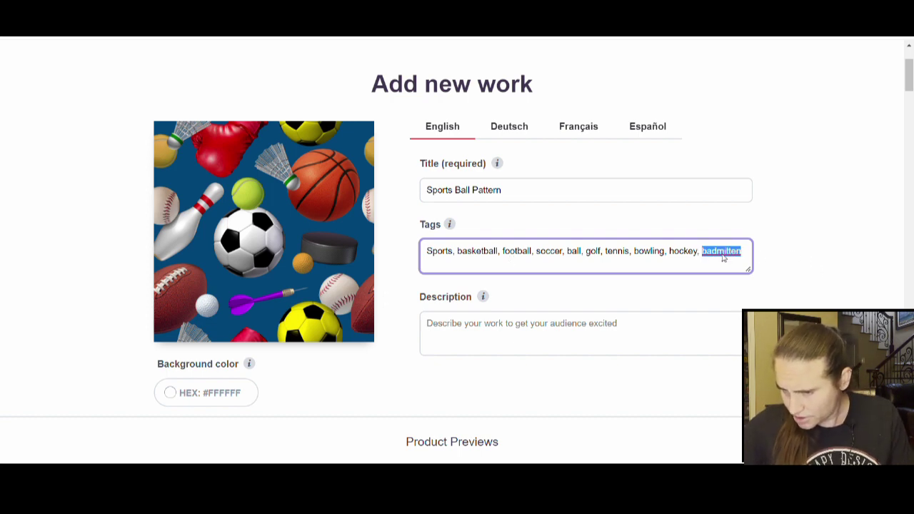
pyautogui.write('badminton')
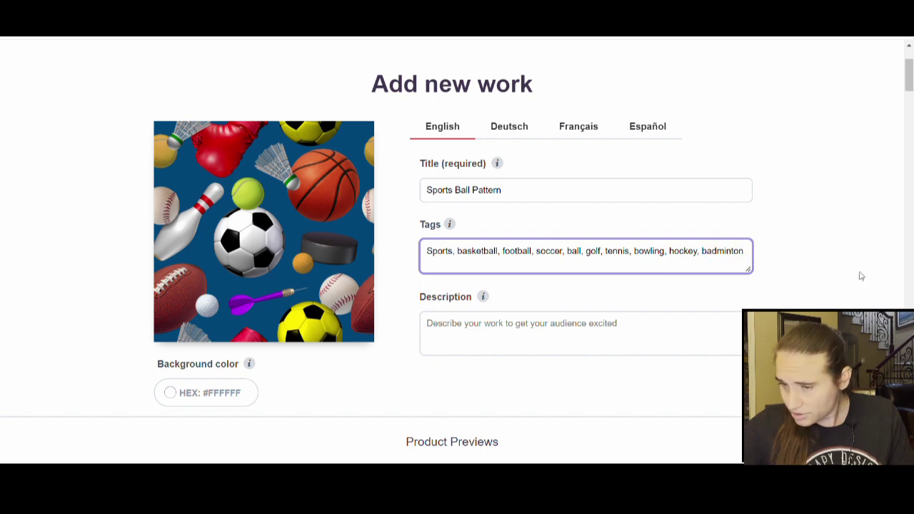
# Add the tags darts, boxing, game day, pattern, kids, boys, player, coach and fan after badminton.
pyautogui.write(', ')
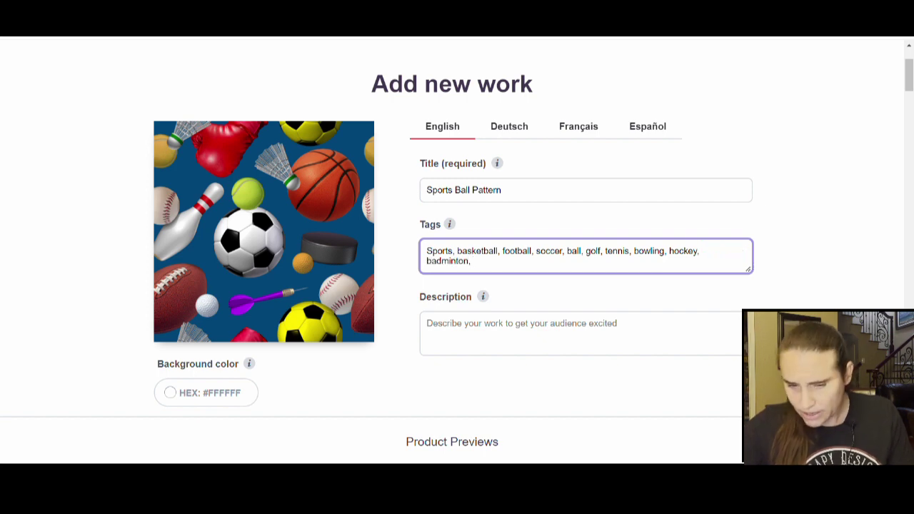
pyautogui.write('darts')
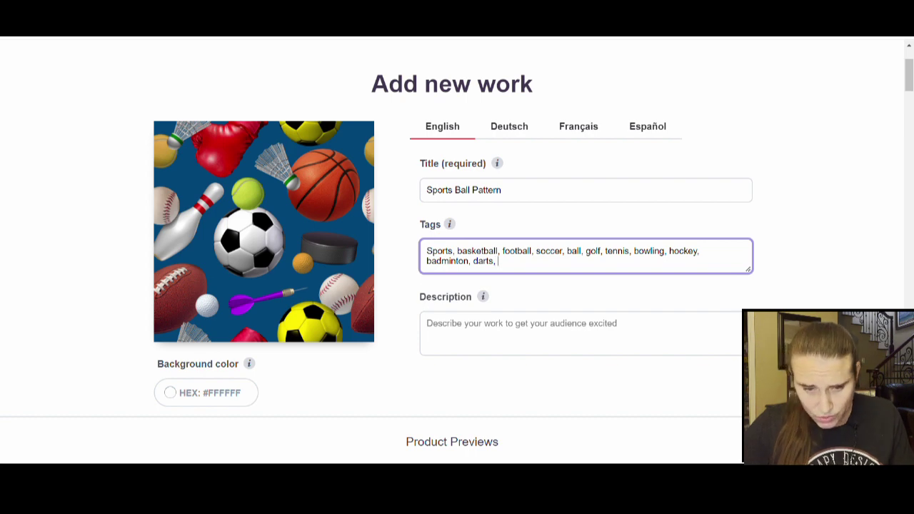
pyautogui.write(',')
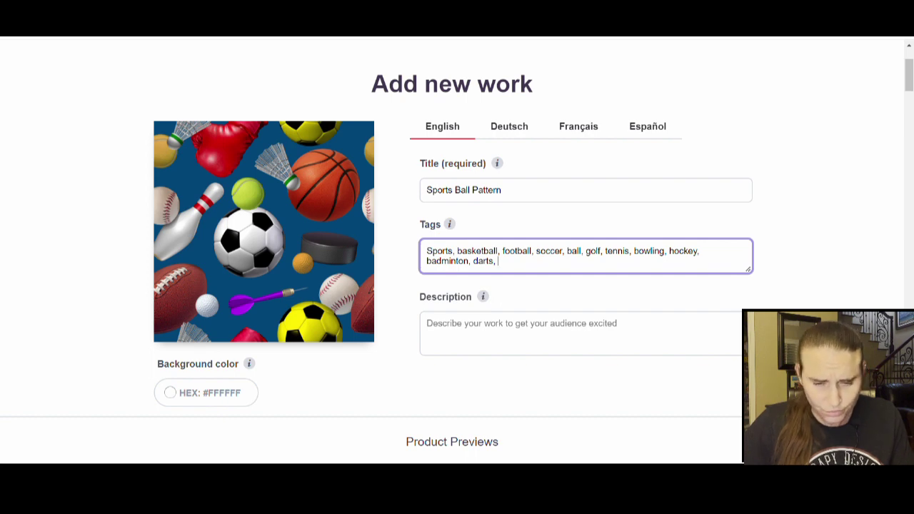
pyautogui.write('box')
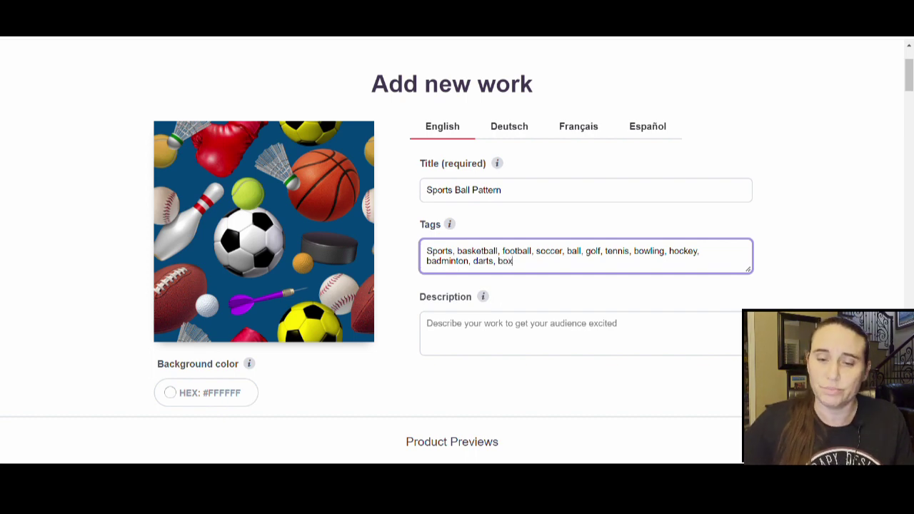
pyautogui.write('ing')
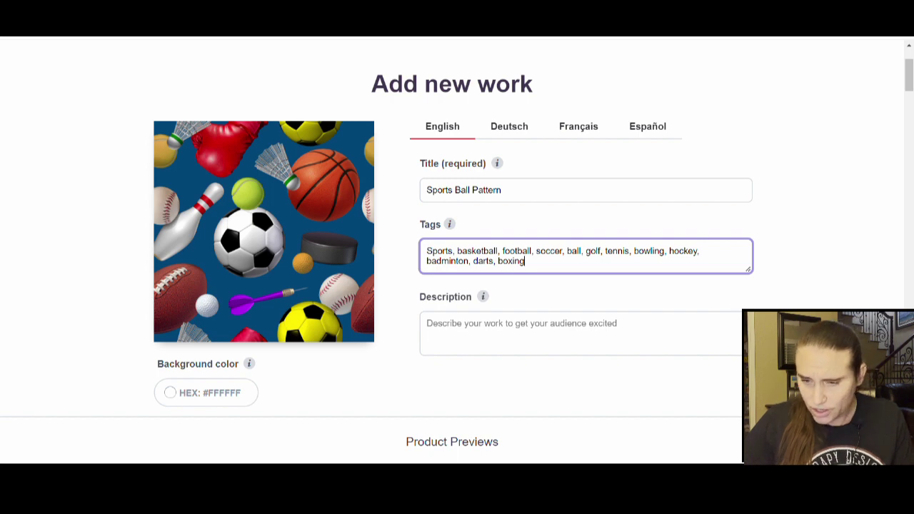
pyautogui.write('am')
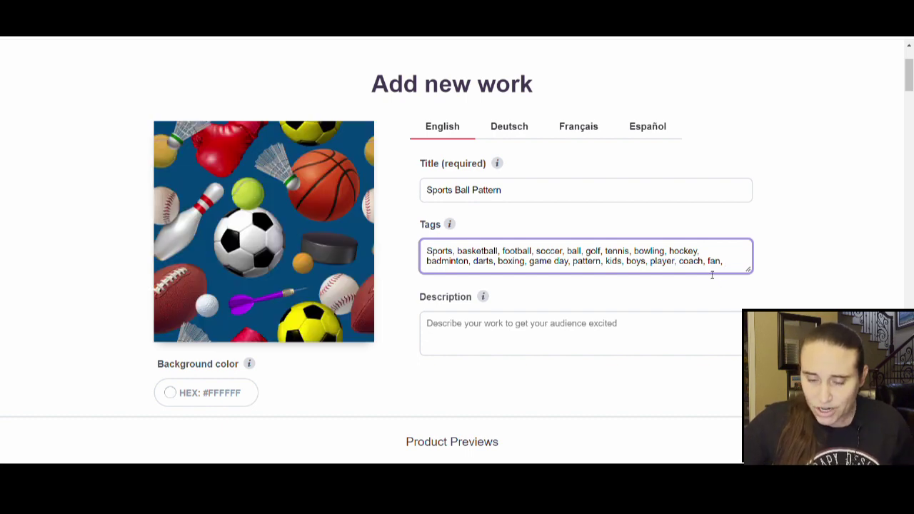
# Enter "Sports Ball Pattern" as the English description of the new work.
pyautogui.click(443, 339)
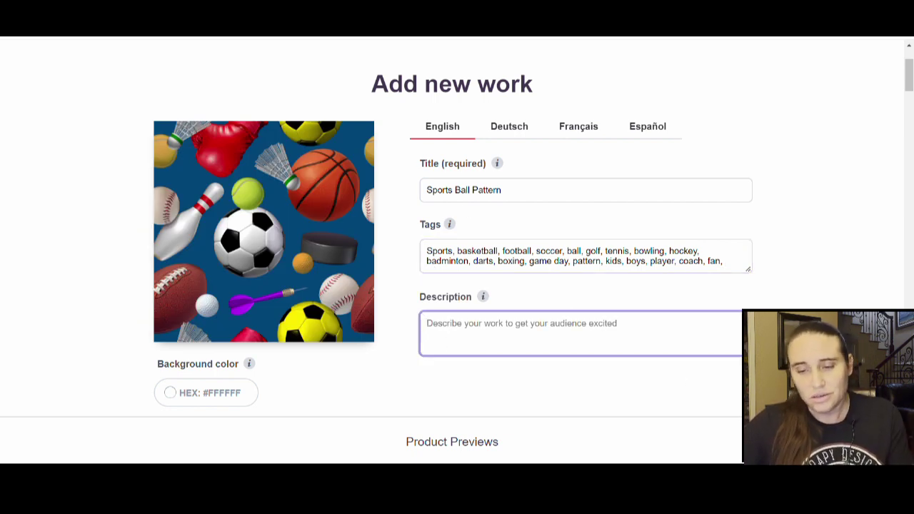
pyautogui.write('Sports Ball Pattern')
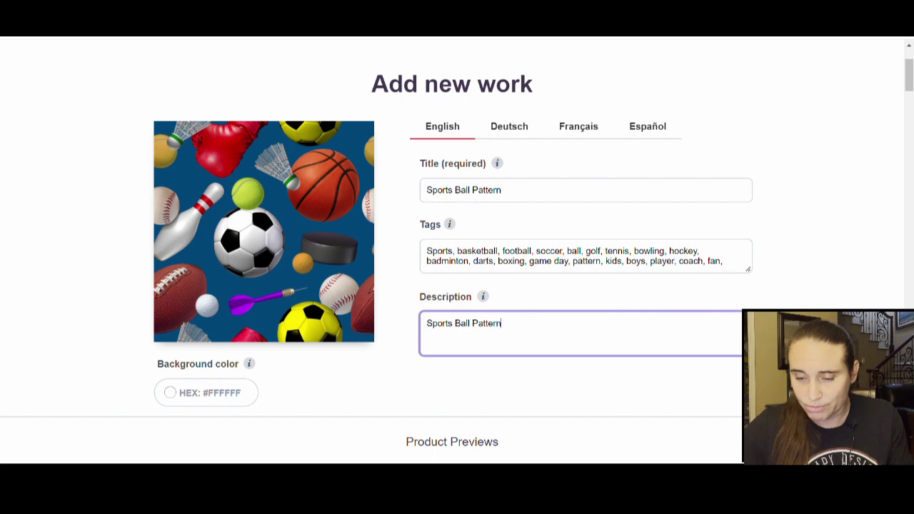
# Disable the Standard Print Clothing, Large Print Clothing and Hats products for the sports pattern.
pyautogui.scroll(-2, 594, 362)
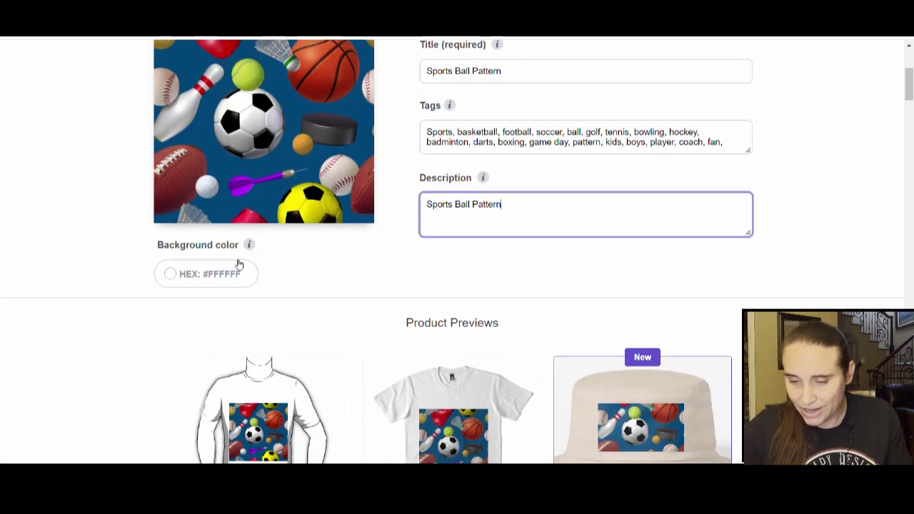
pyautogui.scroll(-2, 536, 214)
pyautogui.scroll(-2, 669, 212)
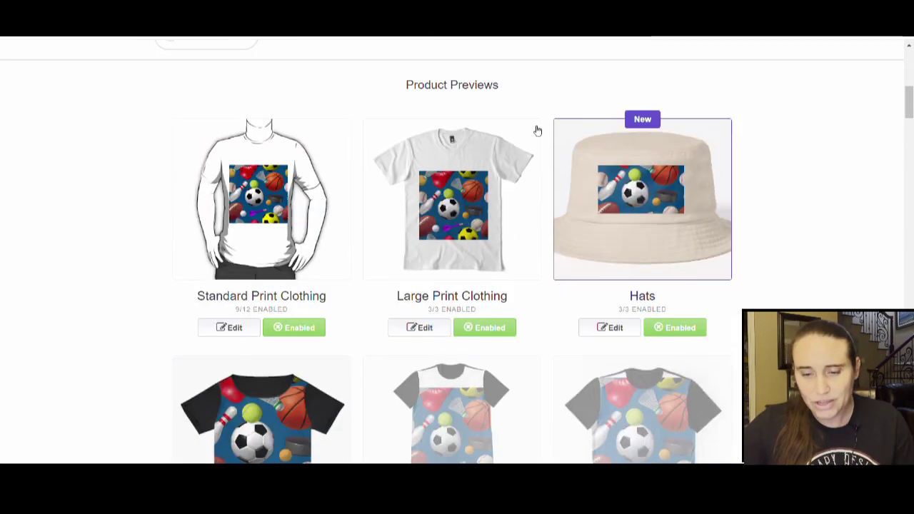
pyautogui.scroll(-1, 615, 164)
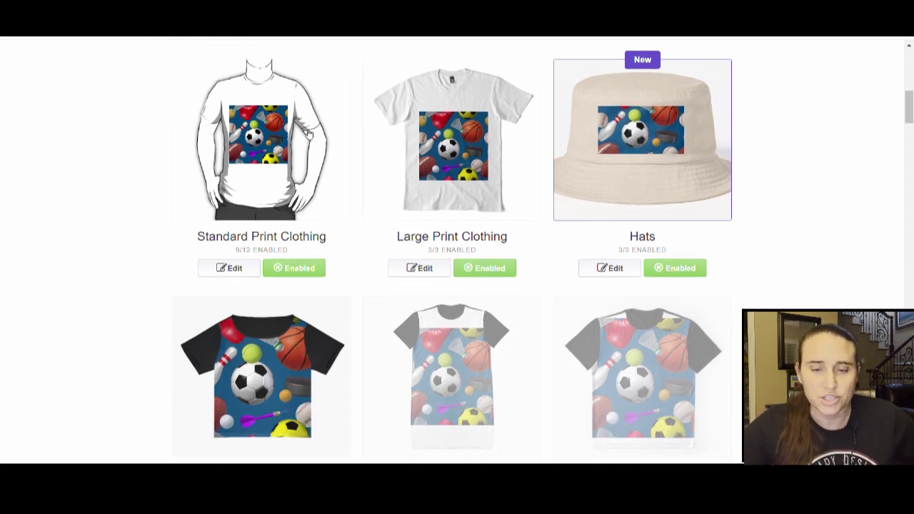
pyautogui.click(297, 269)
pyautogui.click(492, 267)
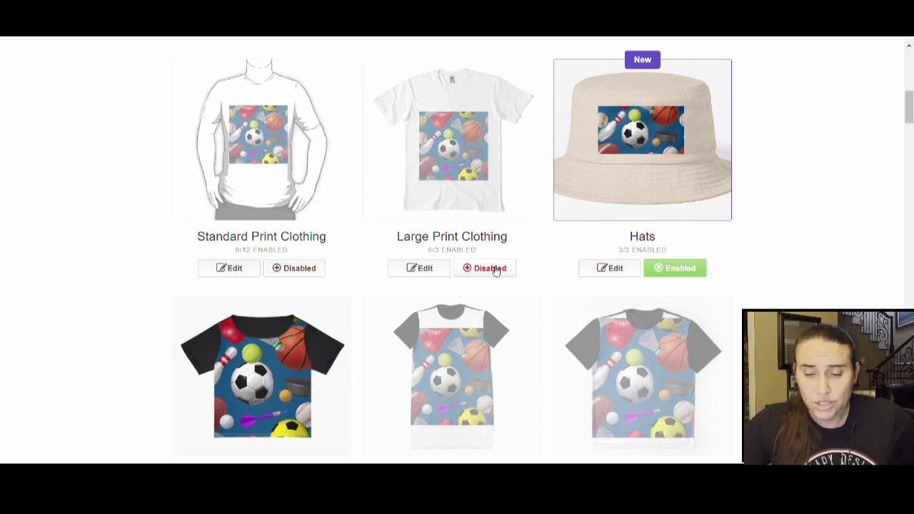
pyautogui.click(687, 270)
# Enable the Graphic T-Shirt Dresses and Graphic T-Shirts products for the sports pattern.
pyautogui.scroll(-3, 775, 249)
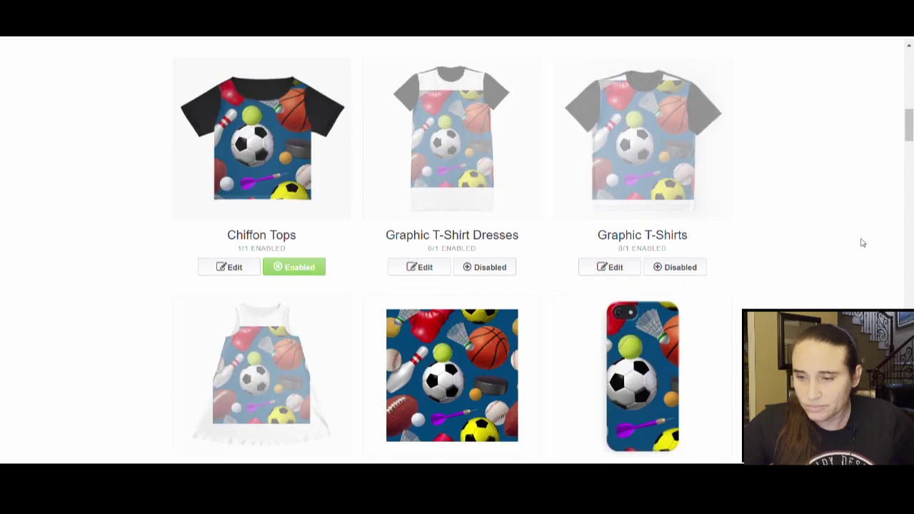
pyautogui.click(492, 269)
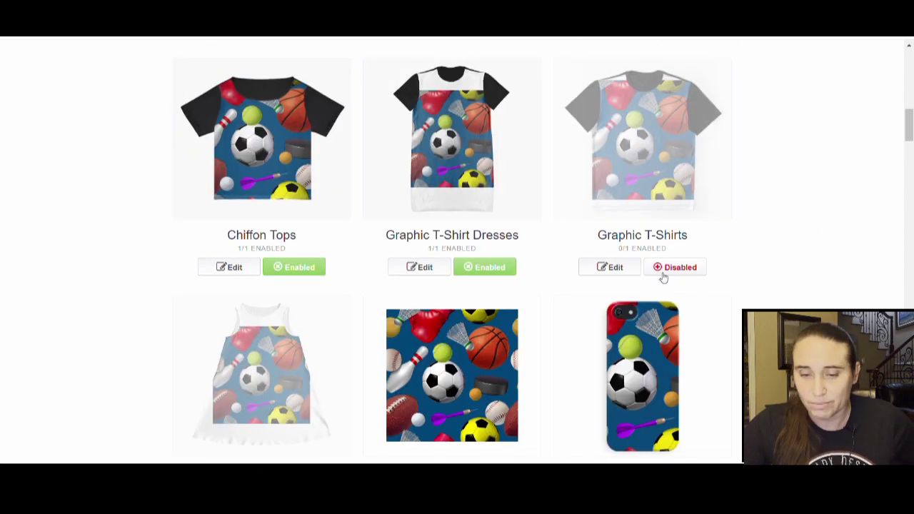
pyautogui.click(659, 267)
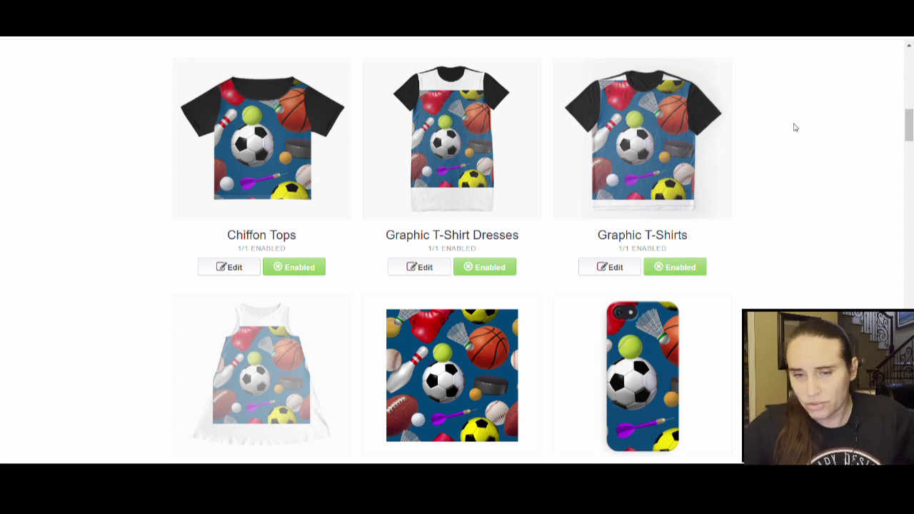
# Open the Chiffon Tops design for editing and scale its image down to 34%.
pyautogui.click(225, 267)
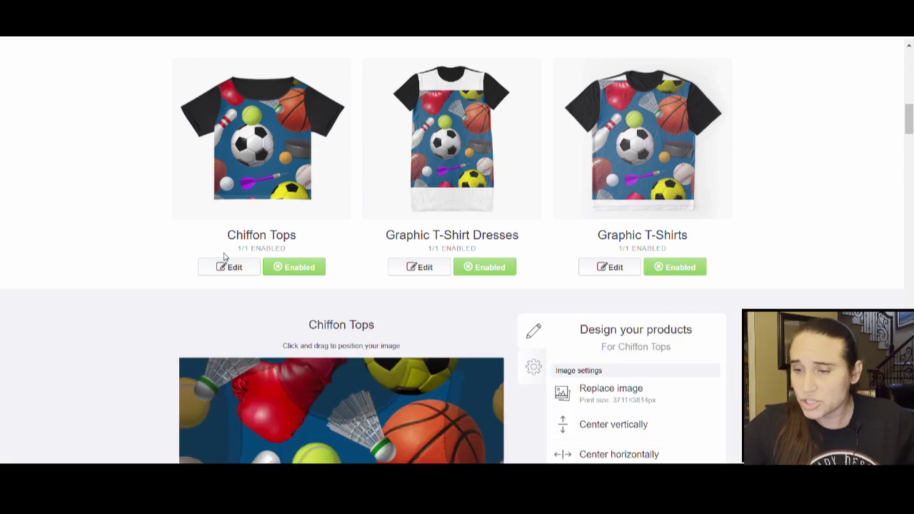
pyautogui.scroll(-2, 398, 251)
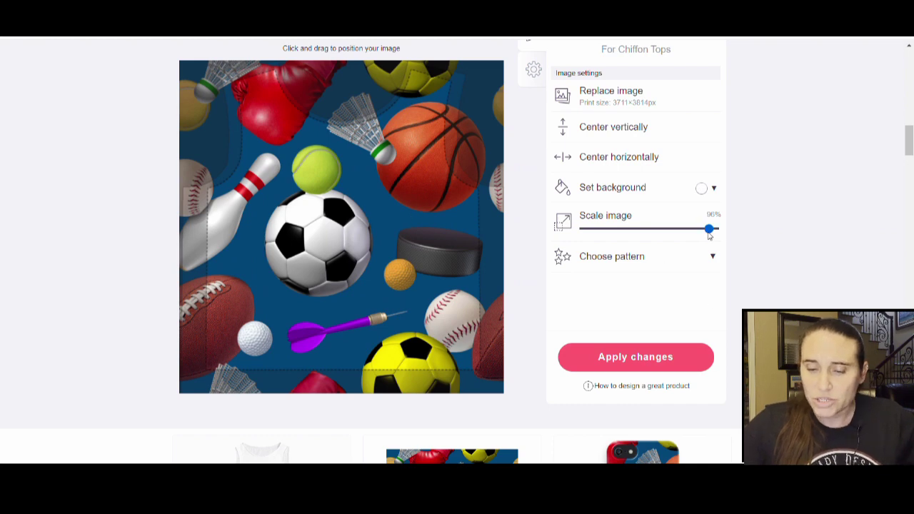
pyautogui.moveTo(709, 230); pyautogui.dragTo(628, 228)
pyautogui.scroll(5, 428, 331)
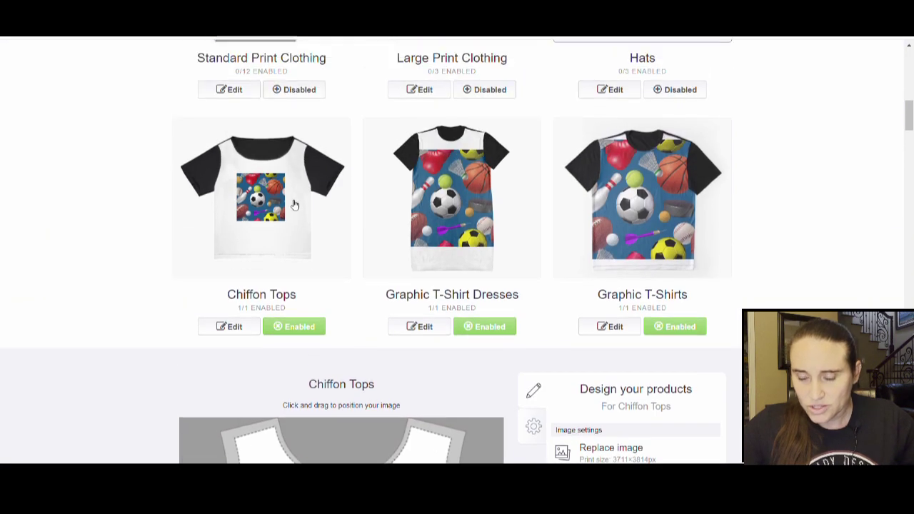
pyautogui.scroll(-5, 714, 255)
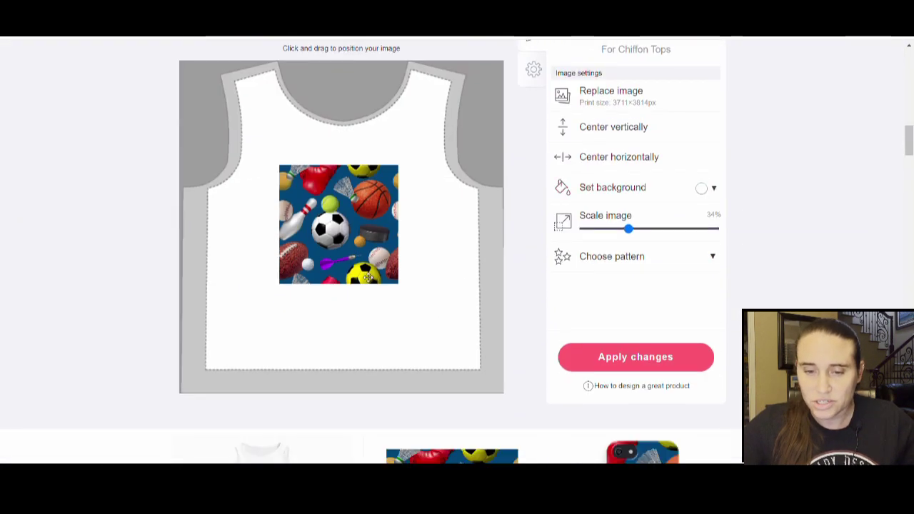
# Tile the sports image in a regular grid on the Chiffon Tops design and check it in the product preview.
pyautogui.click(591, 260)
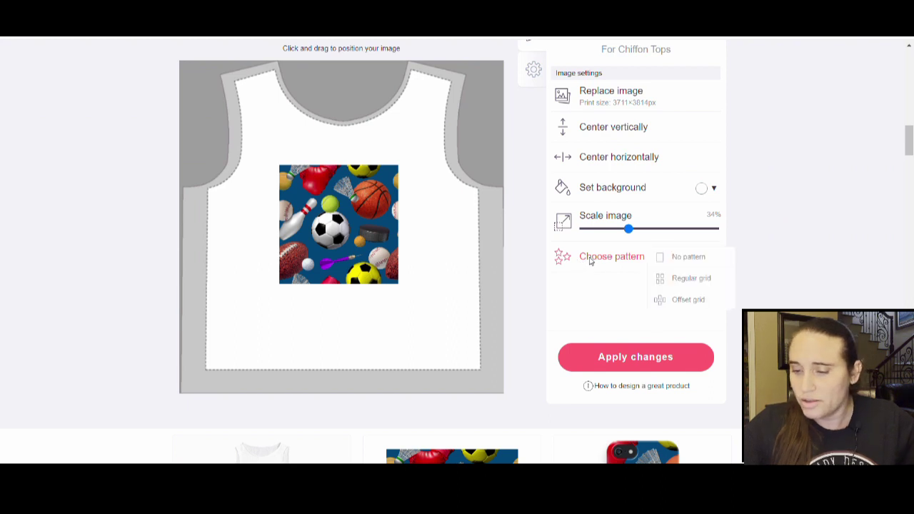
pyautogui.click(684, 281)
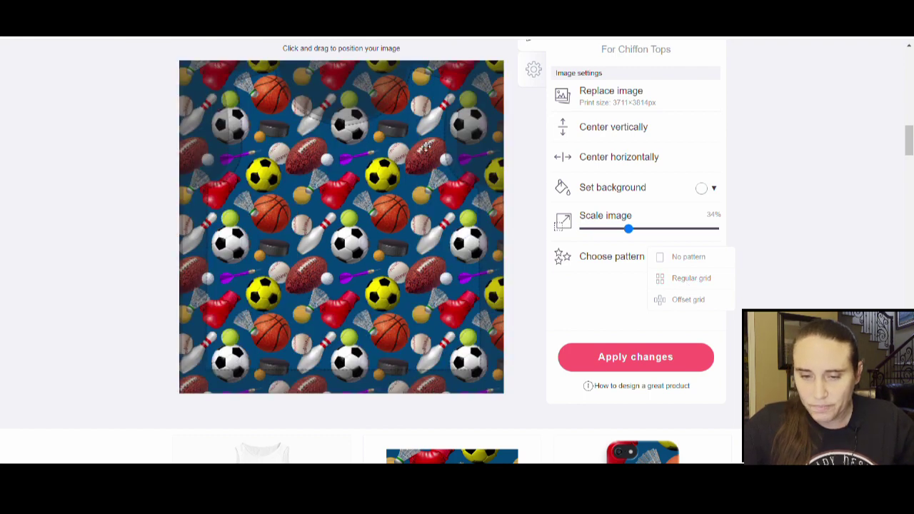
pyautogui.scroll(5, 496, 271)
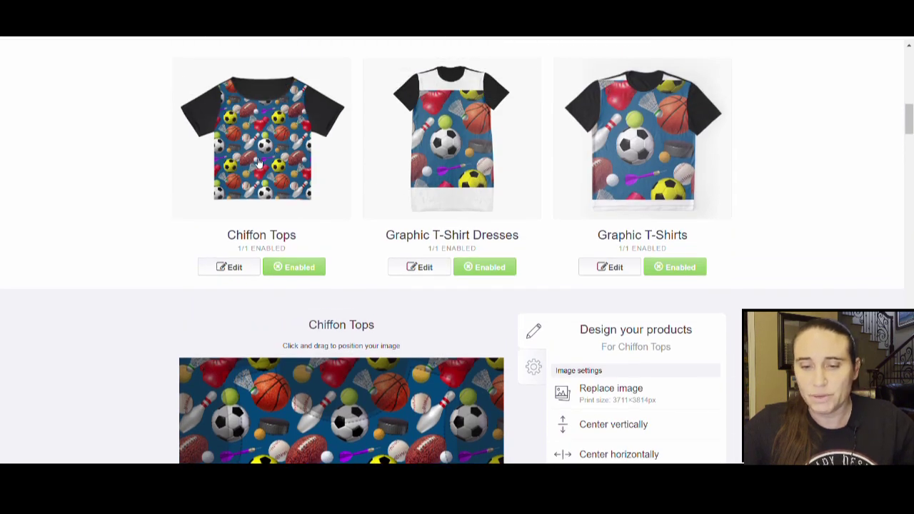
pyautogui.scroll(-1, 663, 330)
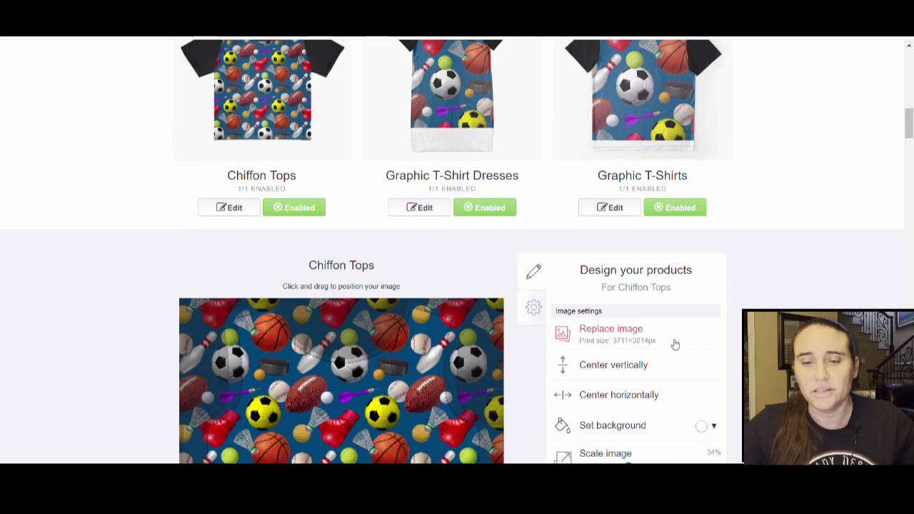
pyautogui.scroll(-1, 649, 445)
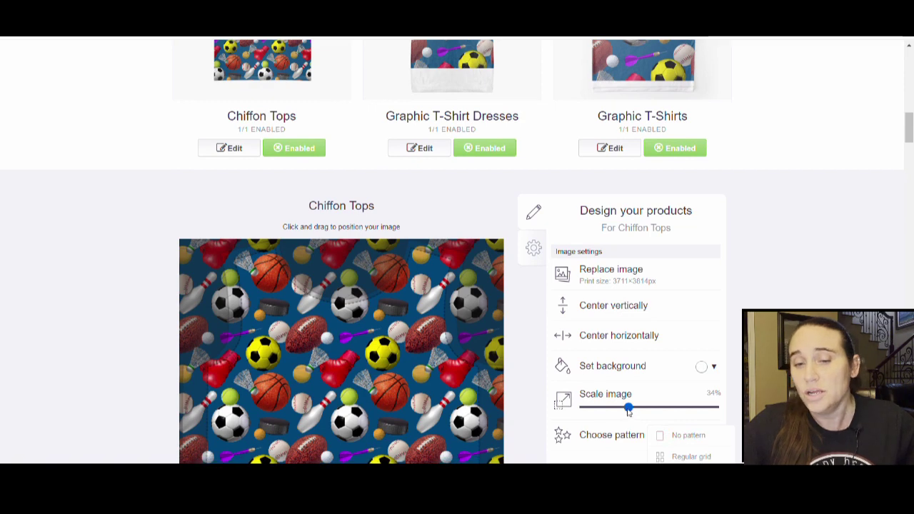
# Reposition the tiled sports pattern on the Chiffon Tops design and apply the changes.
pyautogui.moveTo(628, 409)
pyautogui.mouseDown()
pyautogui.moveTo(614, 409)
pyautogui.moveTo(650, 409)
pyautogui.moveTo(620, 409)
pyautogui.moveTo(628, 409)
pyautogui.mouseUp()
pyautogui.scroll(3, 195, 247)
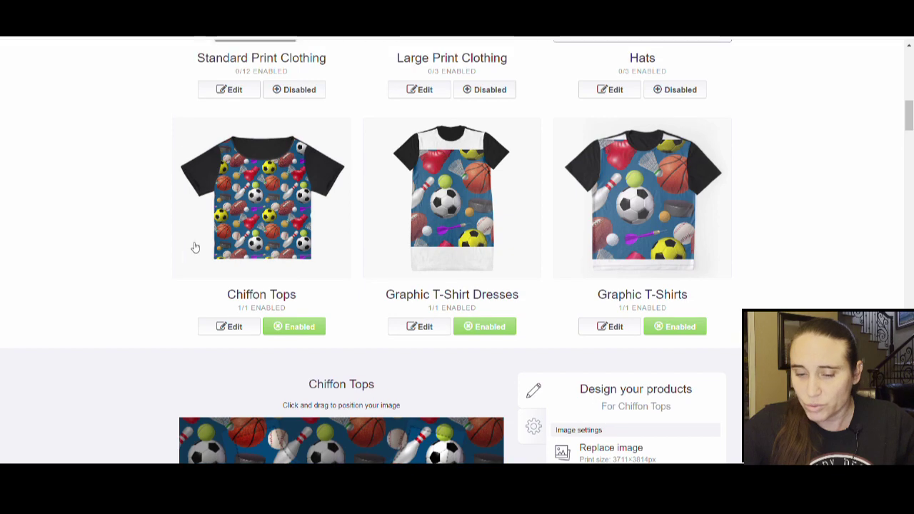
pyautogui.scroll(-5, 526, 379)
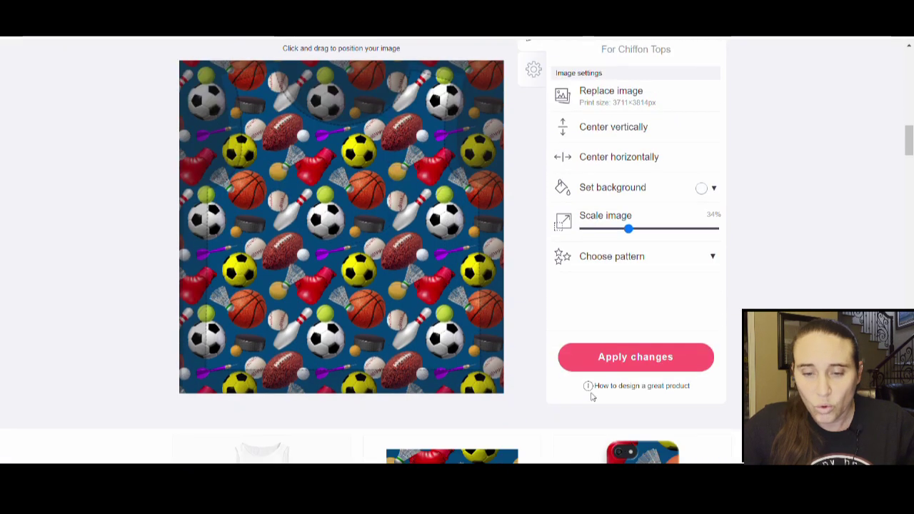
pyautogui.click(589, 356)
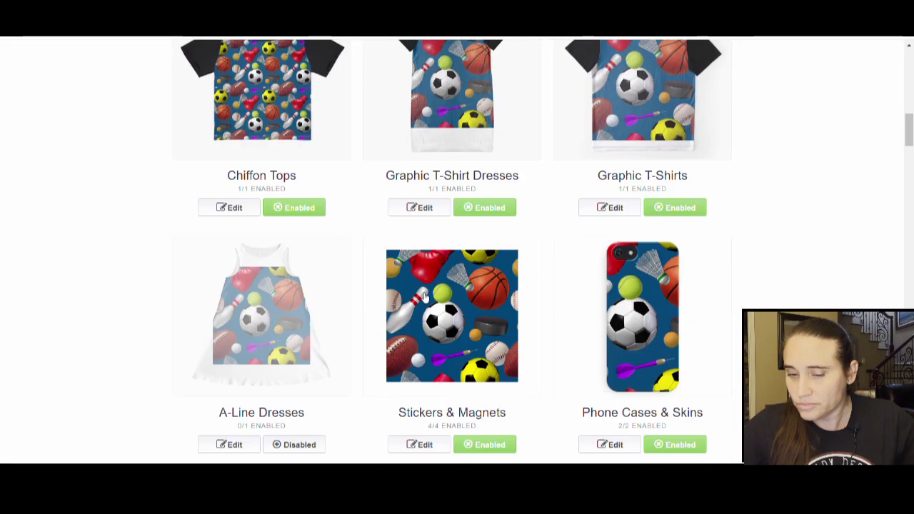
# Scale the Graphic T-Shirt Dresses image to 40%, tile it in a regular grid and apply the changes.
pyautogui.click(418, 207)
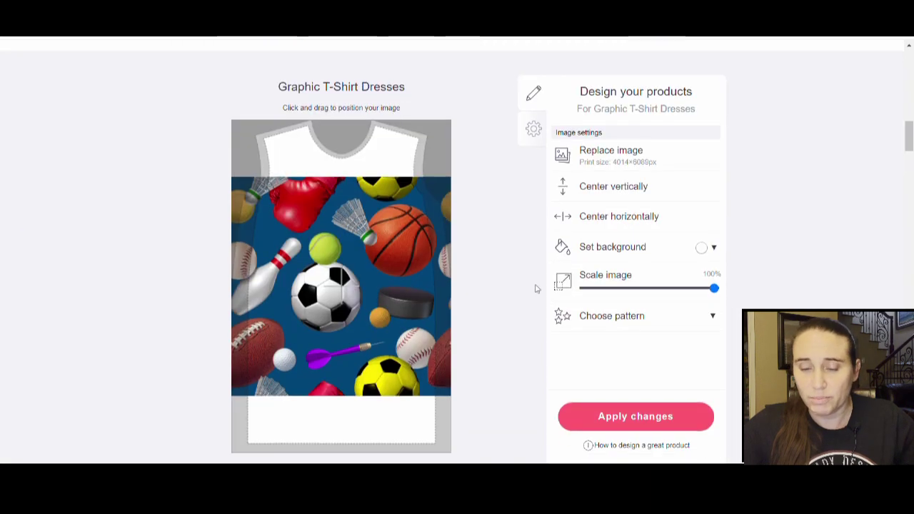
pyautogui.moveTo(714, 288); pyautogui.dragTo(636, 289)
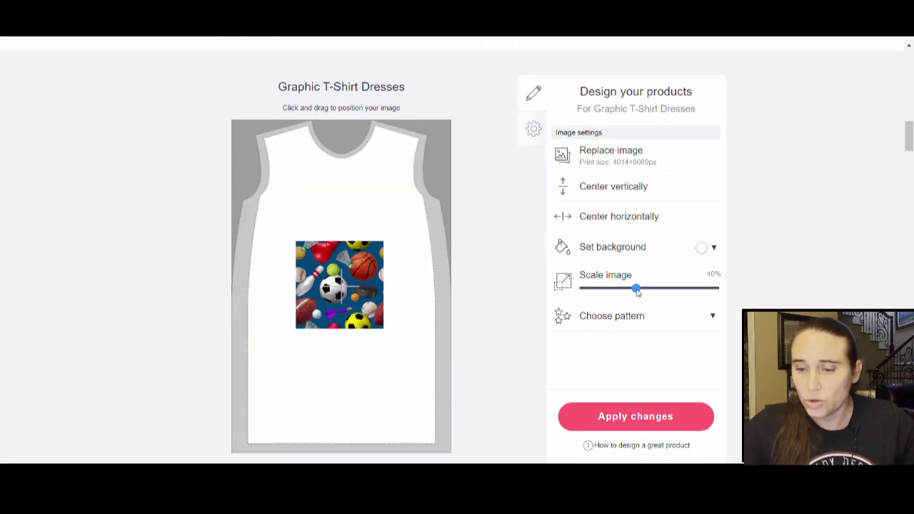
pyautogui.click(639, 317)
pyautogui.click(680, 346)
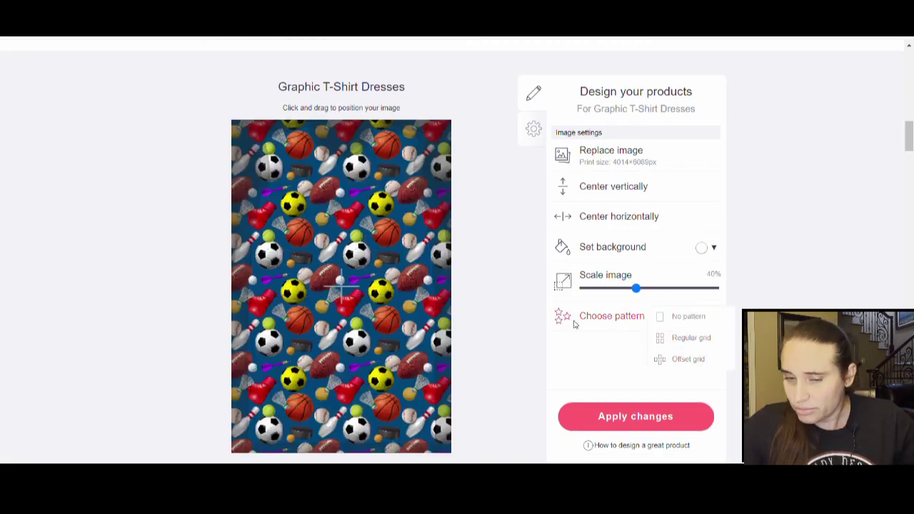
pyautogui.scroll(-1, 640, 428)
pyautogui.click(642, 404)
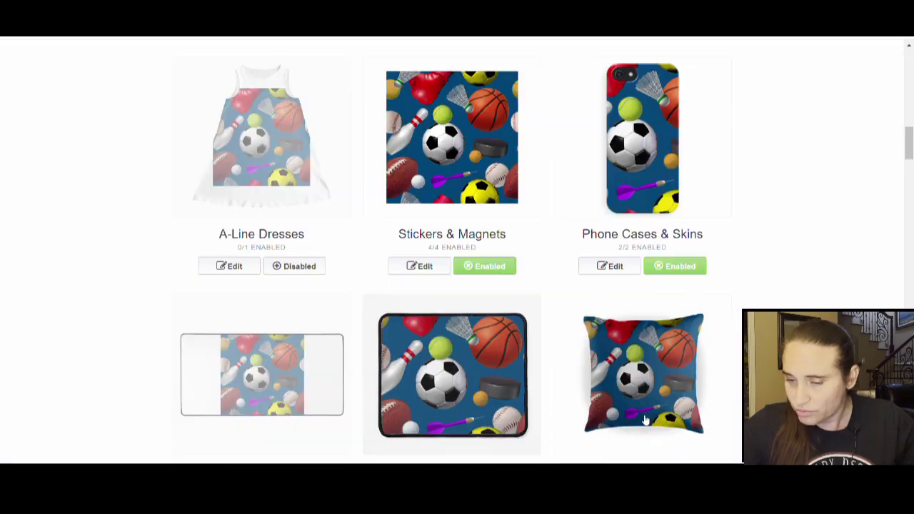
# Scale the Graphic T-Shirts image to 52%, tile it in a regular grid and apply the changes.
pyautogui.scroll(4, 290, 222)
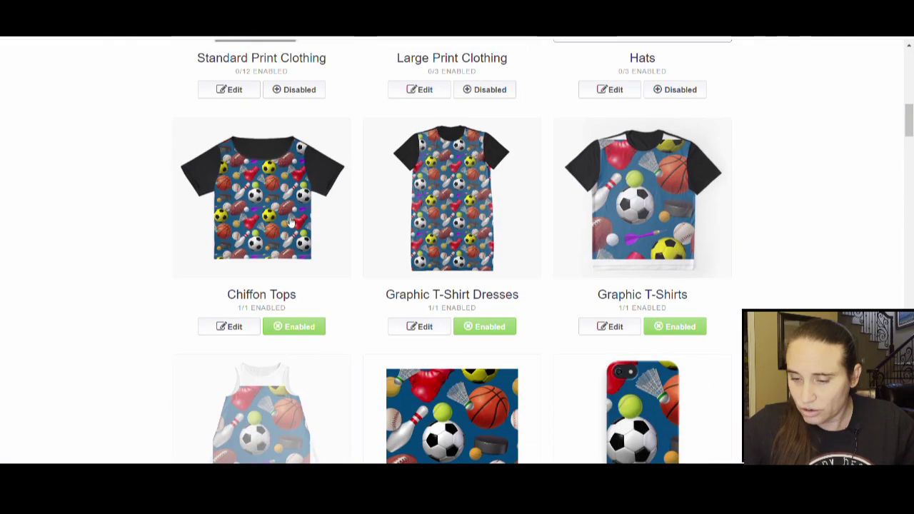
pyautogui.click(608, 327)
pyautogui.click(653, 348)
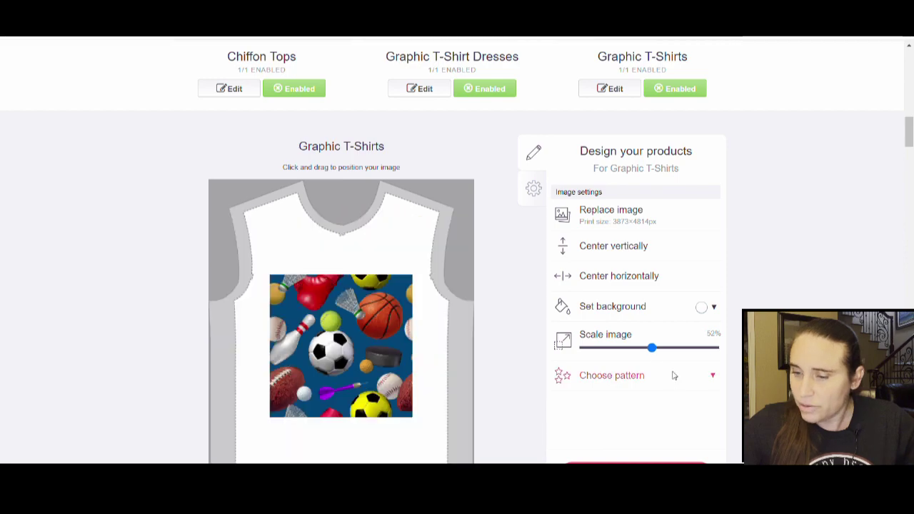
pyautogui.click(675, 376)
pyautogui.click(692, 401)
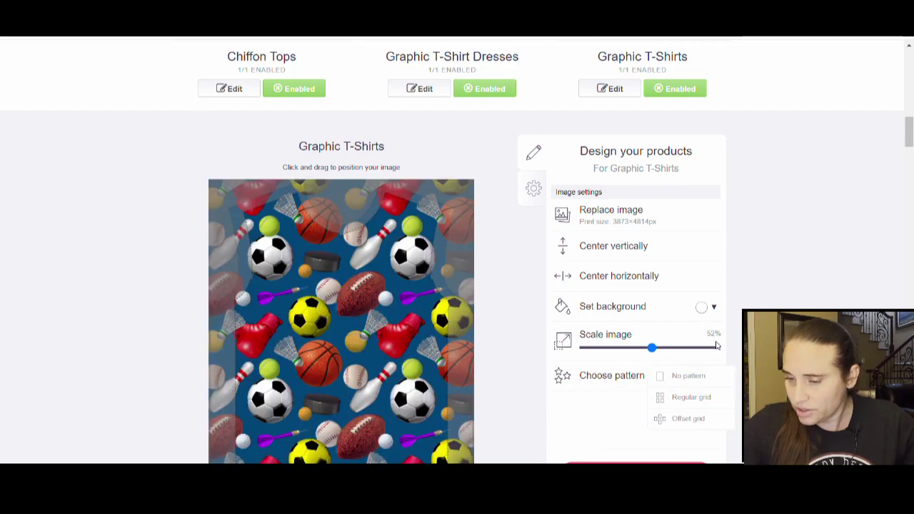
pyautogui.scroll(4, 735, 336)
pyautogui.scroll(-6, 735, 336)
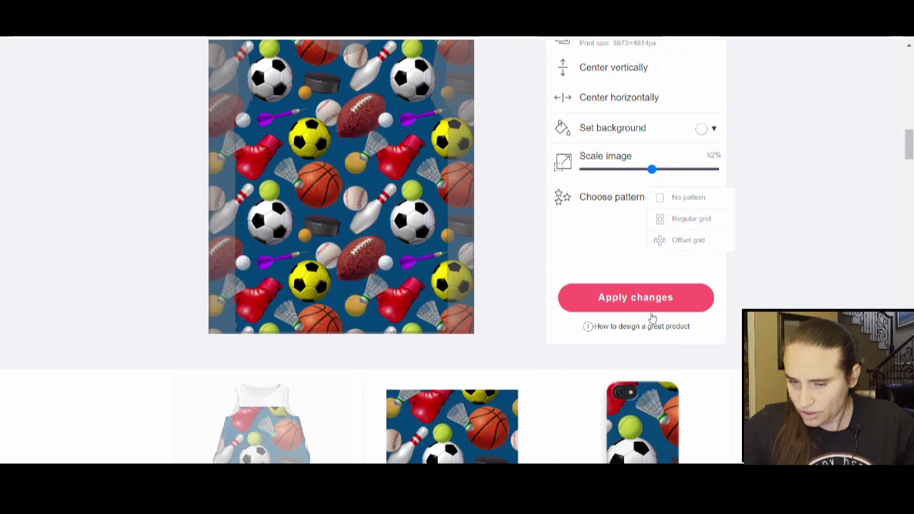
pyautogui.click(656, 284)
pyautogui.scroll(6, 685, 259)
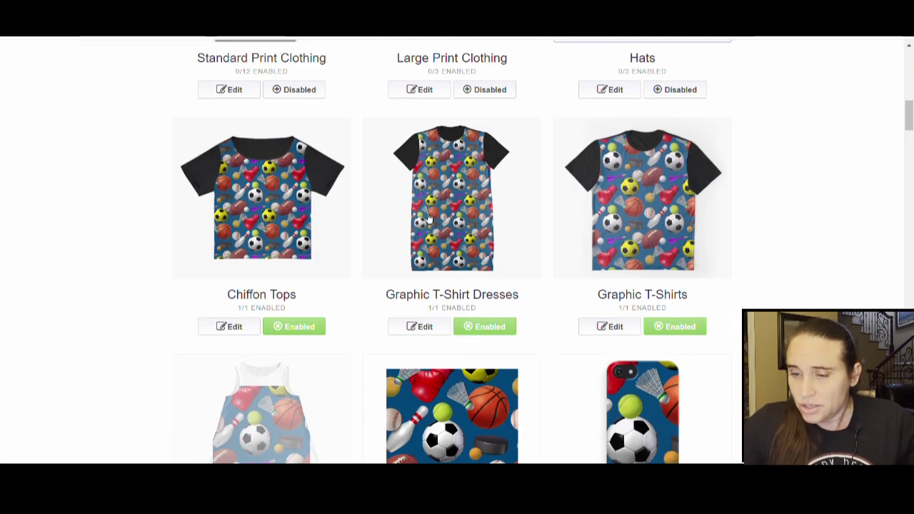
# Enable A-Line Dresses and apply a regular grid pattern with the image scaled to 43%.
pyautogui.scroll(-2, 378, 131)
pyautogui.scroll(-3, 378, 130)
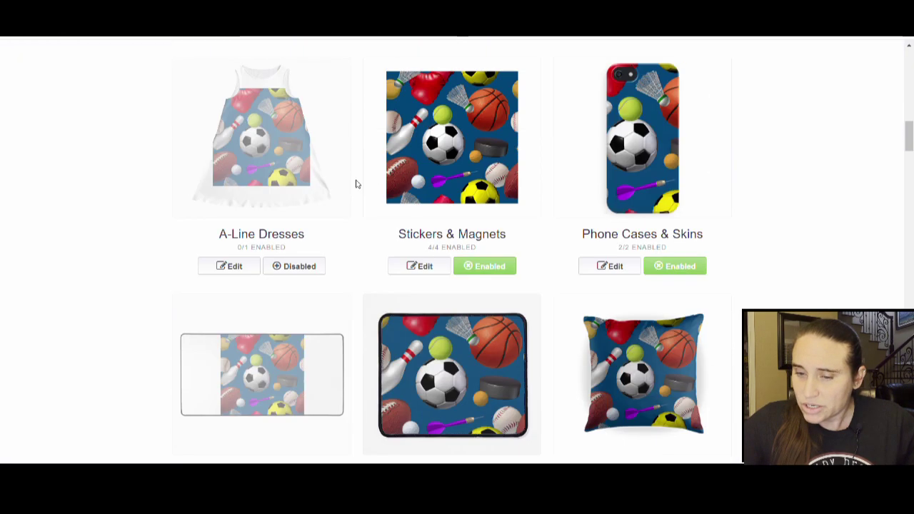
pyautogui.click(316, 266)
pyautogui.click(216, 266)
pyautogui.scroll(-4, 369, 287)
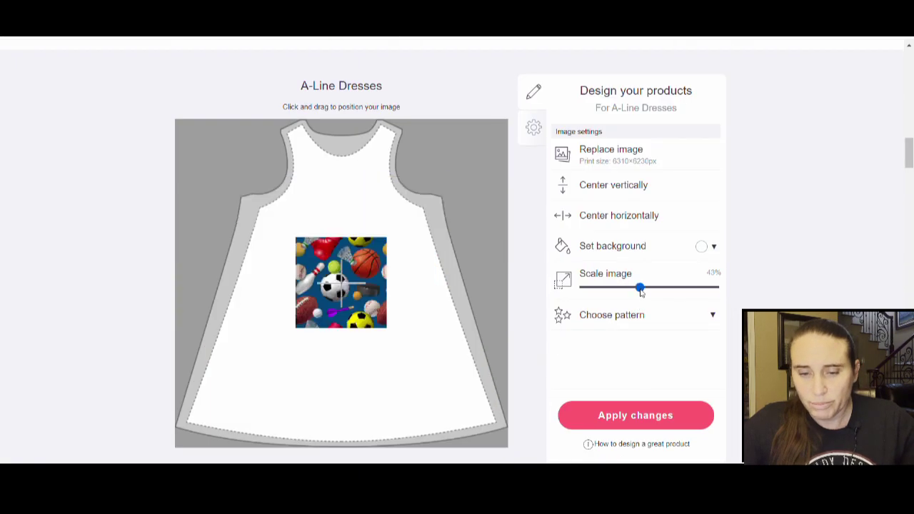
pyautogui.click(660, 318)
pyautogui.click(683, 348)
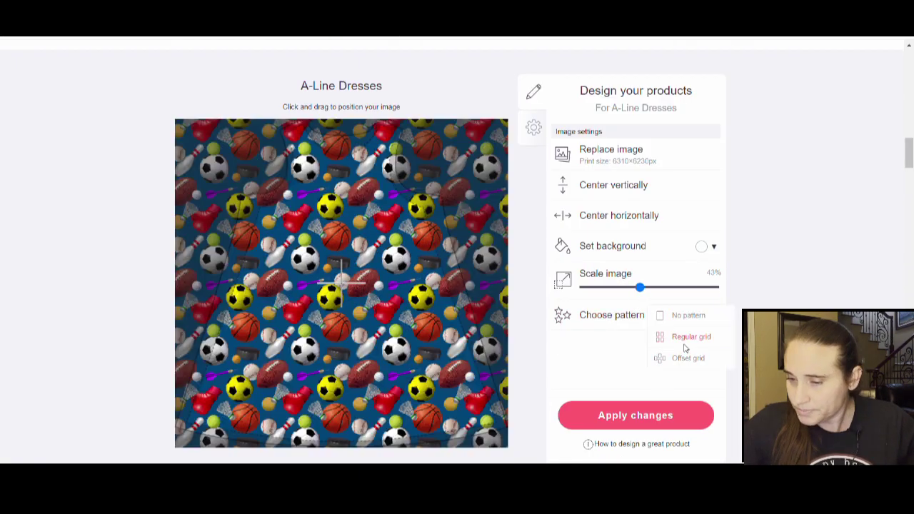
pyautogui.scroll(-1, 536, 367)
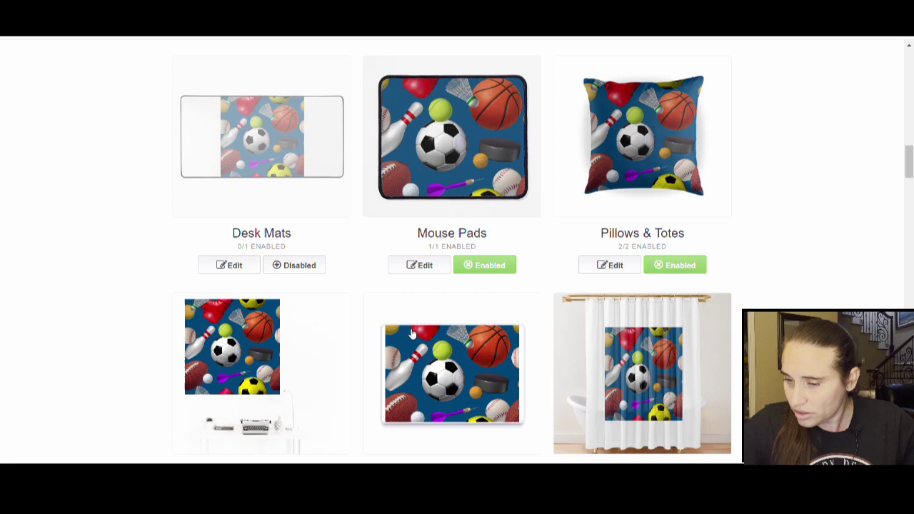
# Disable the Stickers & Magnets products and open the Phone Cases & Skins design for editing.
pyautogui.scroll(5, 411, 333)
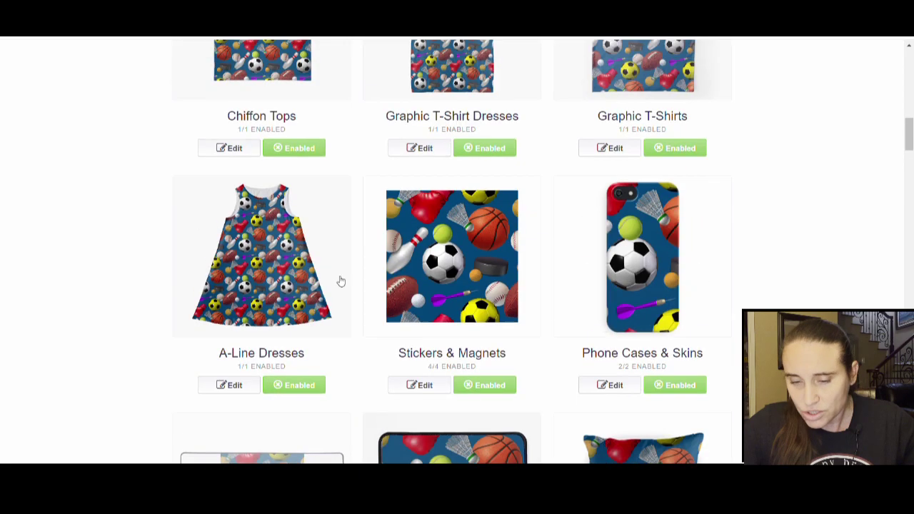
pyautogui.click(511, 384)
pyautogui.click(615, 385)
pyautogui.scroll(-3, 653, 325)
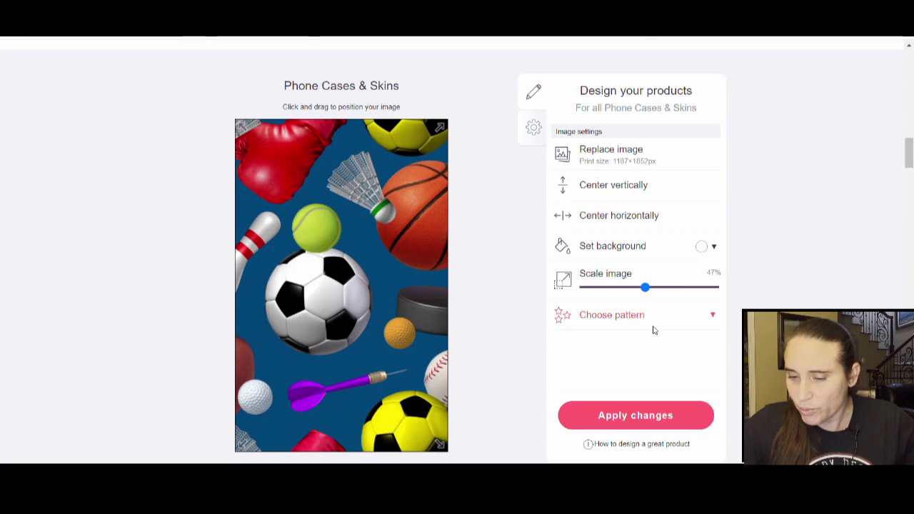
pyautogui.scroll(4, 673, 292)
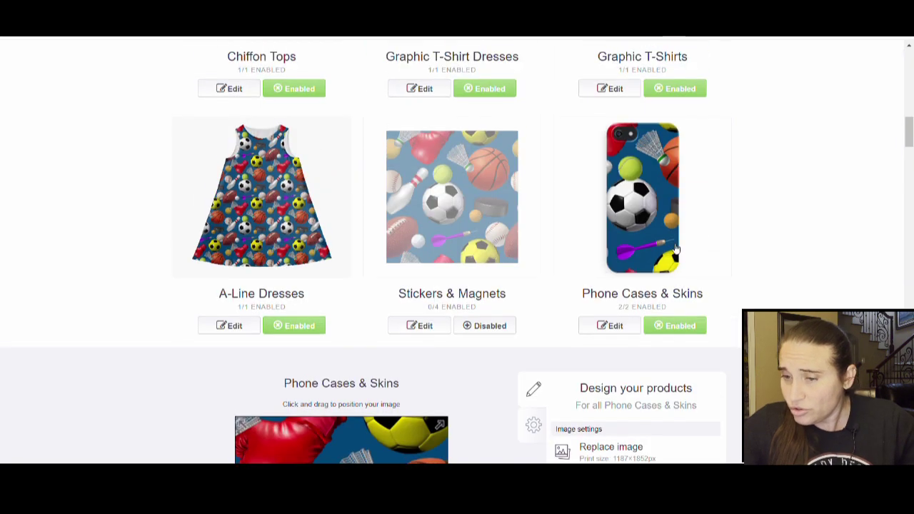
pyautogui.scroll(-3, 636, 204)
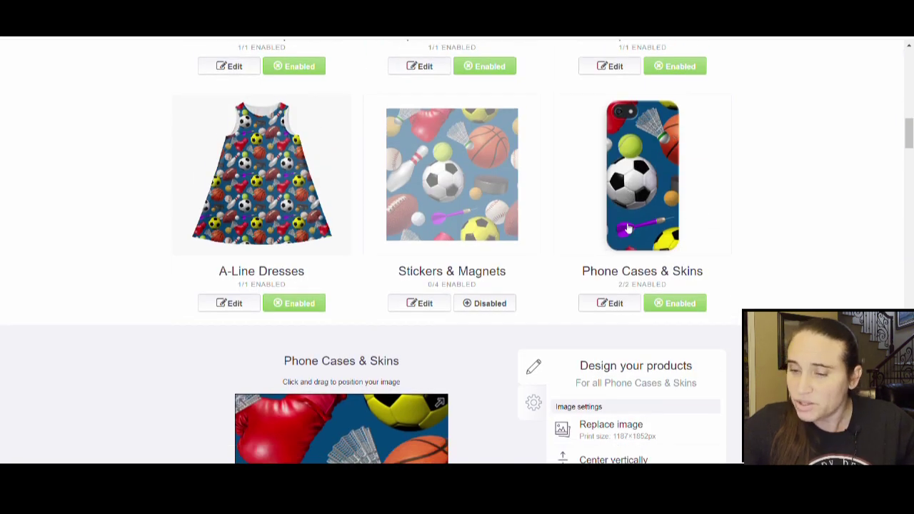
# Scale the Phone Cases & Skins image to 25%, tile it in a regular grid and apply the changes.
pyautogui.moveTo(636, 411); pyautogui.dragTo(608, 410)
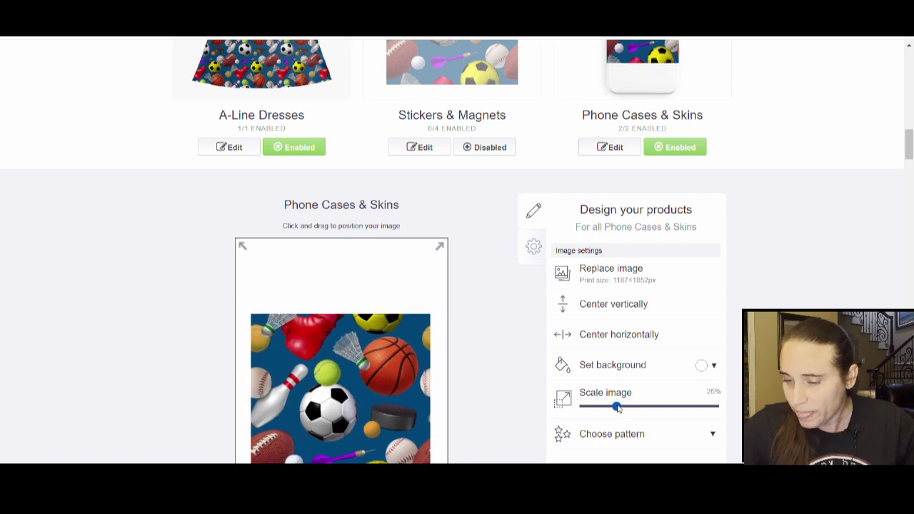
pyautogui.click(644, 434)
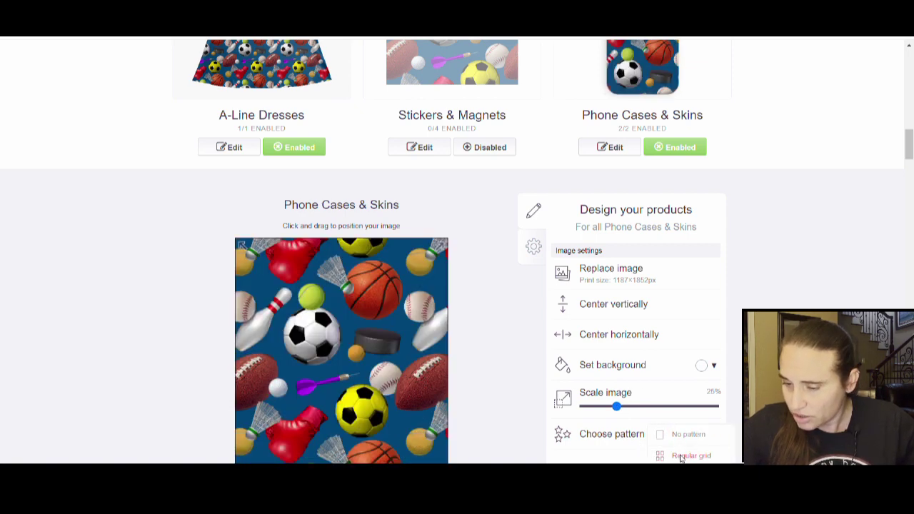
pyautogui.click(680, 456)
pyautogui.scroll(3, 622, 157)
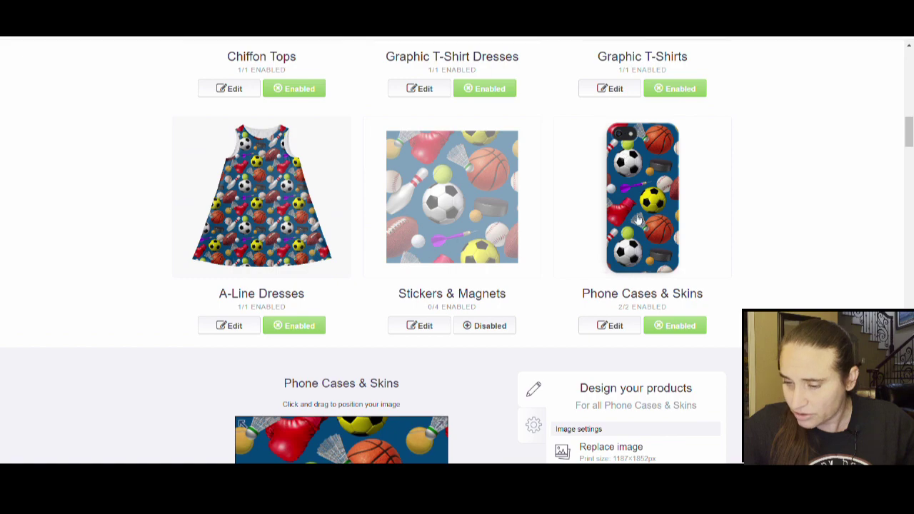
pyautogui.scroll(-5, 578, 265)
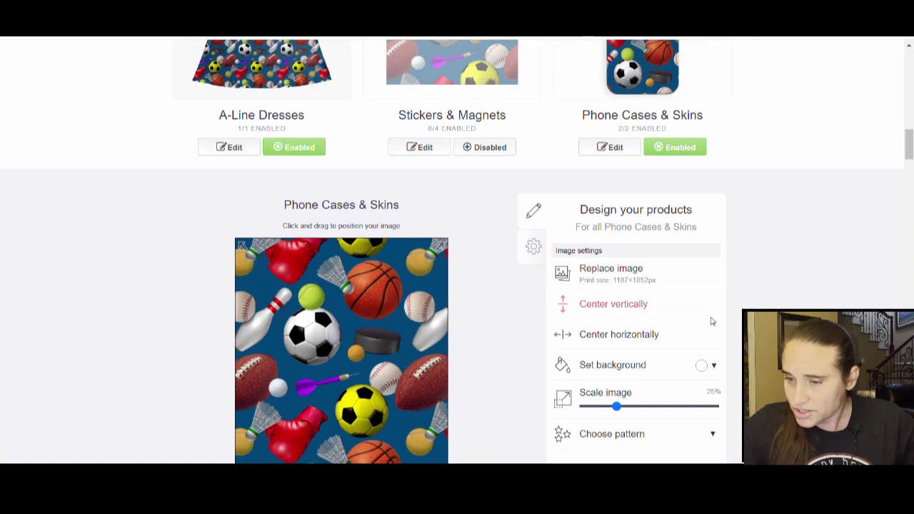
pyautogui.click(459, 258)
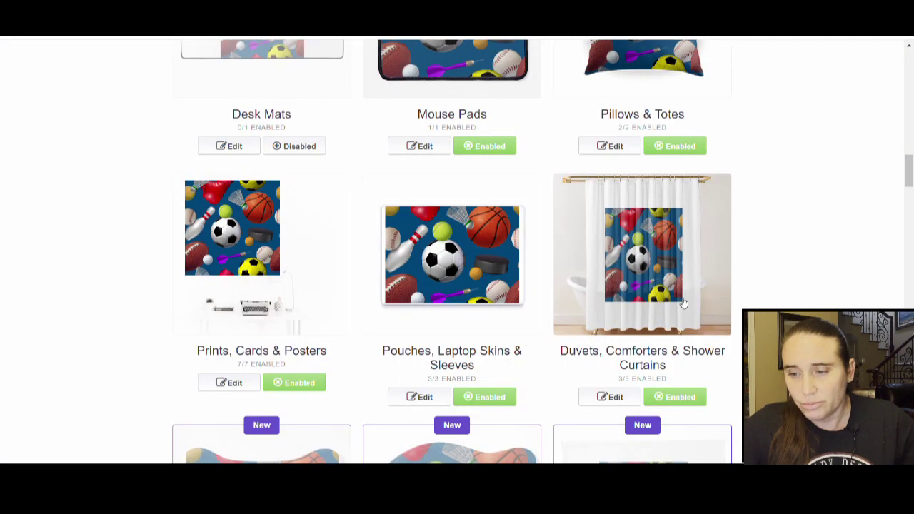
# Enable the Desk Mats product and open its design for editing.
pyautogui.scroll(4, 208, 155)
pyautogui.scroll(-3, 229, 236)
pyautogui.click(317, 269)
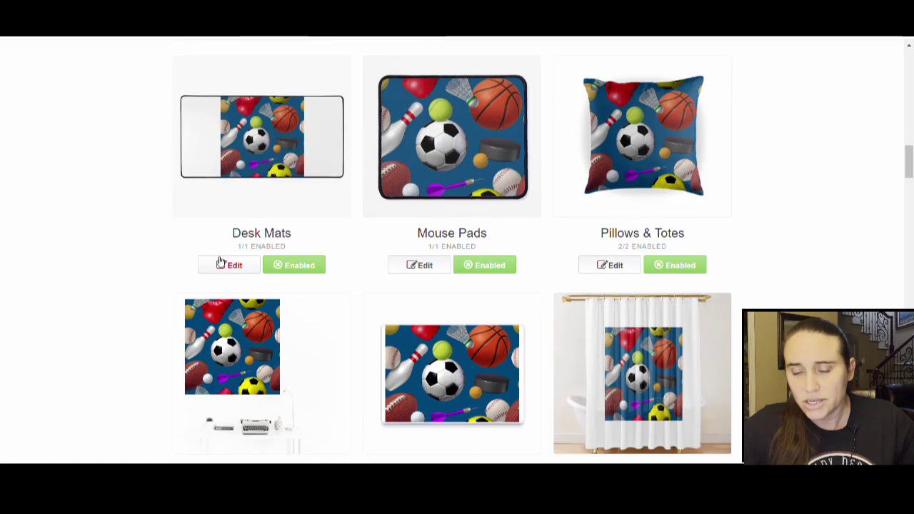
pyautogui.click(223, 265)
pyautogui.click(223, 266)
pyautogui.scroll(-3, 362, 70)
pyautogui.scroll(3, 362, 70)
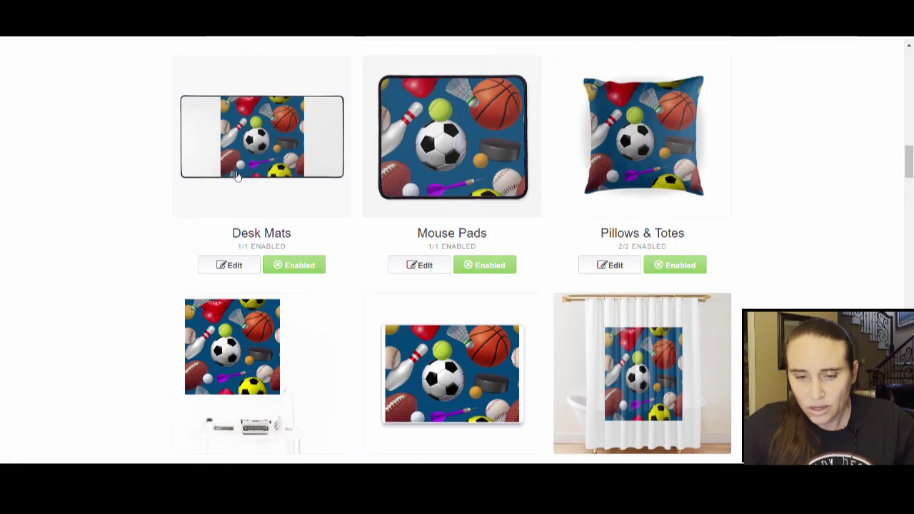
pyautogui.click(224, 274)
pyautogui.scroll(-2, 642, 307)
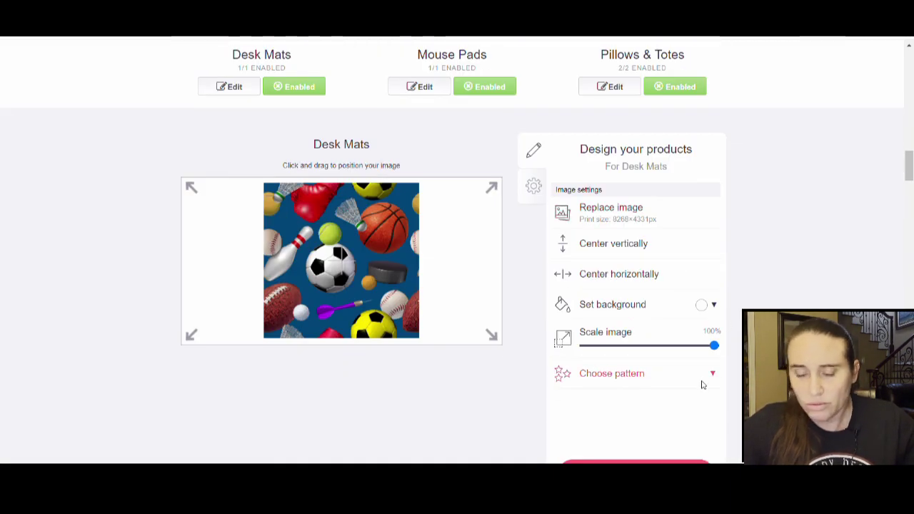
# Tile the Desk Mats image in a regular grid, scale it to 67% and apply the changes.
pyautogui.click(713, 375)
pyautogui.click(701, 400)
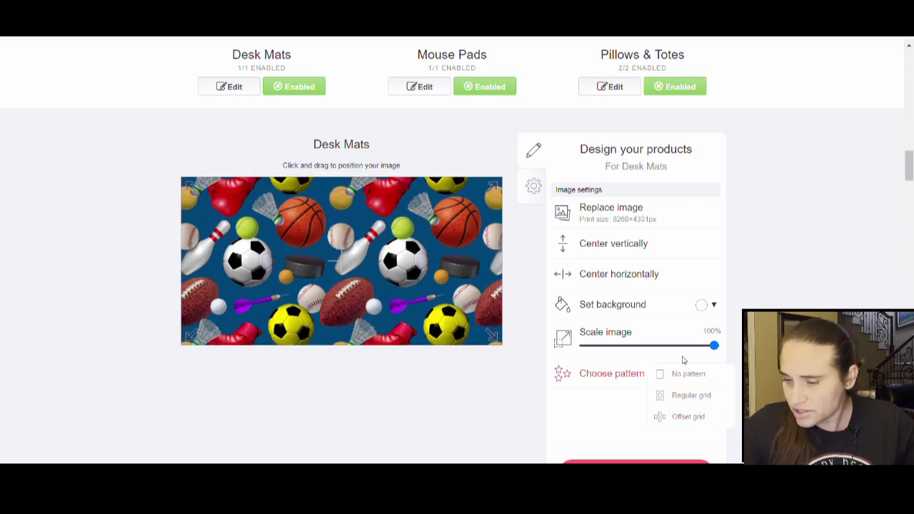
pyautogui.click(670, 346)
pyautogui.scroll(-3, 709, 385)
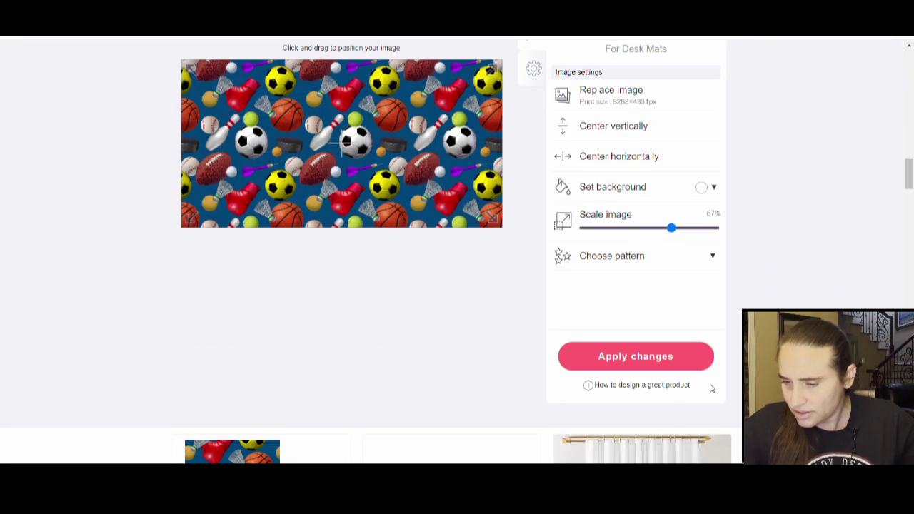
pyautogui.scroll(-1, 175, 242)
pyautogui.click(175, 242)
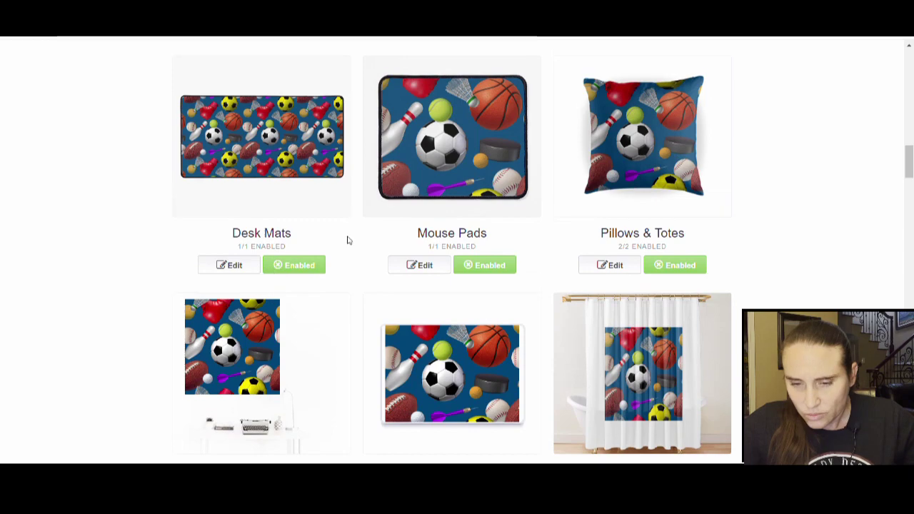
# Open the Mouse Pads design for editing, scale the image to 40% and tile it in an offset grid.
pyautogui.click(396, 271)
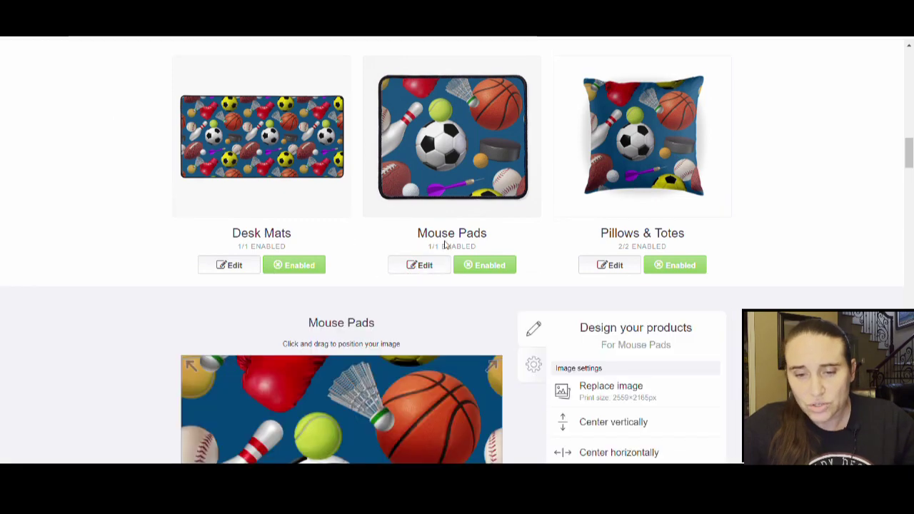
pyautogui.moveTo(666, 227); pyautogui.dragTo(635, 227)
pyautogui.click(641, 256)
pyautogui.click(670, 303)
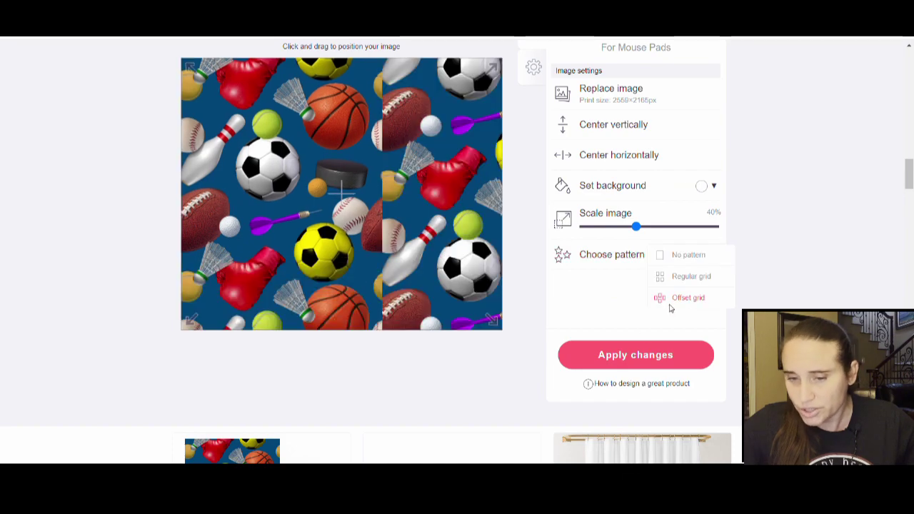
pyautogui.scroll(1, 620, 307)
pyautogui.scroll(3, 614, 305)
pyautogui.scroll(-4, 607, 304)
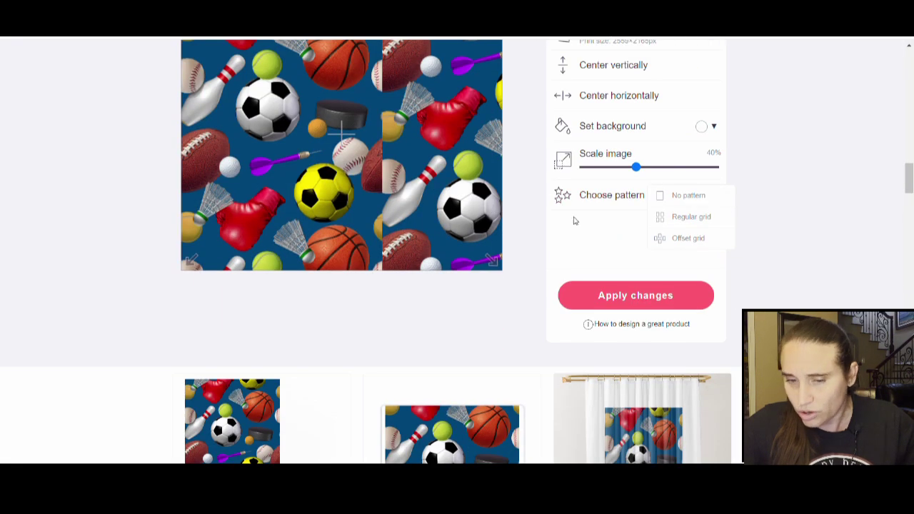
# Compare the regular and offset grids on the Mouse Pads design, settle on the regular grid and apply the changes.
pyautogui.click(676, 219)
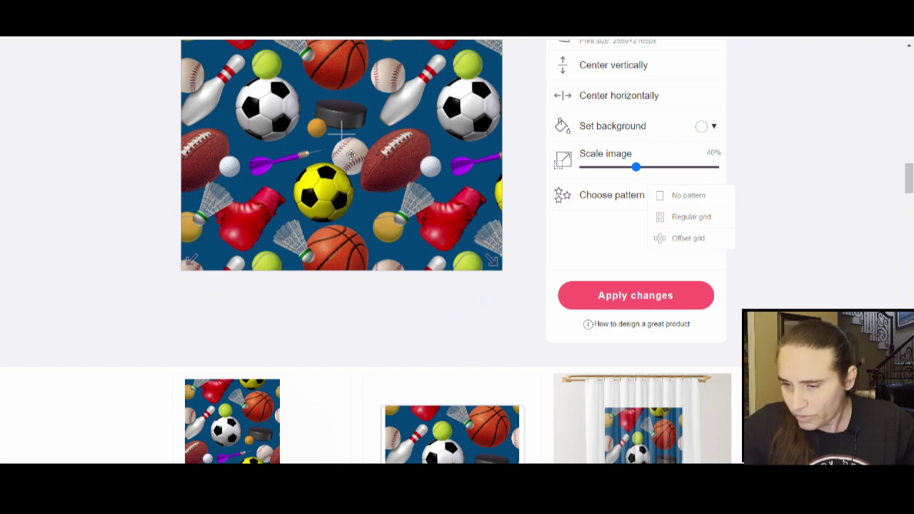
pyautogui.click(692, 243)
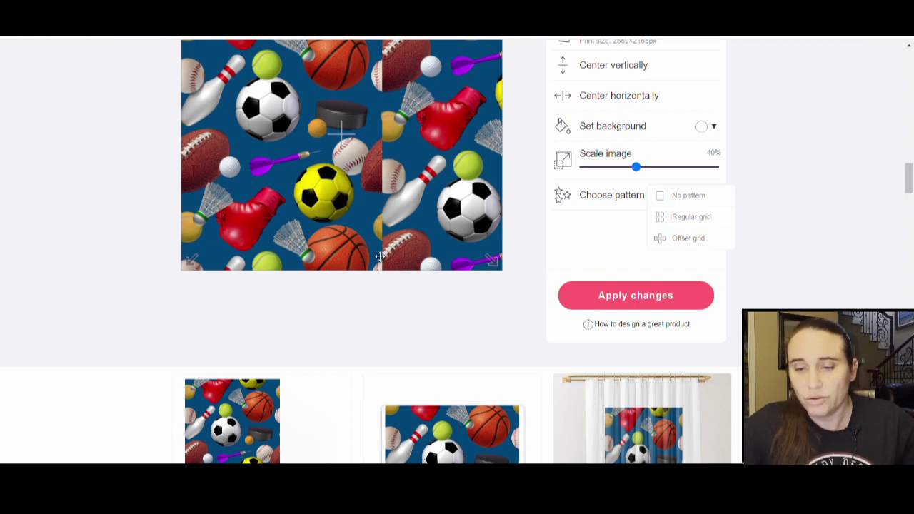
pyautogui.click(660, 216)
pyautogui.click(674, 303)
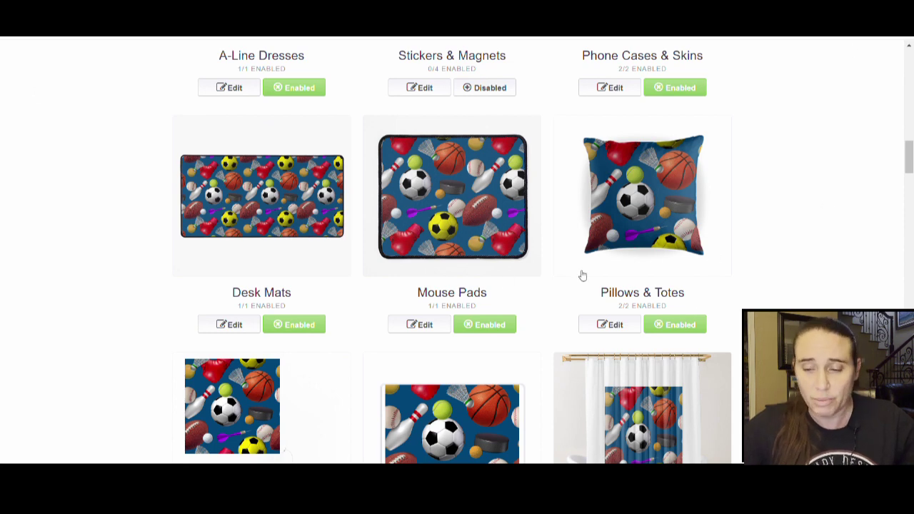
# Edit the Pillows & Totes design by scaling the image to 38%, tiling it in a regular grid and applying the changes.
pyautogui.click(599, 327)
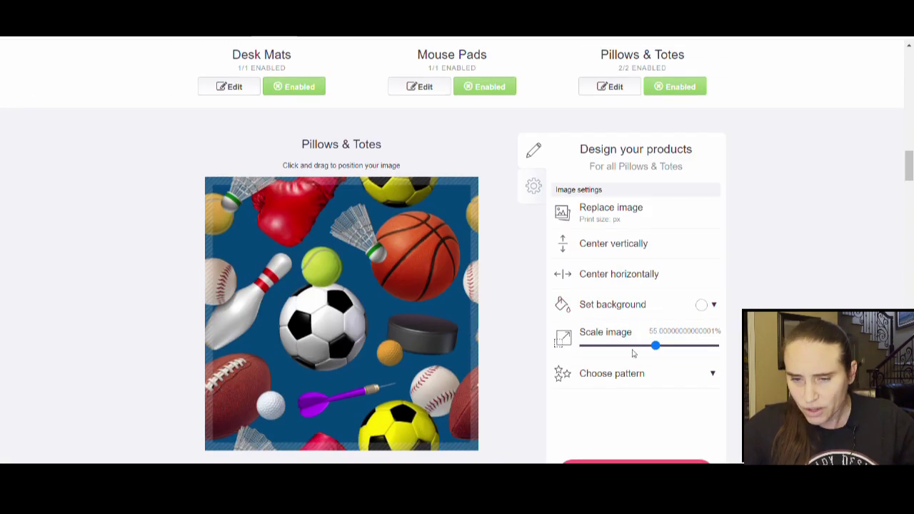
pyautogui.moveTo(649, 349); pyautogui.dragTo(634, 347)
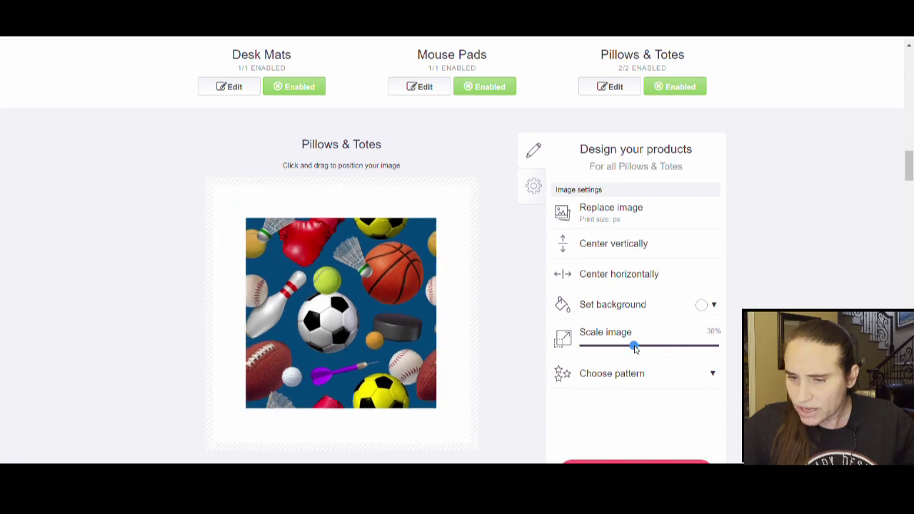
pyautogui.click(663, 377)
pyautogui.scroll(-3, 785, 285)
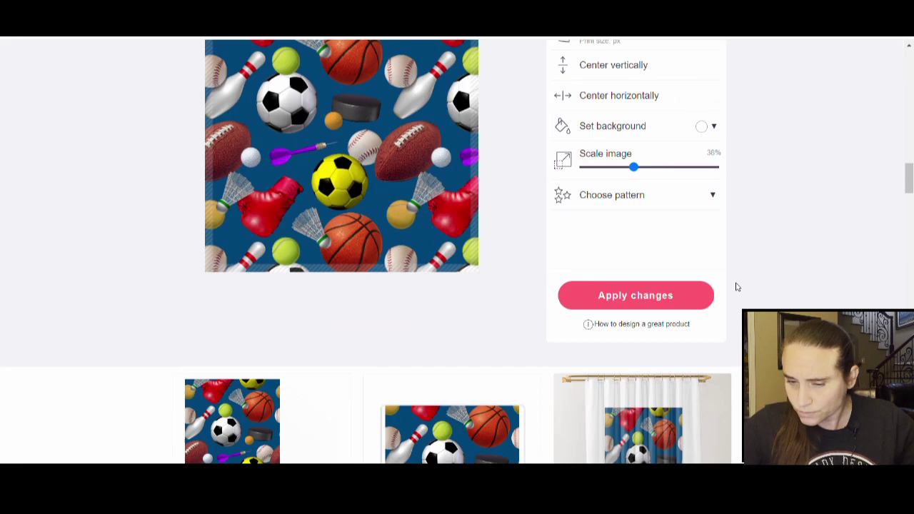
pyautogui.click(689, 306)
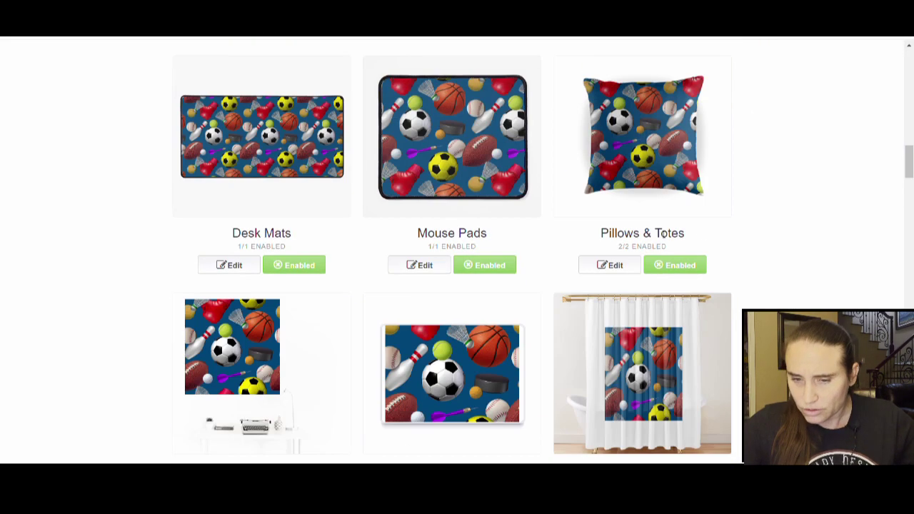
# Disable the Prints, Cards & Posters products and open the Pouches, Laptop Skins & Sleeves design for editing.
pyautogui.scroll(-4, 363, 126)
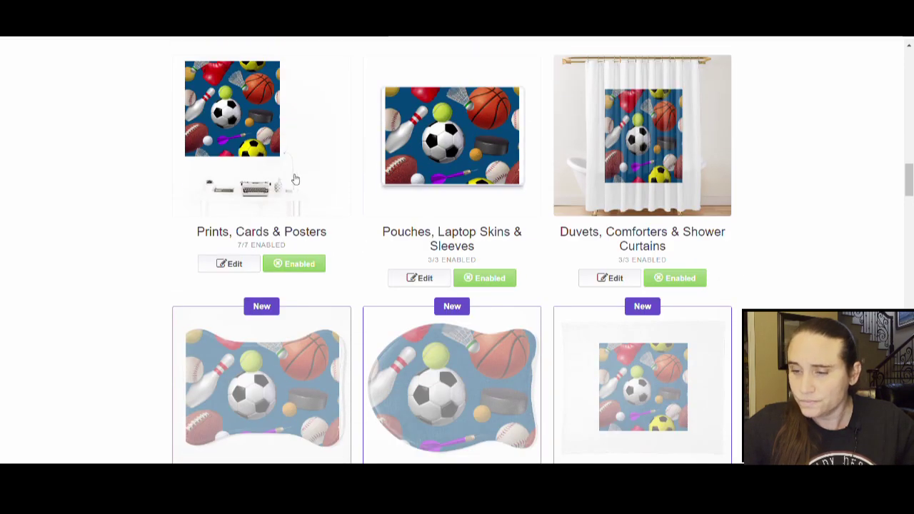
pyautogui.click(302, 265)
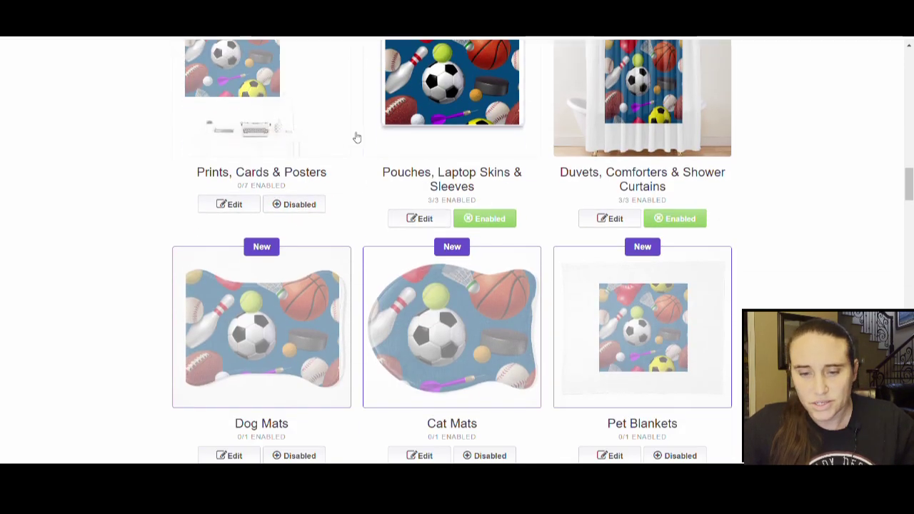
pyautogui.scroll(-1, 355, 136)
pyautogui.click(423, 219)
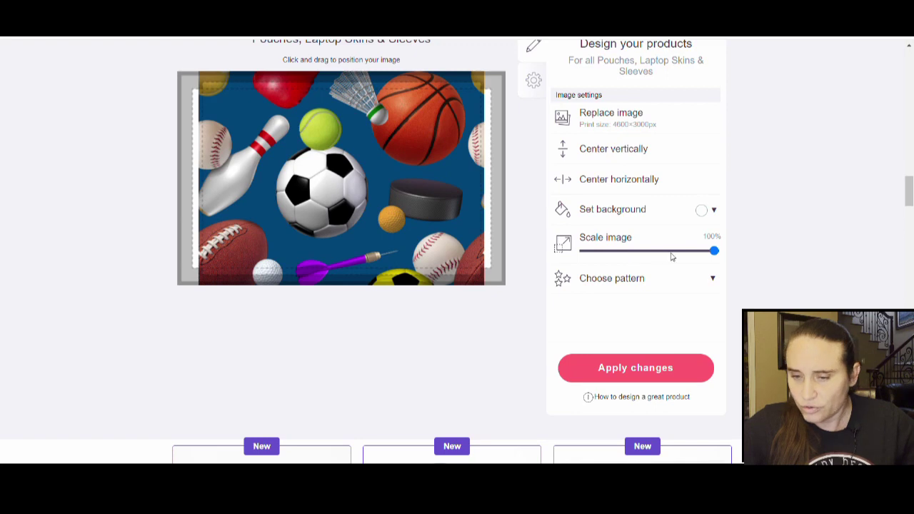
# Scale the Pouches, Laptop Skins & Sleeves image to 66%, tile it in an offset grid and apply the changes.
pyautogui.click(669, 252)
pyautogui.click(672, 278)
pyautogui.click(698, 314)
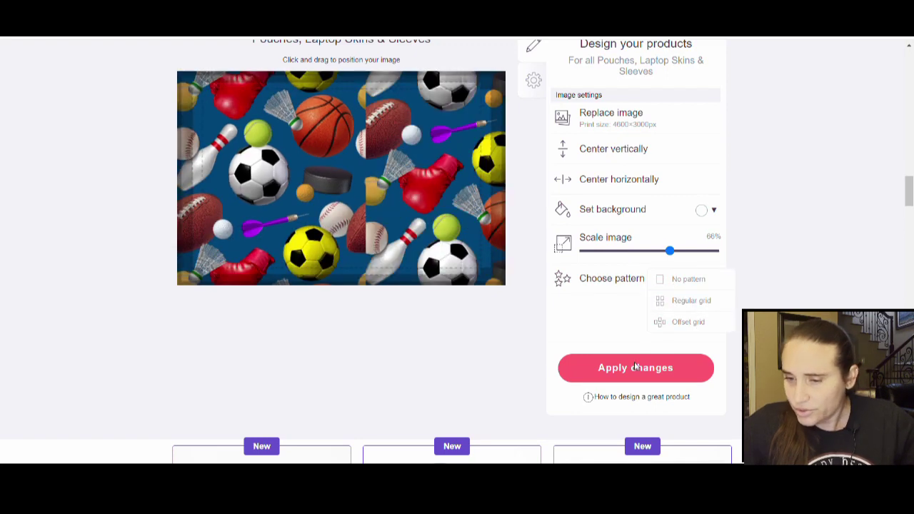
pyautogui.click(663, 343)
pyautogui.scroll(3, 571, 243)
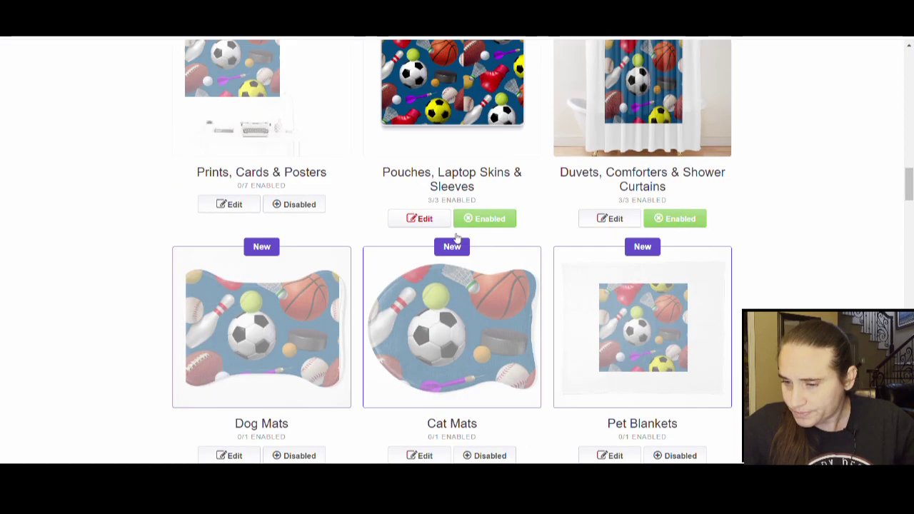
# Reopen the Pouches, Laptop Skins & Sleeves design, switch its pattern to a regular grid and apply the changes.
pyautogui.click(420, 219)
pyautogui.scroll(-3, 683, 361)
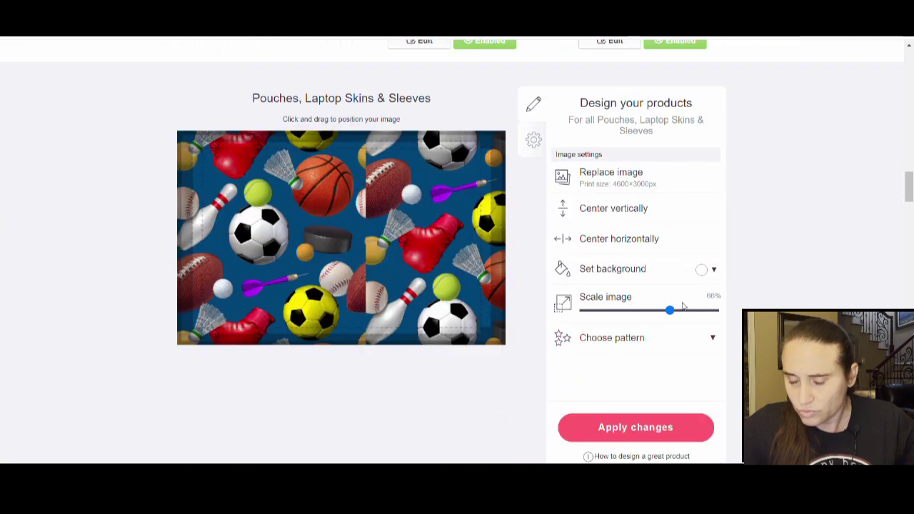
pyautogui.click(706, 339)
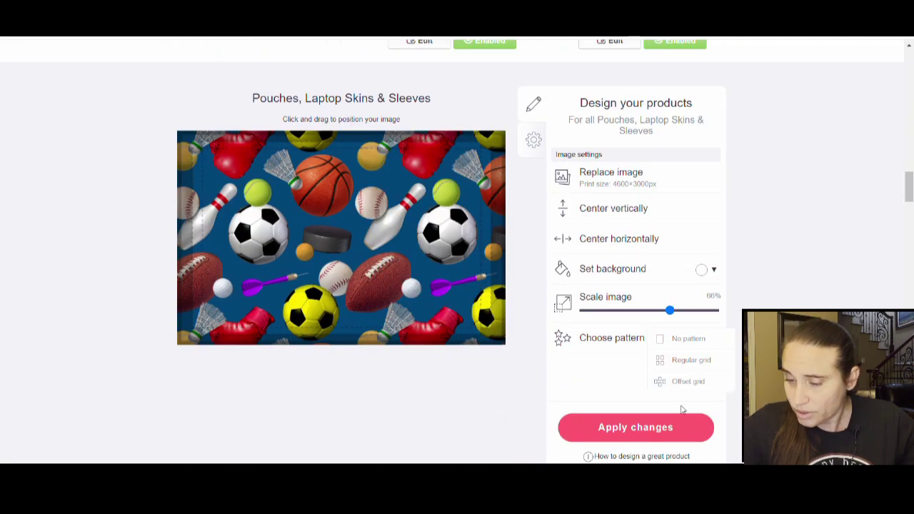
pyautogui.click(668, 427)
pyautogui.scroll(5, 728, 204)
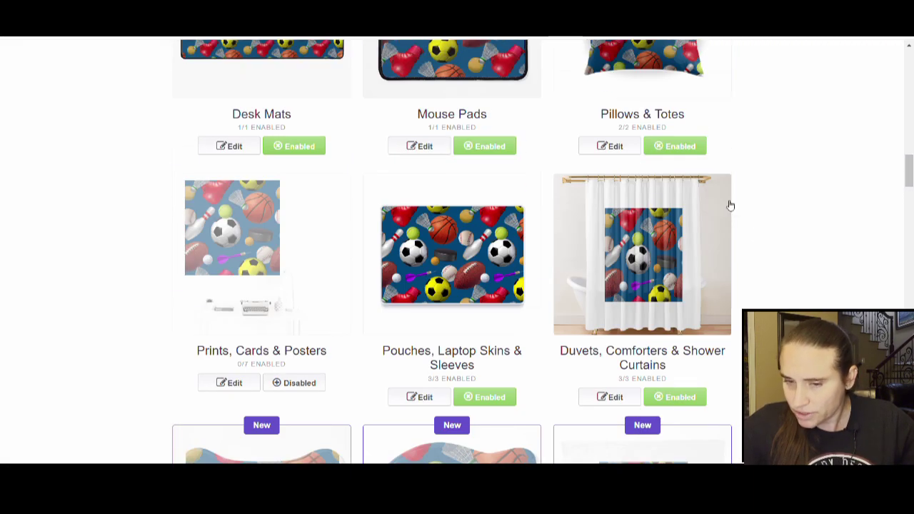
# Open the Duvets, Comforters & Shower Curtains design for editing and tile the image in a regular grid.
pyautogui.scroll(-2, 549, 147)
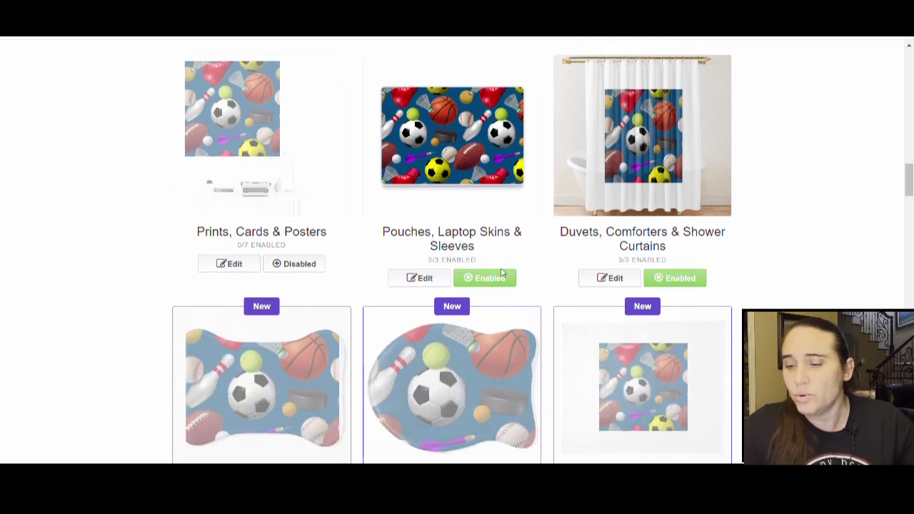
pyautogui.click(615, 277)
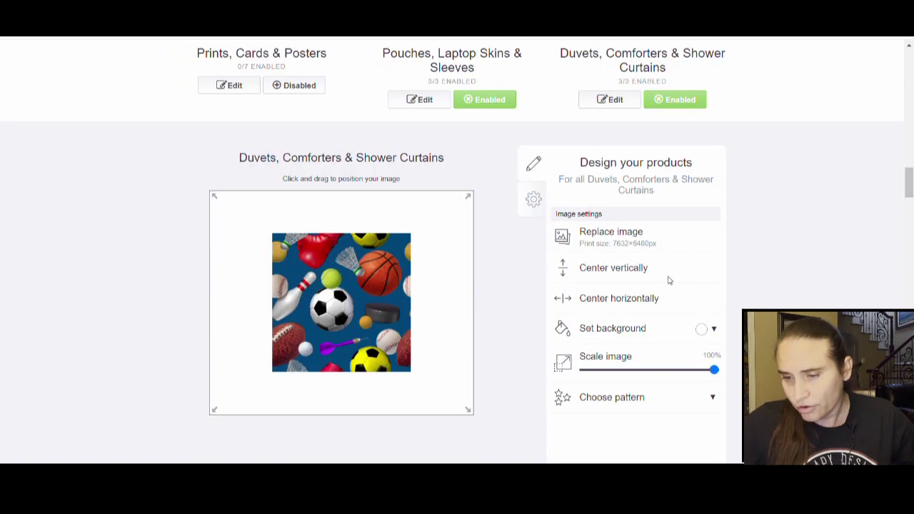
pyautogui.scroll(-1, 692, 280)
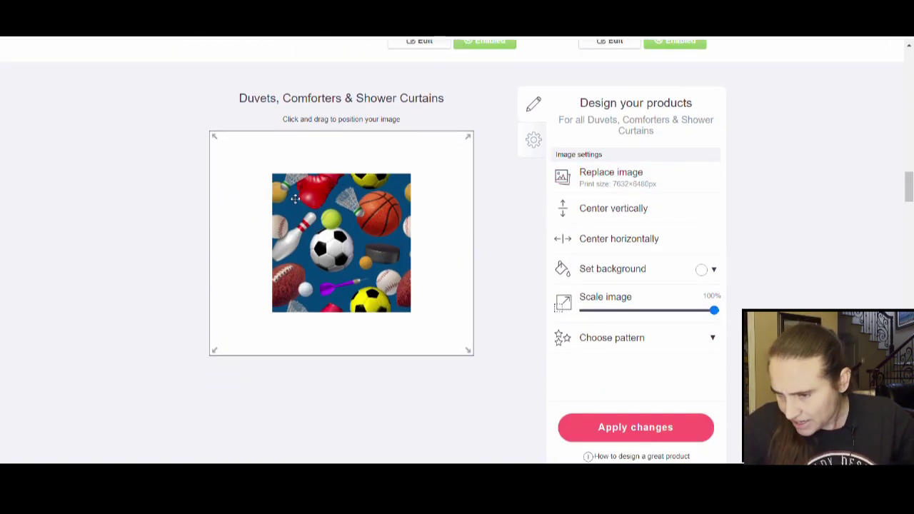
pyautogui.scroll(4, 518, 212)
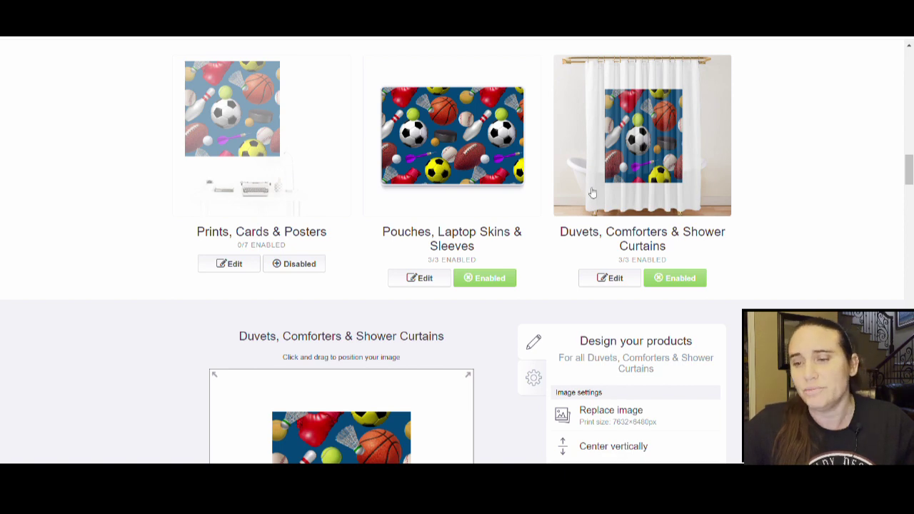
pyautogui.scroll(-3, 729, 206)
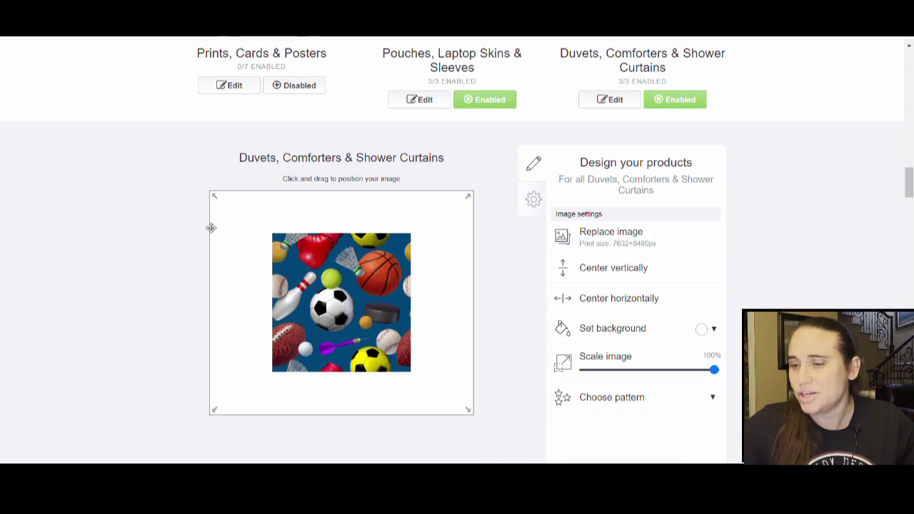
pyautogui.click(705, 404)
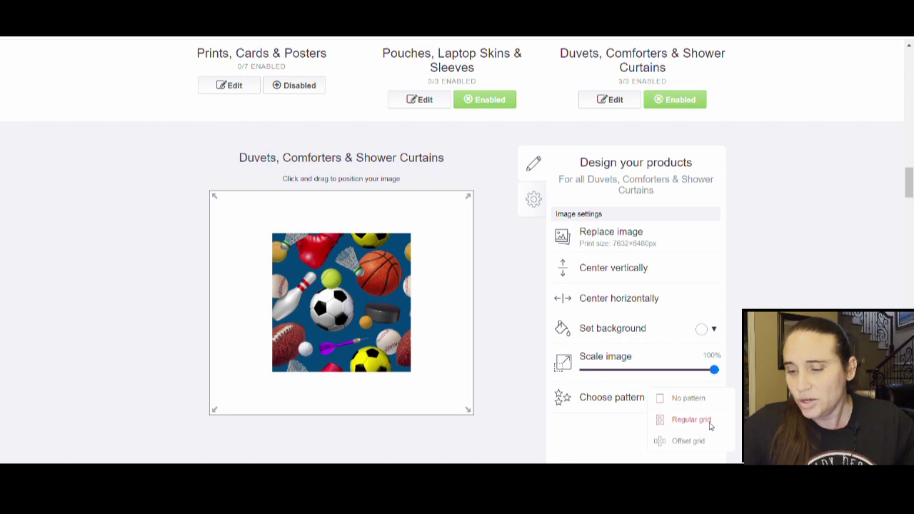
pyautogui.click(710, 425)
# Examine the tiled shower curtain preview alongside the other edited products and the Dog Mats, Cat Mats and Pet Blankets below.
pyautogui.scroll(5, 835, 271)
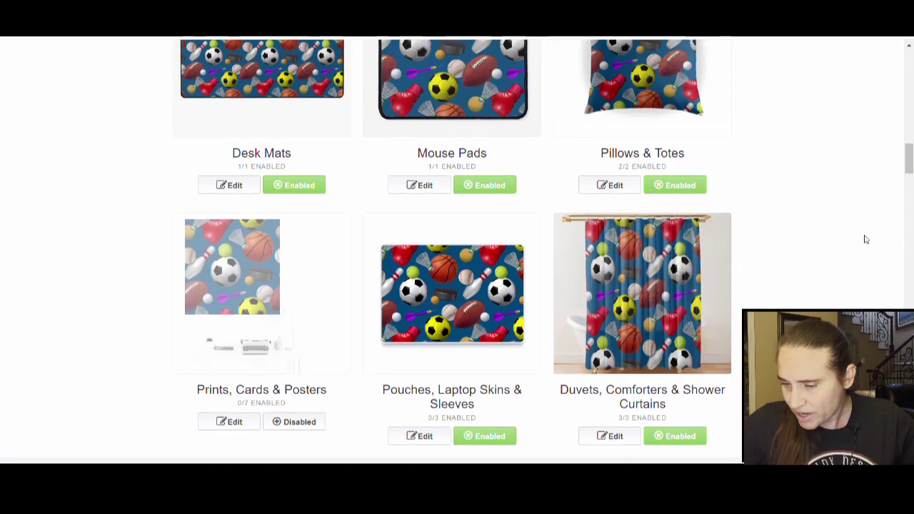
pyautogui.scroll(1, 865, 240)
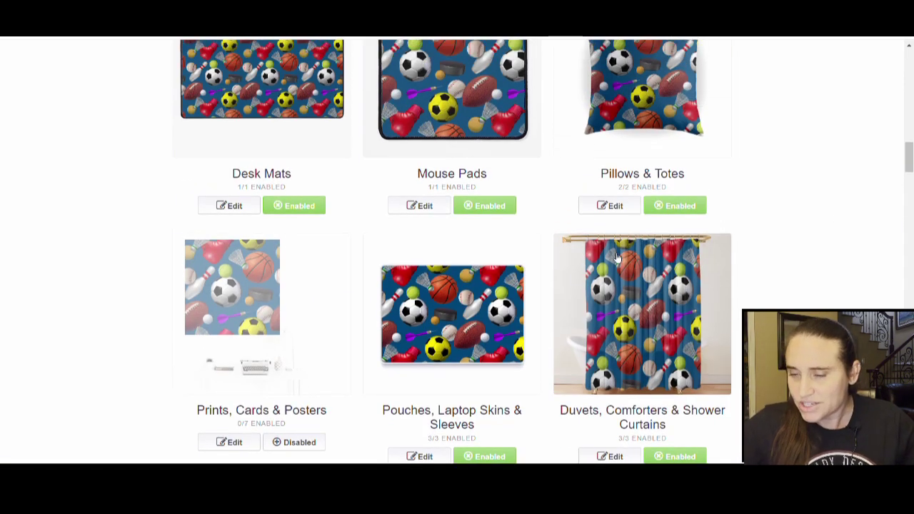
pyautogui.scroll(-3, 618, 257)
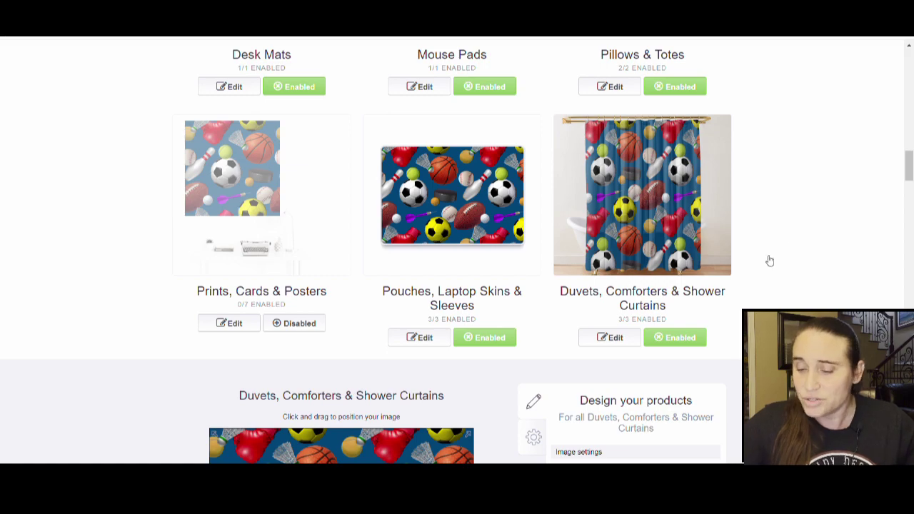
pyautogui.scroll(-5, 720, 147)
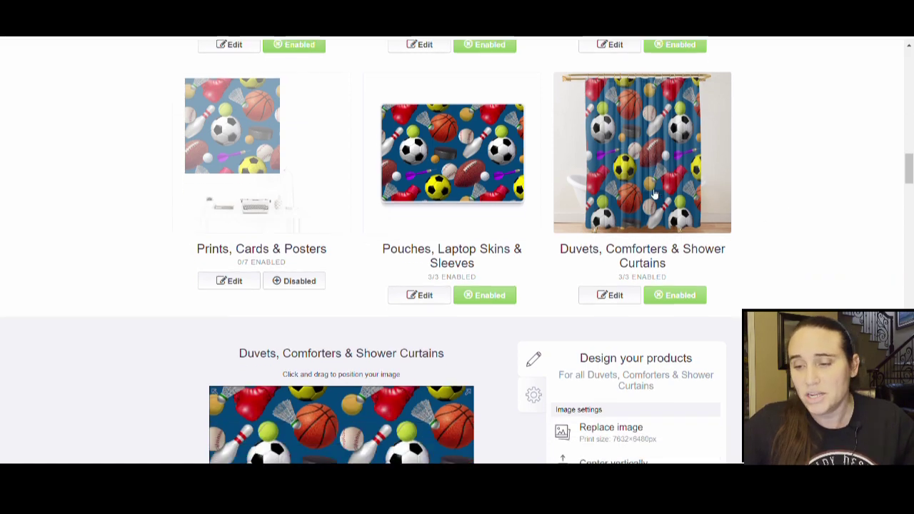
pyautogui.scroll(-10, 720, 146)
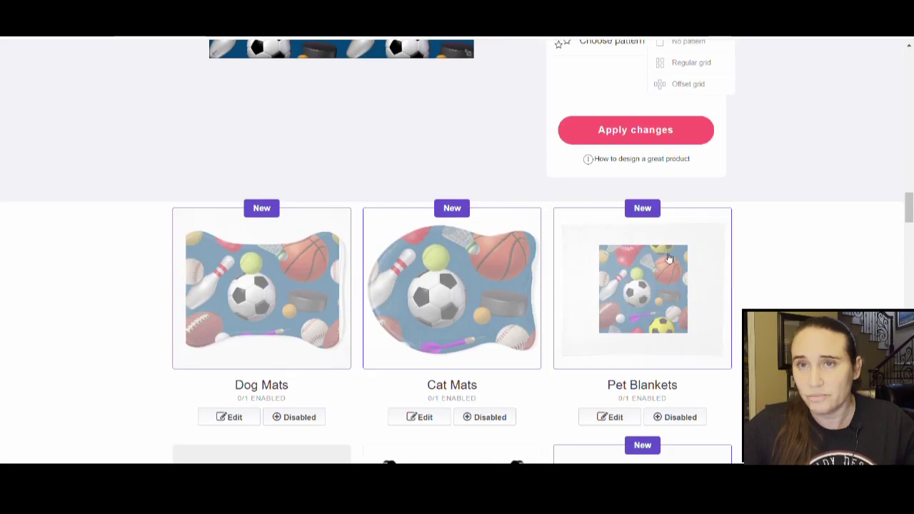
pyautogui.scroll(-10, 671, 143)
pyautogui.scroll(6, 747, 181)
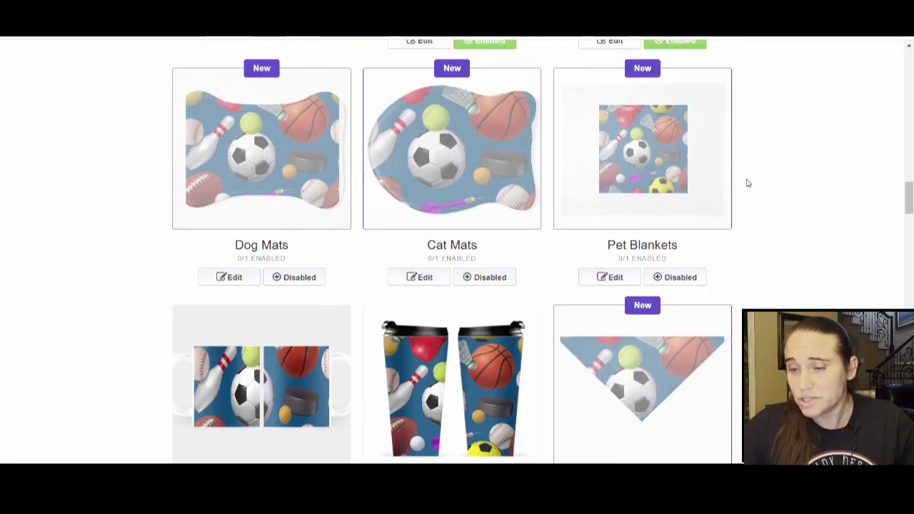
pyautogui.scroll(-6, 746, 181)
pyautogui.scroll(6, 500, 241)
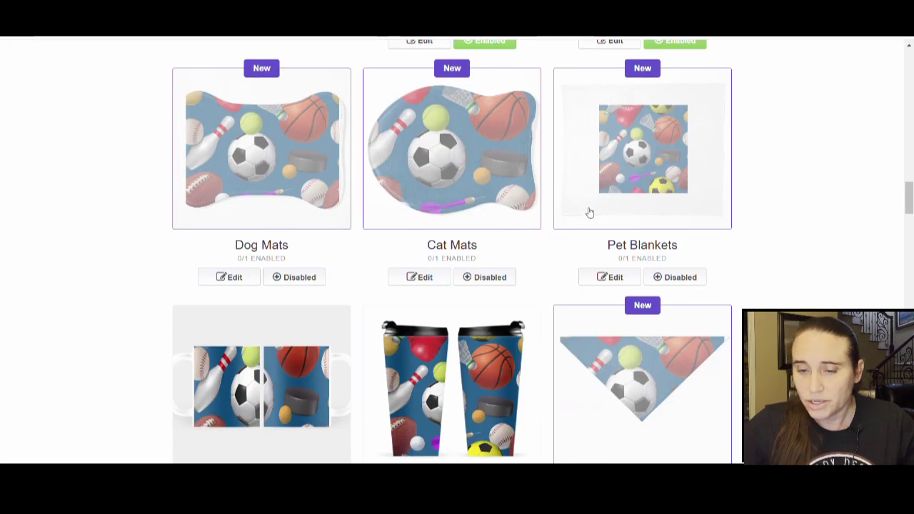
pyautogui.scroll(5, 331, 167)
pyautogui.scroll(-4, 316, 241)
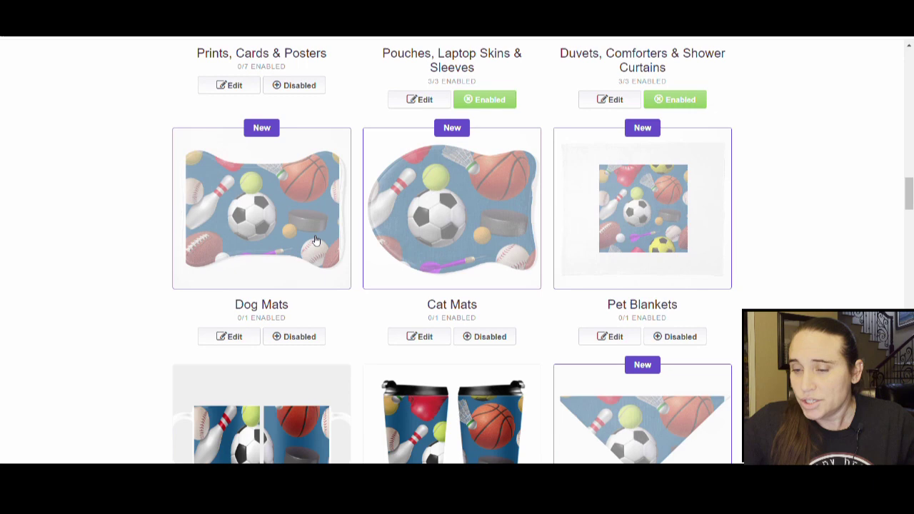
# Enable Dog Mats, scale its image to 79%, tile it in a regular grid and apply the changes.
pyautogui.click(295, 336)
pyautogui.click(241, 338)
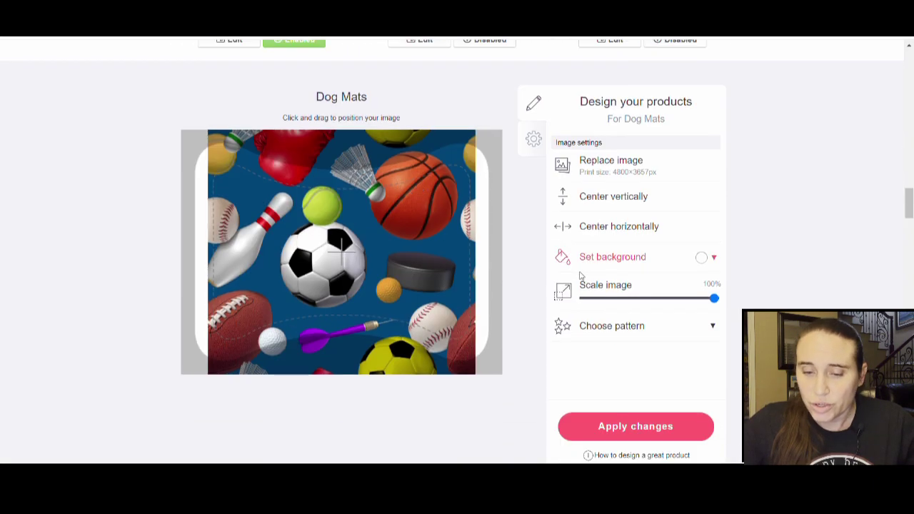
pyautogui.click(686, 299)
pyautogui.click(688, 324)
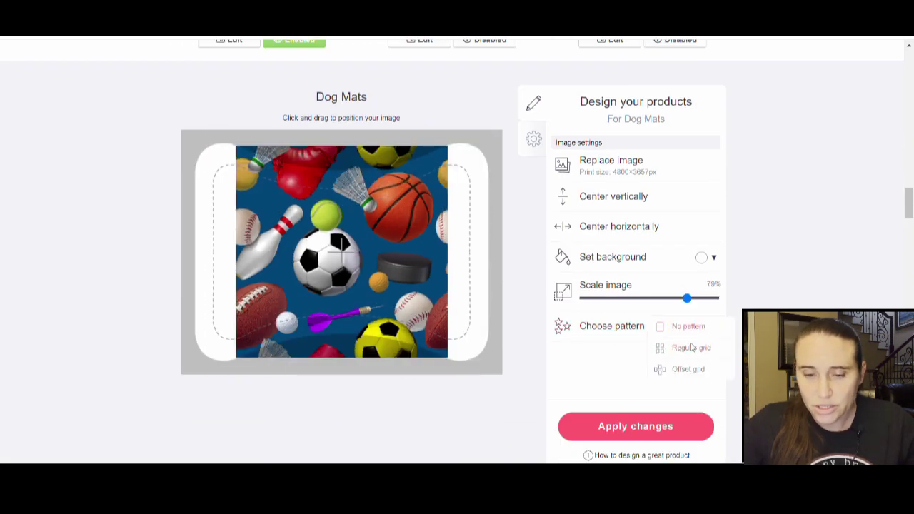
pyautogui.click(691, 347)
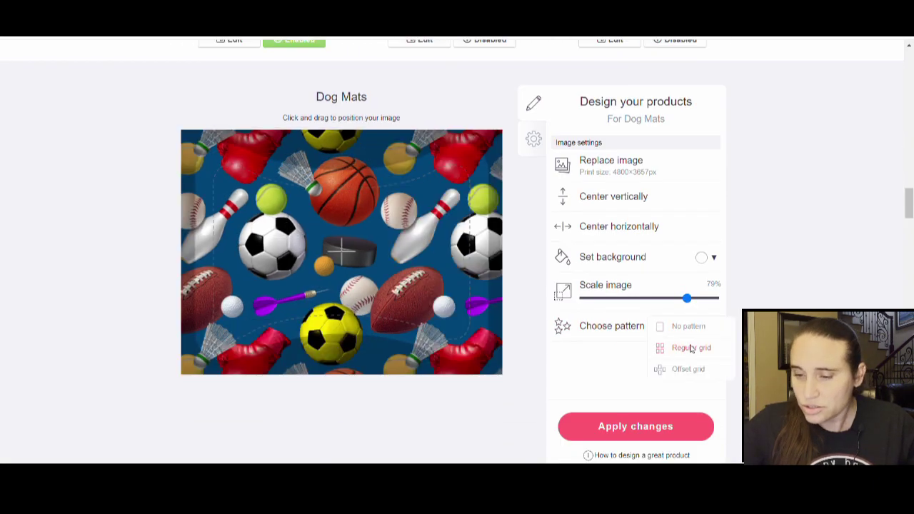
pyautogui.click(623, 426)
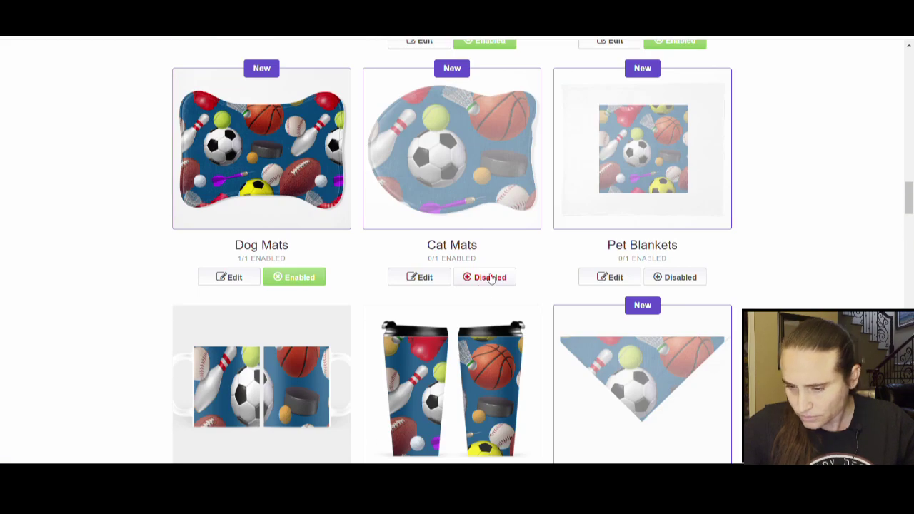
# Enable Cat Mats, scale its image to 54% and tile it in a regular grid.
pyautogui.click(489, 279)
pyautogui.click(420, 277)
pyautogui.scroll(1, 696, 366)
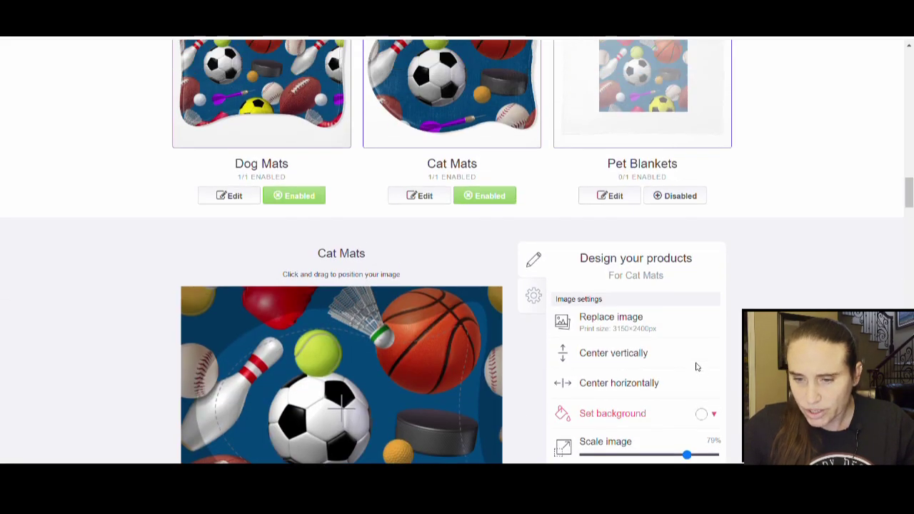
pyautogui.scroll(2, 696, 366)
pyautogui.scroll(-3, 626, 391)
pyautogui.click(654, 358)
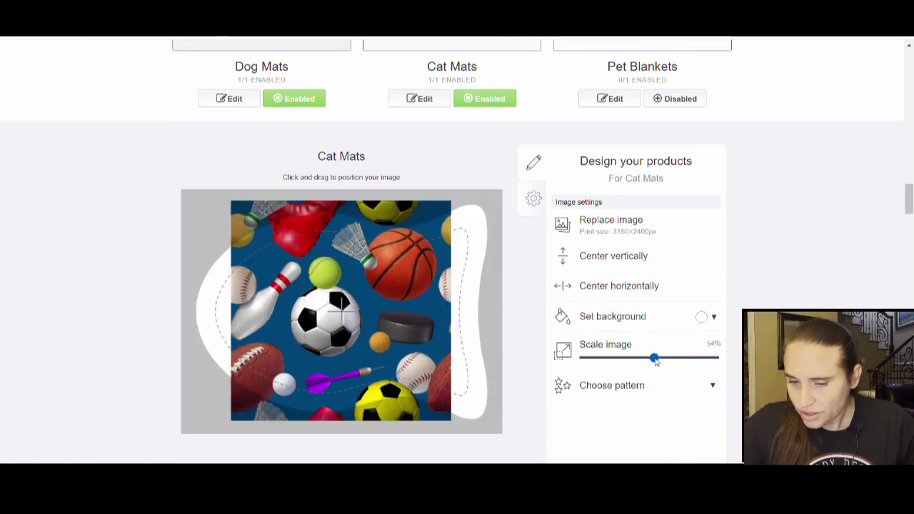
pyautogui.click(684, 390)
pyautogui.click(691, 408)
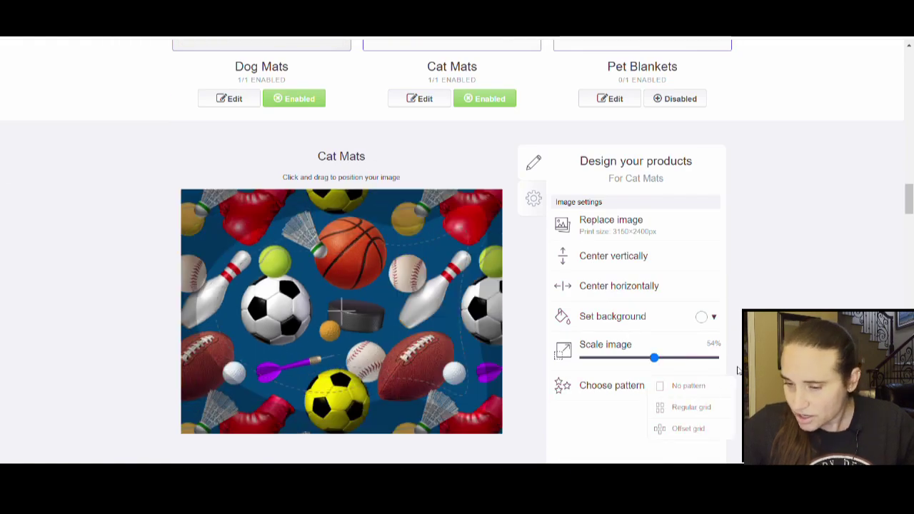
pyautogui.scroll(3, 738, 362)
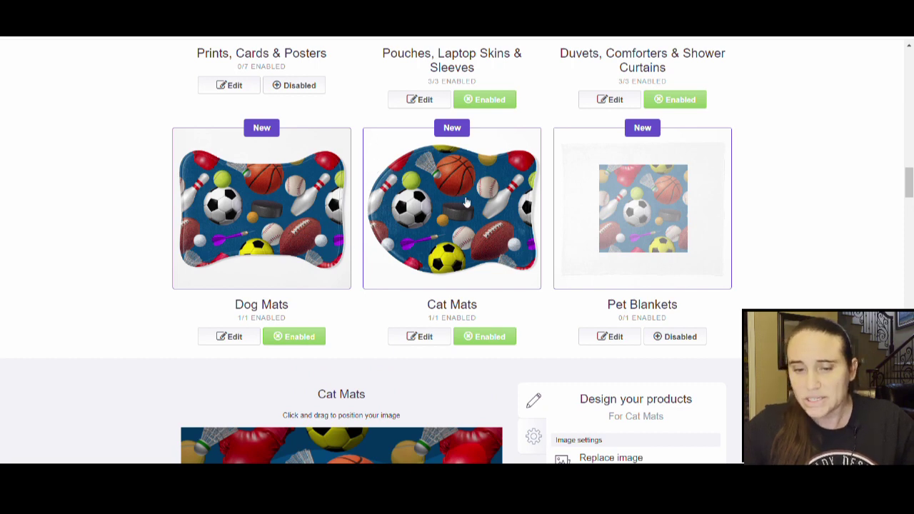
# Try the Cat Mats pattern at a 27% image scale and check it on the product preview.
pyautogui.scroll(-5, 628, 421)
pyautogui.moveTo(625, 422); pyautogui.dragTo(618, 420)
pyautogui.scroll(4, 671, 280)
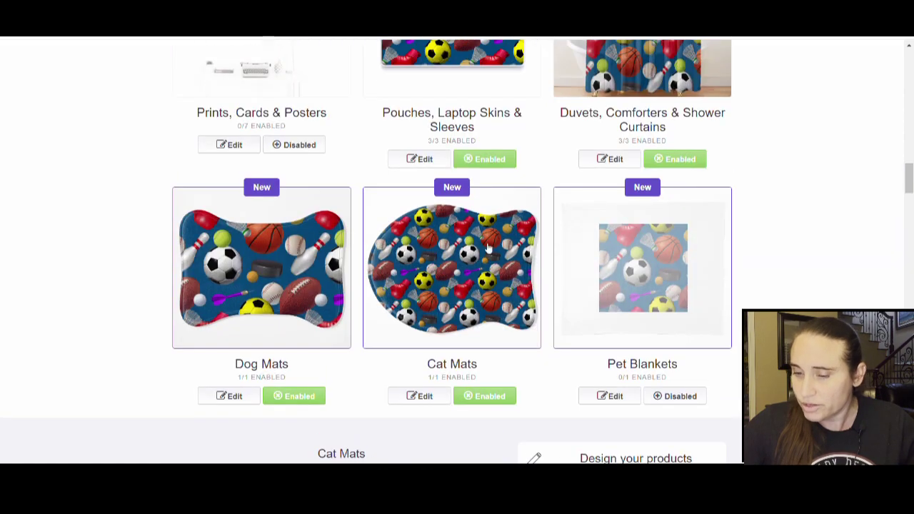
# Set the Cat Mats image scale to 41% and apply the changes.
pyautogui.scroll(-8, 429, 248)
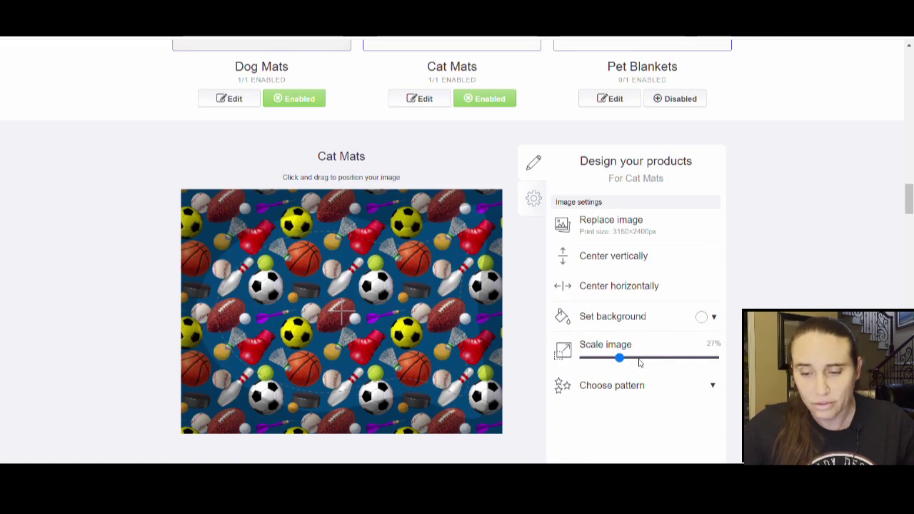
pyautogui.moveTo(639, 361)
pyautogui.mouseDown()
pyautogui.moveTo(653, 361)
pyautogui.moveTo(637, 361)
pyautogui.mouseUp()
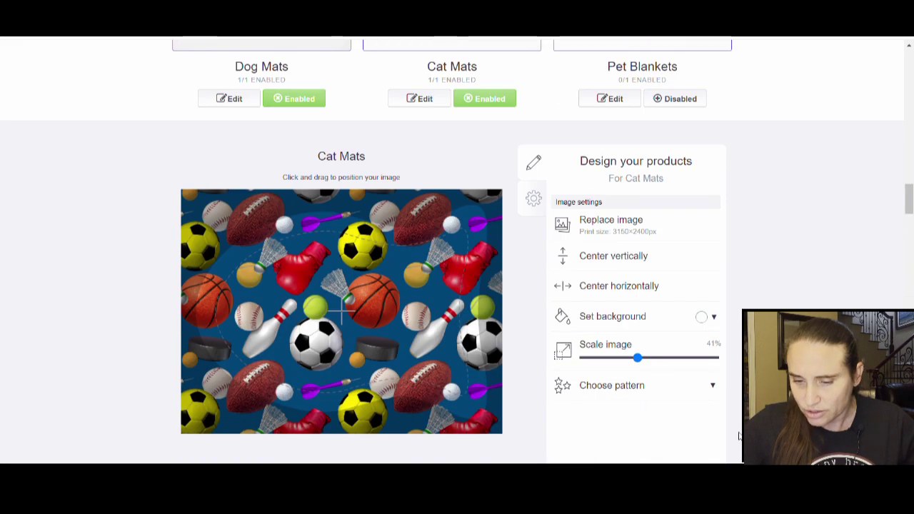
pyautogui.scroll(-3, 673, 340)
pyautogui.click(673, 366)
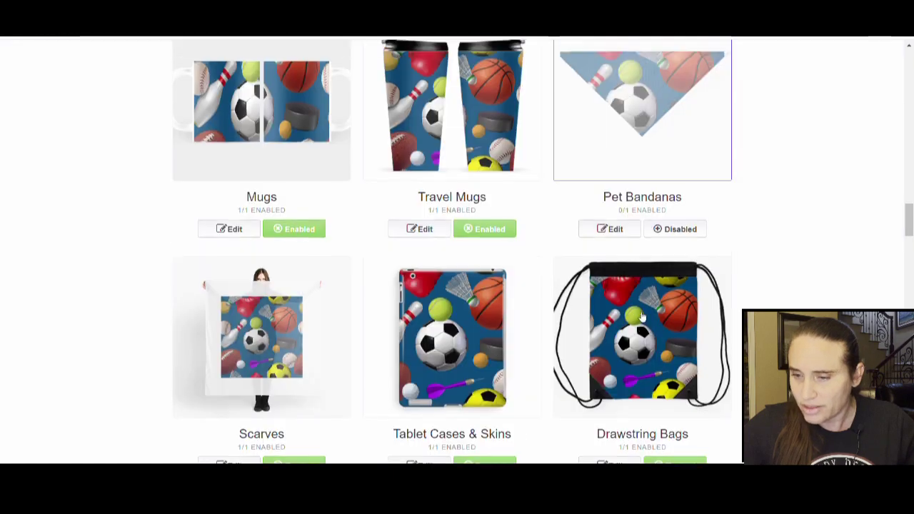
# Enable Pet Blankets, tile its image in a regular grid and apply the changes.
pyautogui.scroll(5, 642, 318)
pyautogui.click(675, 335)
pyautogui.click(605, 334)
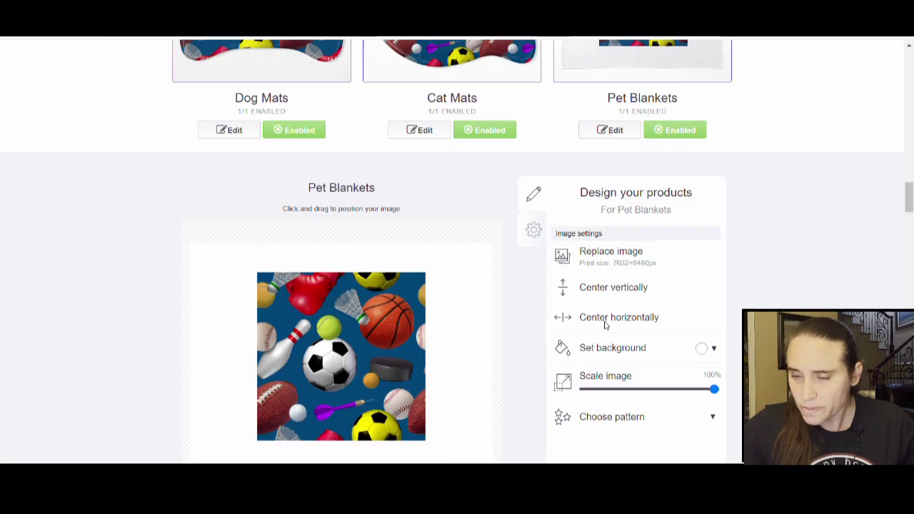
pyautogui.scroll(-1, 606, 325)
pyautogui.click(710, 328)
pyautogui.click(717, 361)
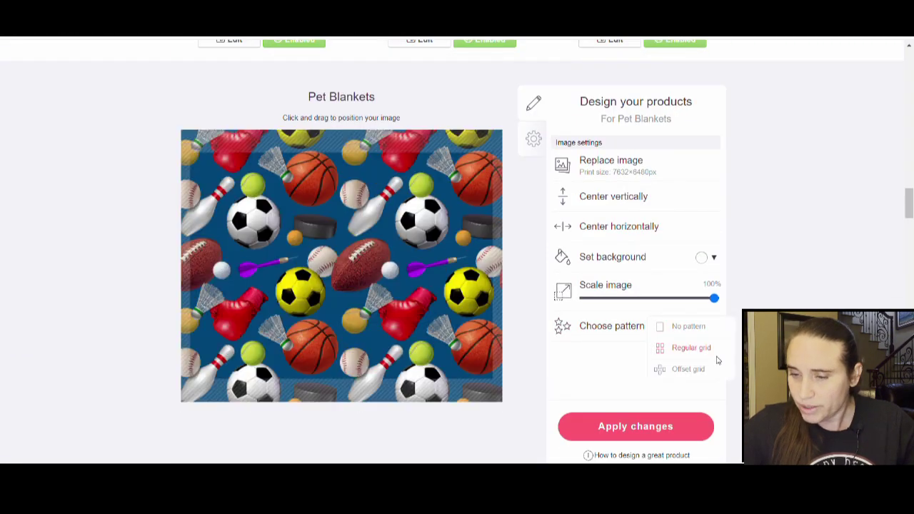
pyautogui.click(675, 427)
pyautogui.click(675, 426)
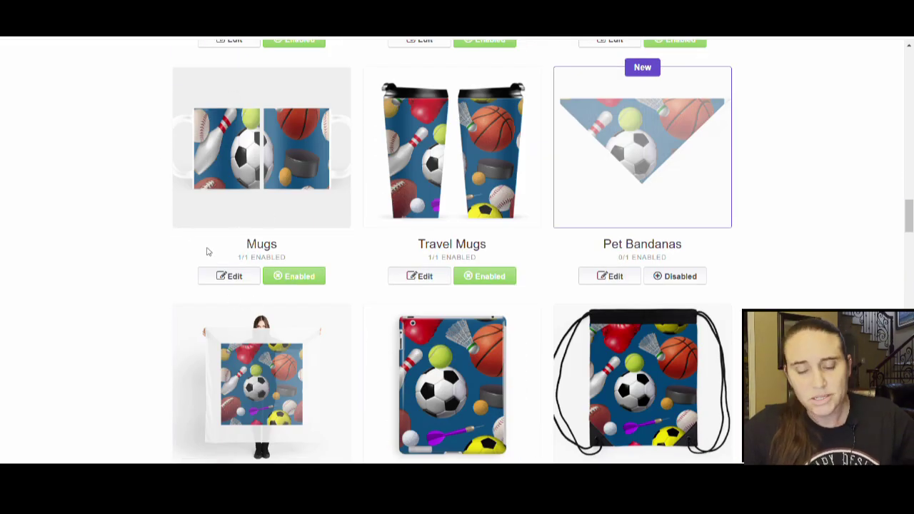
# Open the Mugs design for editing.
pyautogui.click(230, 276)
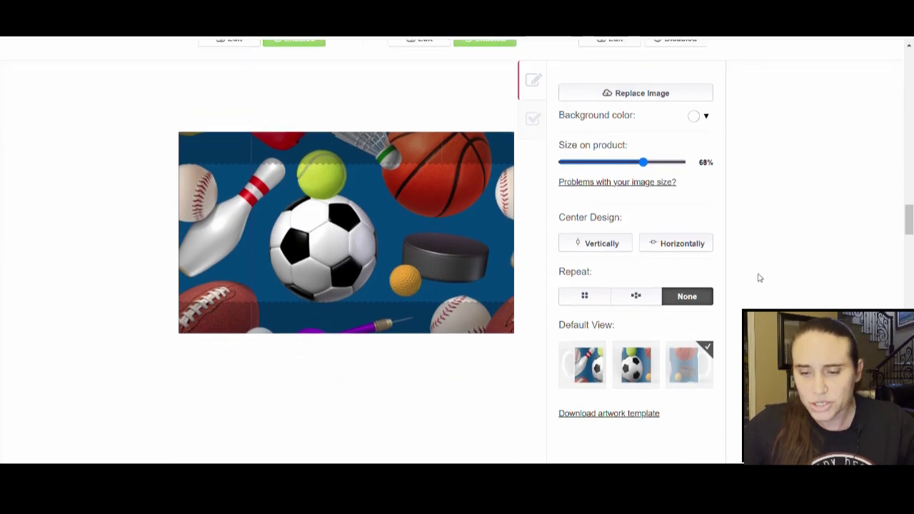
# Scale the mug design to 30% and reposition it near the left end of the print area.
pyautogui.moveTo(641, 162); pyautogui.dragTo(600, 169)
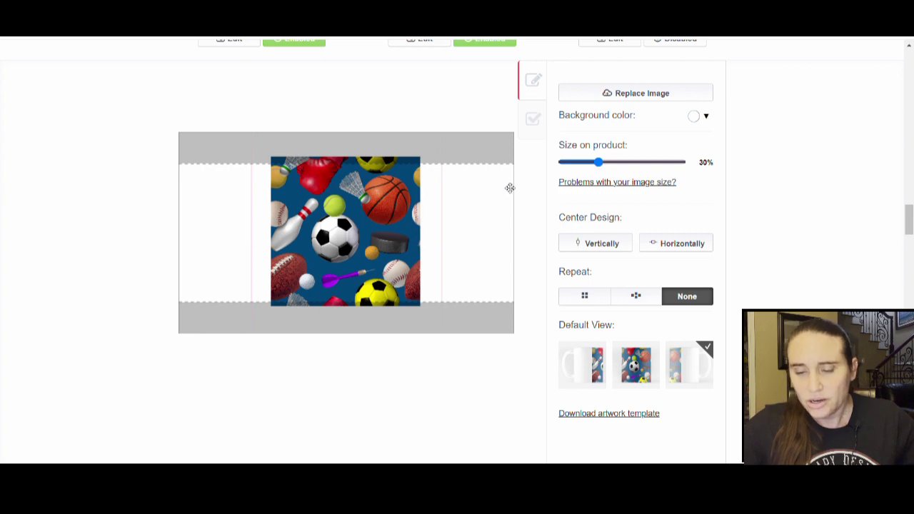
pyautogui.moveTo(353, 230); pyautogui.dragTo(241, 236)
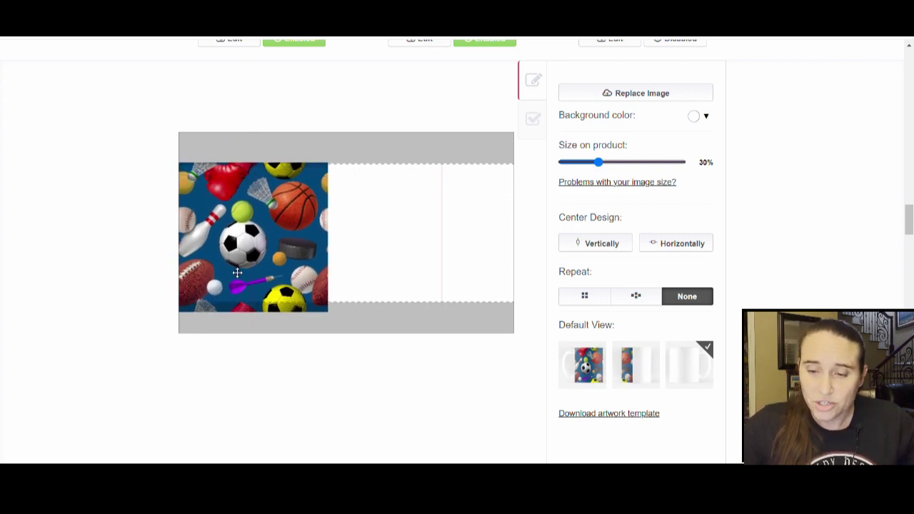
pyautogui.moveTo(236, 269); pyautogui.dragTo(428, 264)
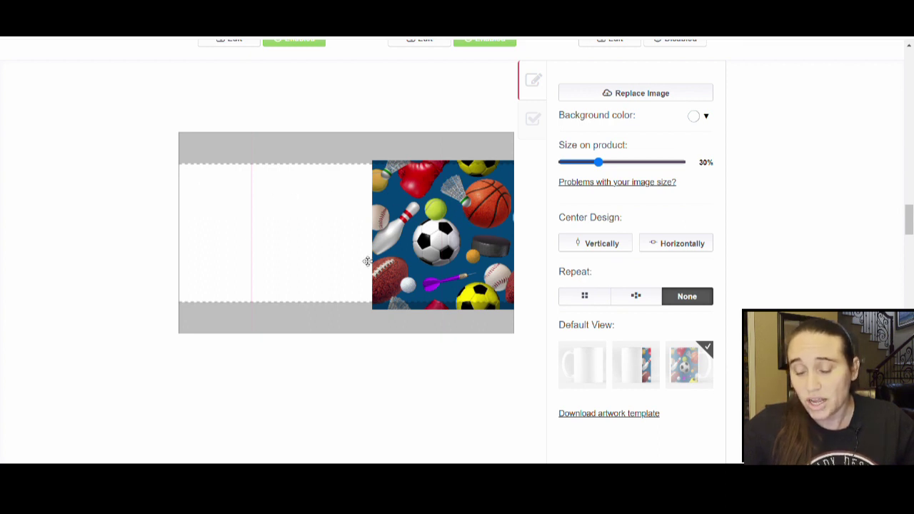
pyautogui.moveTo(480, 246); pyautogui.dragTo(299, 243)
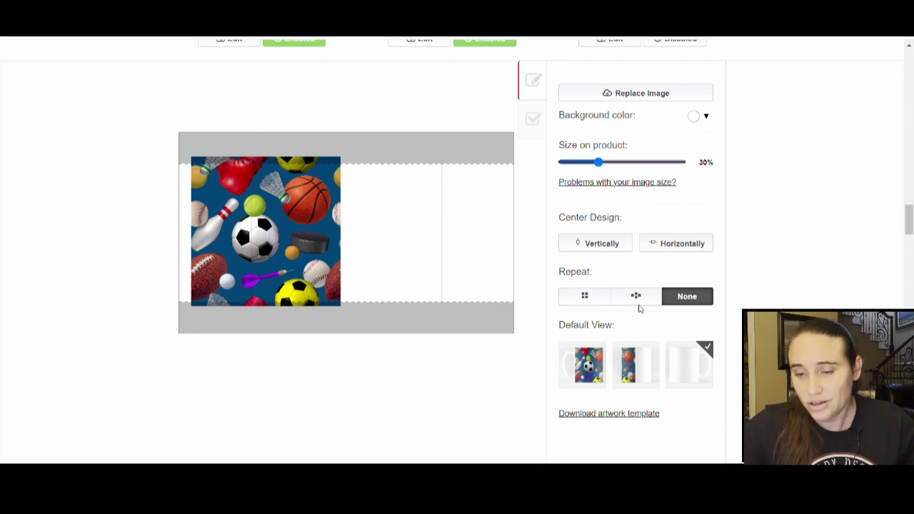
# Repeat the mug design in a regular grid and apply the changes.
pyautogui.click(586, 297)
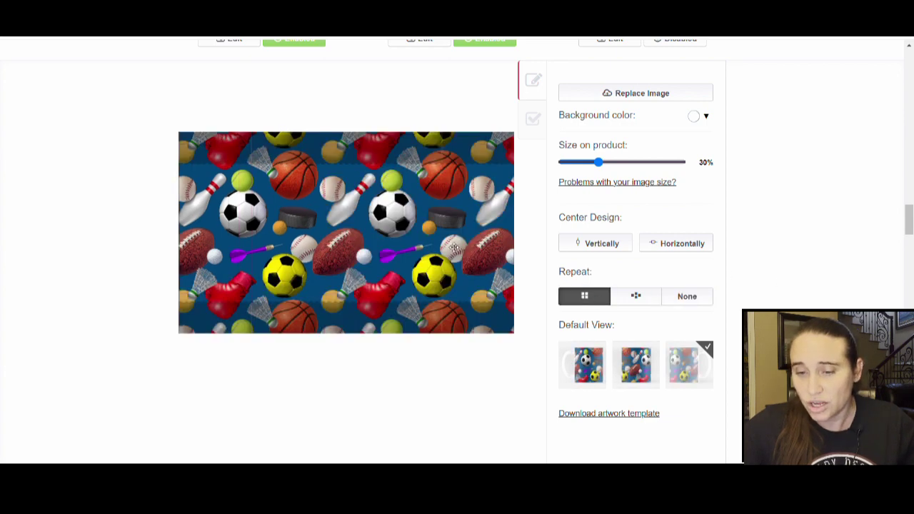
pyautogui.scroll(5, 454, 247)
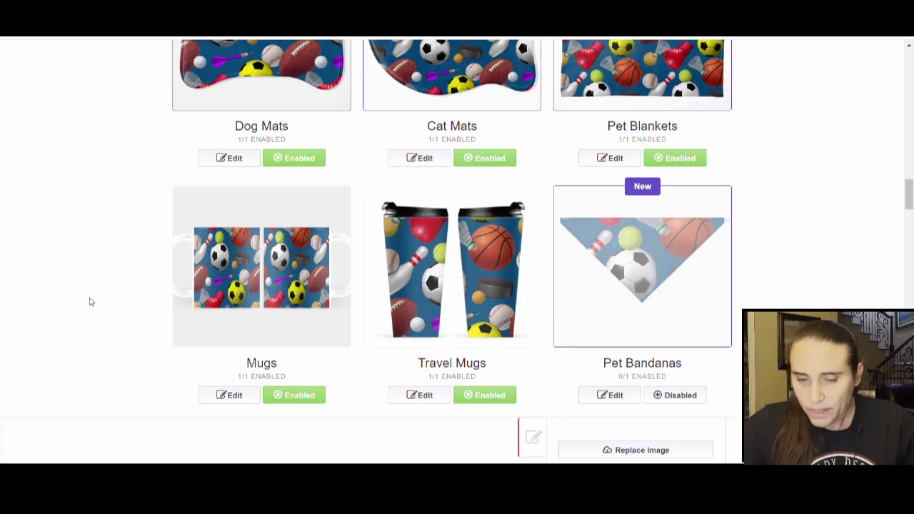
pyautogui.scroll(-8, 284, 182)
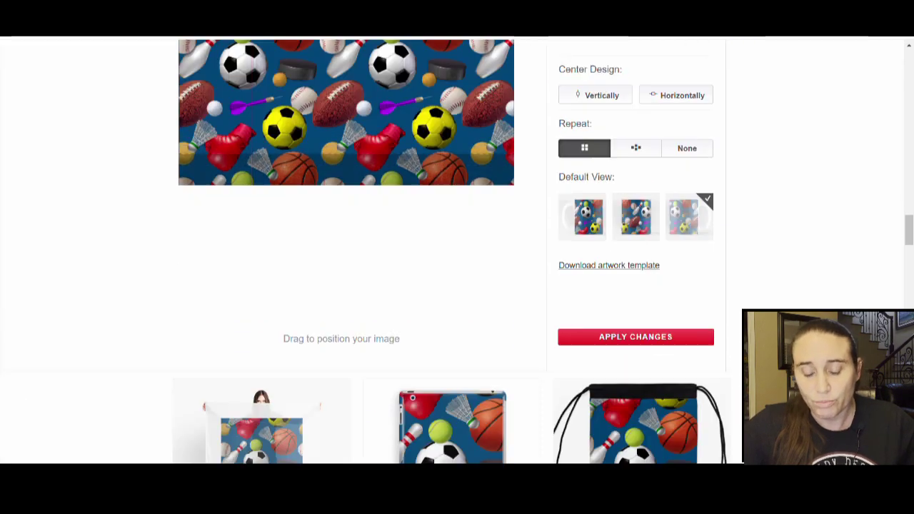
pyautogui.click(611, 244)
pyautogui.scroll(4, 289, 287)
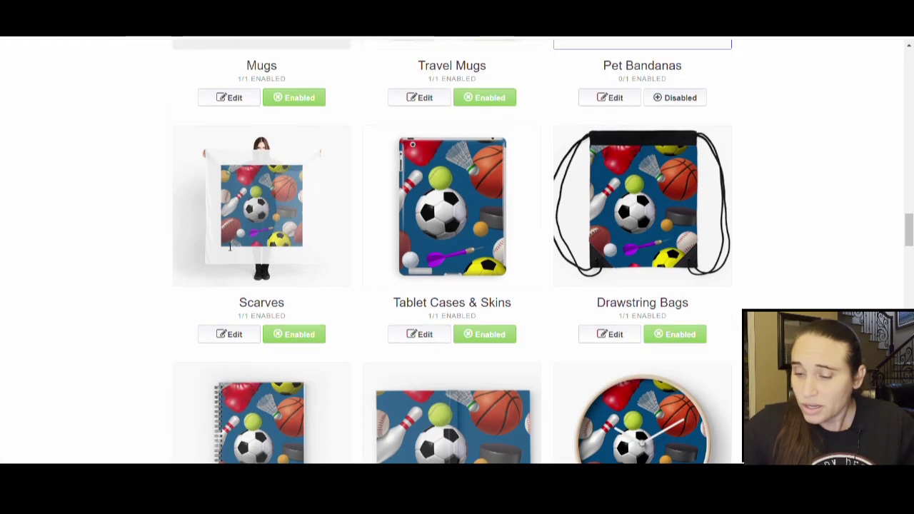
# Repeat the Travel Mugs design in a regular grid, scale it to 43%, and apply the changes.
pyautogui.scroll(3, 289, 287)
pyautogui.click(414, 274)
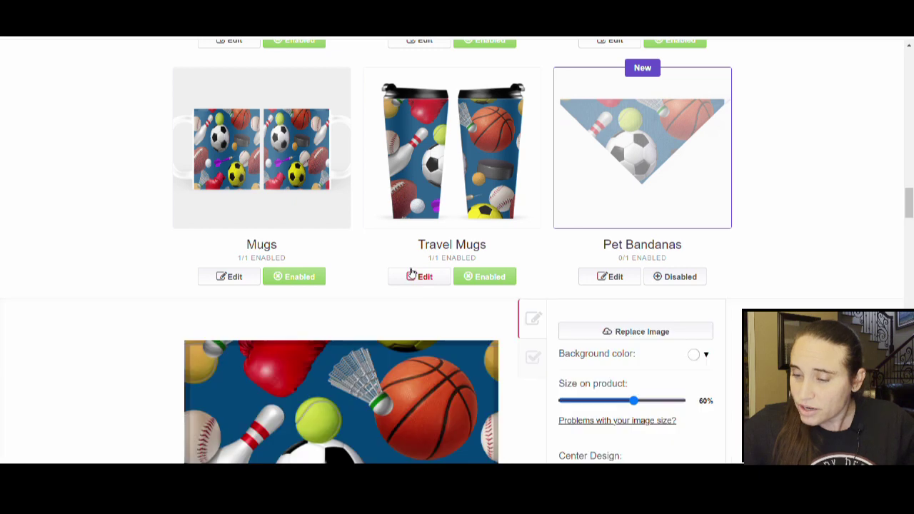
pyautogui.scroll(-1, 391, 180)
pyautogui.scroll(-4, 391, 180)
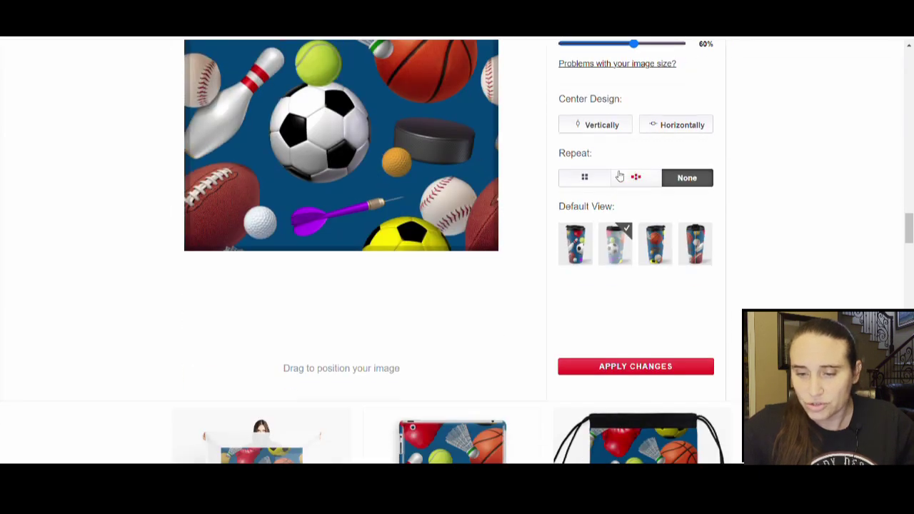
pyautogui.click(571, 186)
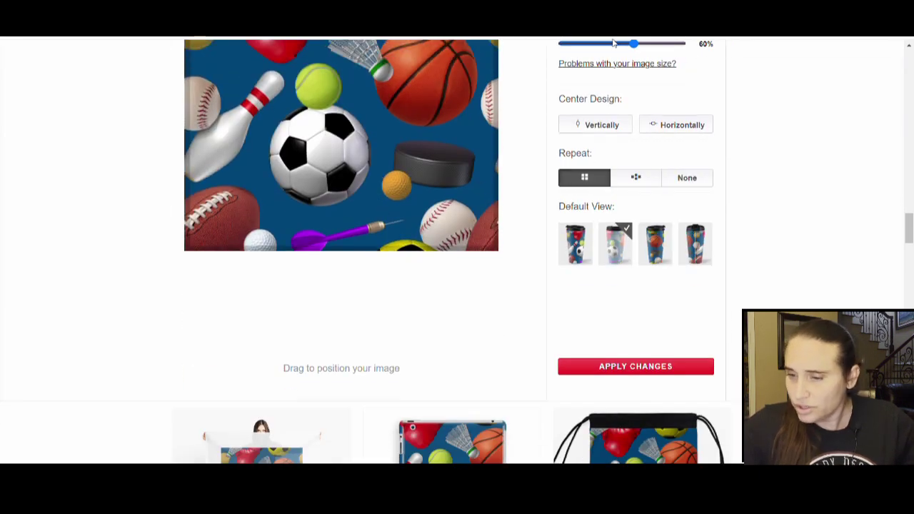
pyautogui.moveTo(626, 47); pyautogui.dragTo(614, 44)
pyautogui.click(661, 373)
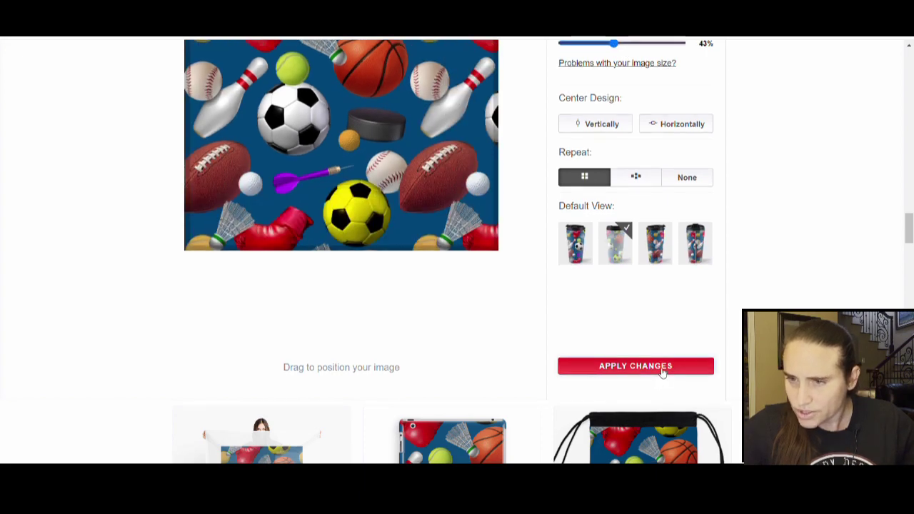
# Enable Pet Bandanas, set their design to a smaller regular grid pattern, and apply the changes.
pyautogui.scroll(7, 685, 351)
pyautogui.scroll(-2, 725, 264)
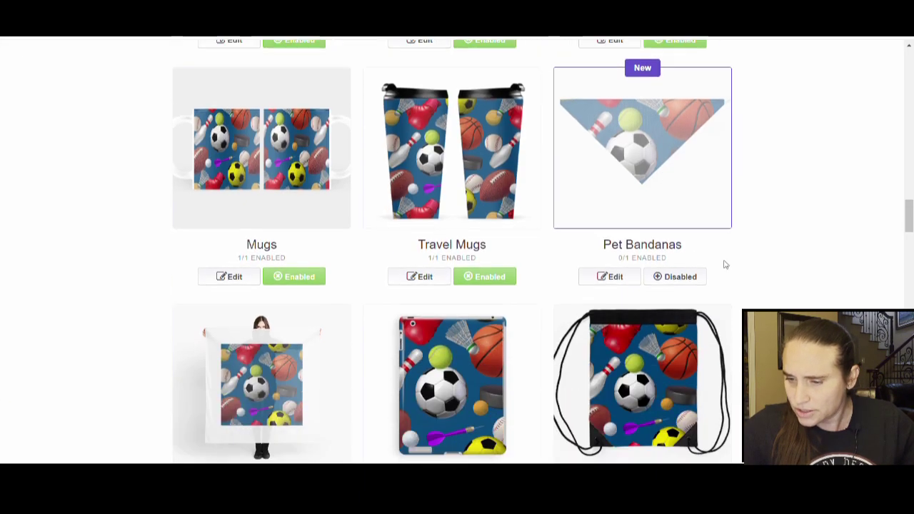
pyautogui.click(671, 276)
pyautogui.click(592, 277)
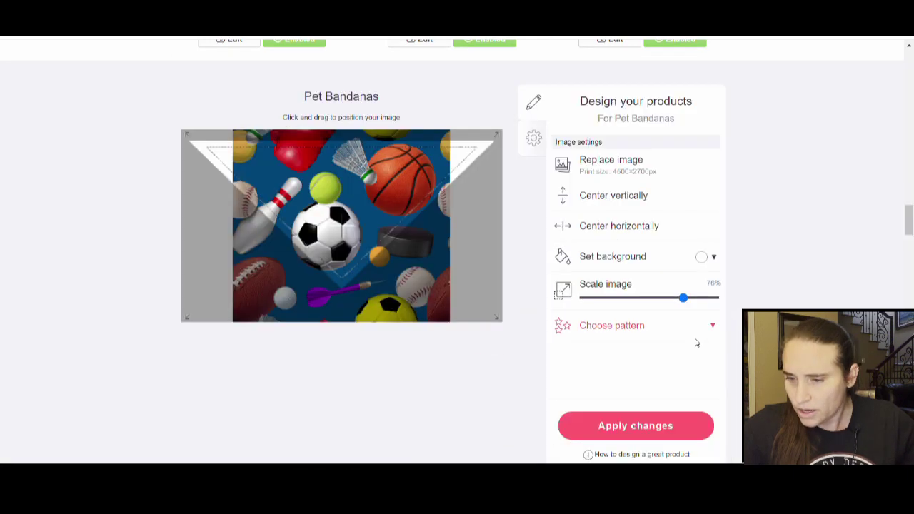
pyautogui.click(697, 330)
pyautogui.click(698, 348)
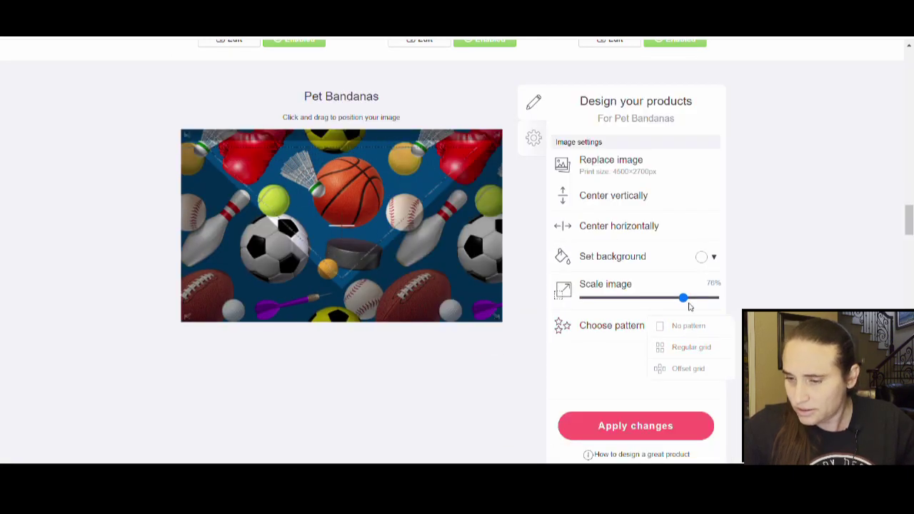
pyautogui.moveTo(683, 302); pyautogui.dragTo(642, 299)
pyautogui.click(623, 420)
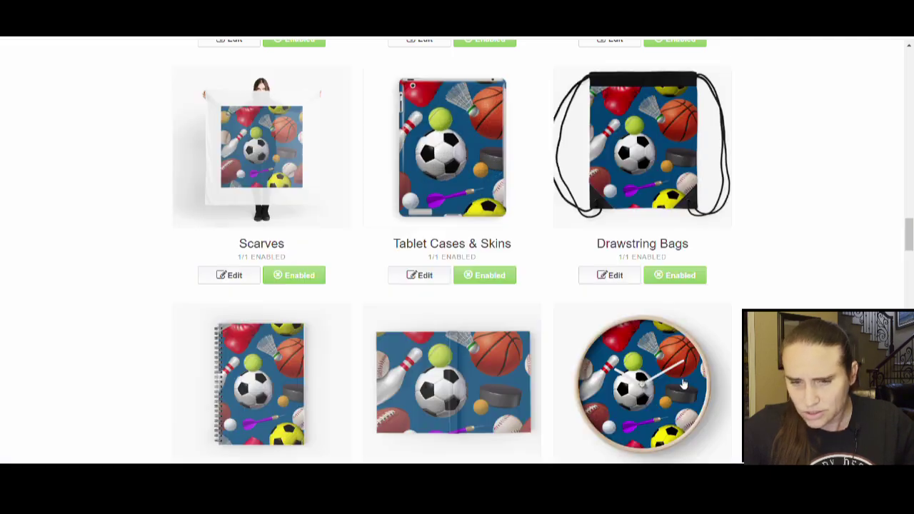
# Scale the Scarves design to 63% with a regular grid pattern and apply the changes.
pyautogui.scroll(-4, 230, 328)
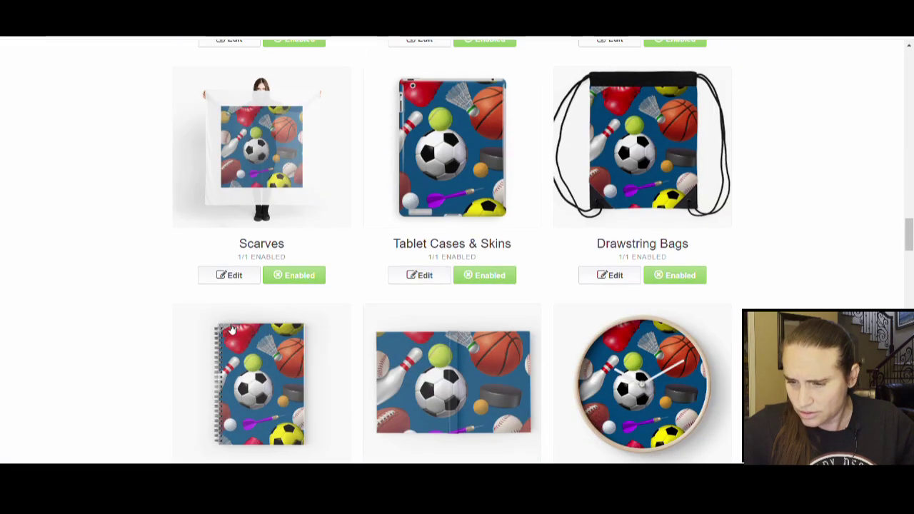
pyautogui.click(246, 276)
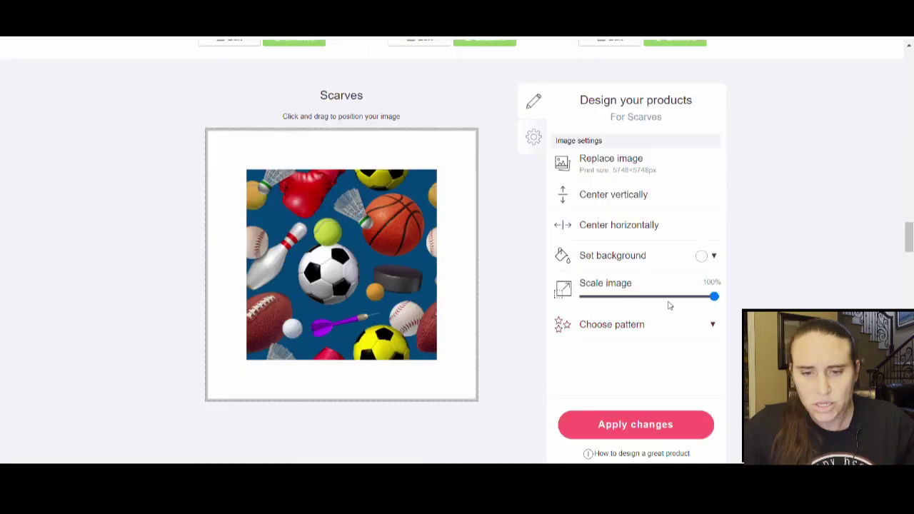
pyautogui.click(665, 296)
pyautogui.click(700, 327)
pyautogui.click(709, 347)
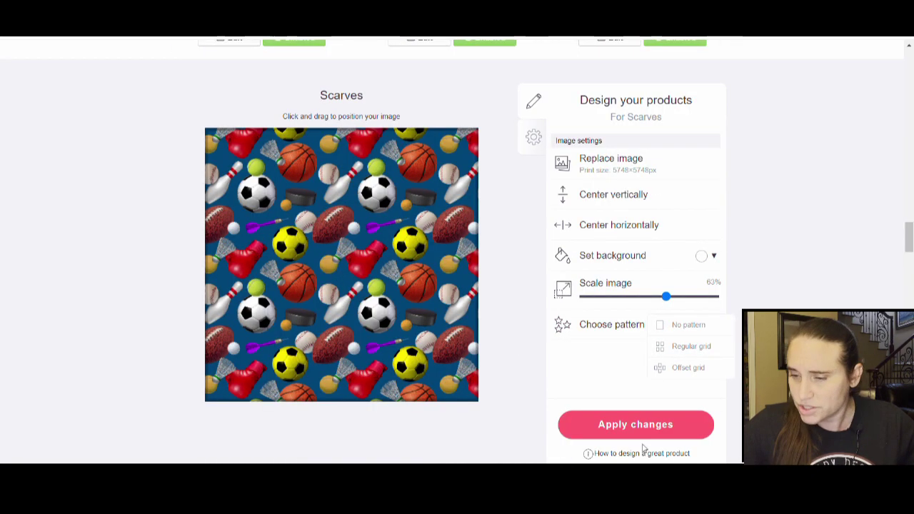
pyautogui.scroll(-1, 642, 446)
pyautogui.click(587, 400)
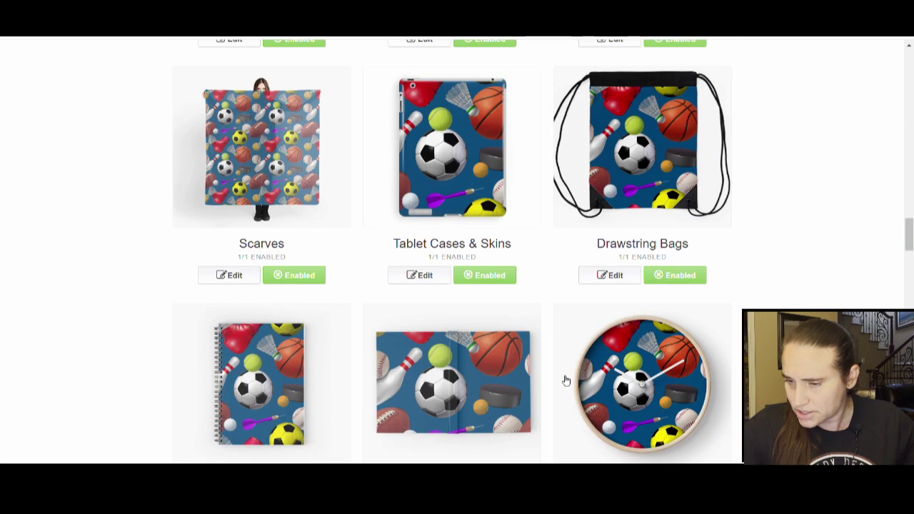
# Scale the Tablet Cases & Skins design to 61% with a regular grid pattern and apply the changes.
pyautogui.click(420, 275)
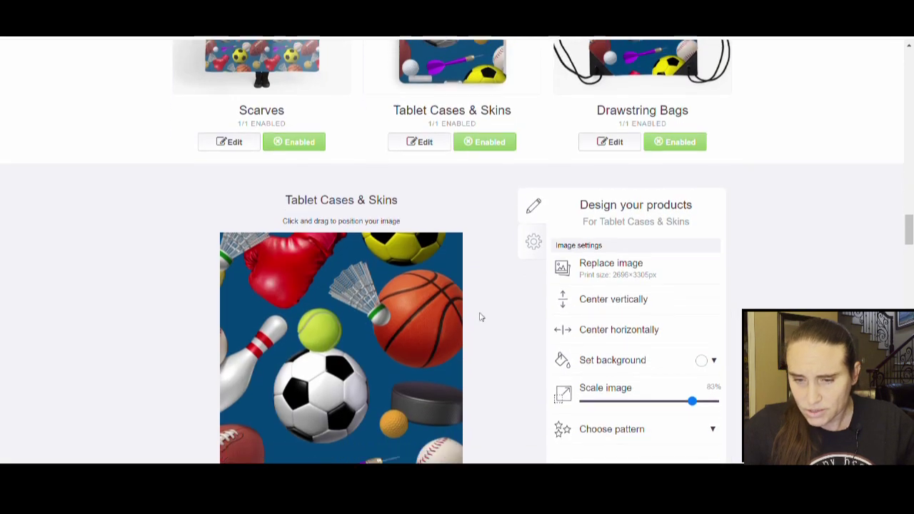
pyautogui.click(664, 296)
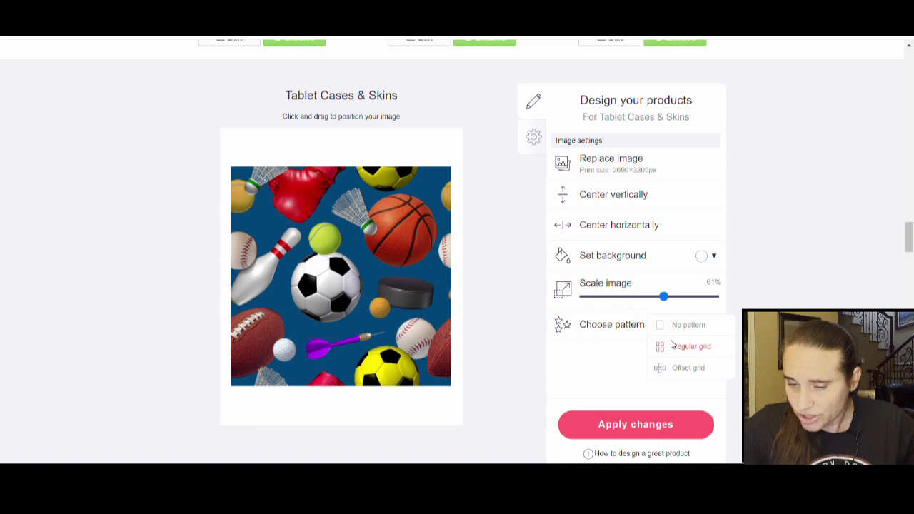
pyautogui.click(671, 345)
pyautogui.click(658, 426)
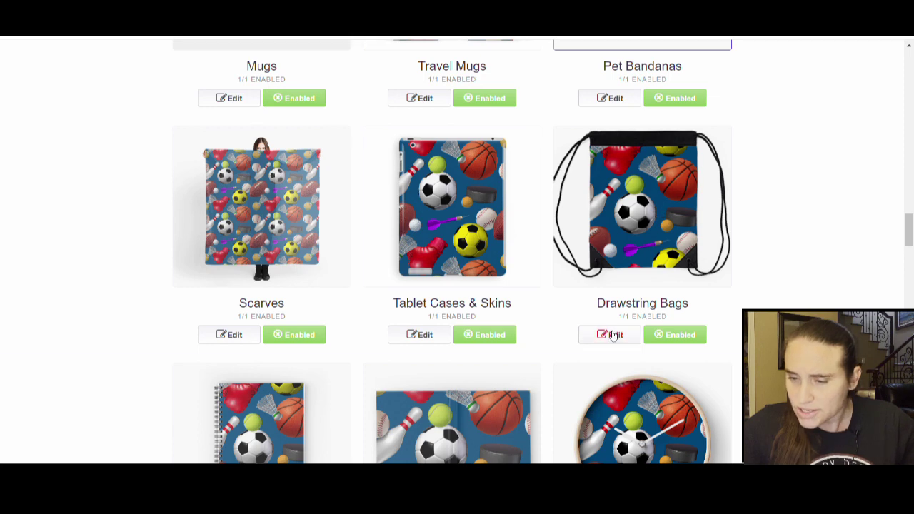
# Scale the Drawstring Bags design to 57% with a regular grid pattern and finish editing that product.
pyautogui.click(610, 334)
pyautogui.click(658, 297)
pyautogui.click(678, 324)
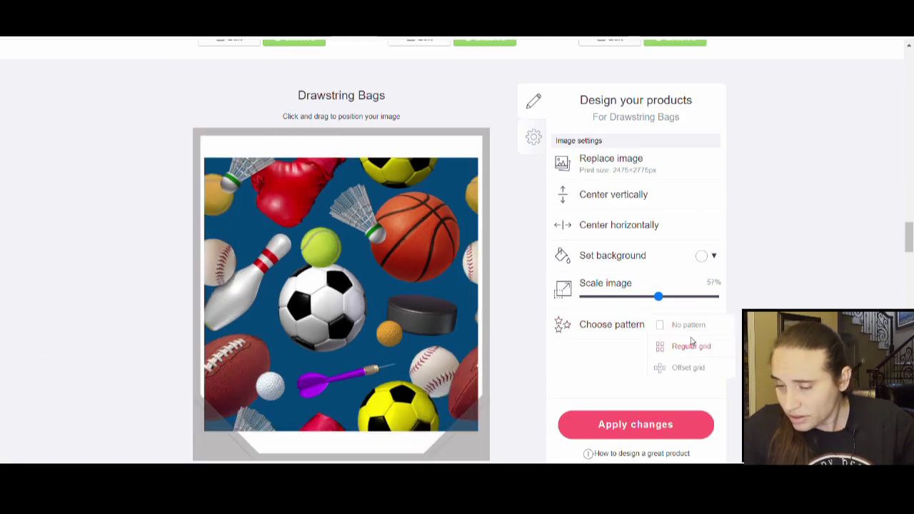
pyautogui.click(692, 346)
pyautogui.scroll(-1, 655, 421)
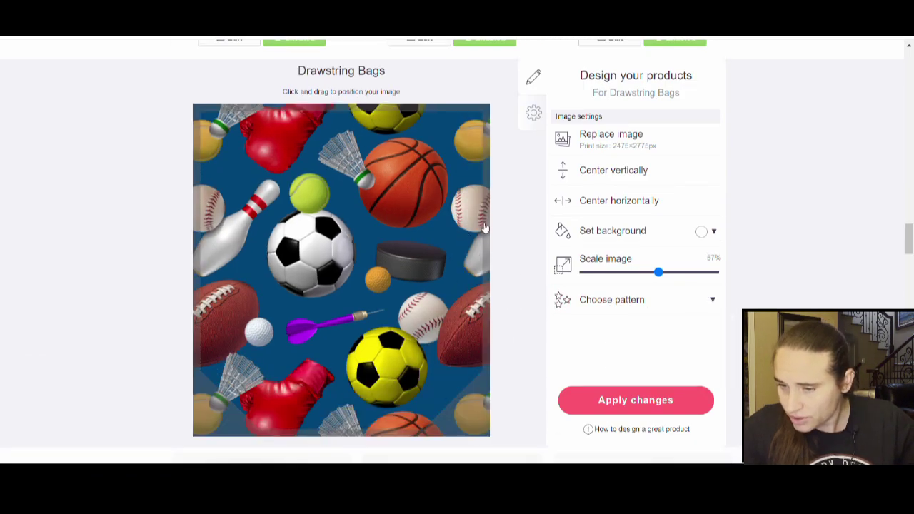
pyautogui.press('Escape')
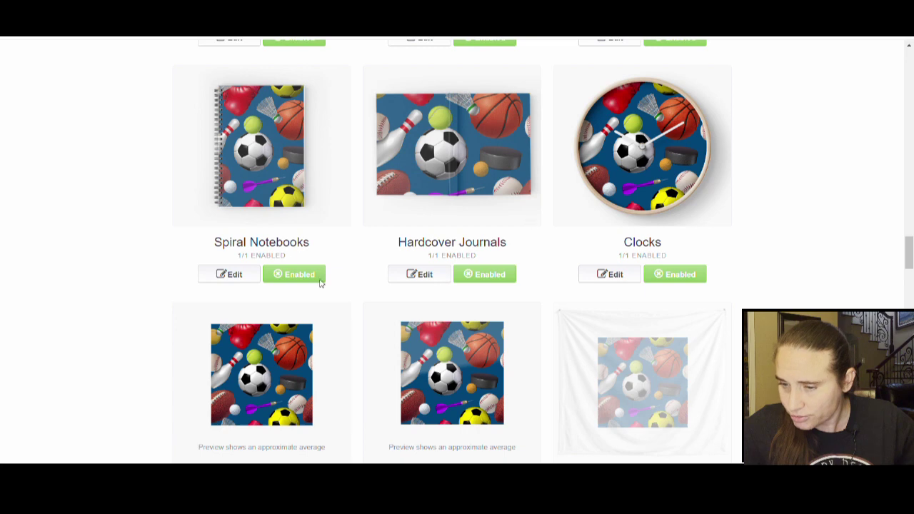
# Scale the Spiral Notebooks design to 55% with a regular grid pattern and apply the changes.
pyautogui.click(232, 275)
pyautogui.click(657, 297)
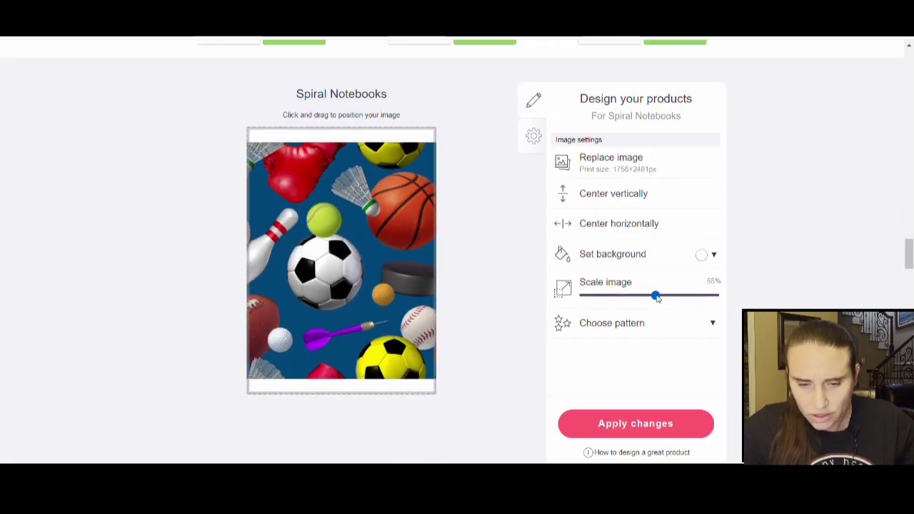
pyautogui.click(663, 322)
pyautogui.click(684, 350)
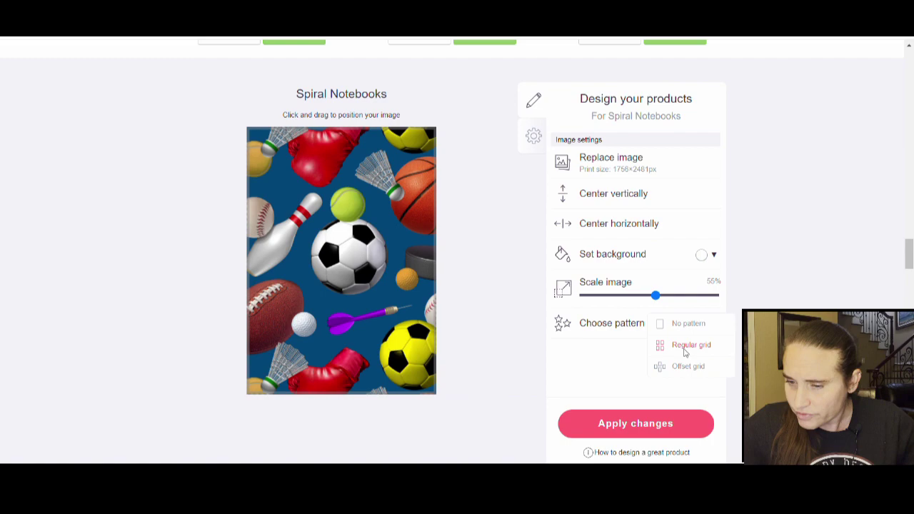
pyautogui.click(629, 426)
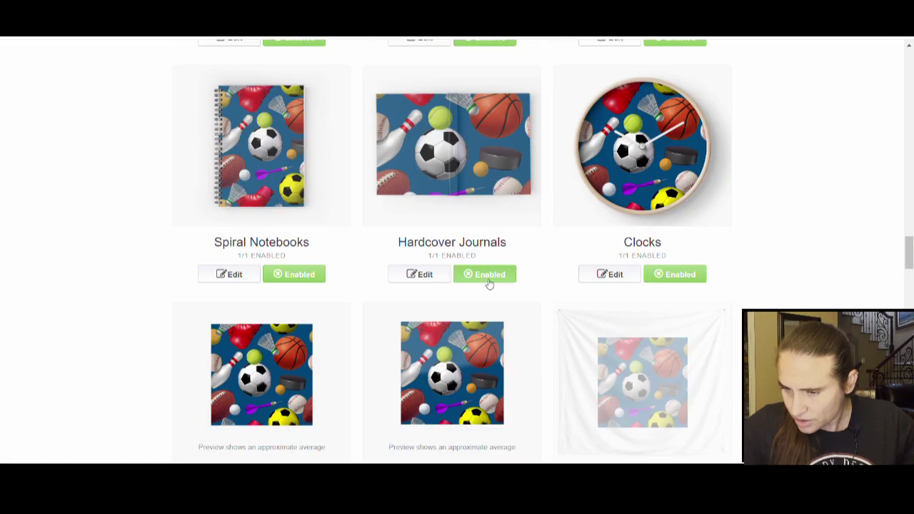
# Reduce the Hardcover Journals image scale, repeat it in a regular grid, and apply the changes.
pyautogui.click(421, 275)
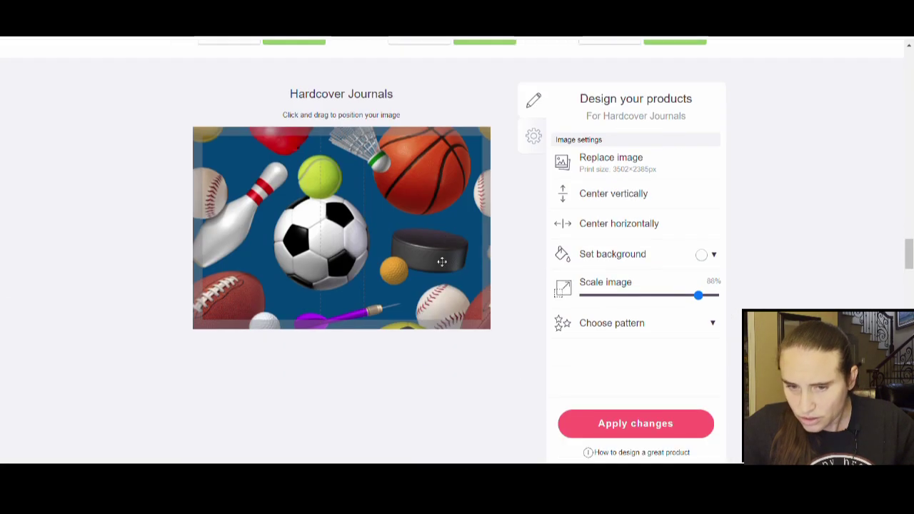
pyautogui.click(665, 298)
pyautogui.click(645, 326)
pyautogui.click(674, 344)
pyautogui.click(652, 422)
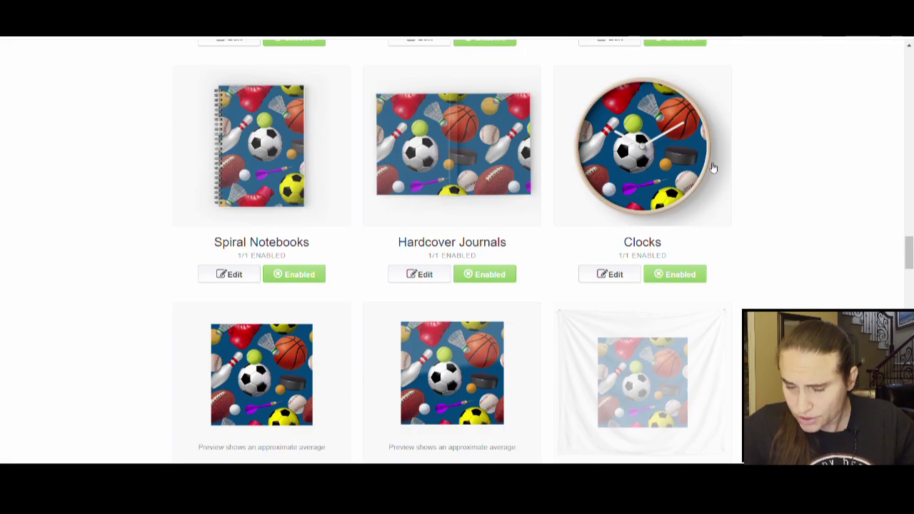
# Open the Clocks design for editing and set its frame color to Black.
pyautogui.click(608, 274)
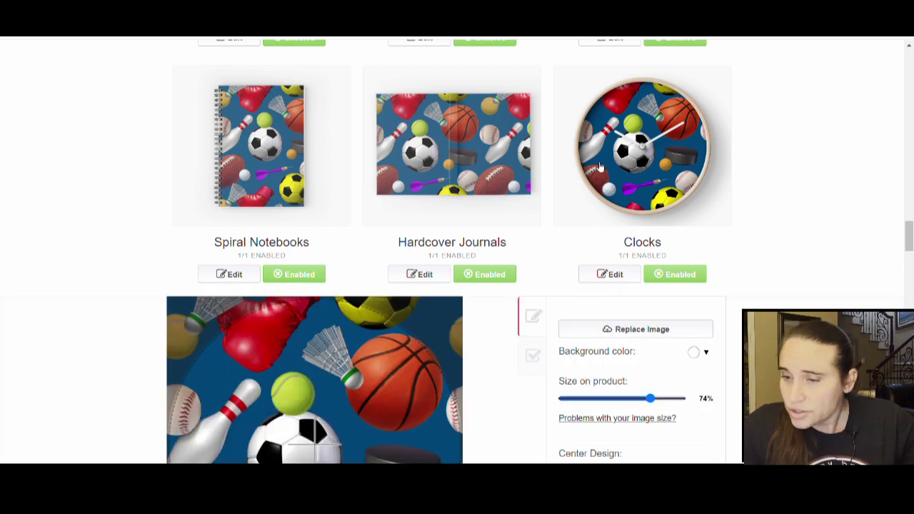
pyautogui.scroll(-4, 599, 167)
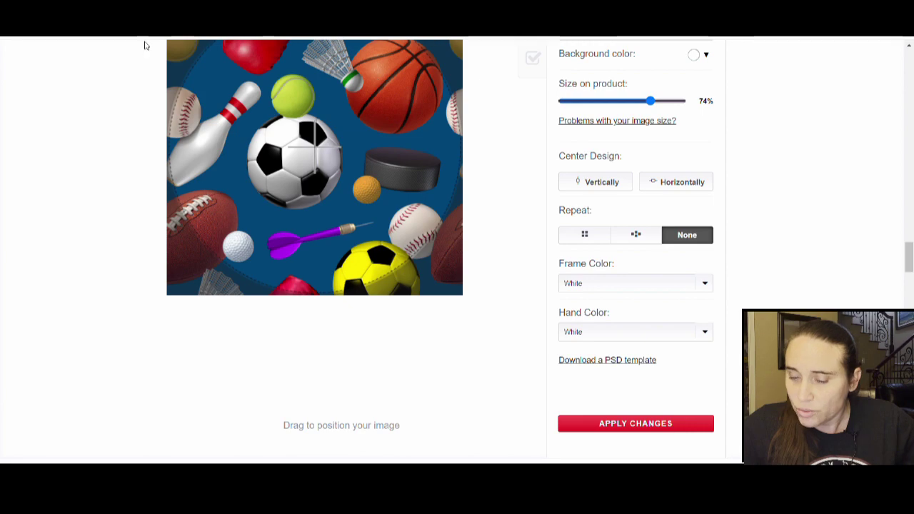
pyautogui.scroll(4, 442, 241)
pyautogui.scroll(-5, 573, 182)
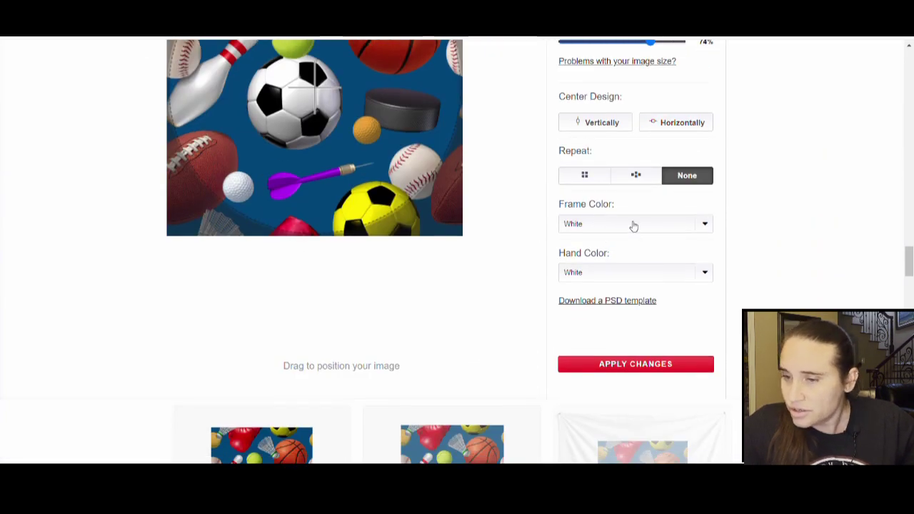
pyautogui.click(704, 277)
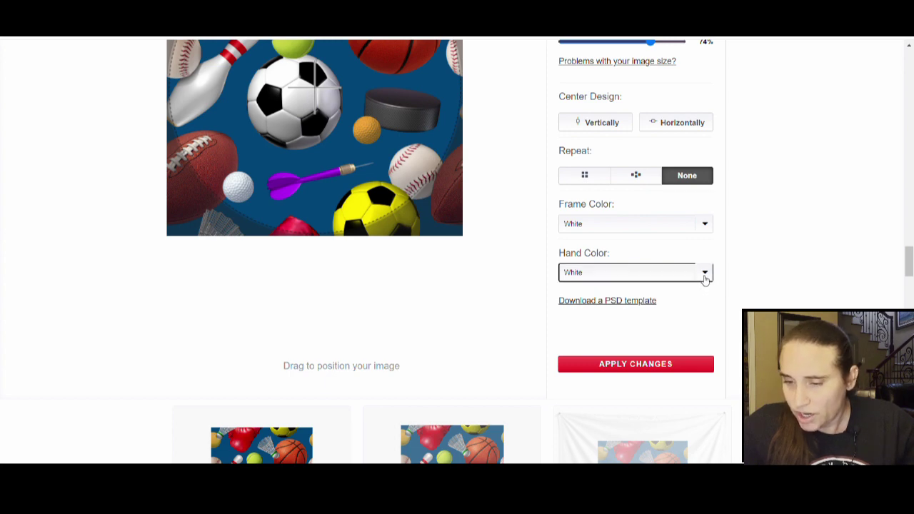
pyautogui.click(711, 229)
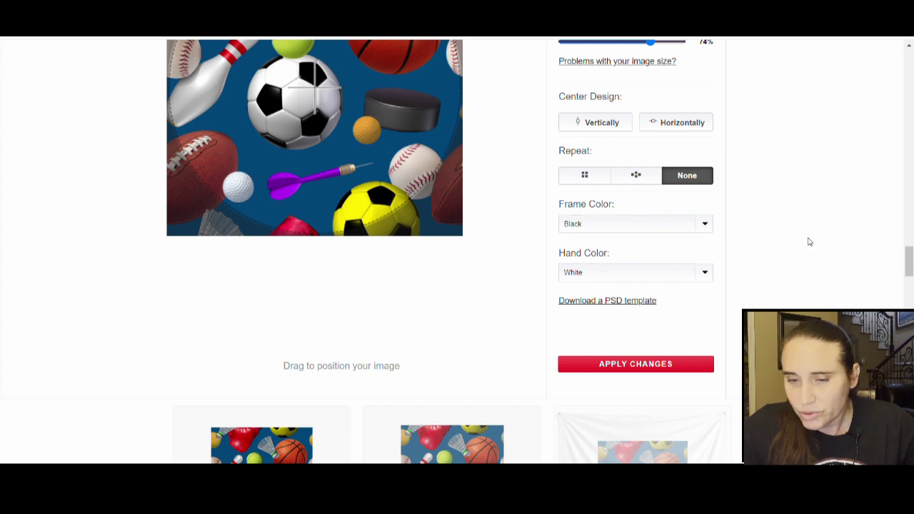
# Scale the Clocks design to 57%, repeat it in a regular grid, and apply the changes.
pyautogui.scroll(2, 807, 239)
pyautogui.moveTo(640, 163); pyautogui.dragTo(630, 164)
pyautogui.scroll(-1, 606, 214)
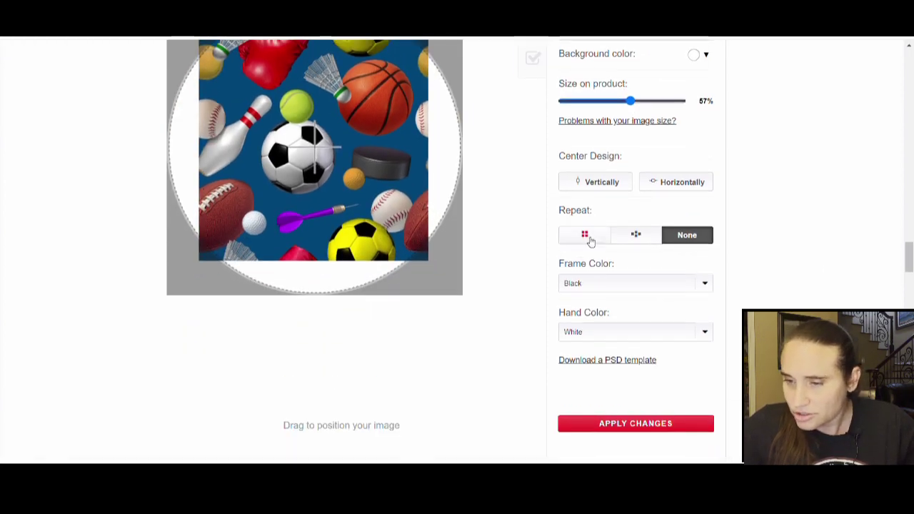
pyautogui.click(587, 235)
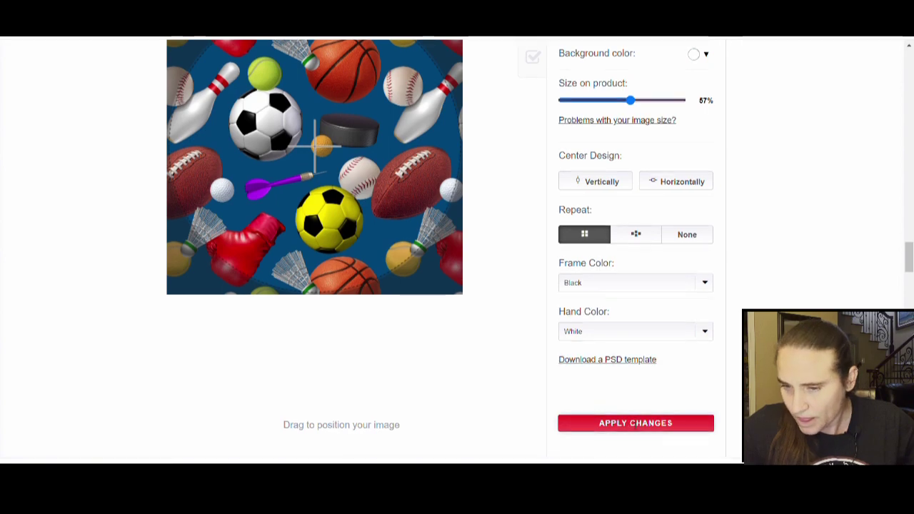
pyautogui.click(636, 423)
# Disable the Art Board Prints product.
pyautogui.scroll(2, 571, 271)
pyautogui.scroll(-5, 128, 224)
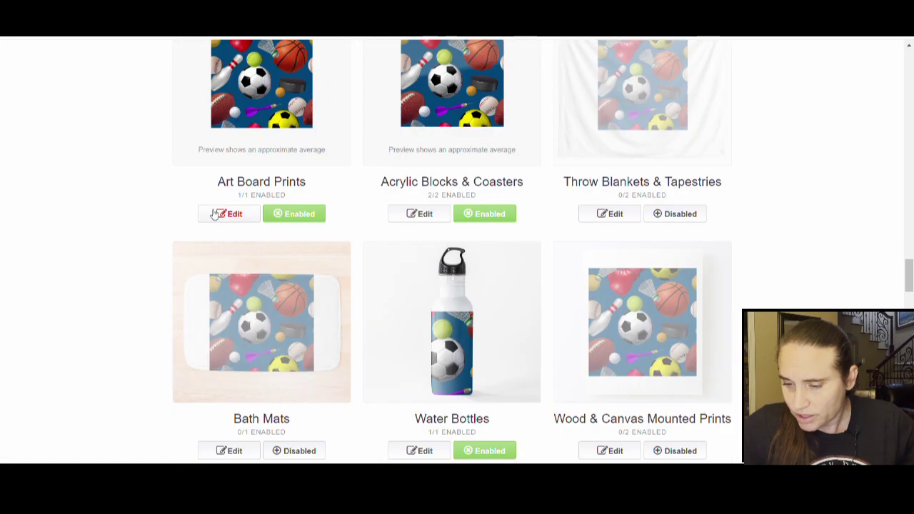
pyautogui.scroll(2, 303, 228)
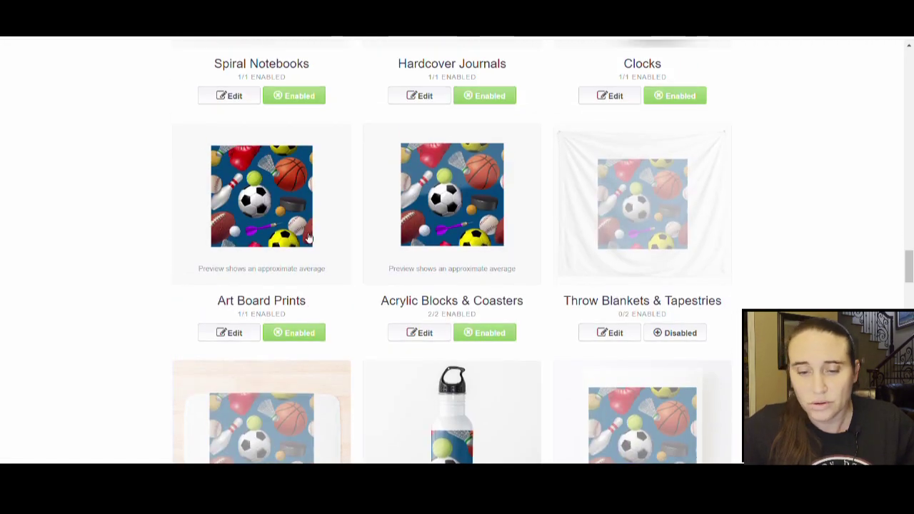
pyautogui.click(301, 331)
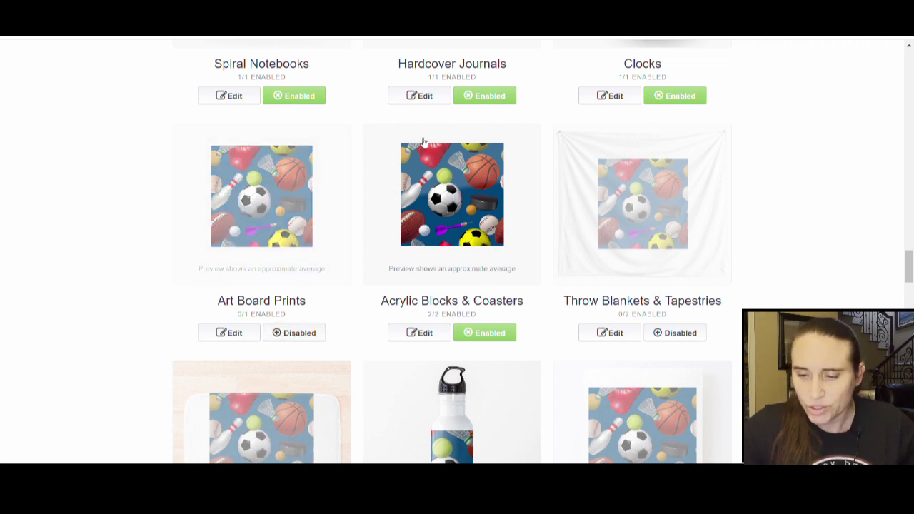
# Review the Acrylic Blocks & Coasters design in its editor and close it without editing.
pyautogui.click(419, 333)
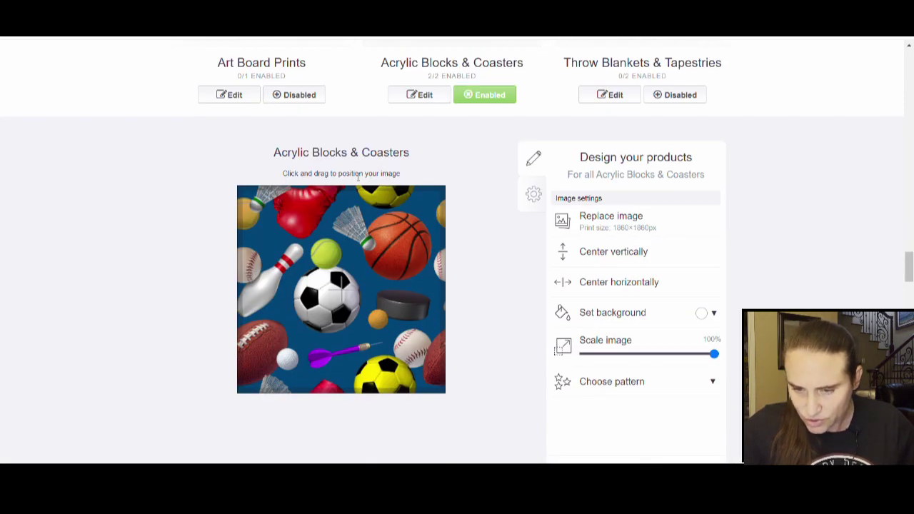
pyautogui.scroll(3, 319, 325)
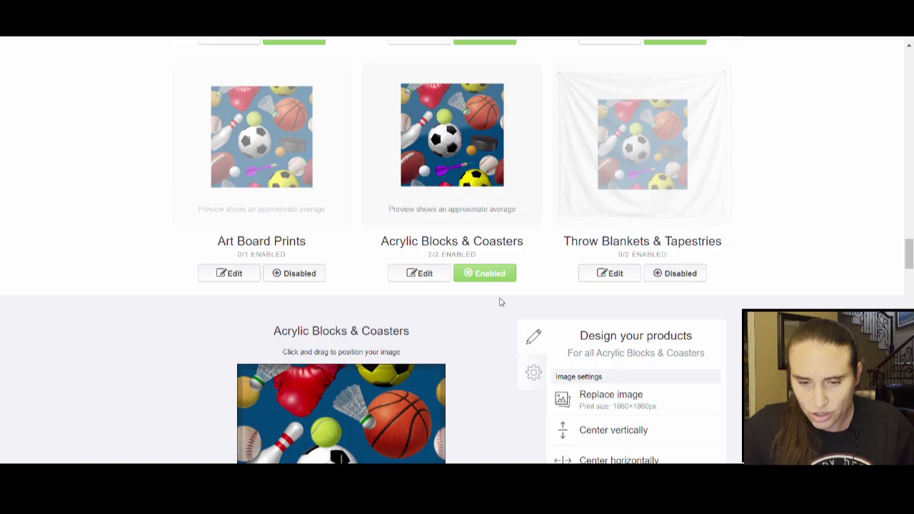
pyautogui.click(411, 274)
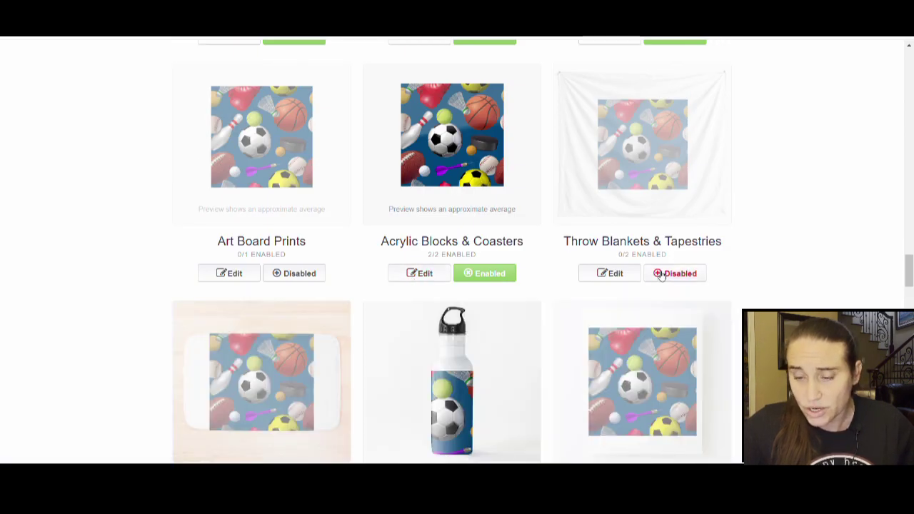
# Enable Throw Blankets & Tapestries, then reduce its image scale with a regular grid pattern and apply the changes.
pyautogui.click(659, 274)
pyautogui.click(610, 274)
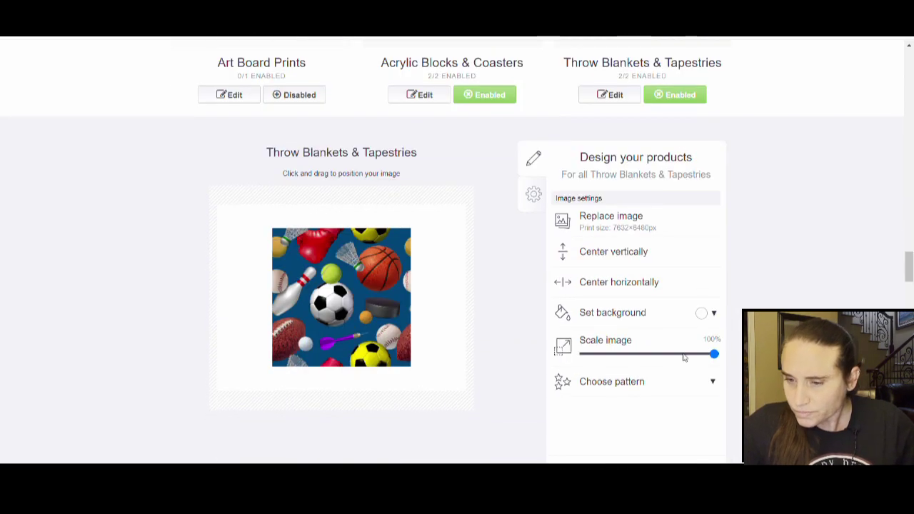
pyautogui.click(683, 354)
pyautogui.click(686, 386)
pyautogui.click(691, 404)
pyautogui.scroll(-3, 685, 342)
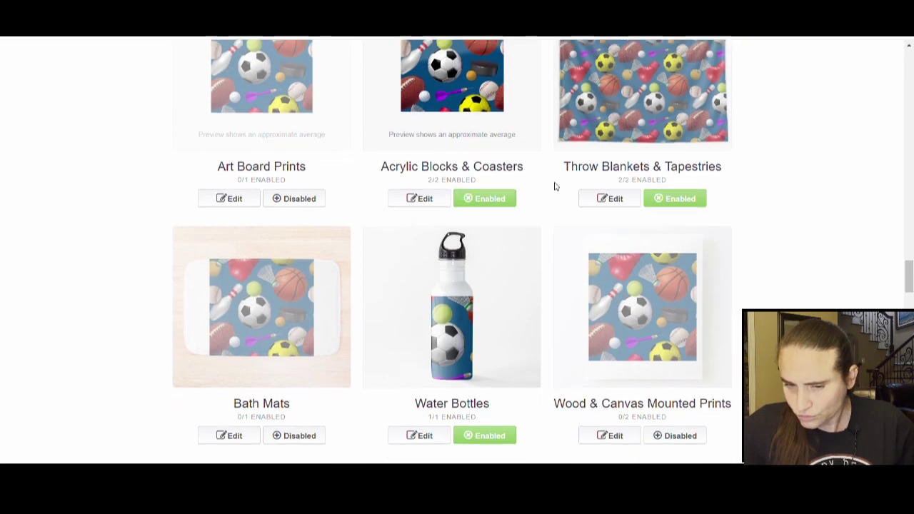
# Enable Bath Mats, then scale its design to 82% with a regular grid pattern and apply the changes.
pyautogui.scroll(-2, 552, 185)
pyautogui.scroll(3, 275, 92)
pyautogui.scroll(-3, 262, 378)
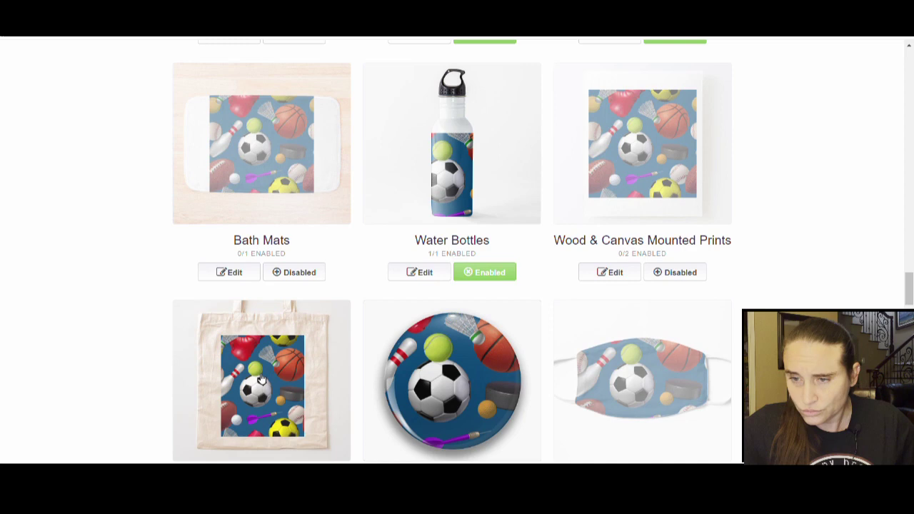
pyautogui.click(299, 272)
pyautogui.click(208, 272)
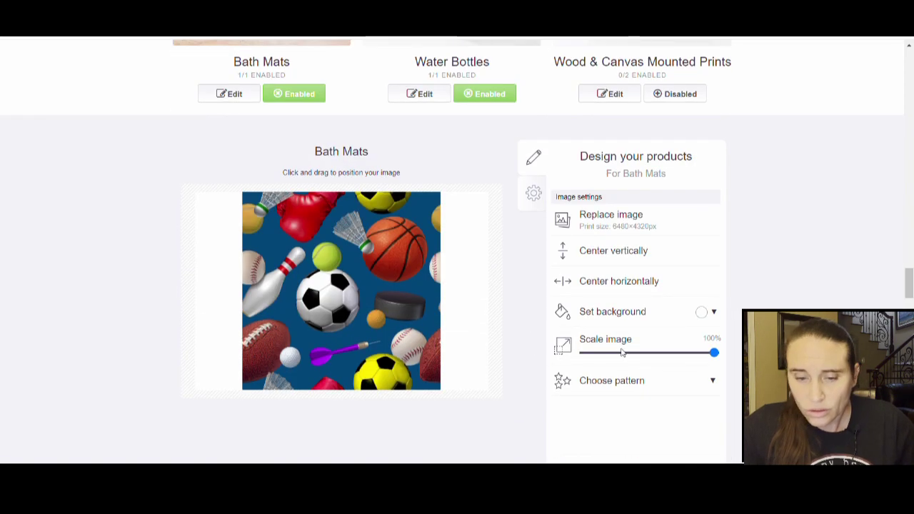
pyautogui.moveTo(697, 352); pyautogui.dragTo(689, 353)
pyautogui.click(678, 382)
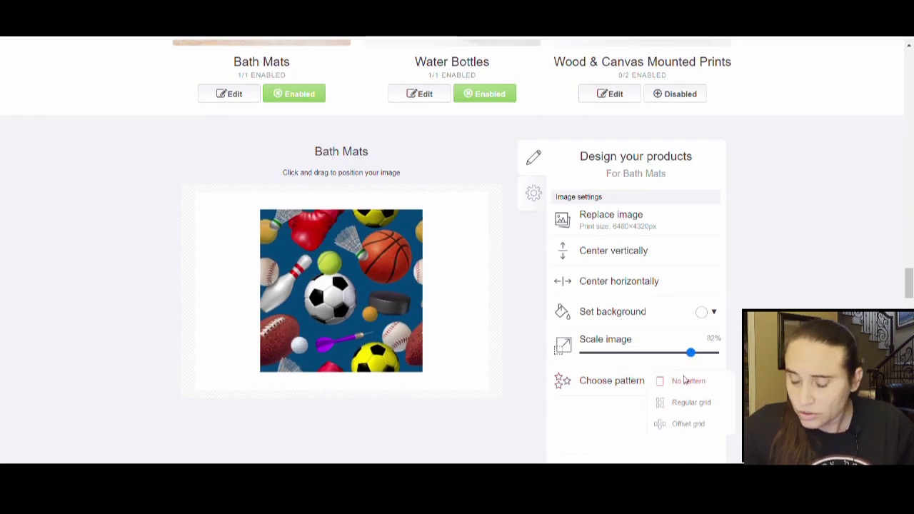
pyautogui.click(681, 403)
pyautogui.scroll(-2, 681, 404)
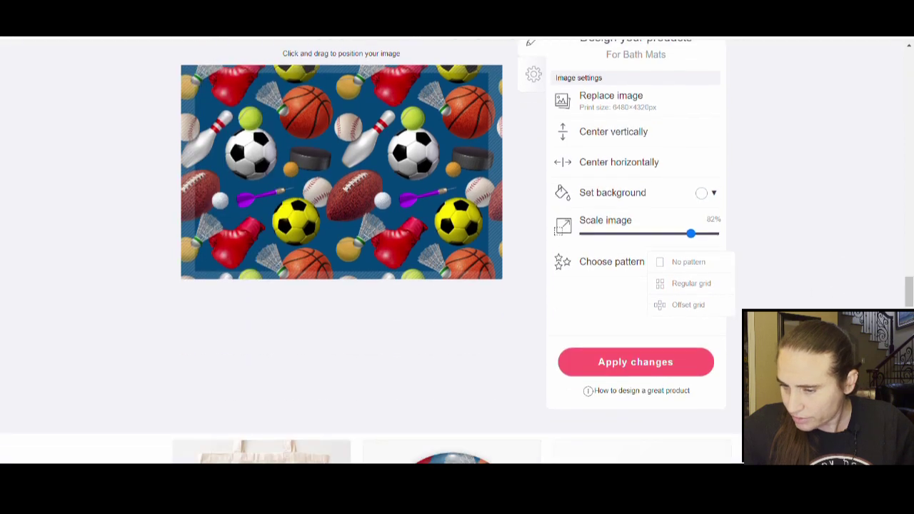
pyautogui.click(644, 368)
# Scale the Water Bottles design to 43% with a regular grid pattern and apply the changes.
pyautogui.click(421, 272)
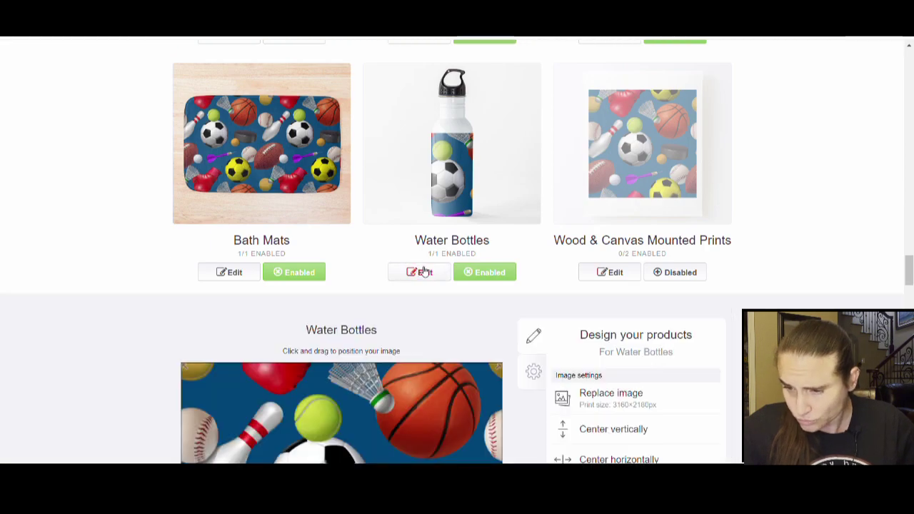
pyautogui.click(637, 262)
pyautogui.click(671, 293)
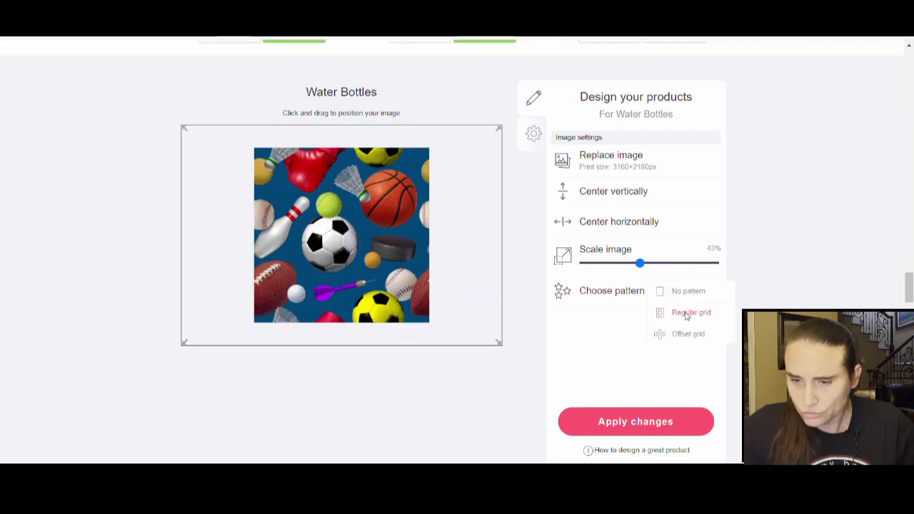
pyautogui.click(685, 314)
pyautogui.scroll(-1, 682, 389)
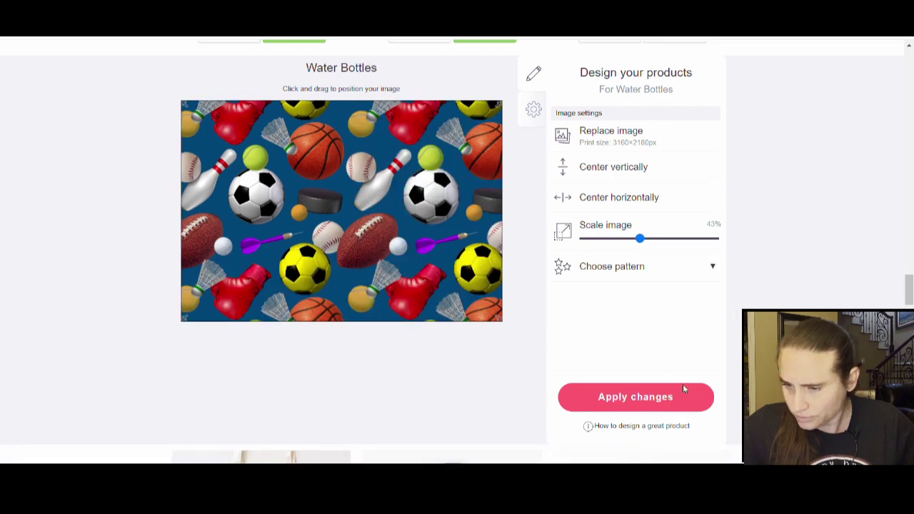
pyautogui.click(683, 388)
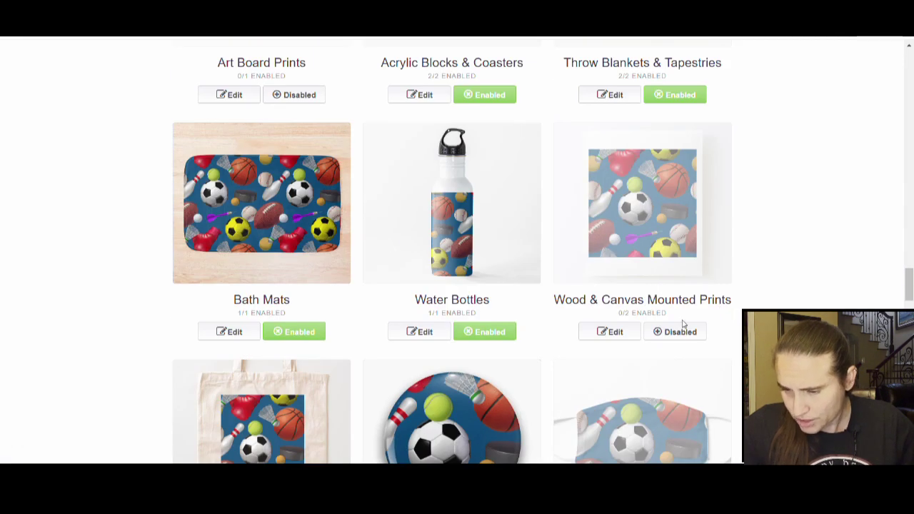
# Disable the Cotton Tote Bags and Pin Buttons products.
pyautogui.scroll(-3, 610, 220)
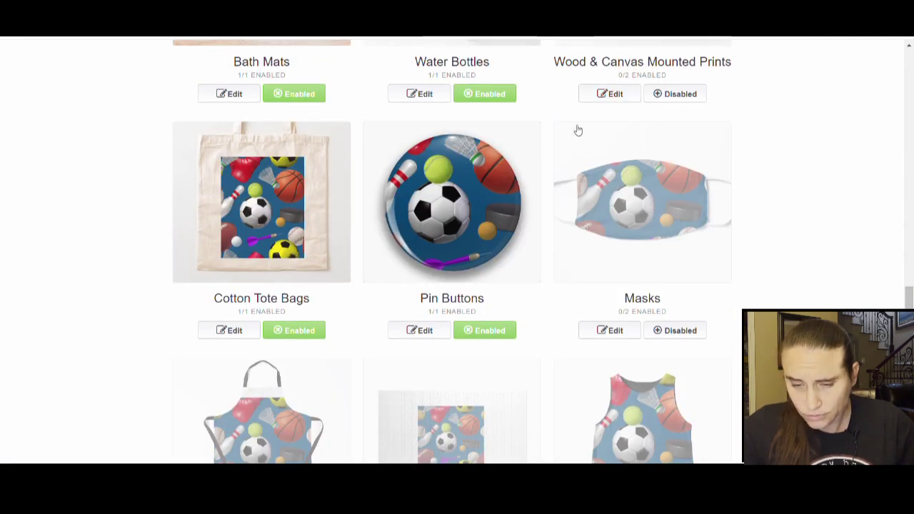
pyautogui.click(301, 330)
pyautogui.click(485, 330)
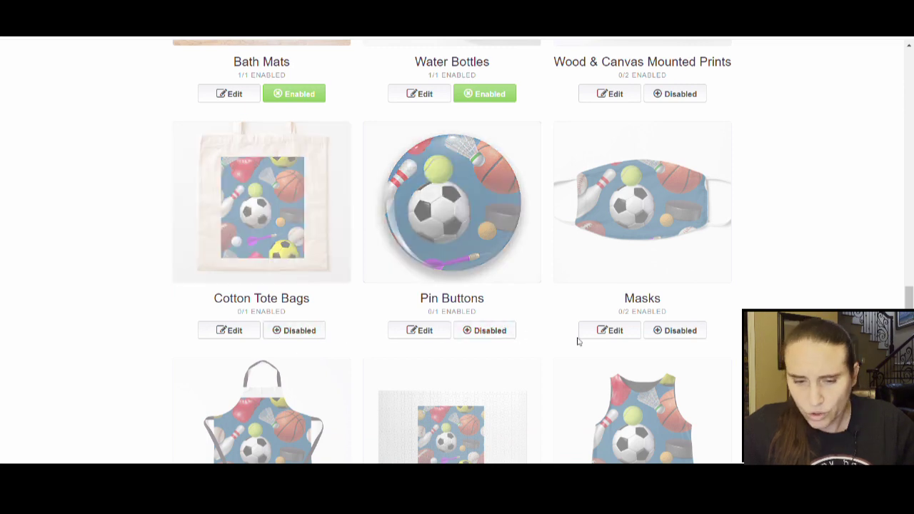
# Enable Masks, then scale its design to 46% with a regular grid pattern and apply the changes.
pyautogui.click(675, 330)
pyautogui.click(618, 336)
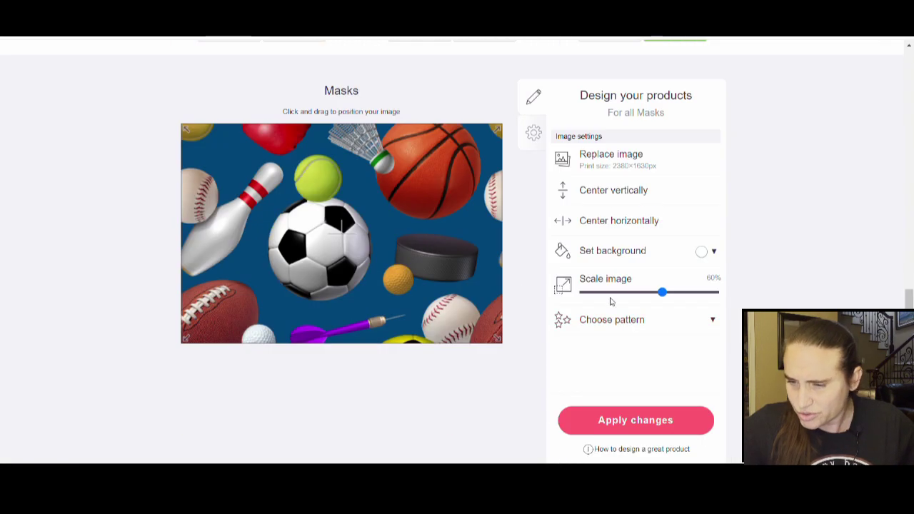
pyautogui.click(642, 293)
pyautogui.click(703, 319)
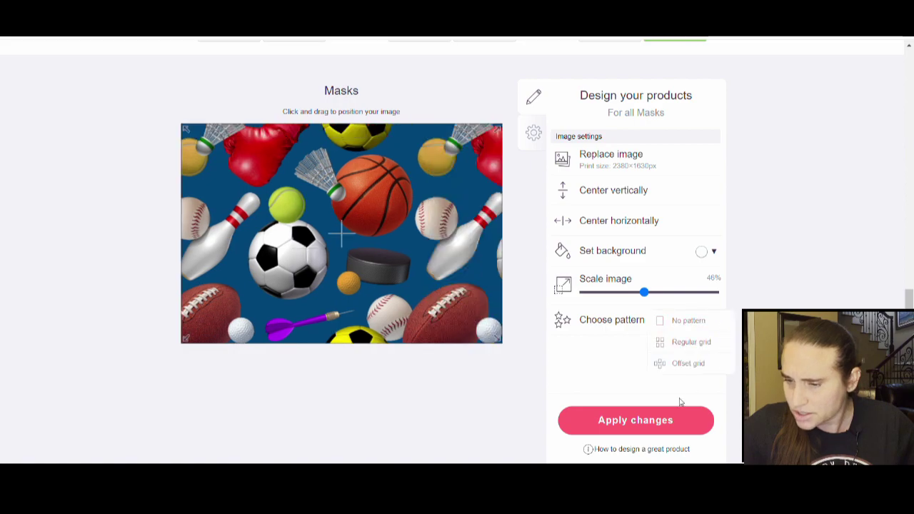
pyautogui.click(664, 421)
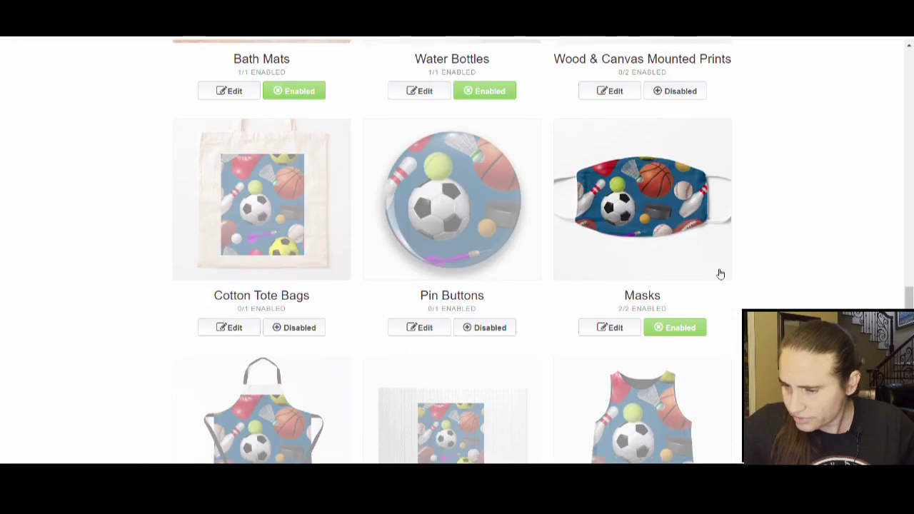
# Enable Aprons, then scale its design to 55% with a regular grid pattern and apply the changes.
pyautogui.scroll(-5, 242, 265)
pyautogui.click(296, 211)
pyautogui.click(238, 211)
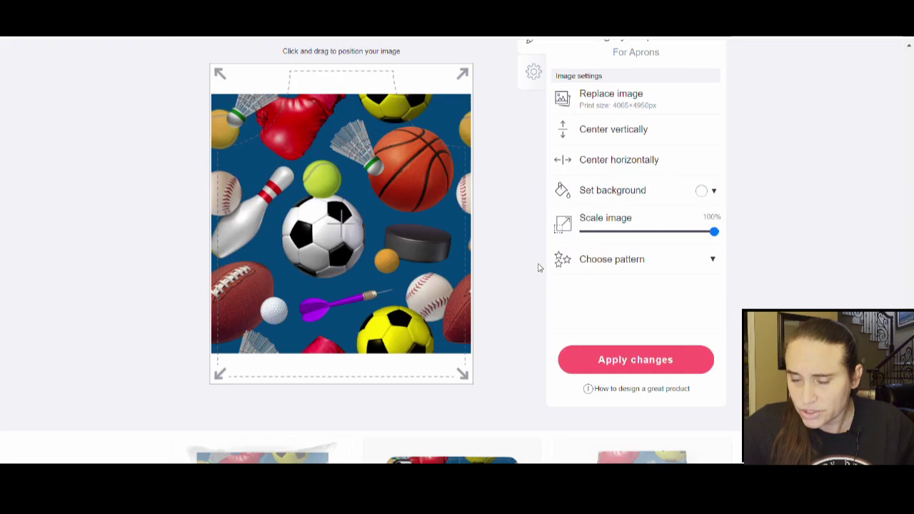
pyautogui.click(656, 234)
pyautogui.click(673, 260)
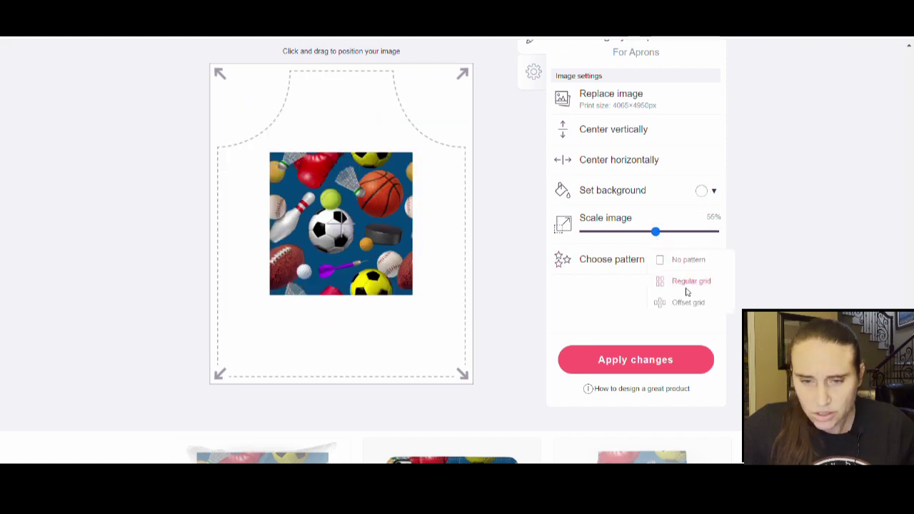
pyautogui.click(657, 360)
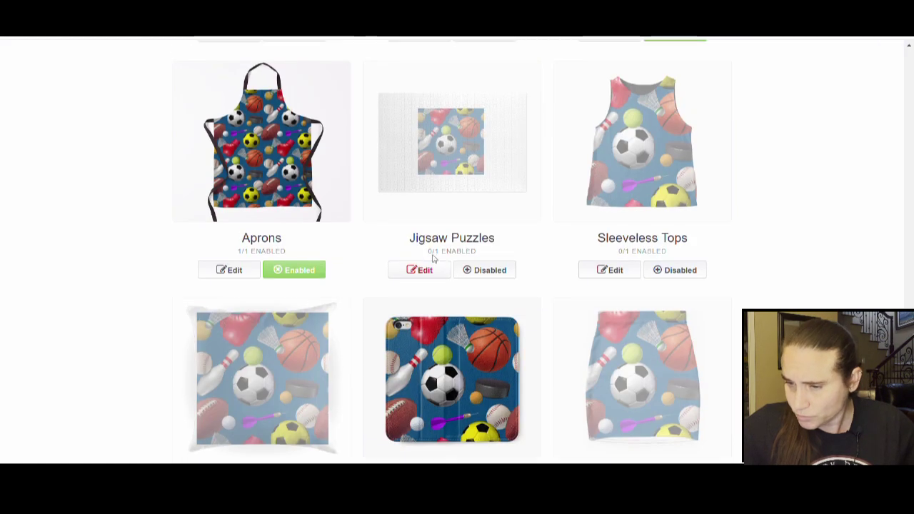
# Enable Sleeveless Tops, then scale its design to 50% with a regular grid pattern and apply the changes.
pyautogui.click(663, 272)
pyautogui.click(626, 279)
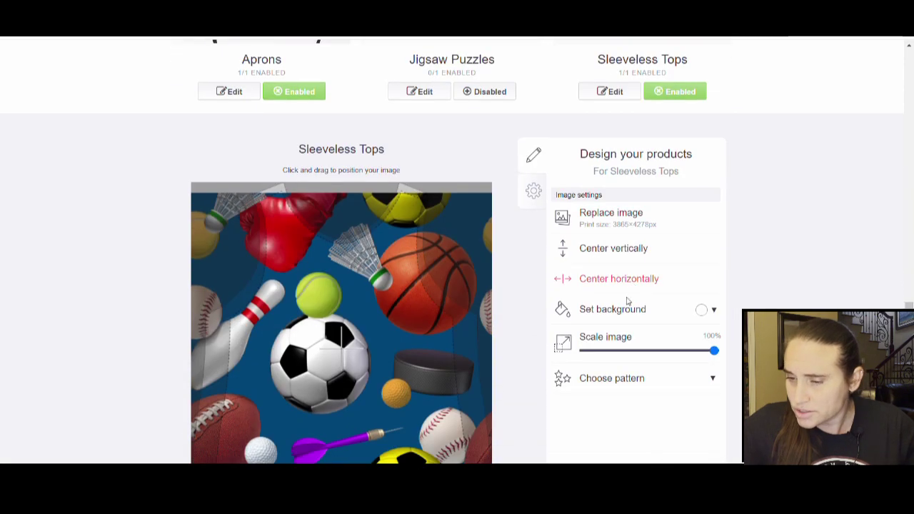
pyautogui.click(674, 350)
pyautogui.click(675, 376)
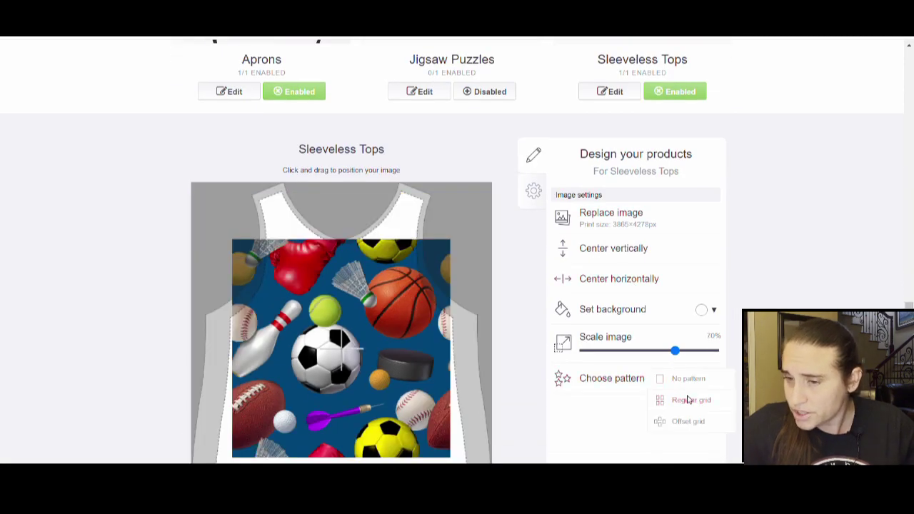
pyautogui.click(687, 399)
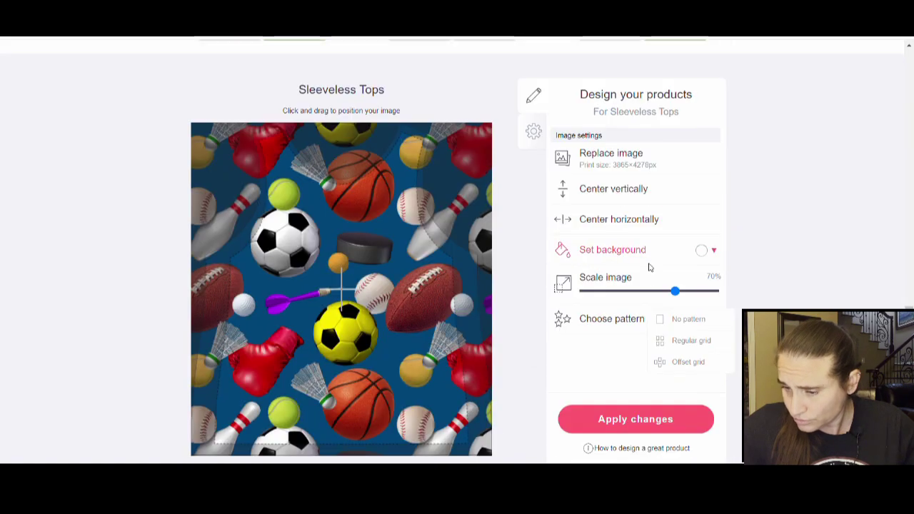
pyautogui.click(649, 291)
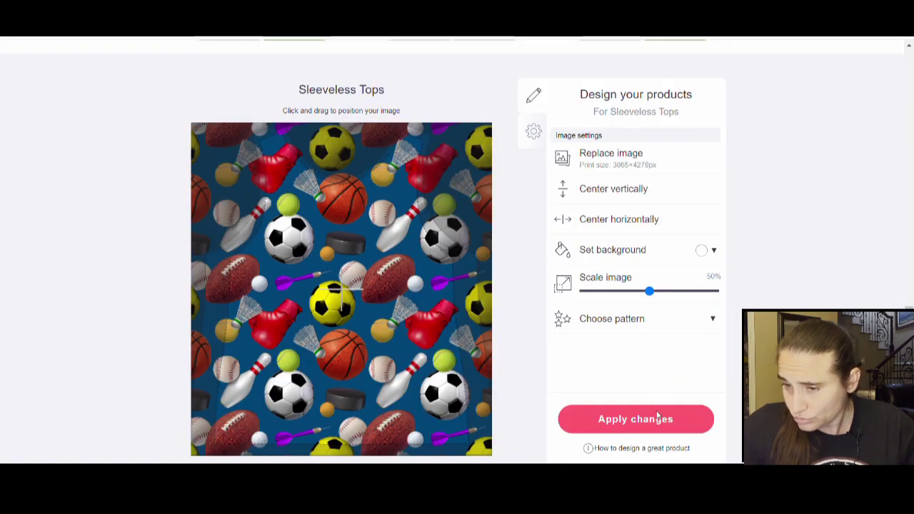
pyautogui.click(658, 416)
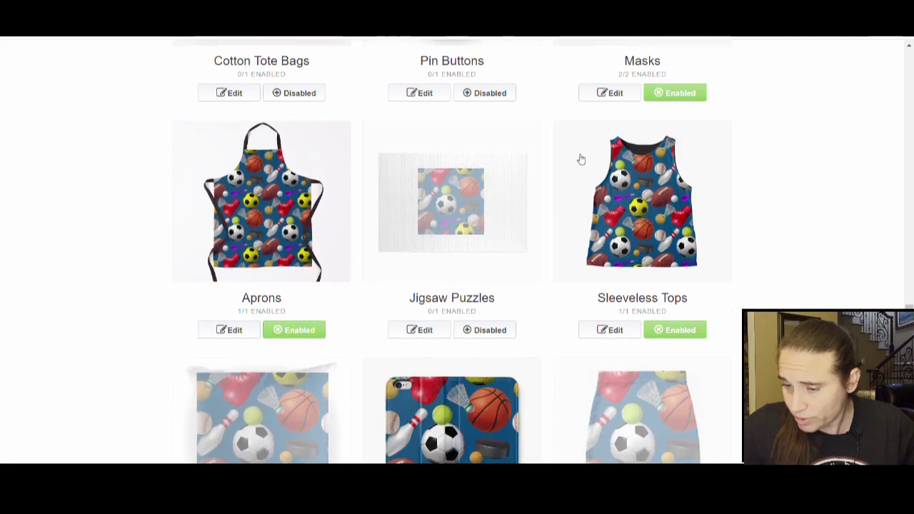
# Enable Floor Pillows with its design scaled to 59% in a regular grid pattern and apply the changes.
pyautogui.scroll(-3, 179, 292)
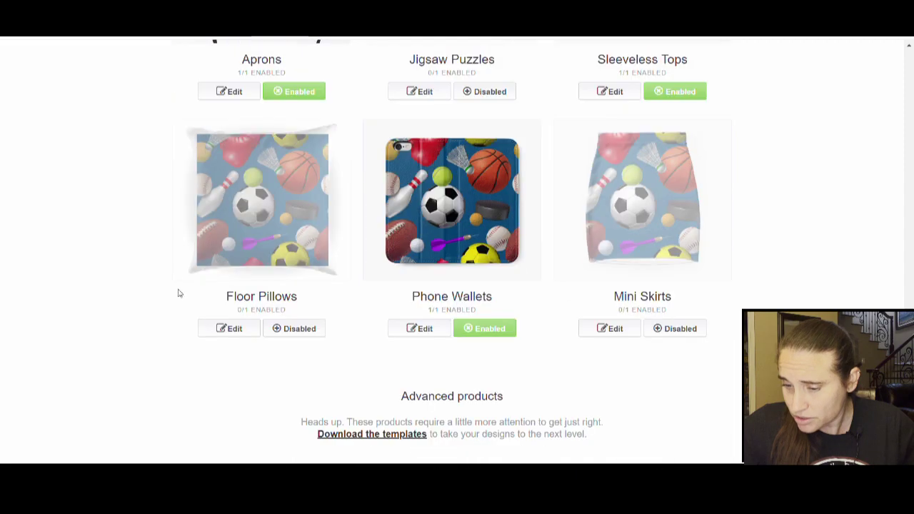
pyautogui.click(236, 330)
pyautogui.click(657, 289)
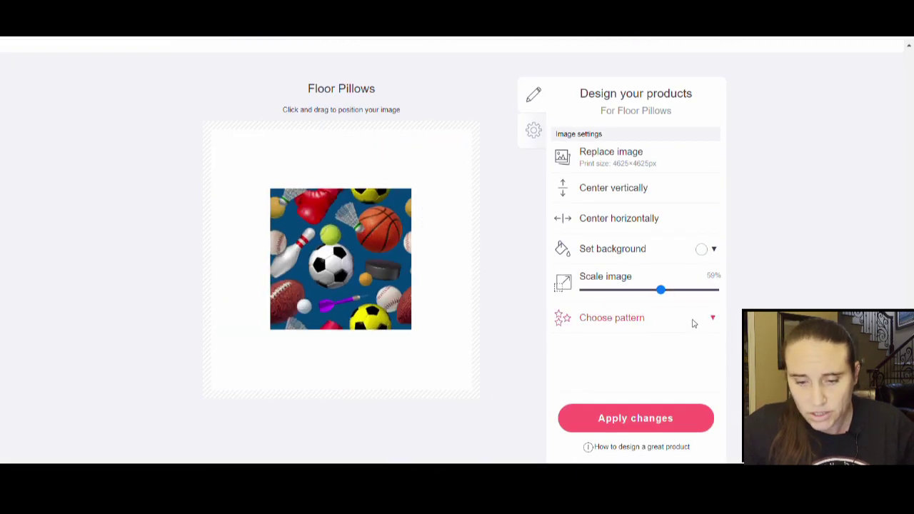
pyautogui.click(692, 321)
pyautogui.click(701, 341)
pyautogui.scroll(-1, 521, 383)
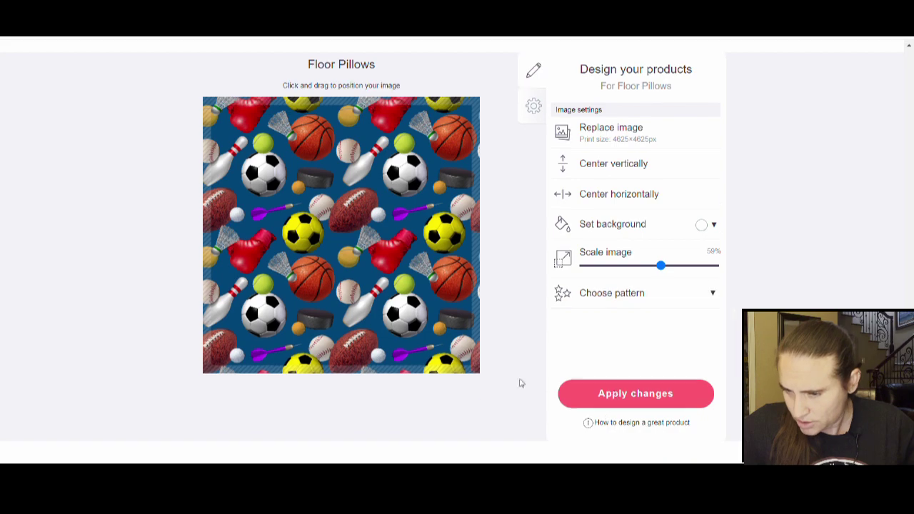
pyautogui.press('Escape')
# Scale the Phone Wallets design to 42% with a regular grid pattern and apply the changes.
pyautogui.scroll(4, 196, 289)
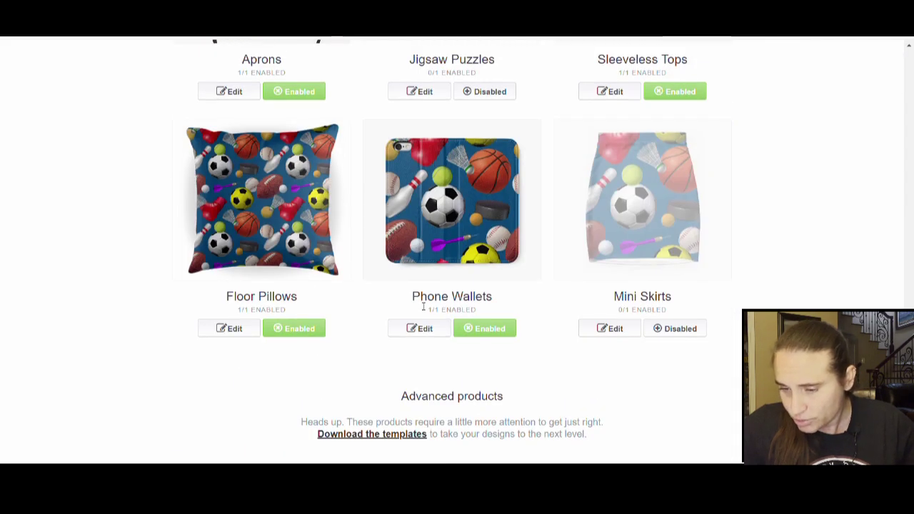
pyautogui.click(426, 331)
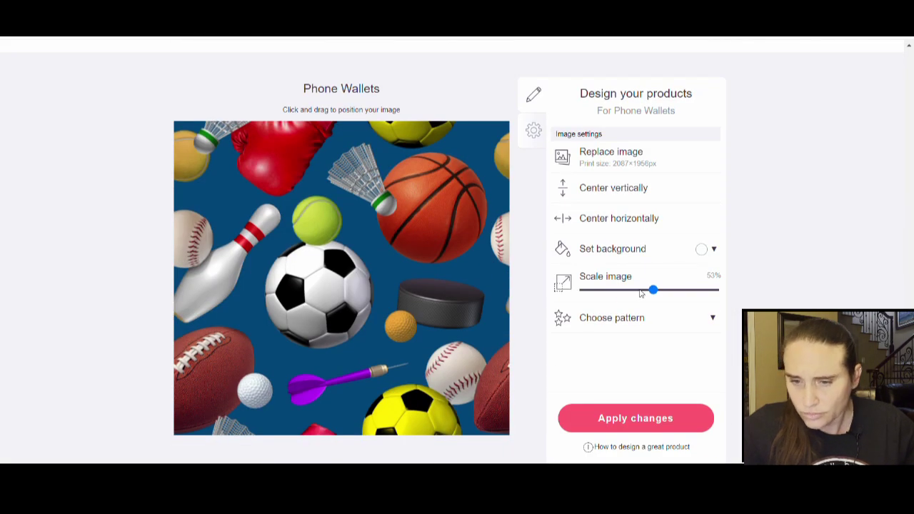
pyautogui.click(640, 291)
pyautogui.click(681, 321)
pyautogui.click(642, 410)
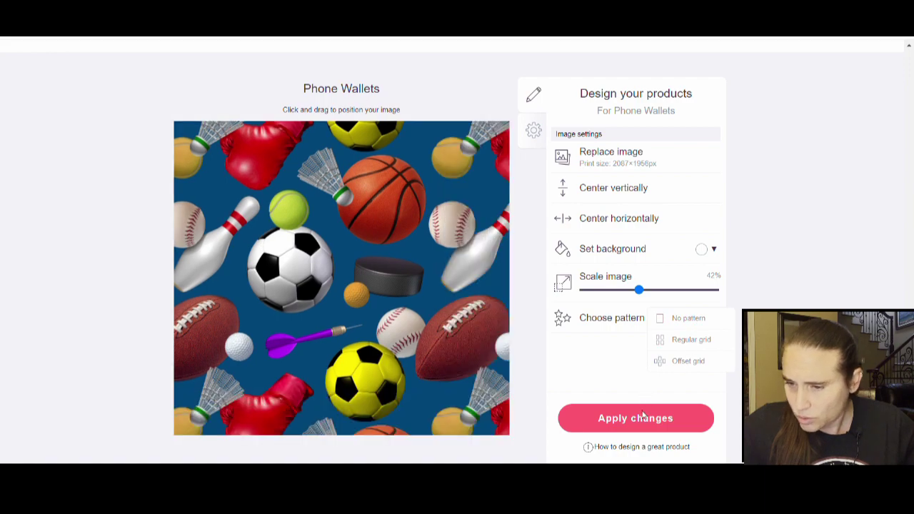
# Enable Mini Skirts, then scale its design to 45% with a regular grid pattern and apply the changes.
pyautogui.scroll(3, 605, 241)
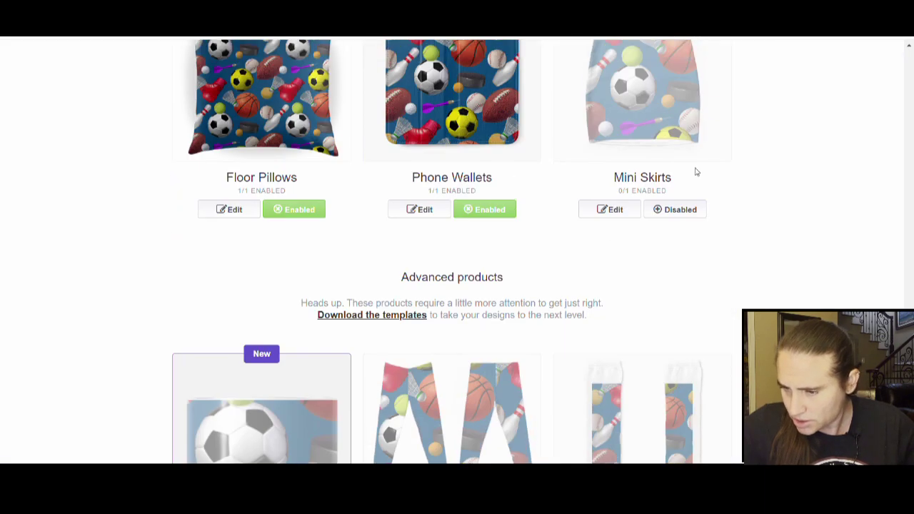
pyautogui.click(681, 209)
pyautogui.click(603, 211)
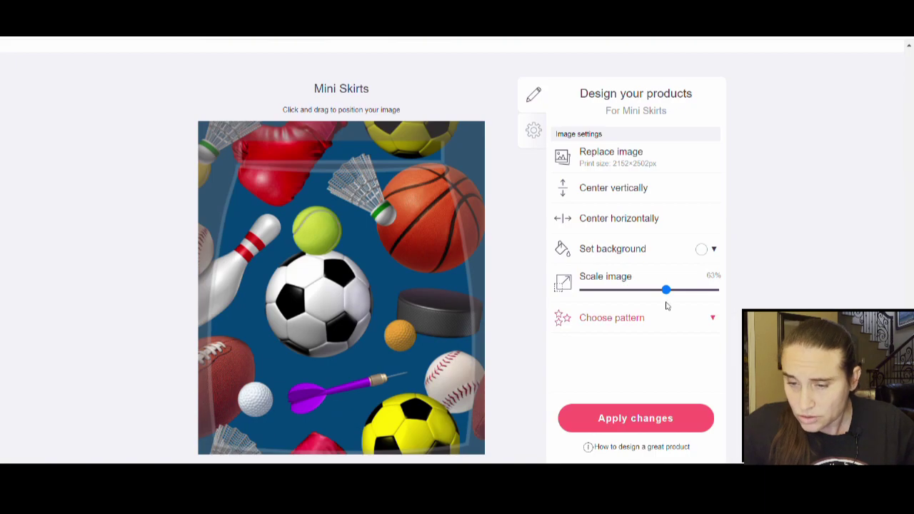
pyautogui.moveTo(665, 289); pyautogui.dragTo(643, 289)
pyautogui.click(687, 320)
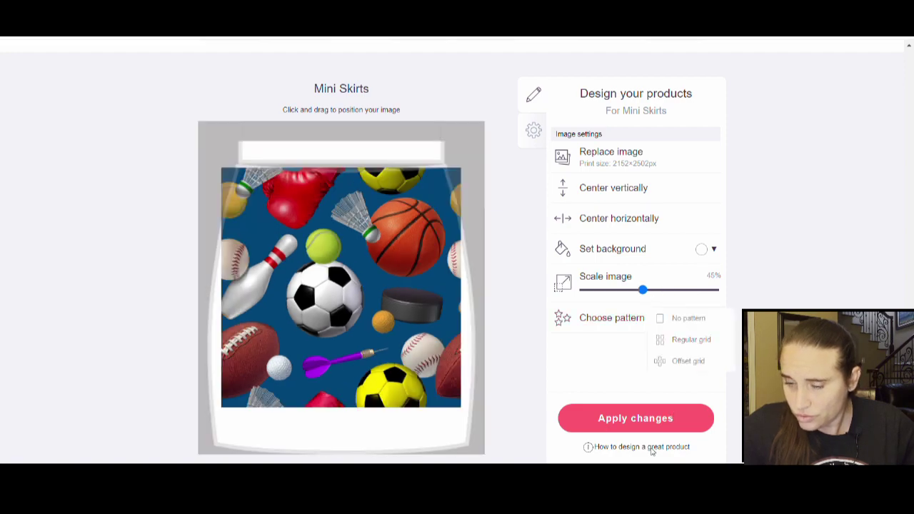
pyautogui.click(664, 429)
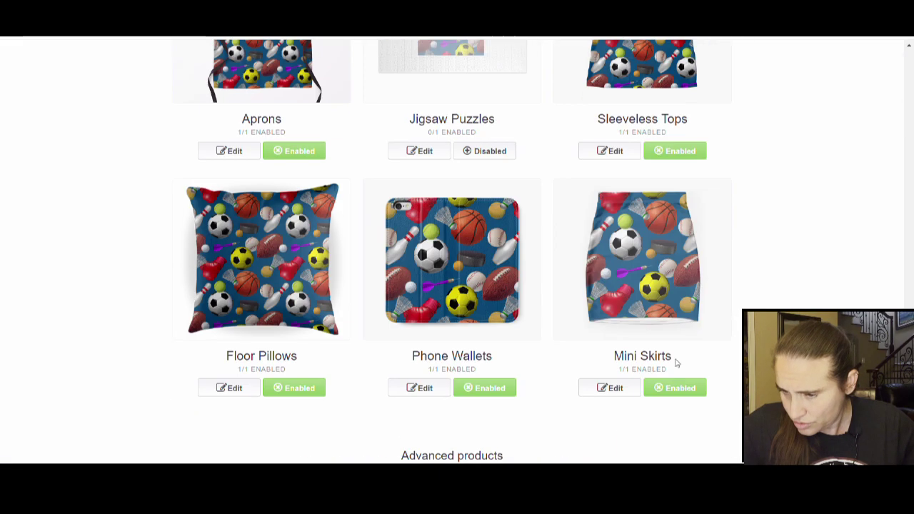
# Enable Pet Bowls, then scale its design to 36% and repeat it in a regular grid pattern.
pyautogui.scroll(-7, 290, 257)
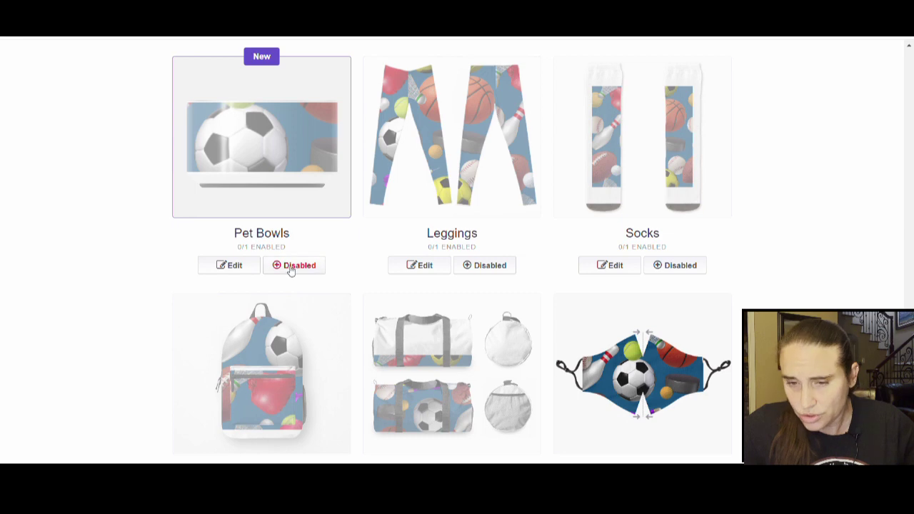
pyautogui.click(289, 266)
pyautogui.click(242, 272)
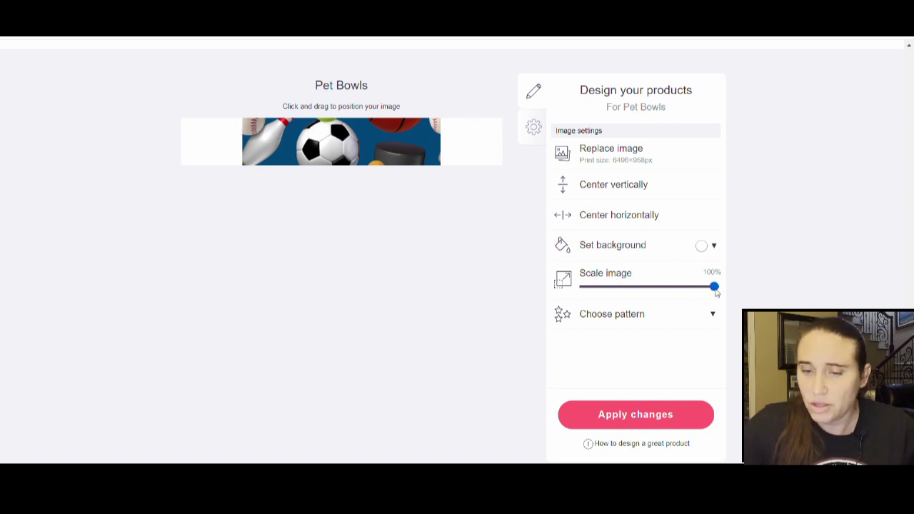
pyautogui.moveTo(713, 287); pyautogui.dragTo(631, 288)
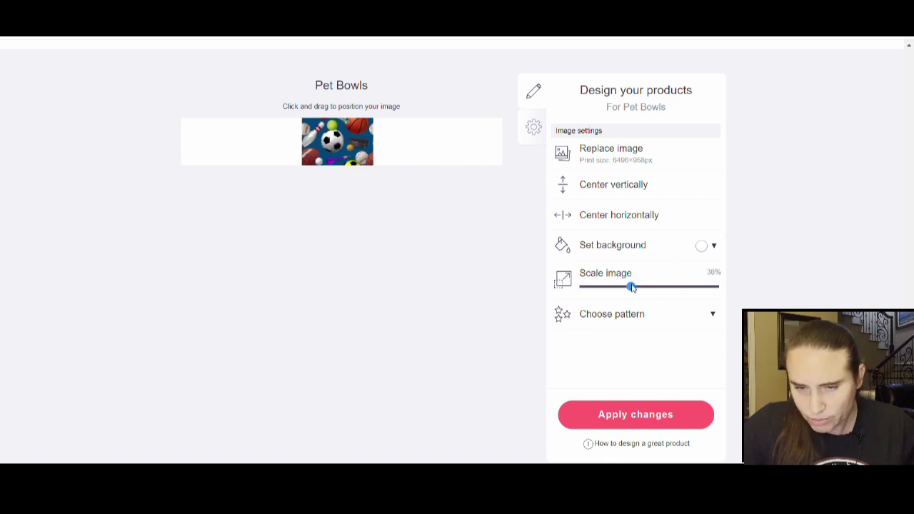
pyautogui.click(694, 315)
pyautogui.click(697, 339)
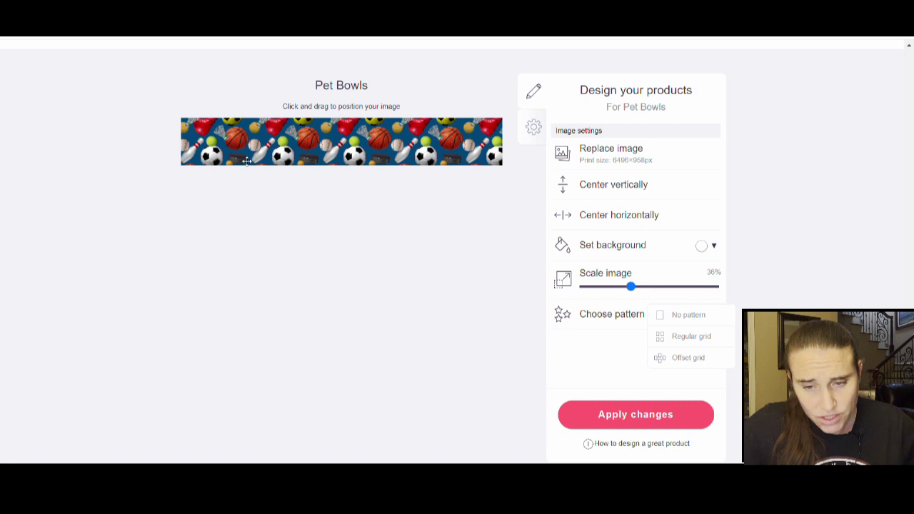
# Reposition the Pet Bowls pattern so a row of whole soccer balls runs along the strip, and apply the changes.
pyautogui.moveTo(423, 139); pyautogui.dragTo(413, 114)
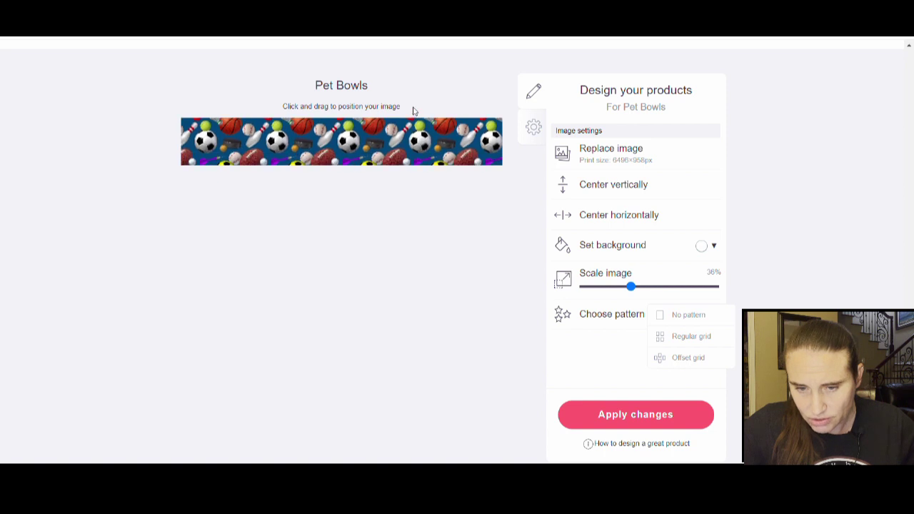
pyautogui.moveTo(441, 167); pyautogui.dragTo(465, 127)
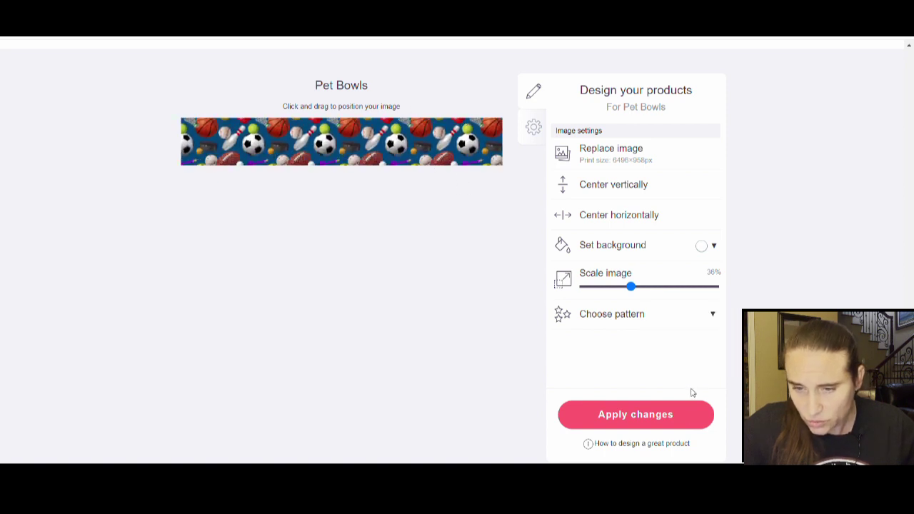
pyautogui.click(675, 420)
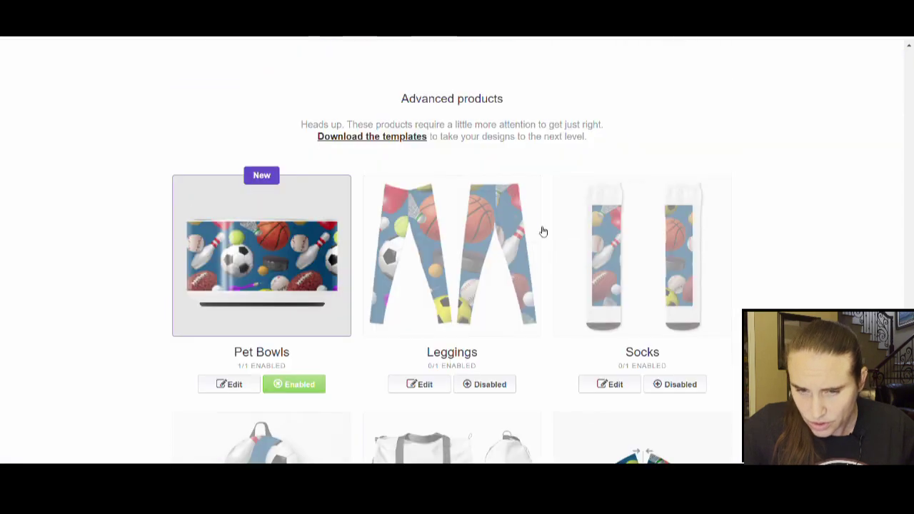
# Enable Leggings, then scale its design to 57% with a regular grid pattern and apply the changes.
pyautogui.scroll(-2, 405, 278)
pyautogui.click(490, 263)
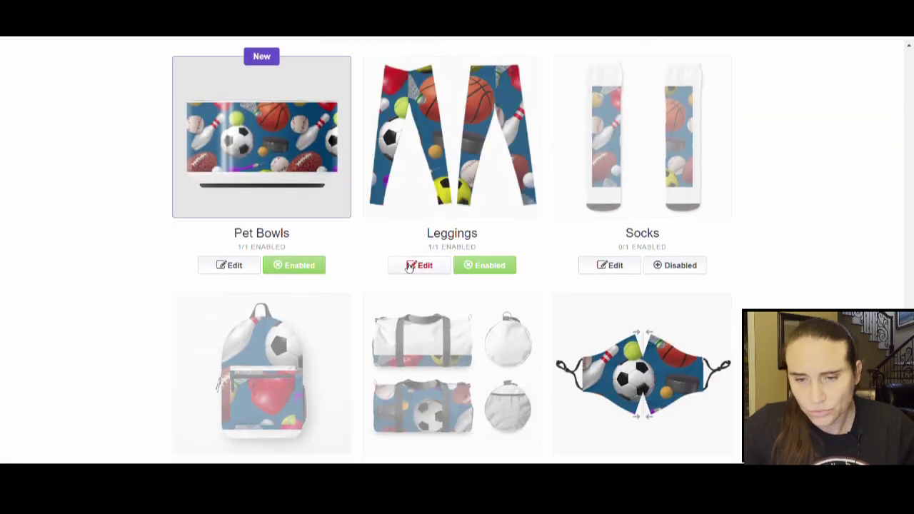
pyautogui.click(394, 268)
pyautogui.scroll(-2, 757, 153)
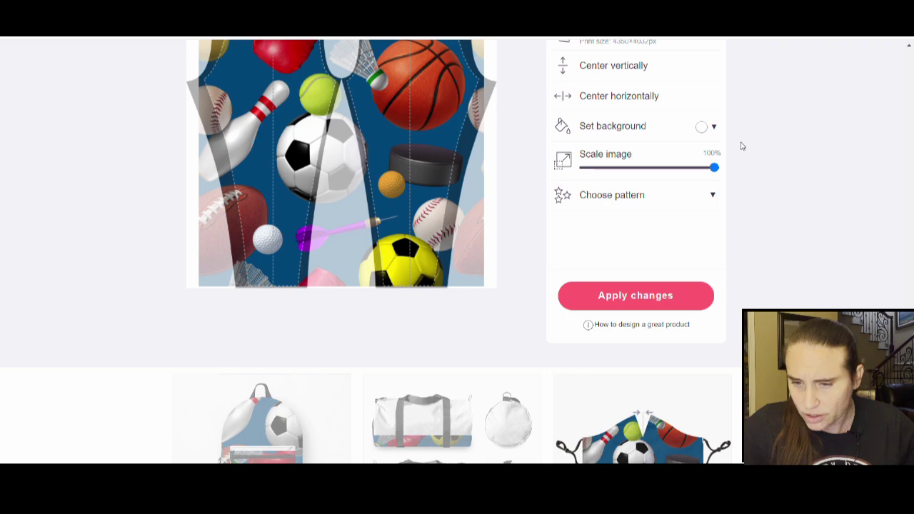
pyautogui.click(658, 170)
pyautogui.click(674, 194)
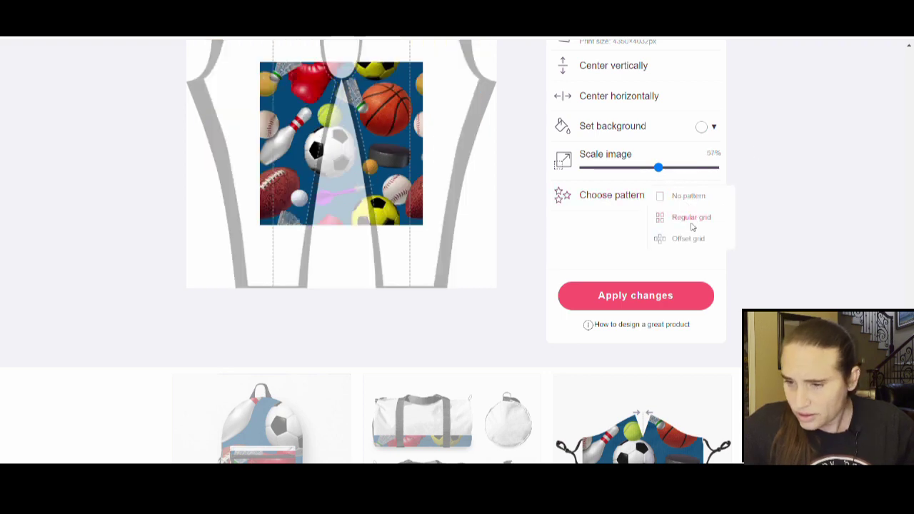
pyautogui.click(689, 218)
pyautogui.click(655, 308)
pyautogui.click(653, 269)
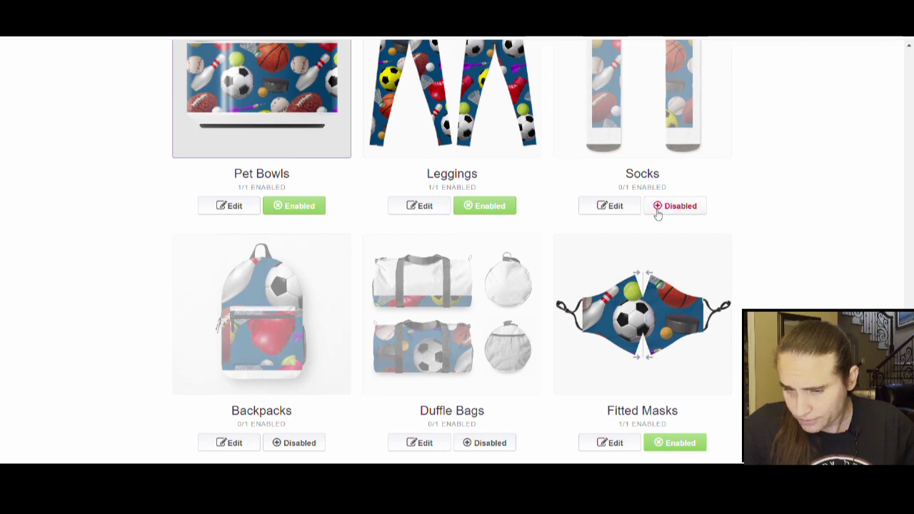
# Enable Socks and move its design toward the upper-left corner of the sock template.
pyautogui.click(658, 205)
pyautogui.click(605, 205)
pyautogui.scroll(-2, 561, 204)
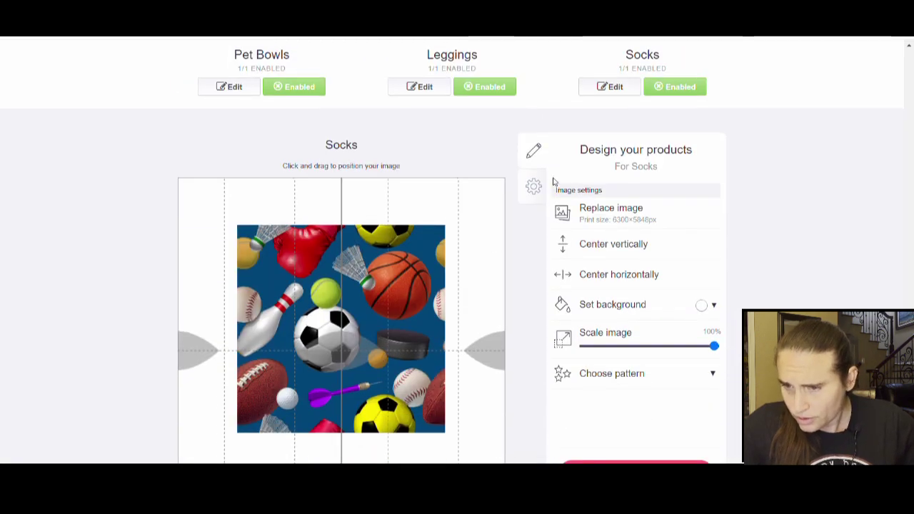
pyautogui.scroll(-2, 554, 182)
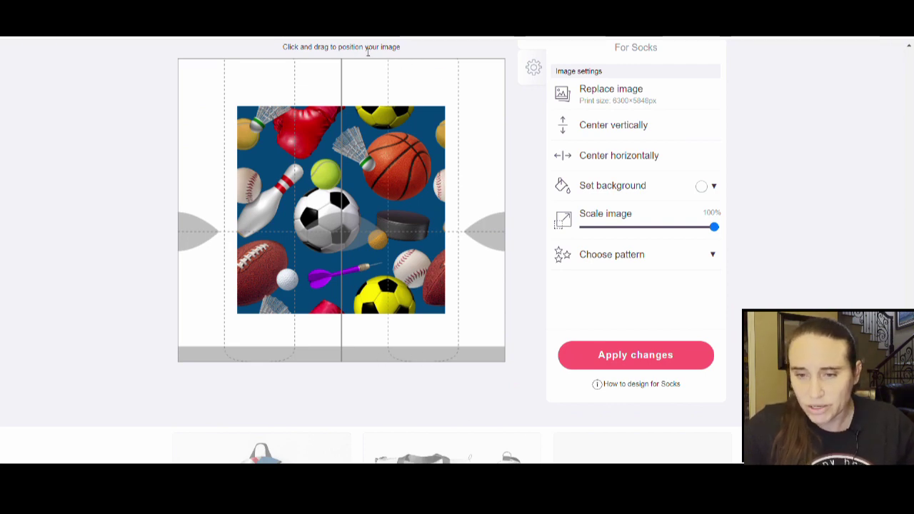
pyautogui.moveTo(421, 279); pyautogui.dragTo(358, 227)
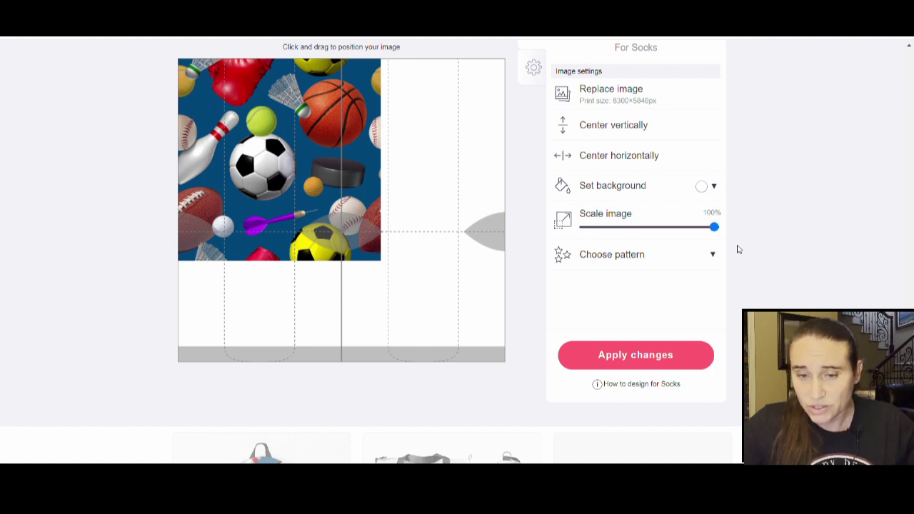
pyautogui.moveTo(284, 231); pyautogui.dragTo(263, 224)
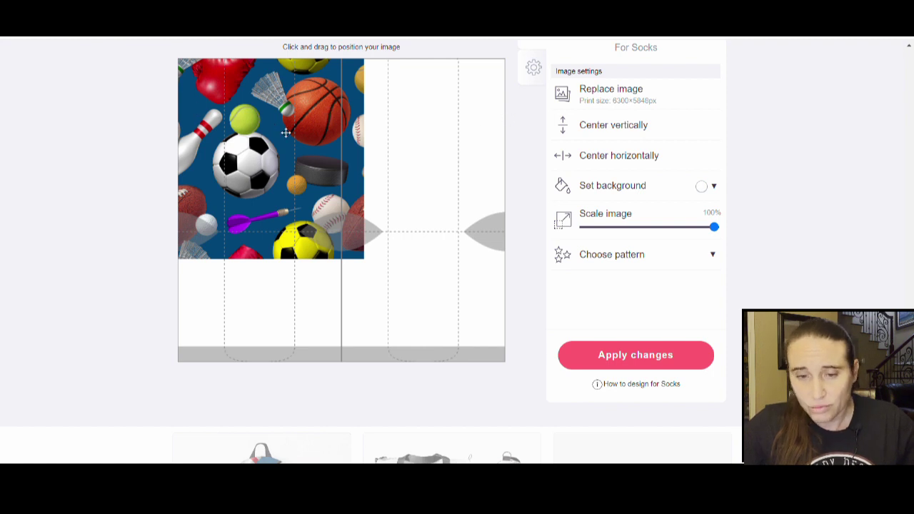
pyautogui.moveTo(285, 133); pyautogui.dragTo(314, 152)
# Repeat the Socks design in a regular grid pattern, check the product preview, and apply the changes.
pyautogui.click(714, 258)
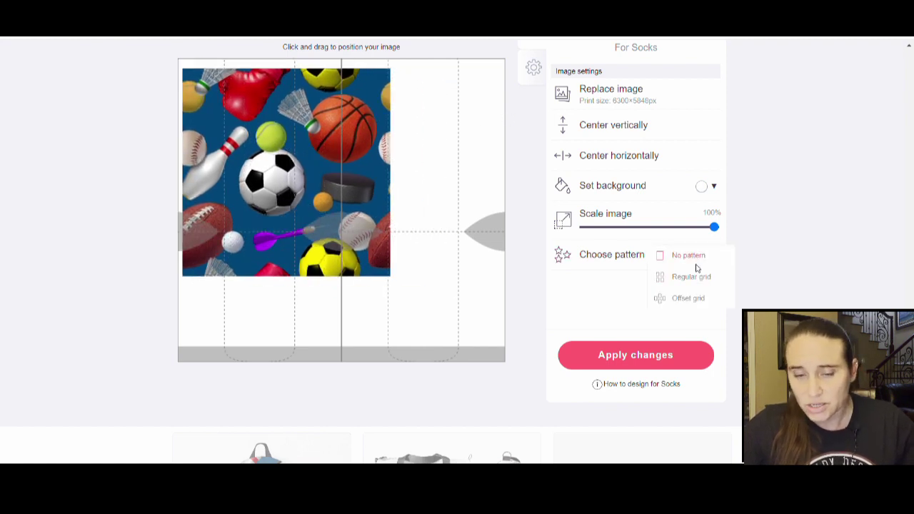
pyautogui.click(675, 282)
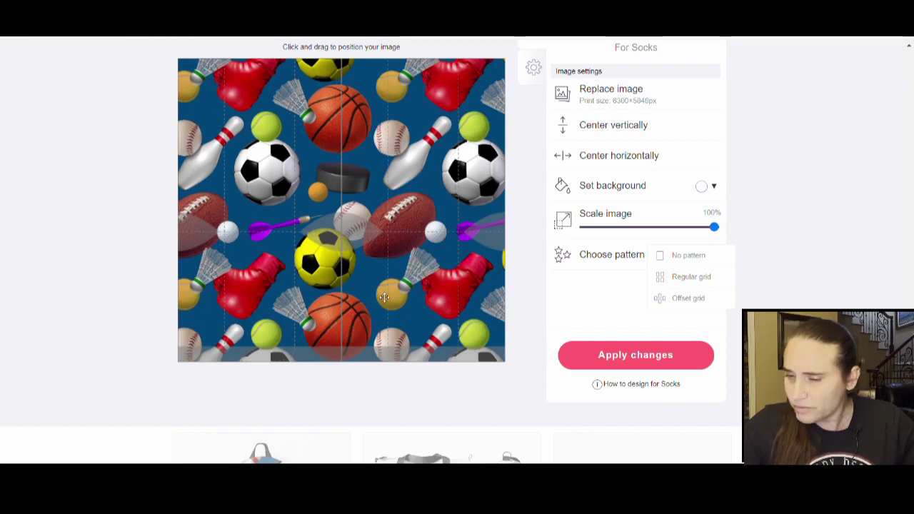
pyautogui.scroll(3, 569, 308)
pyautogui.scroll(2, 569, 308)
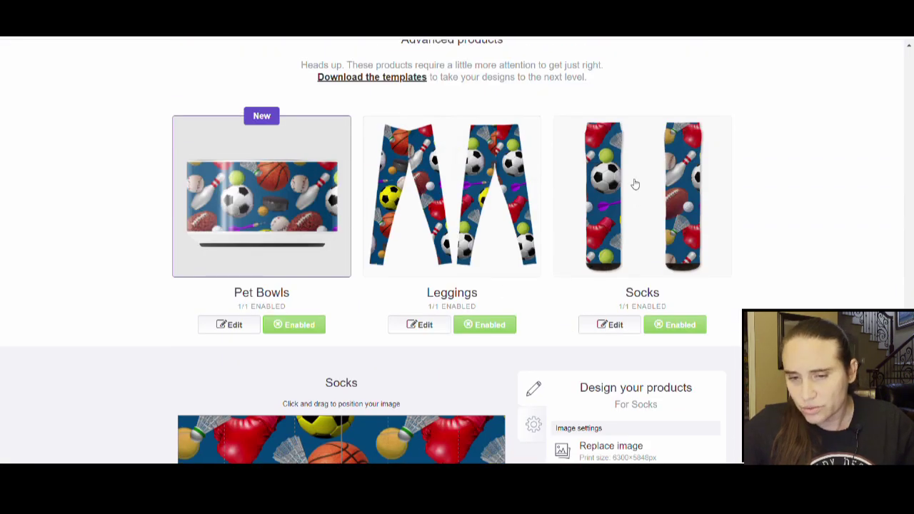
pyautogui.scroll(-6, 635, 355)
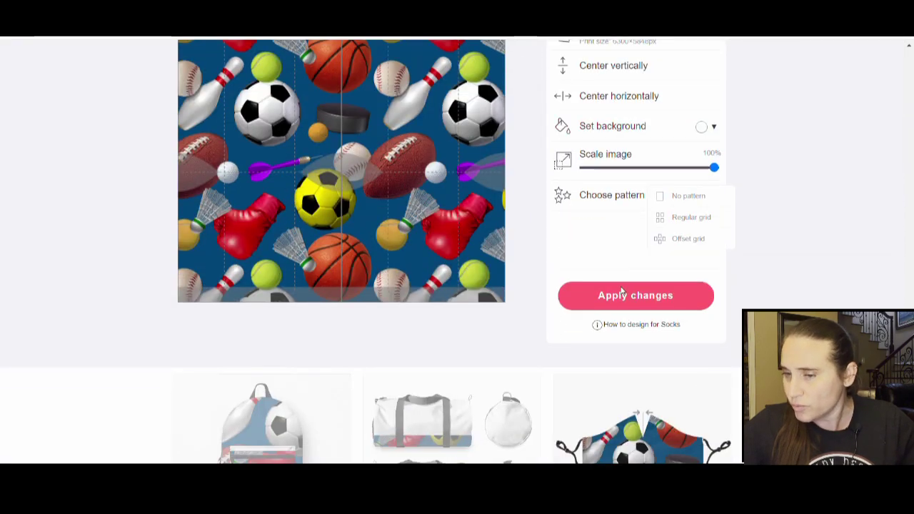
pyautogui.click(621, 295)
pyautogui.scroll(4, 296, 215)
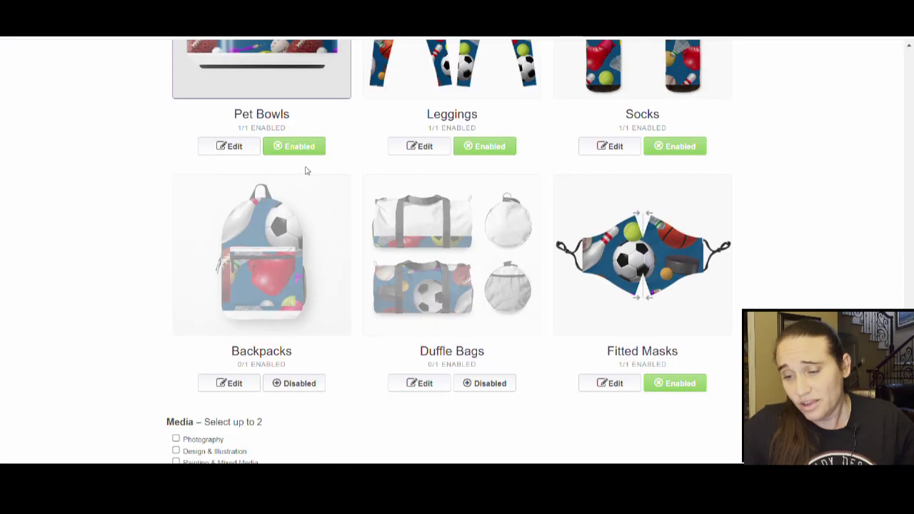
# Enable Backpacks, open its design for editing, and scale the image to 71%.
pyautogui.scroll(-2, 709, 237)
pyautogui.click(292, 265)
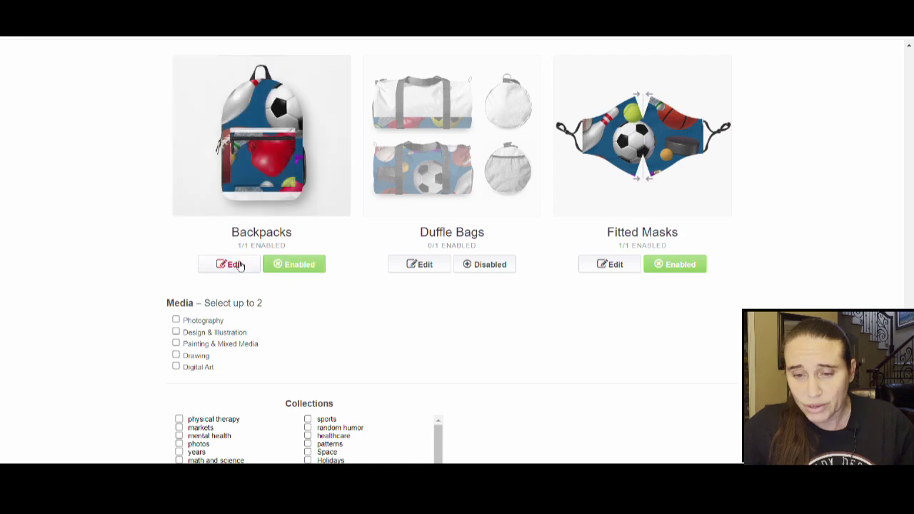
pyautogui.click(233, 264)
pyautogui.scroll(-5, 425, 264)
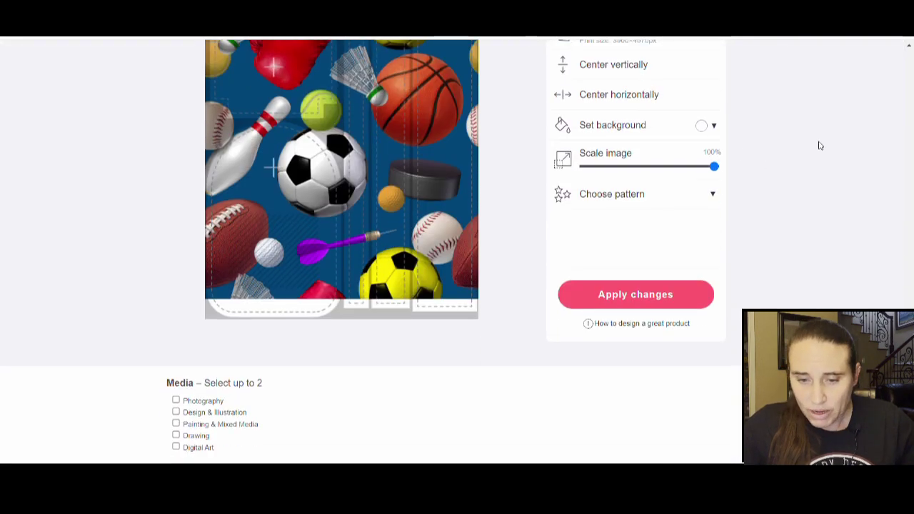
pyautogui.moveTo(705, 165); pyautogui.dragTo(675, 165)
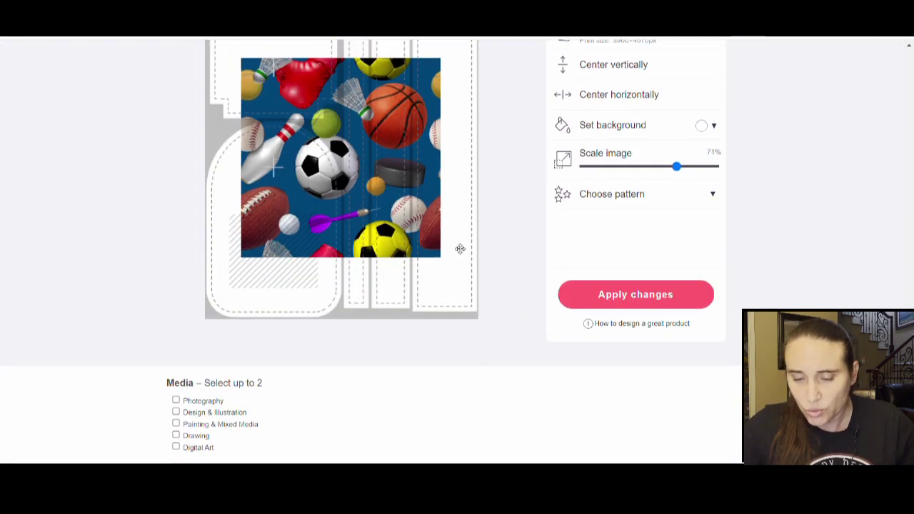
pyautogui.scroll(2, 459, 248)
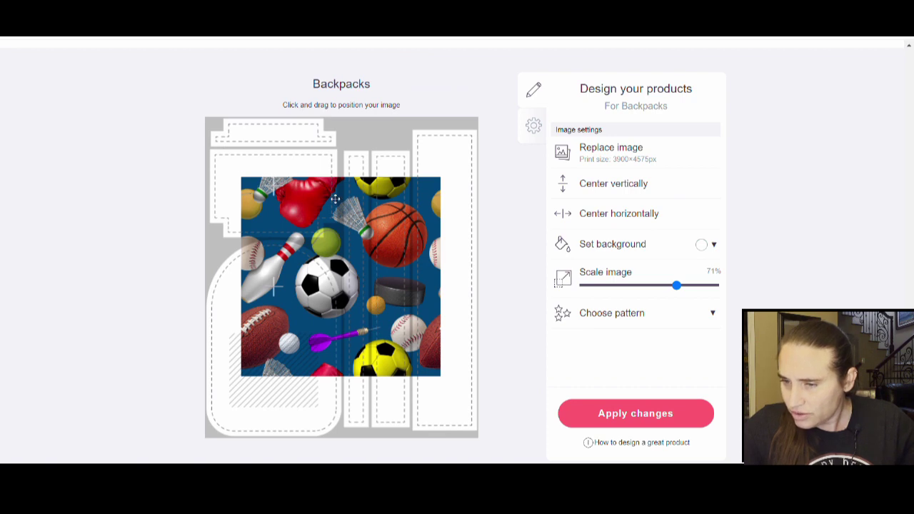
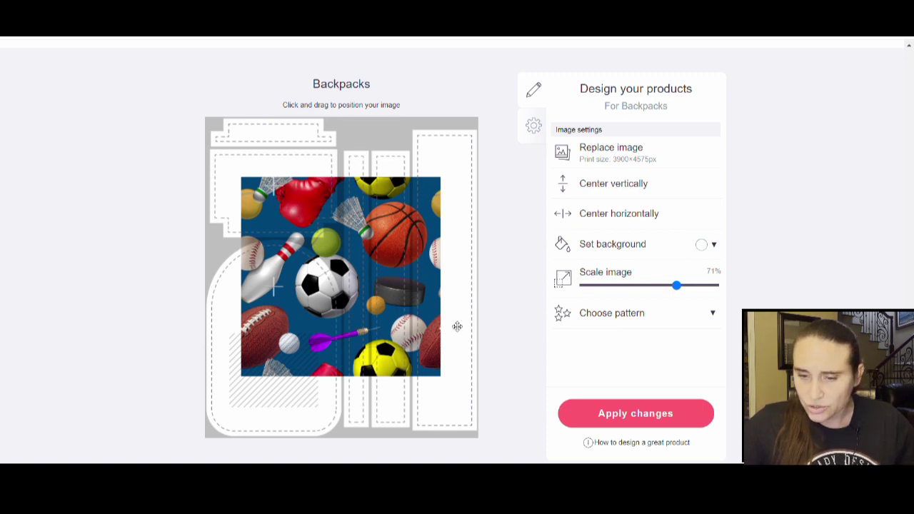
# Move the Backpacks image to the upper-left corner of the backpack template.
pyautogui.moveTo(421, 329); pyautogui.dragTo(551, 266)
pyautogui.click(392, 241)
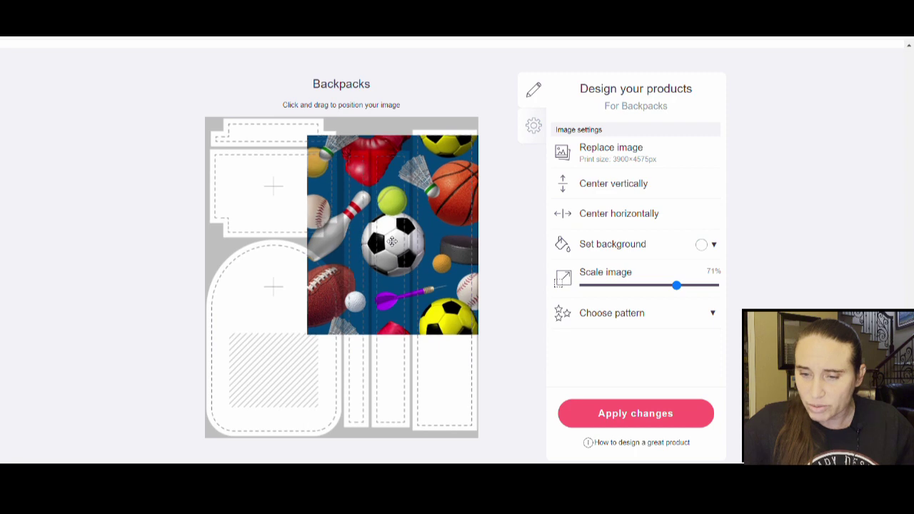
pyautogui.moveTo(440, 245); pyautogui.dragTo(278, 239)
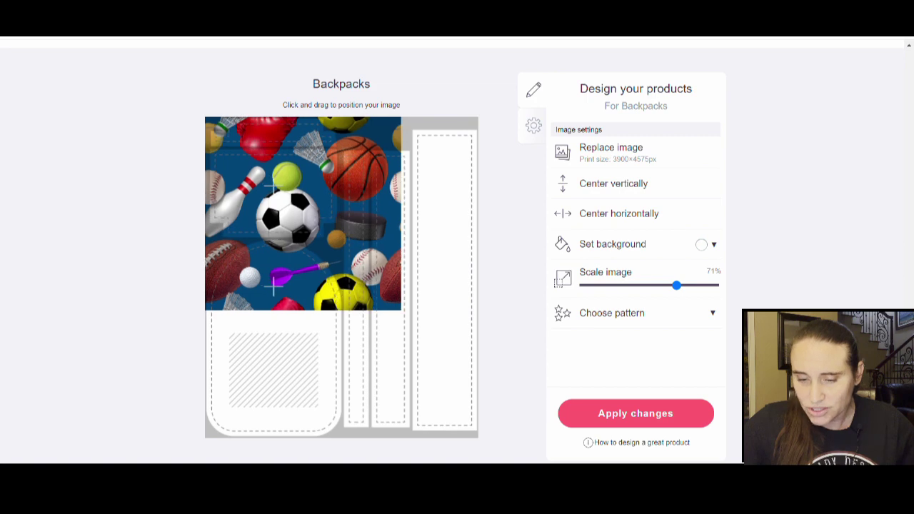
# Repeat the Backpacks design in a regular grid, scale it to 35%, check the product preview, and apply the changes.
pyautogui.click(706, 314)
pyautogui.click(691, 334)
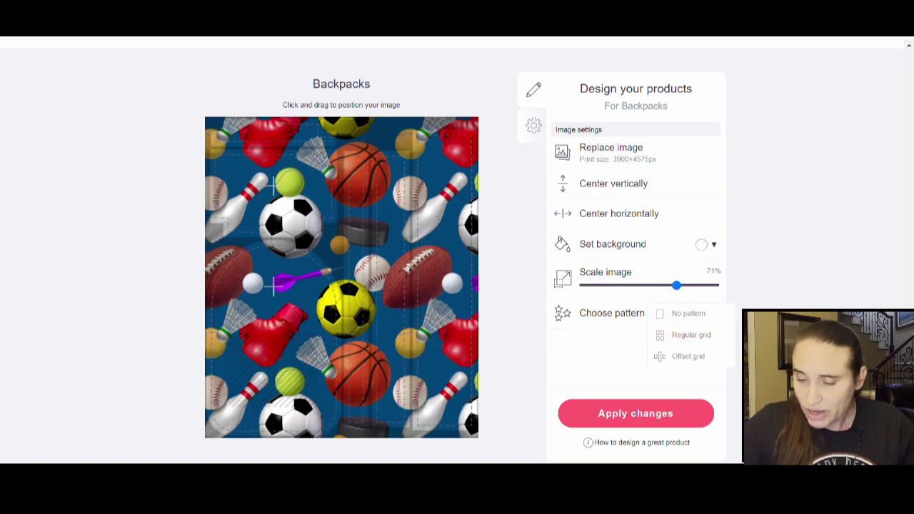
pyautogui.moveTo(676, 285); pyautogui.dragTo(629, 287)
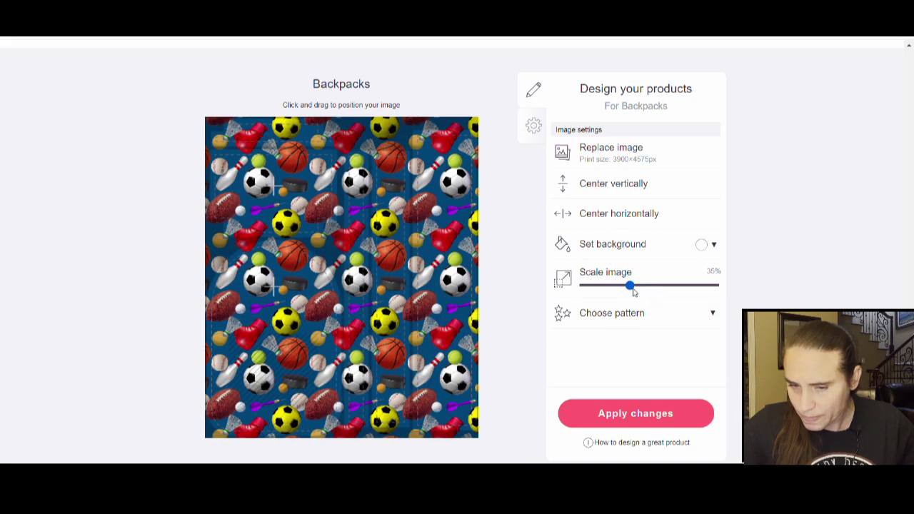
pyautogui.scroll(3, 437, 354)
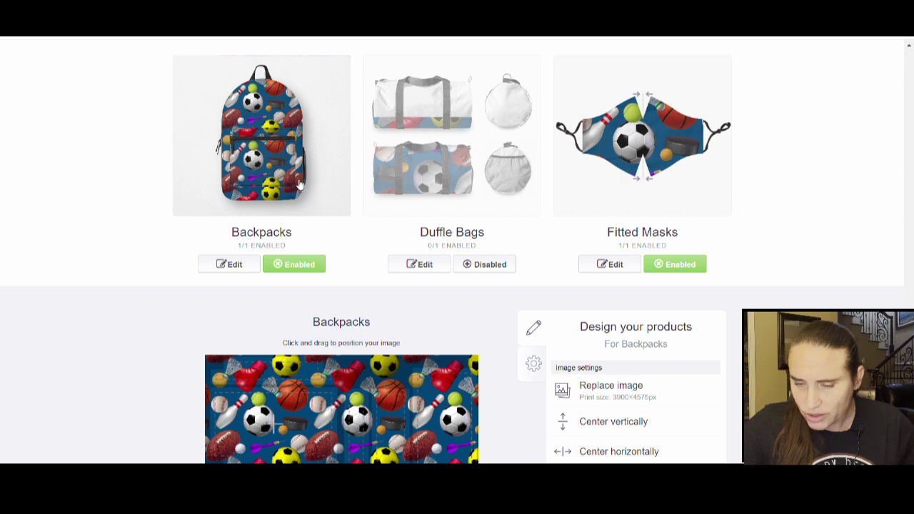
pyautogui.scroll(-3, 897, 245)
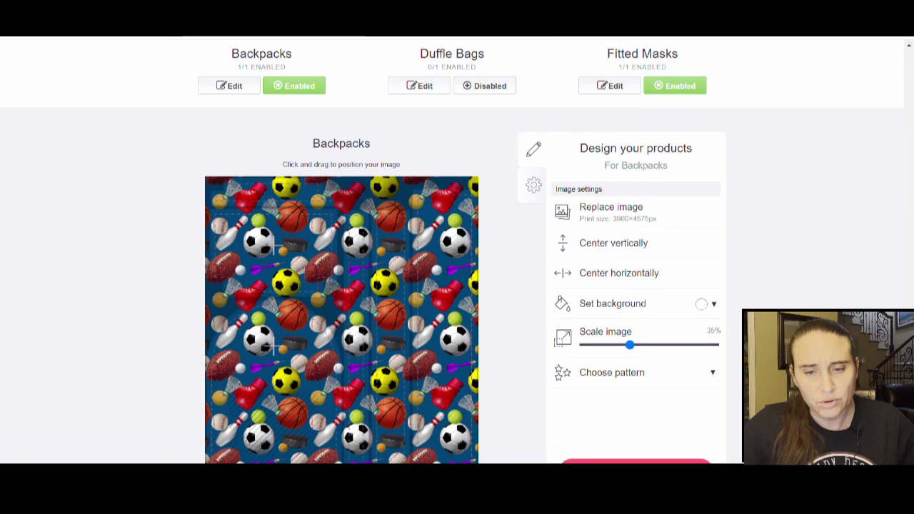
pyautogui.scroll(-5, 679, 329)
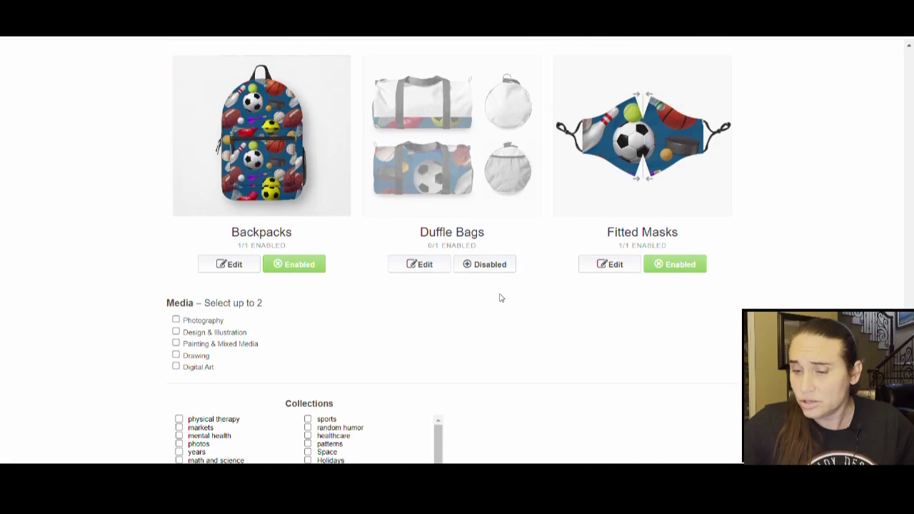
# Enable Duffle Bags, then scale its design to 71% and repeat it in a regular grid pattern.
pyautogui.click(490, 264)
pyautogui.click(406, 264)
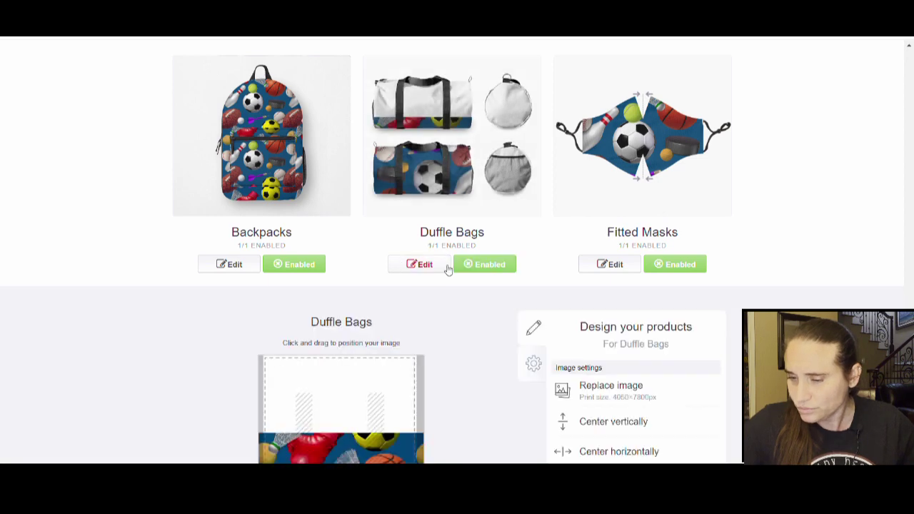
pyautogui.click(676, 225)
pyautogui.click(685, 253)
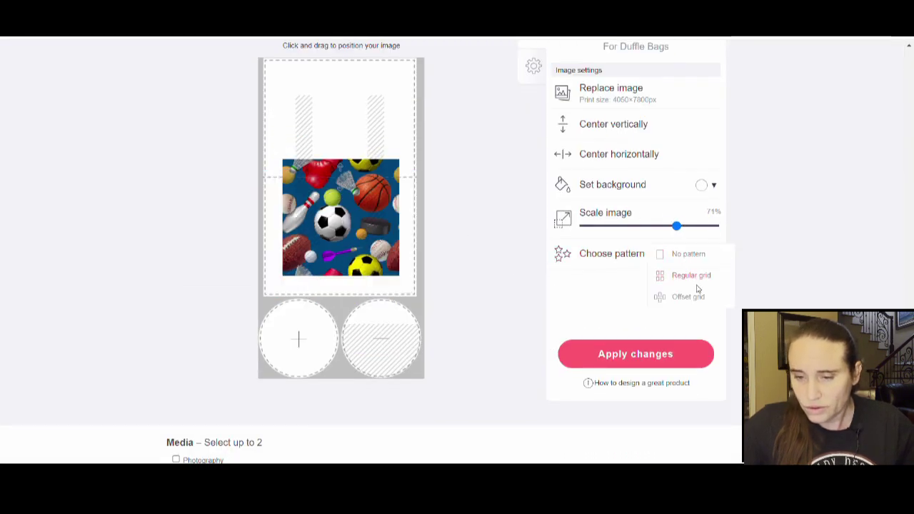
pyautogui.click(691, 275)
# Check the Duffle Bags product preview and apply the design changes.
pyautogui.scroll(4, 428, 218)
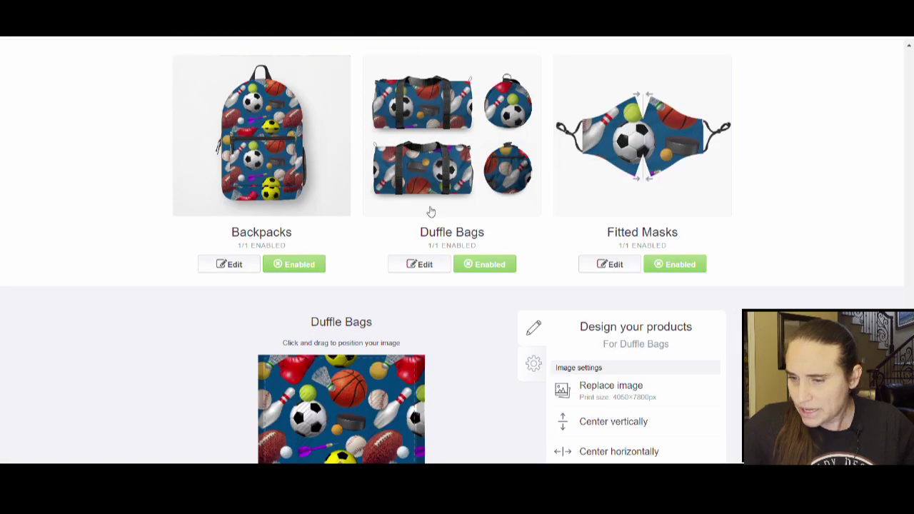
pyautogui.scroll(-2, 428, 210)
pyautogui.click(678, 416)
pyautogui.scroll(-3, 626, 291)
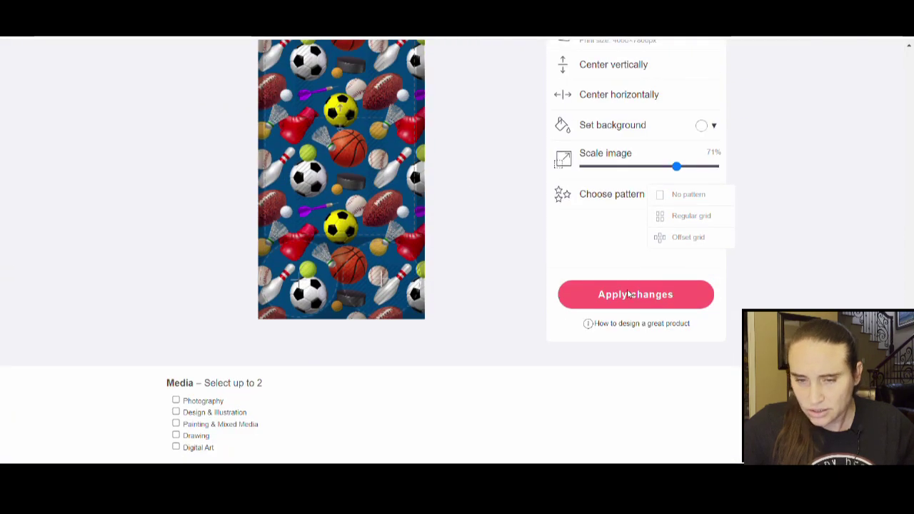
pyautogui.click(628, 294)
pyautogui.scroll(-6, 758, 259)
pyautogui.scroll(5, 681, 261)
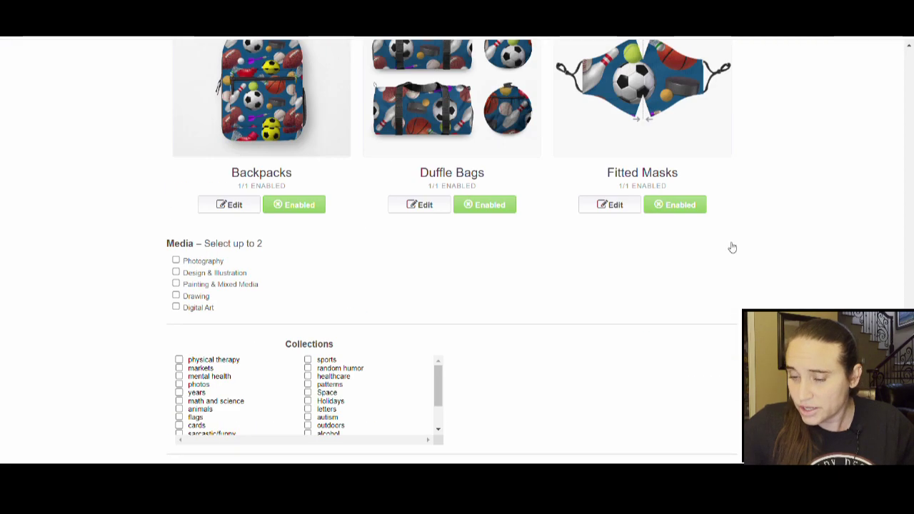
# Edit the Fitted Masks design, scaling it to 38% and repeating it in a regular grid pattern.
pyautogui.scroll(2, 646, 207)
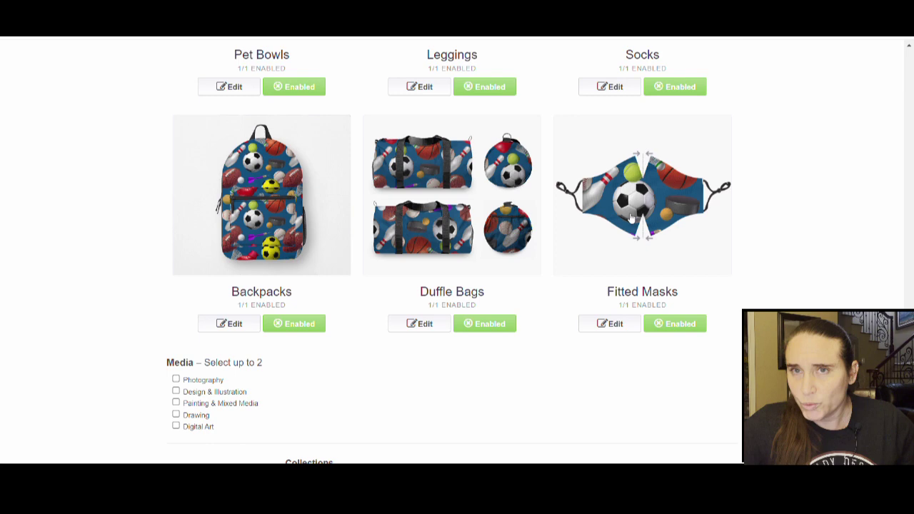
pyautogui.click(608, 325)
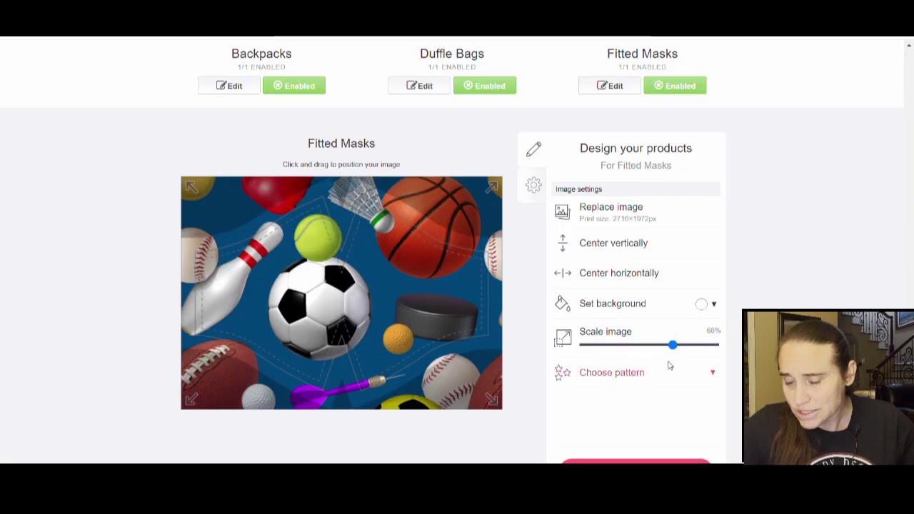
pyautogui.click(633, 346)
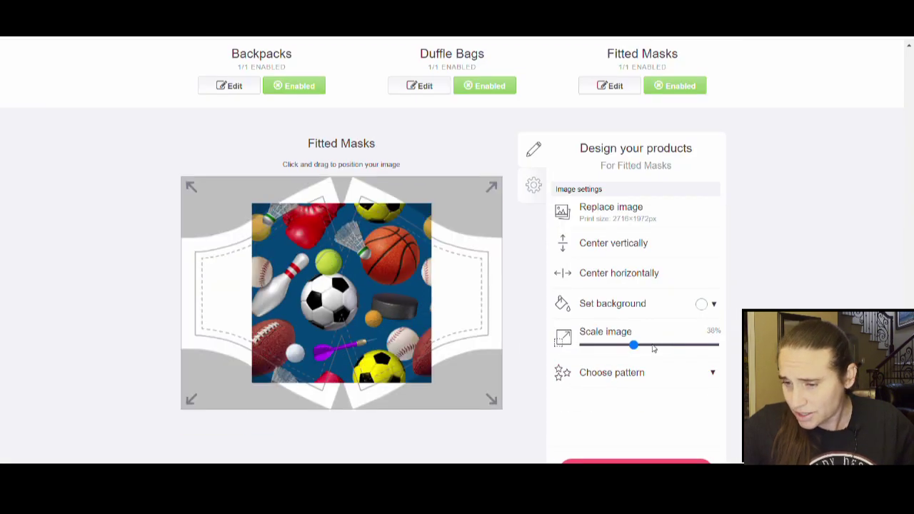
pyautogui.click(679, 383)
pyautogui.click(681, 395)
# Review the Fitted Masks preview alongside the neighbouring products, and apply the mask changes.
pyautogui.scroll(5, 714, 230)
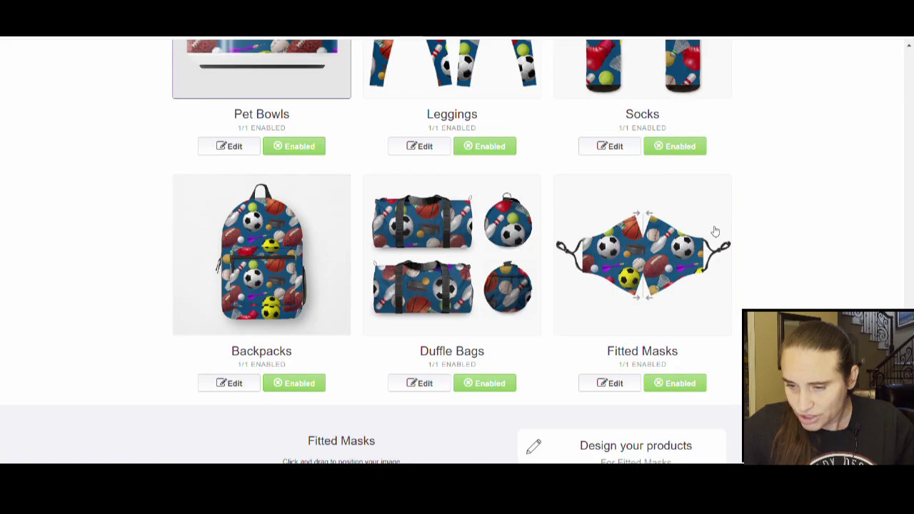
pyautogui.scroll(-3, 777, 253)
pyautogui.scroll(3, 724, 247)
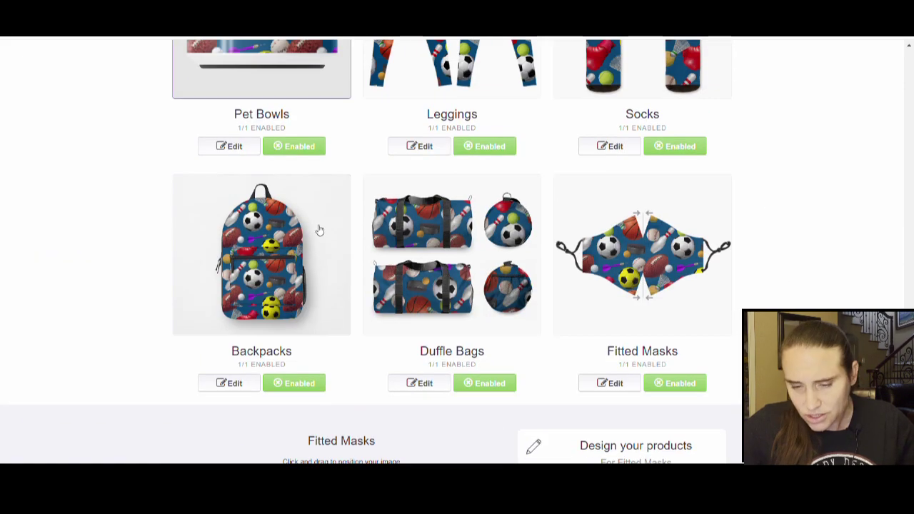
pyautogui.scroll(-3, 673, 173)
pyautogui.scroll(3, 649, 253)
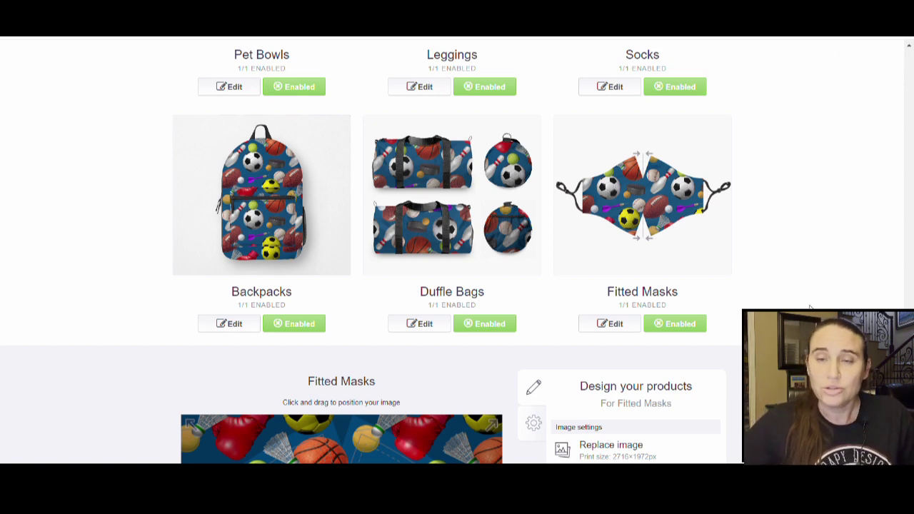
pyautogui.scroll(-3, 810, 304)
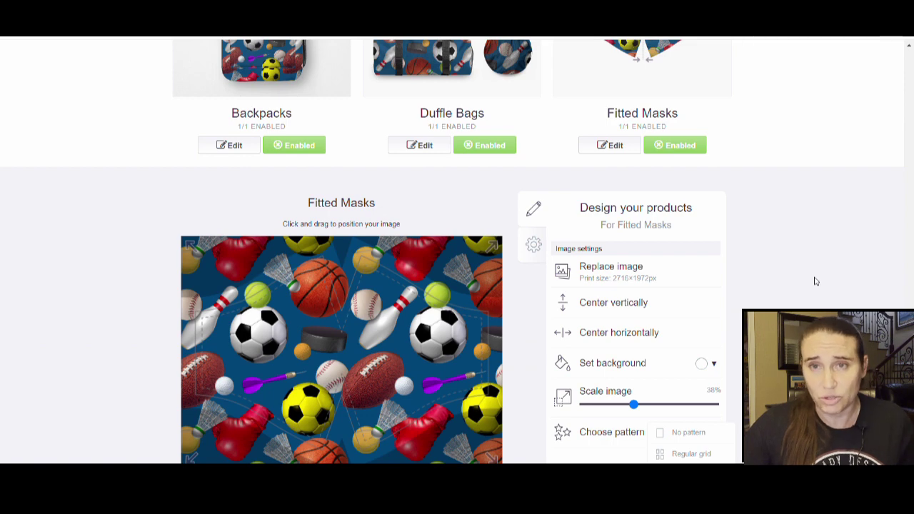
pyautogui.scroll(-3, 747, 265)
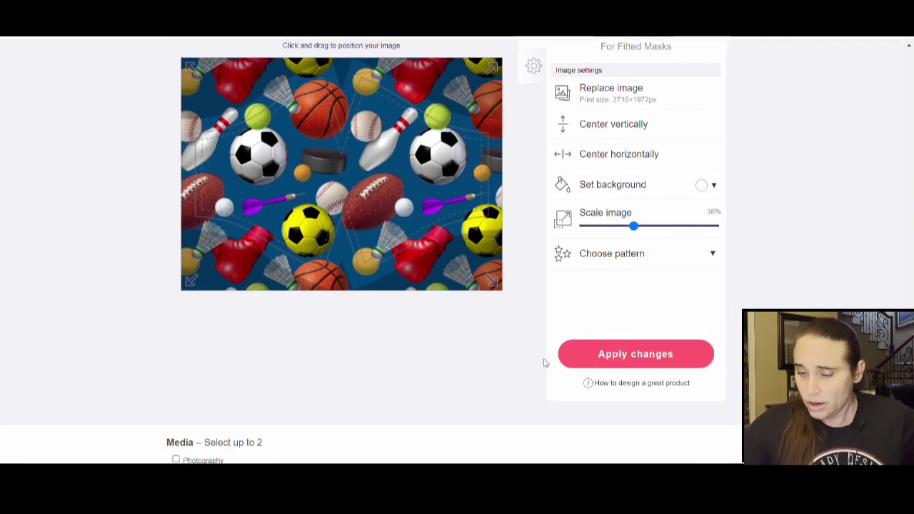
pyautogui.click(658, 362)
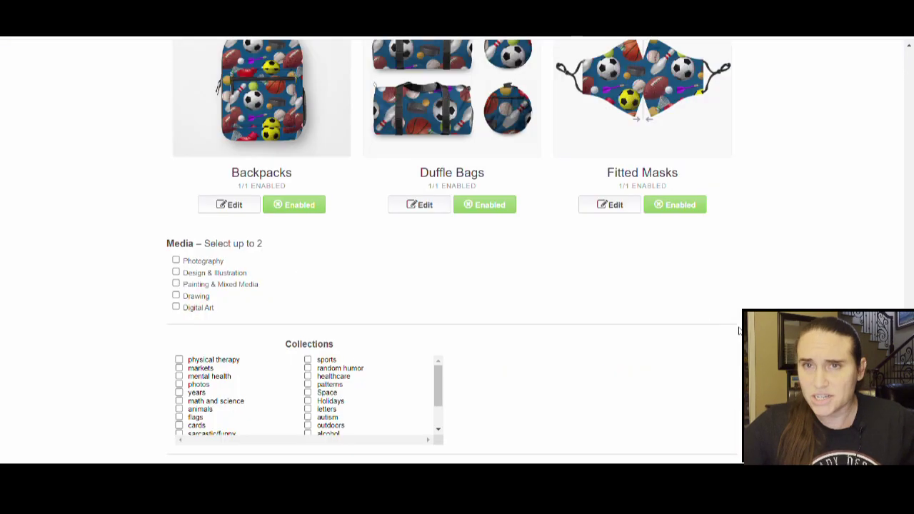
# Classify the work's media as Digital Art and add it to the sports collection.
pyautogui.scroll(-3, 347, 224)
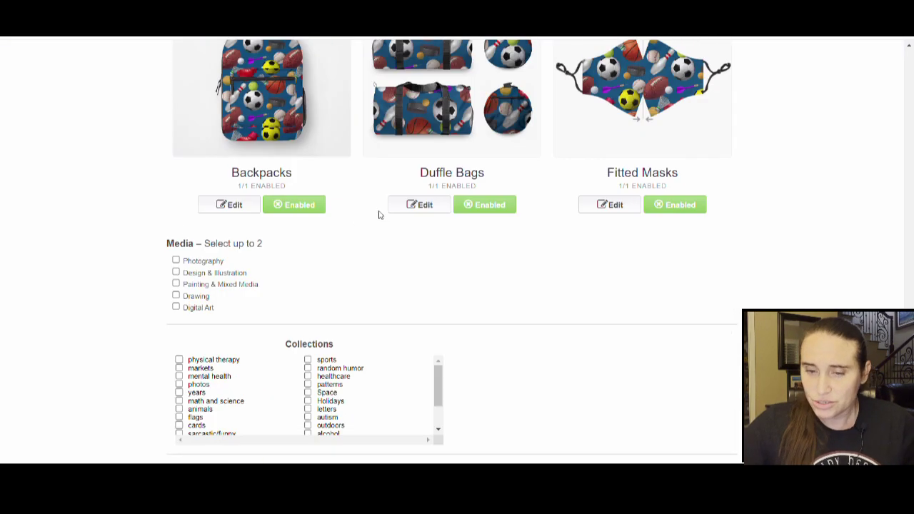
pyautogui.scroll(-1, 364, 200)
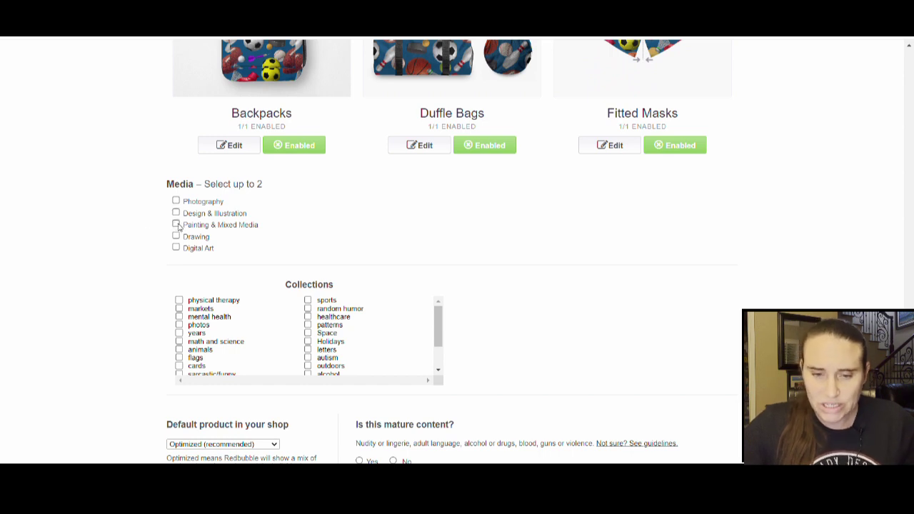
pyautogui.click(176, 248)
pyautogui.scroll(-2, 111, 273)
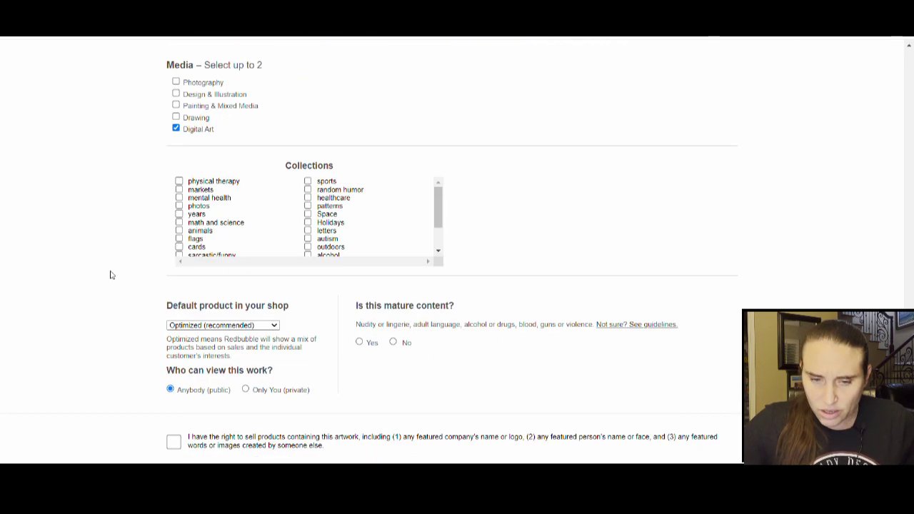
pyautogui.scroll(-1, 320, 196)
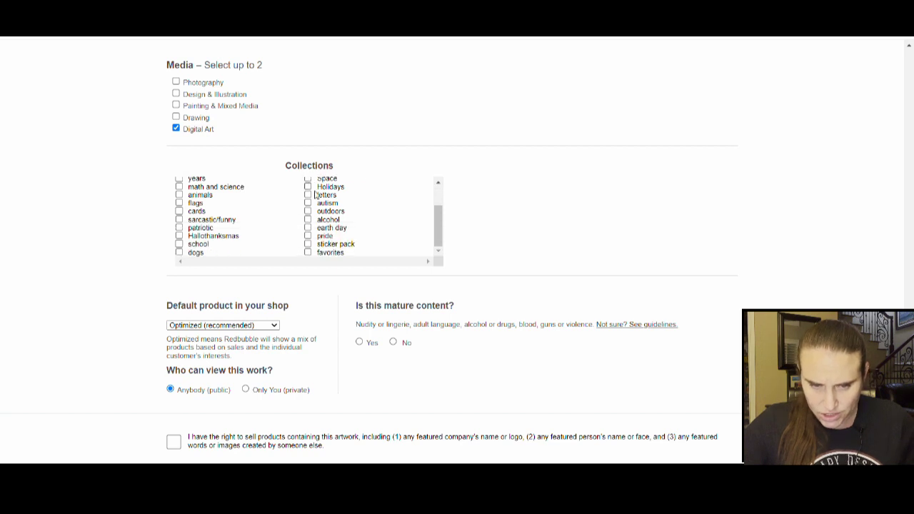
pyautogui.scroll(1, 265, 235)
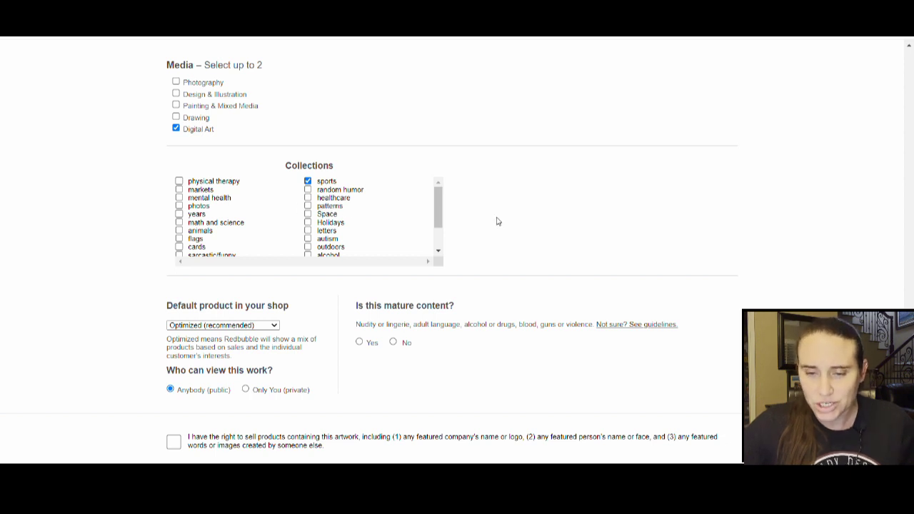
# Set Comforter as the default shop product and mark the work as not mature content.
pyautogui.scroll(-2, 385, 284)
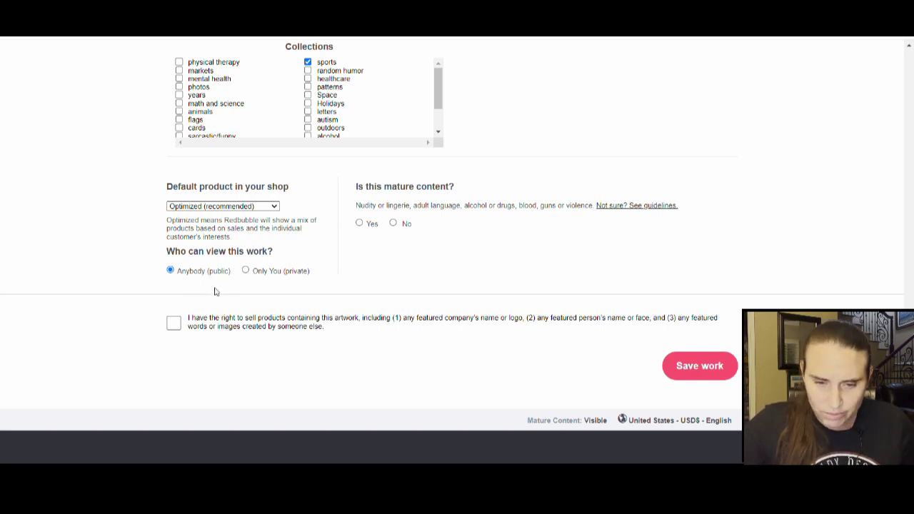
pyautogui.click(193, 279)
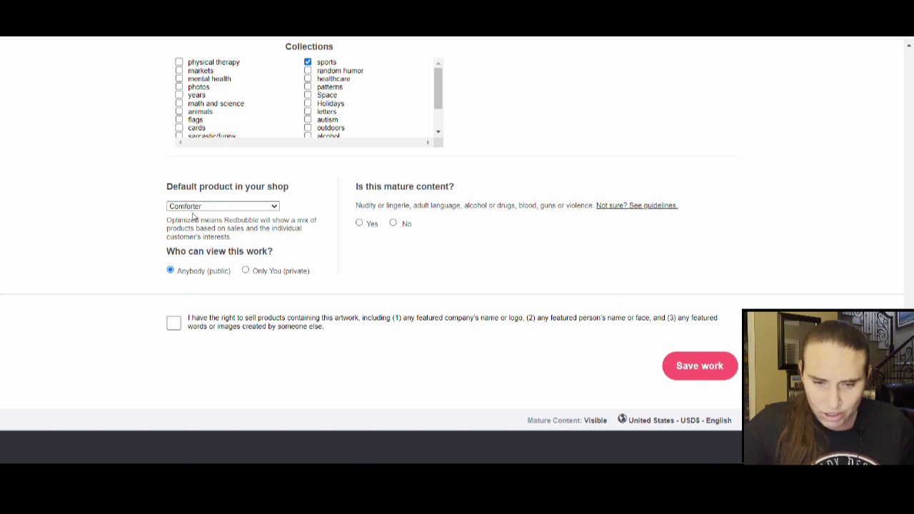
pyautogui.click(392, 223)
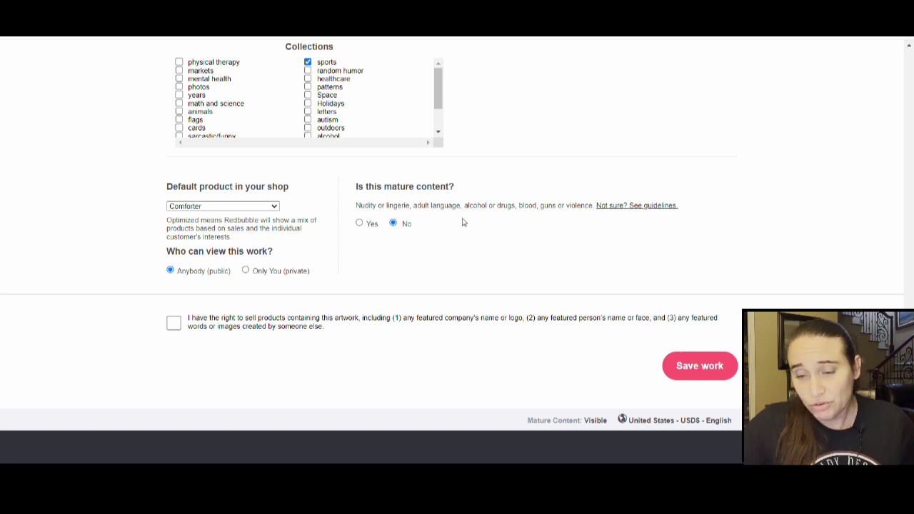
pyautogui.scroll(-1, 267, 252)
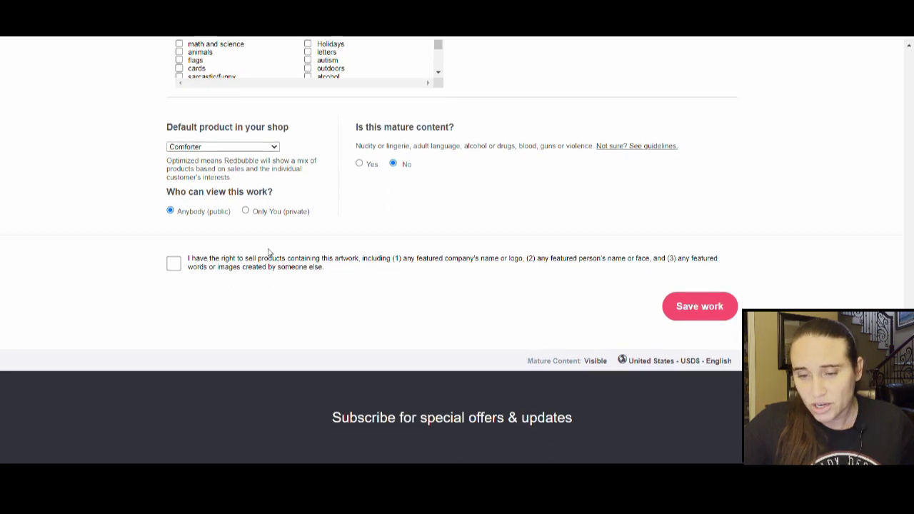
# Confirm the right to sell products containing this artwork and save the work.
pyautogui.click(175, 266)
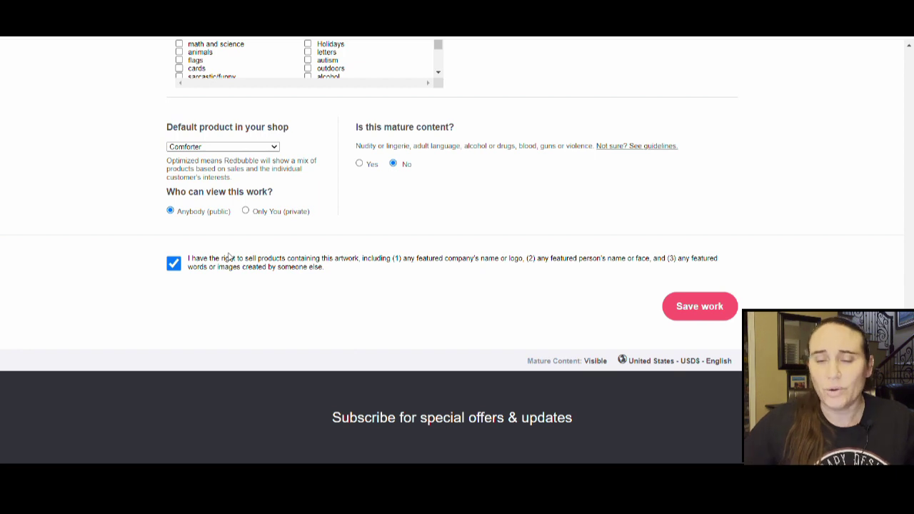
pyautogui.click(701, 315)
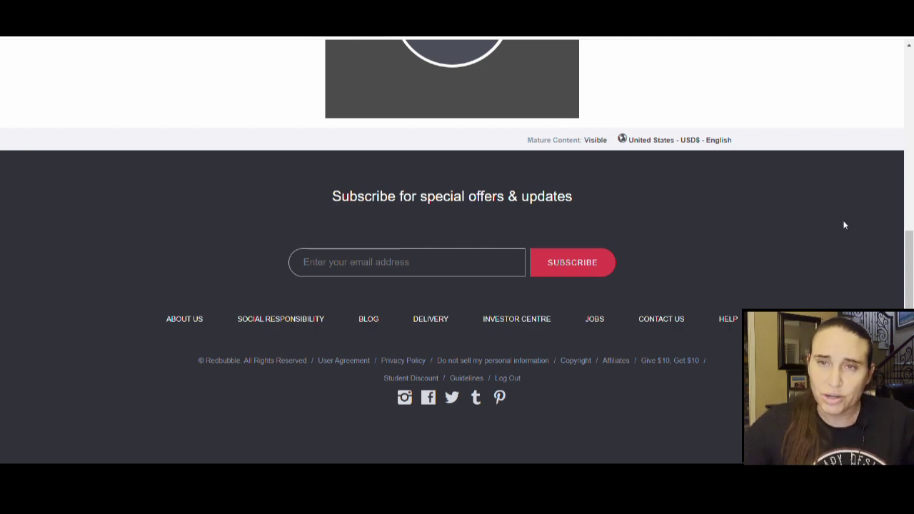
pyautogui.scroll(4, 840, 227)
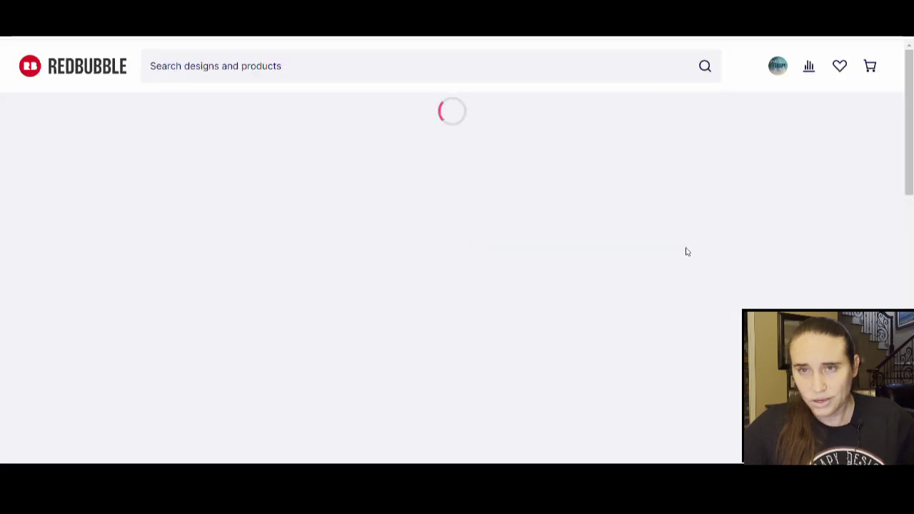
# Review the published Sports Ball Pattern page, checking its tags and how the pattern looks on every product image.
pyautogui.scroll(-2, 679, 265)
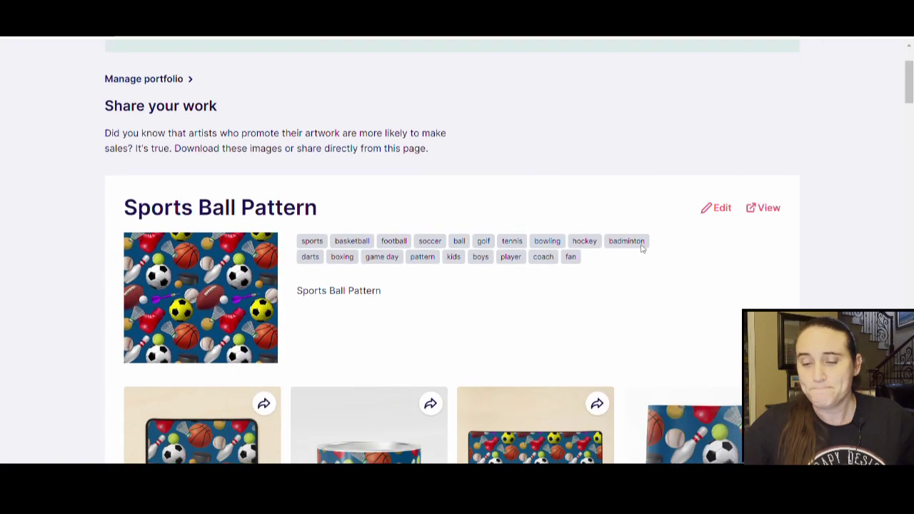
pyautogui.scroll(-5, 640, 246)
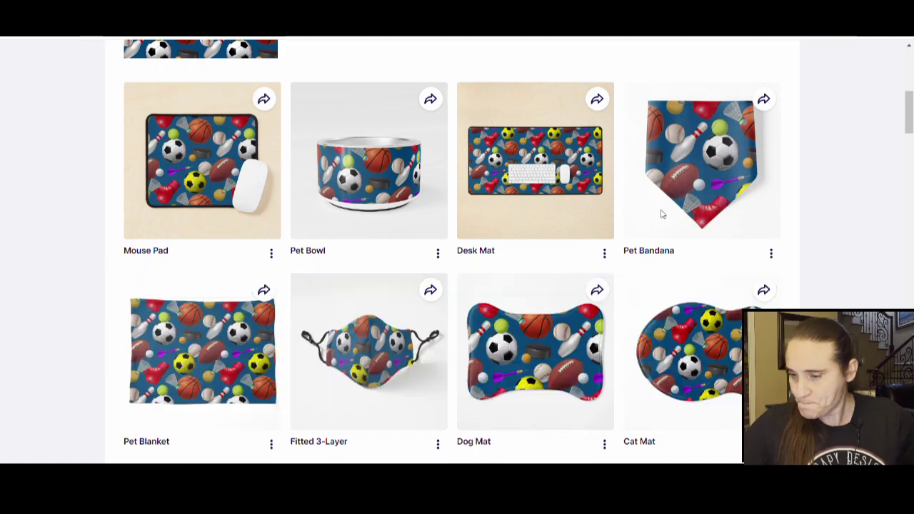
pyautogui.scroll(-5, 661, 214)
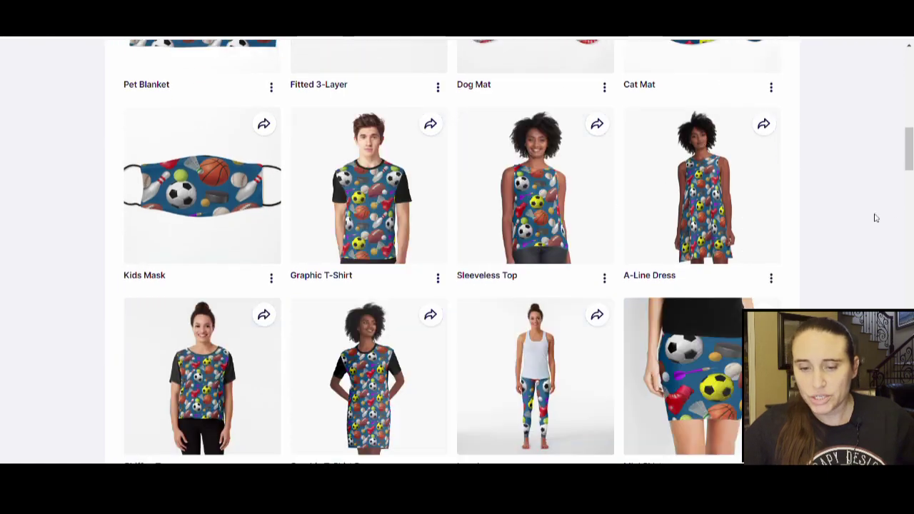
pyautogui.scroll(-5, 763, 247)
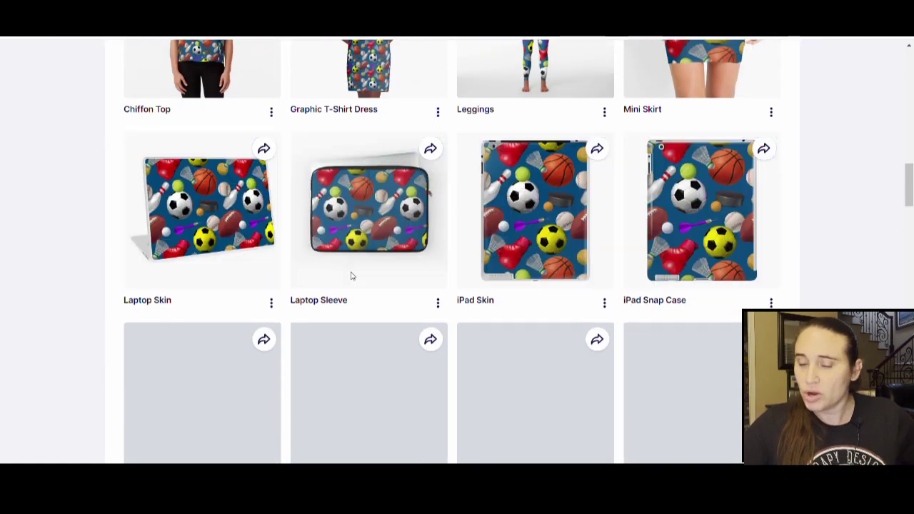
pyautogui.scroll(-5, 351, 275)
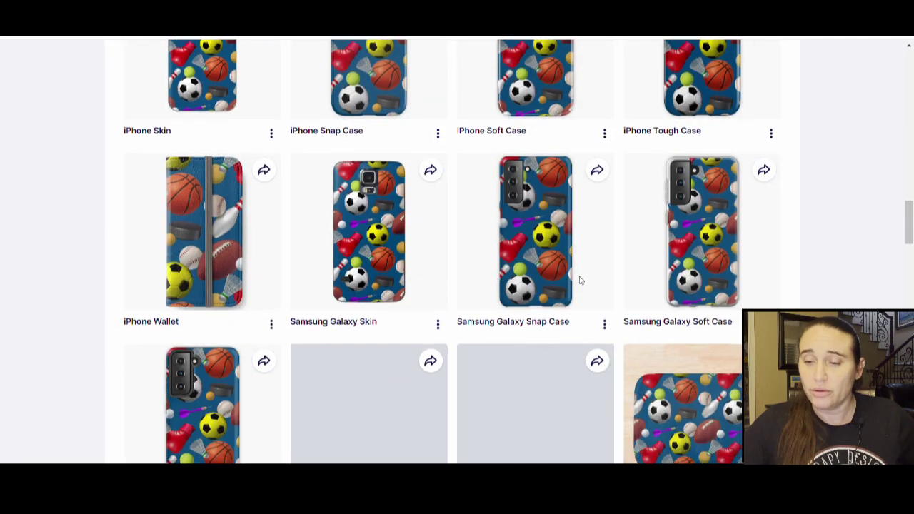
pyautogui.scroll(-6, 580, 280)
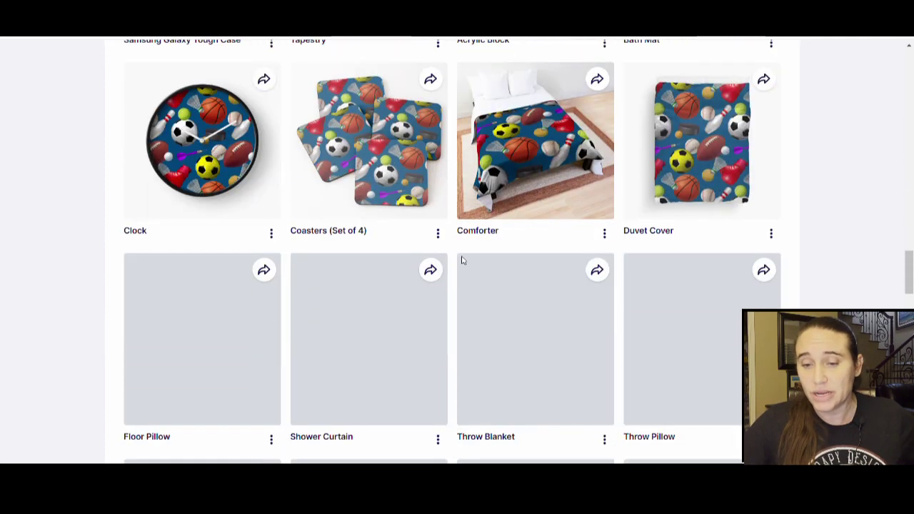
pyautogui.scroll(-5, 604, 243)
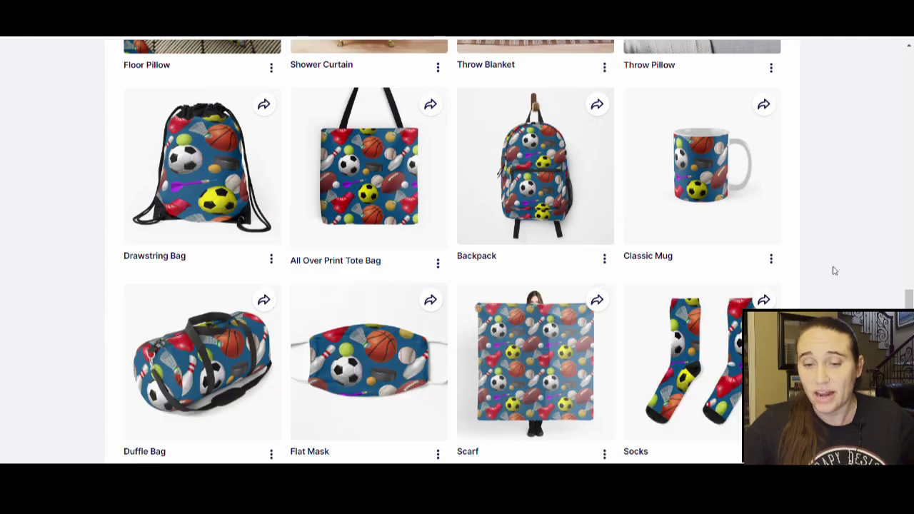
pyautogui.scroll(-5, 386, 230)
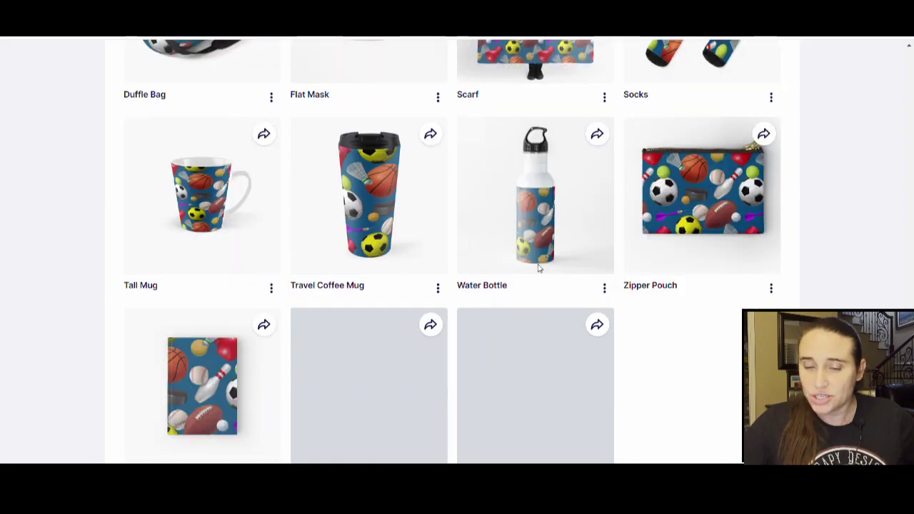
pyautogui.scroll(-3, 539, 268)
pyautogui.scroll(12, 612, 225)
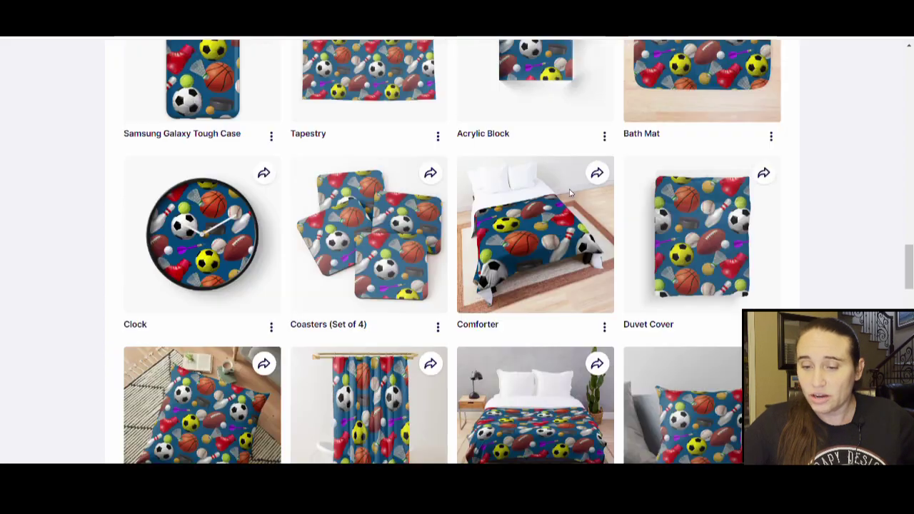
pyautogui.scroll(15, 569, 193)
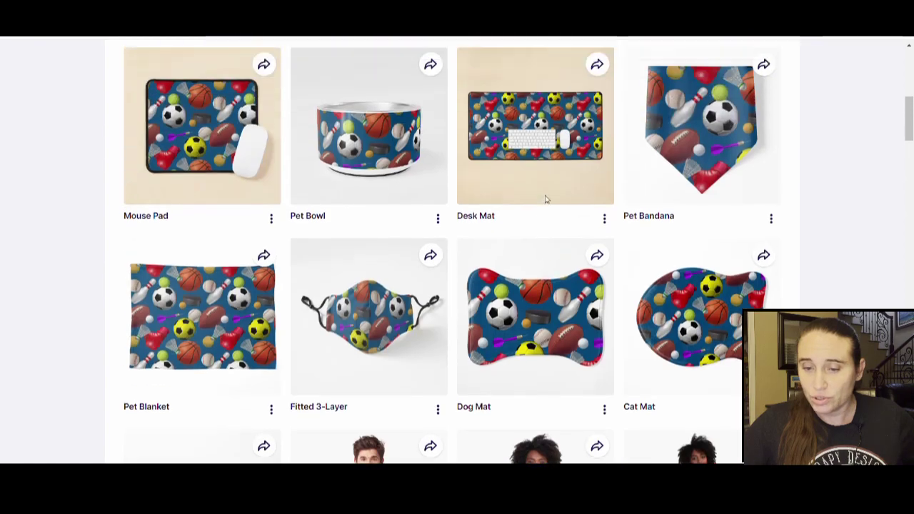
pyautogui.scroll(6, 545, 199)
pyautogui.scroll(1, 357, 102)
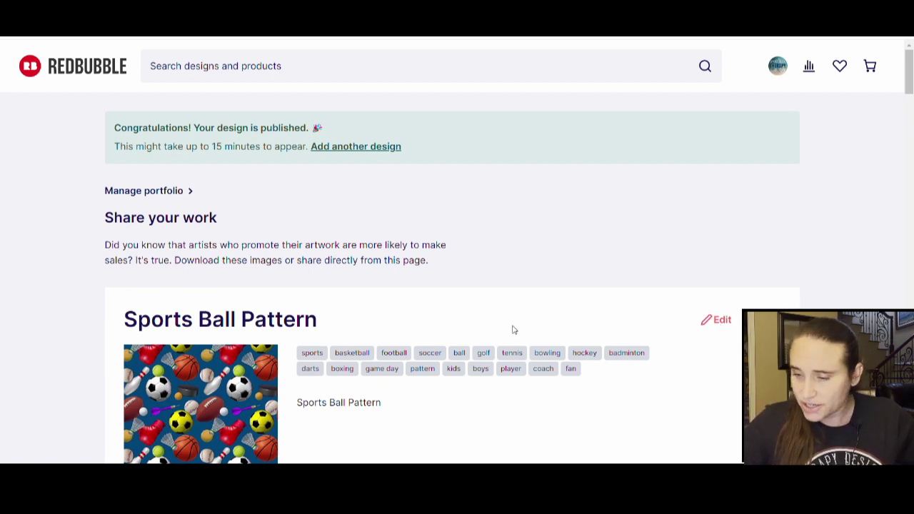
# Open the portfolio manager and start a new work by copying the settings of Sports Ball Pattern.
pyautogui.click(780, 66)
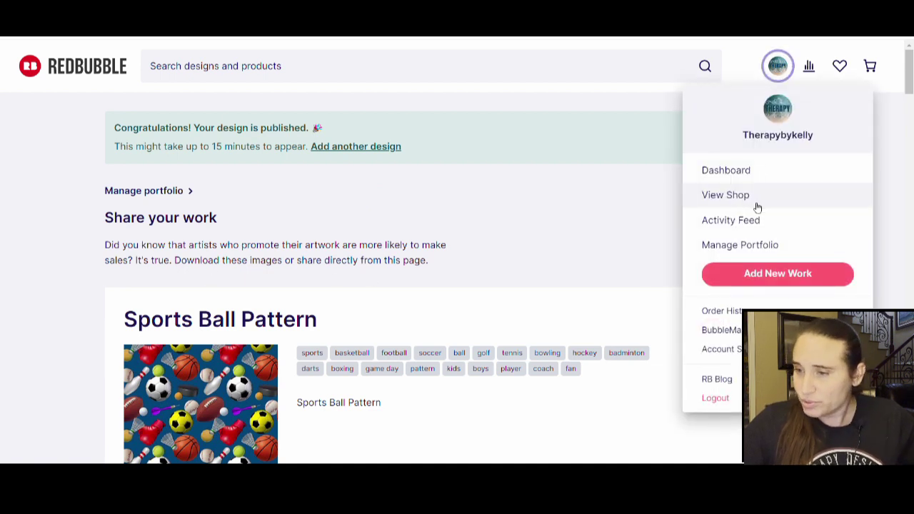
pyautogui.click(723, 246)
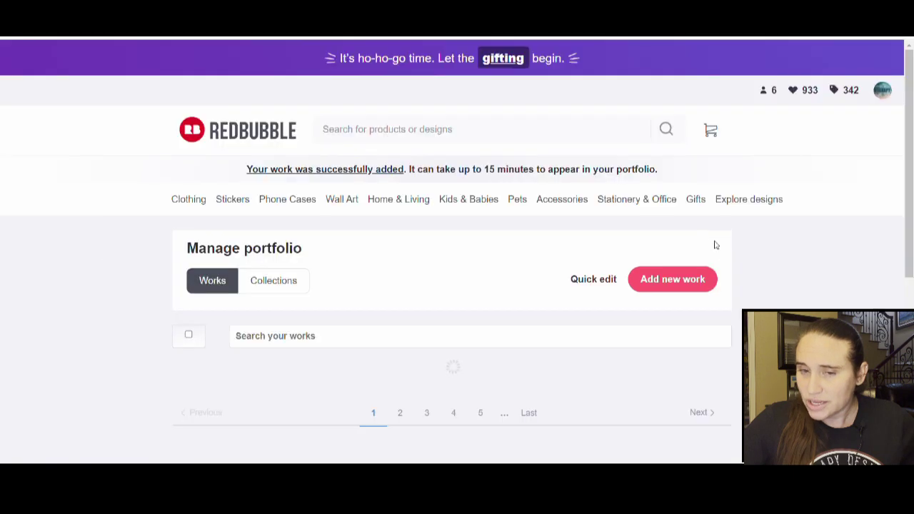
pyautogui.scroll(-5, 384, 184)
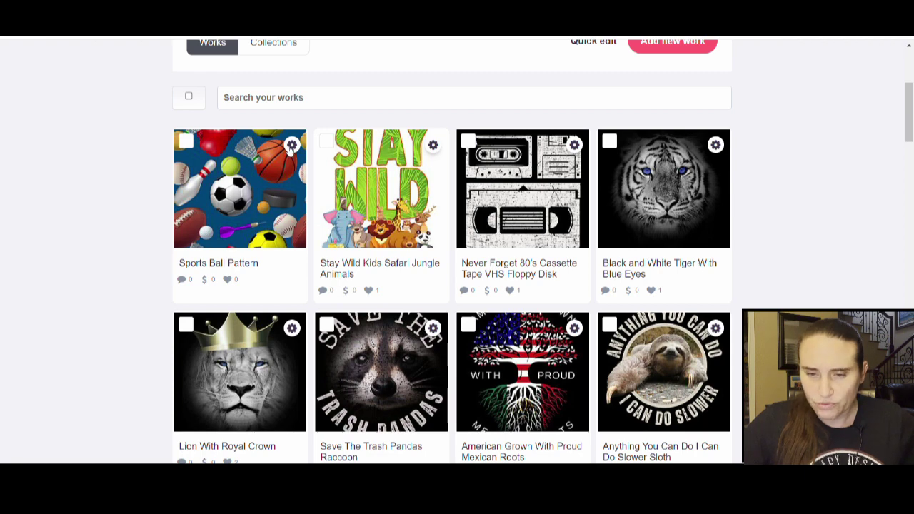
pyautogui.click(293, 146)
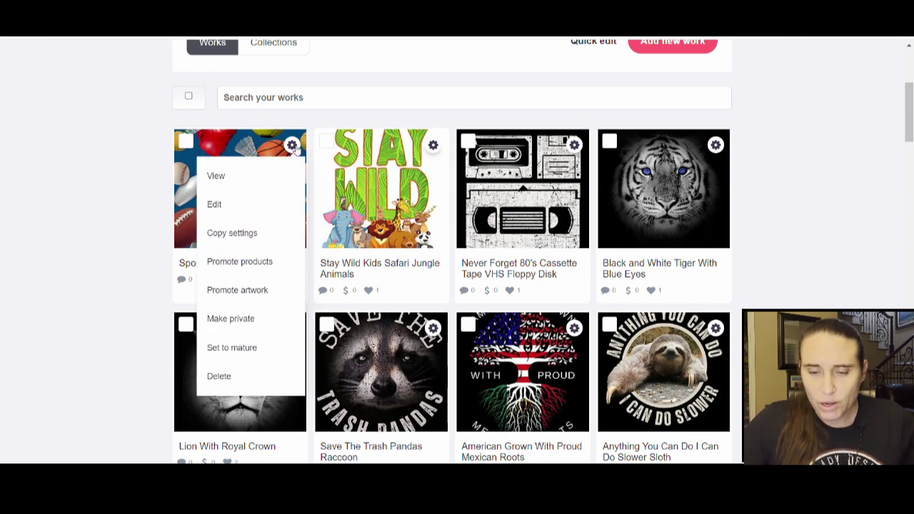
pyautogui.click(237, 235)
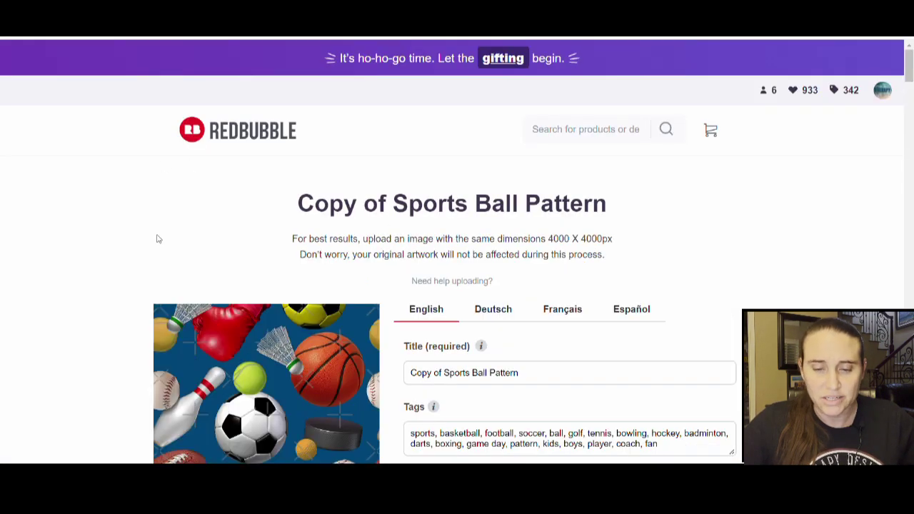
pyautogui.scroll(-2, 158, 239)
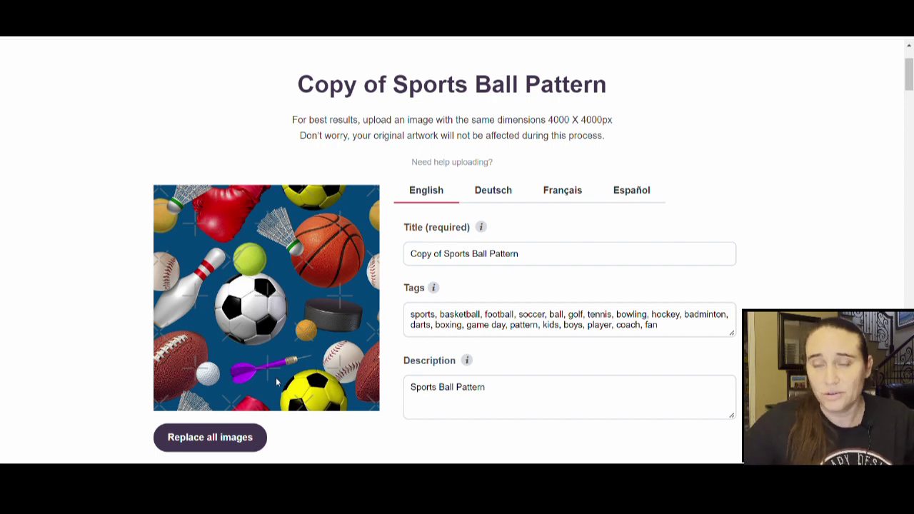
# Clear the copied title, tags and description from the new work's English details.
pyautogui.scroll(-3, 86, 222)
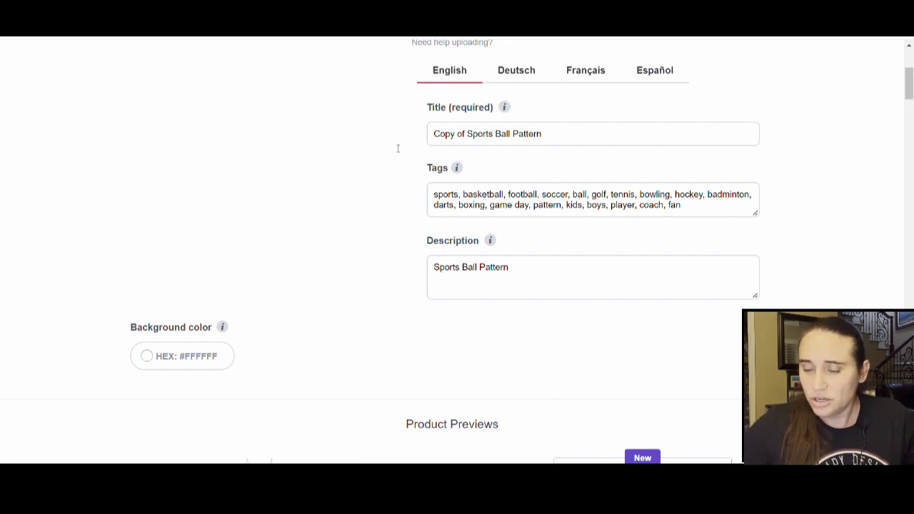
pyautogui.tripleClick(476, 142)
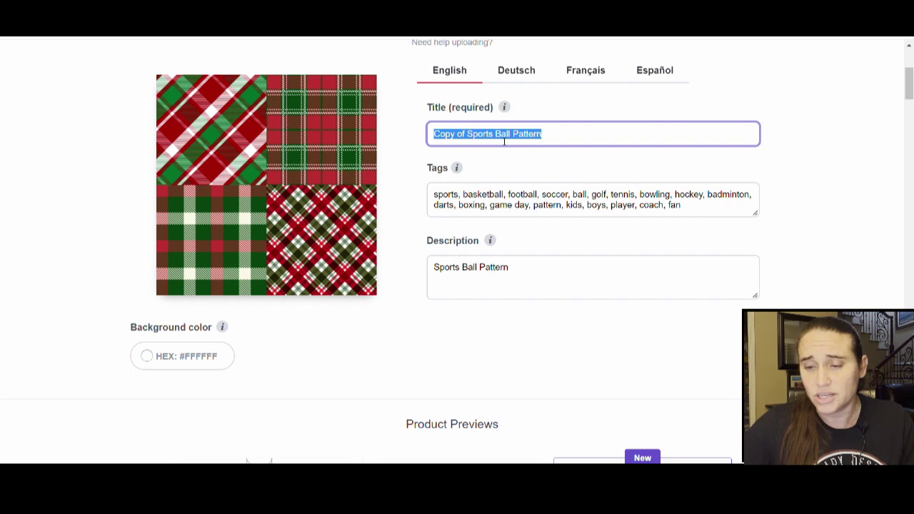
pyautogui.press('BackSpace')
pyautogui.moveTo(701, 209); pyautogui.dragTo(412, 189)
pyautogui.press('BackSpace')
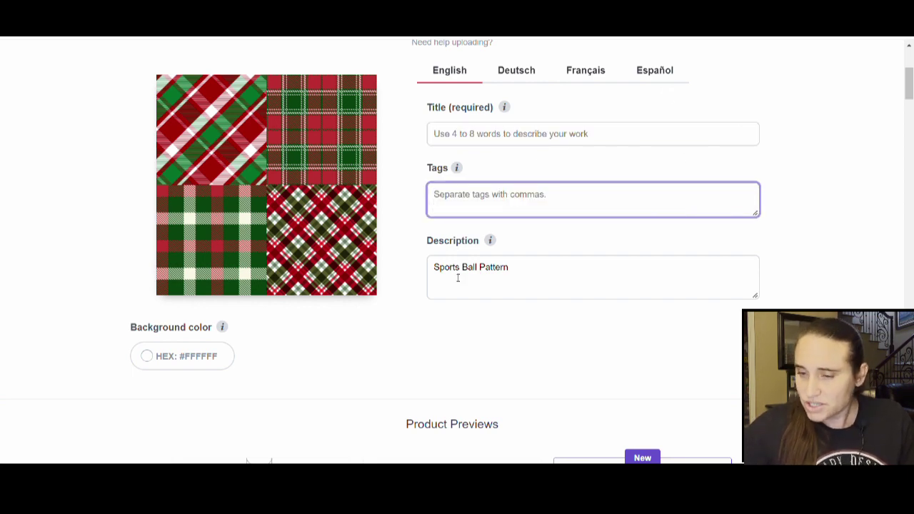
pyautogui.moveTo(457, 277); pyautogui.dragTo(2, 254)
pyautogui.press('BackSpace')
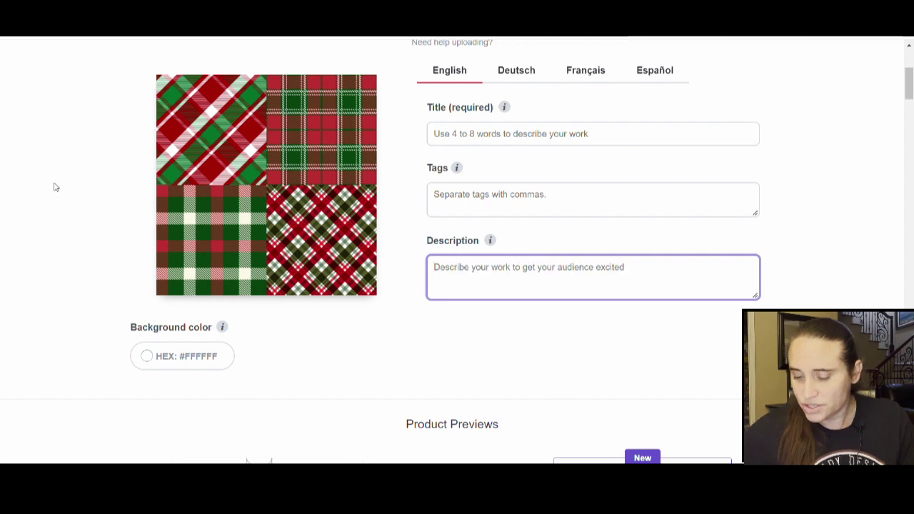
# Title the new work "Christmas Plaid Pattern".
pyautogui.click(468, 134)
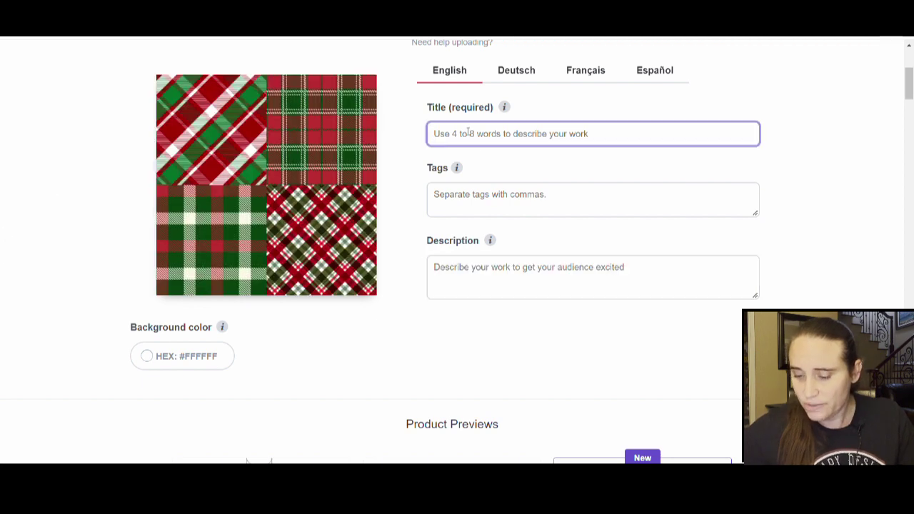
pyautogui.write('Christmas')
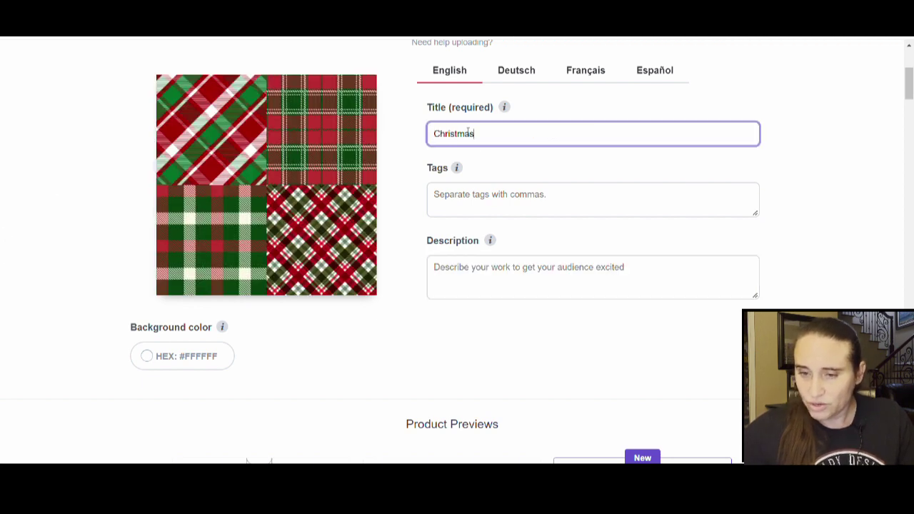
pyautogui.write(' Plaid Pattern')
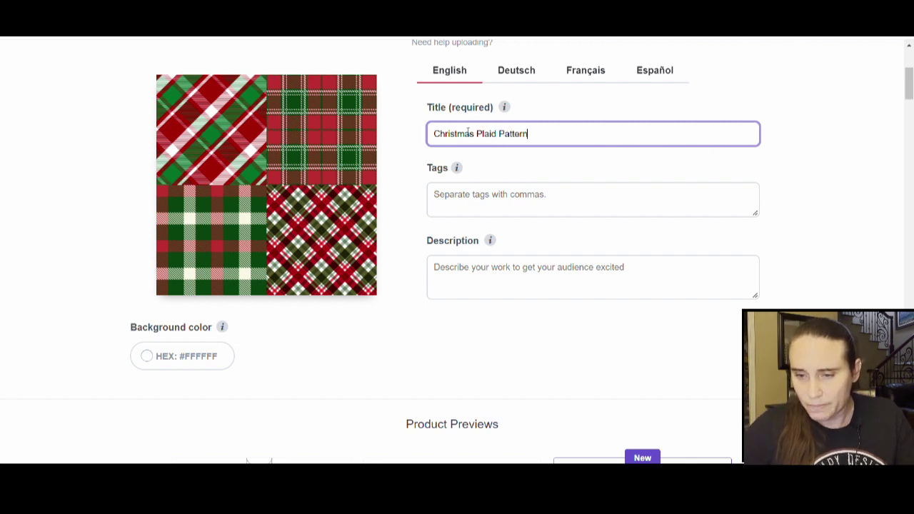
# Tag the work with Christmas, plaid, pattern, green, red, white, quilted, holiday, winter.
pyautogui.click(542, 194)
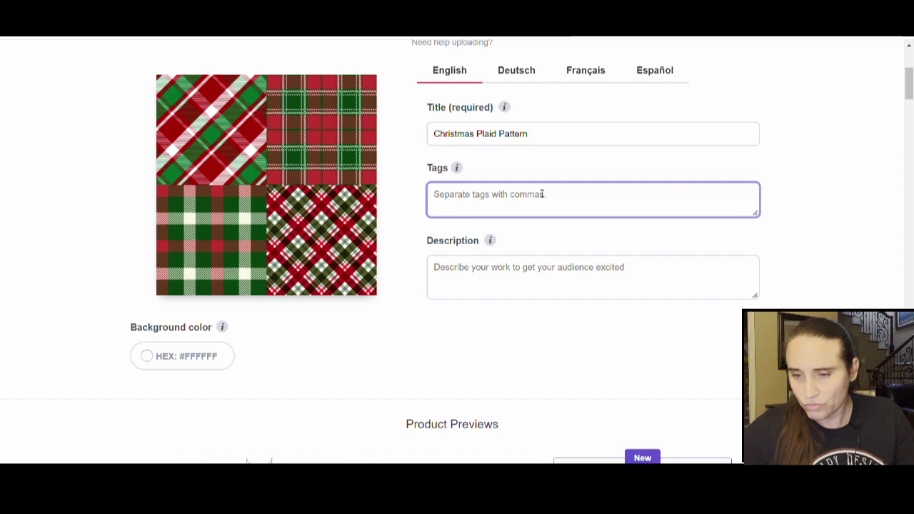
pyautogui.write('Christmas, plai')
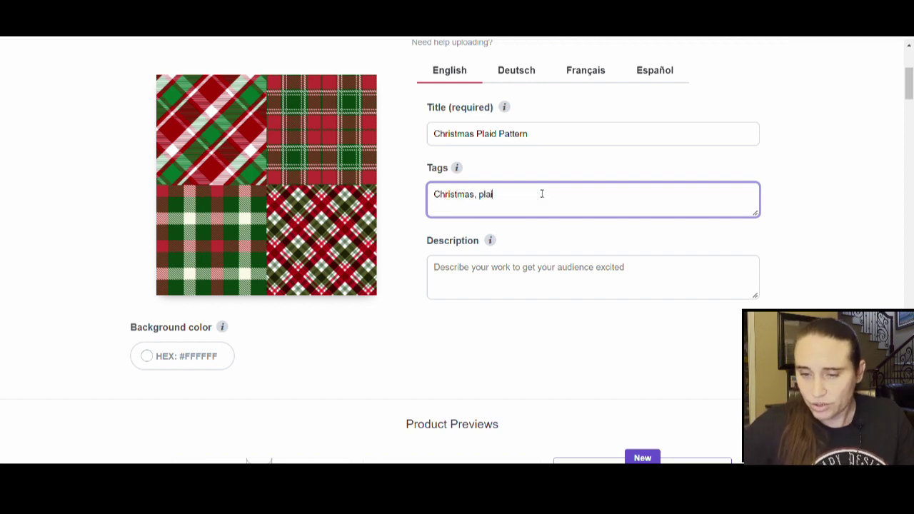
pyautogui.write('d, pattern, green, red,')
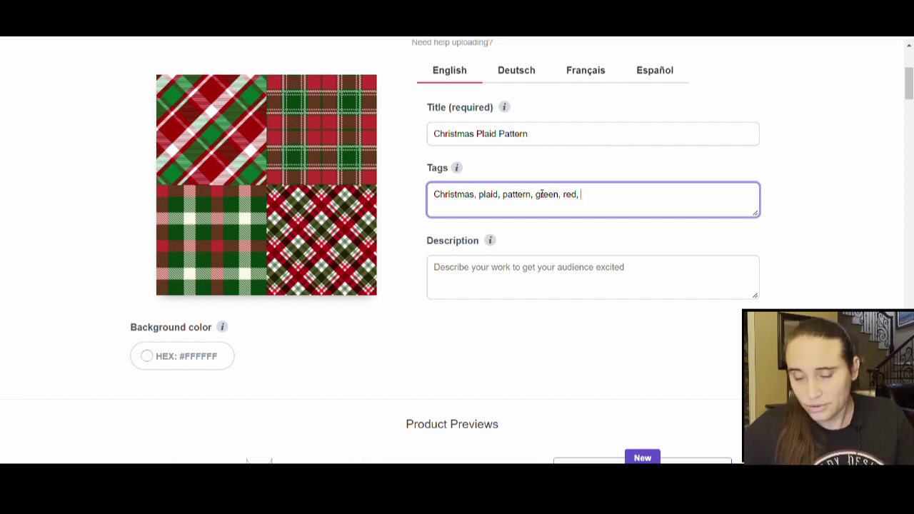
pyautogui.write('white')
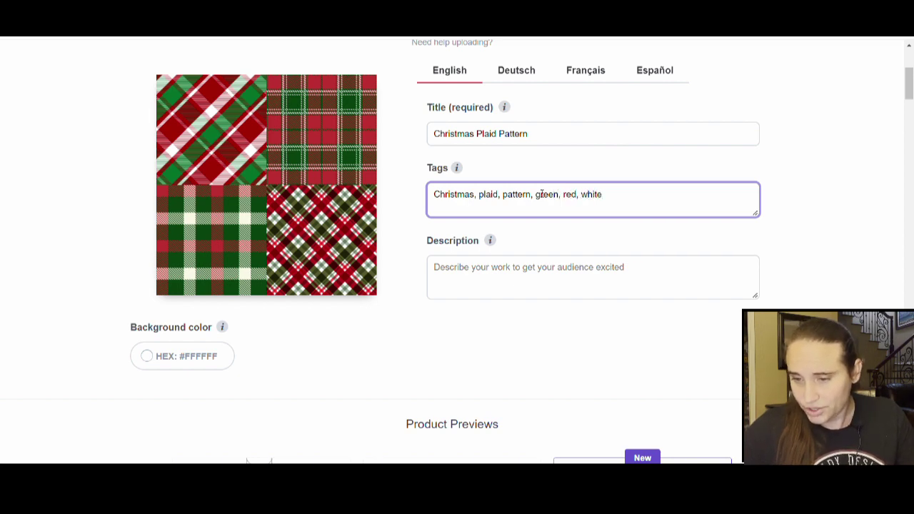
pyautogui.write(', q')
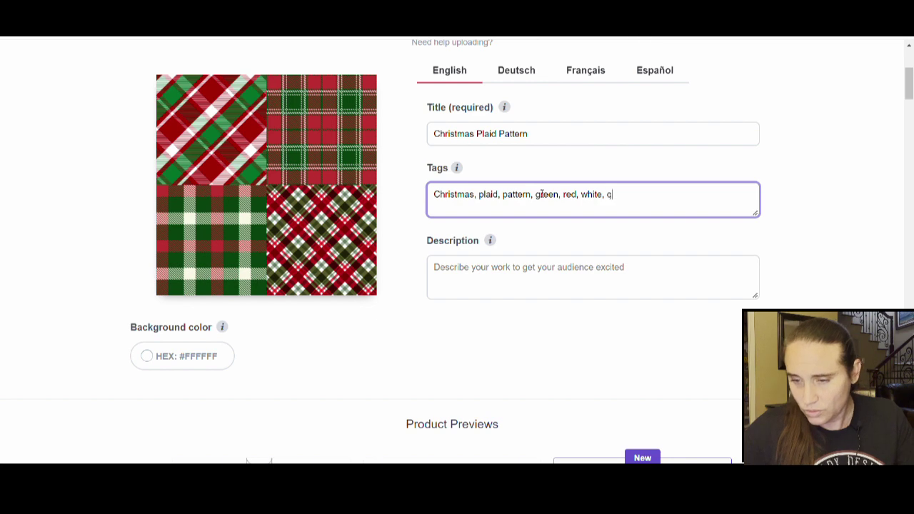
pyautogui.write('uilted')
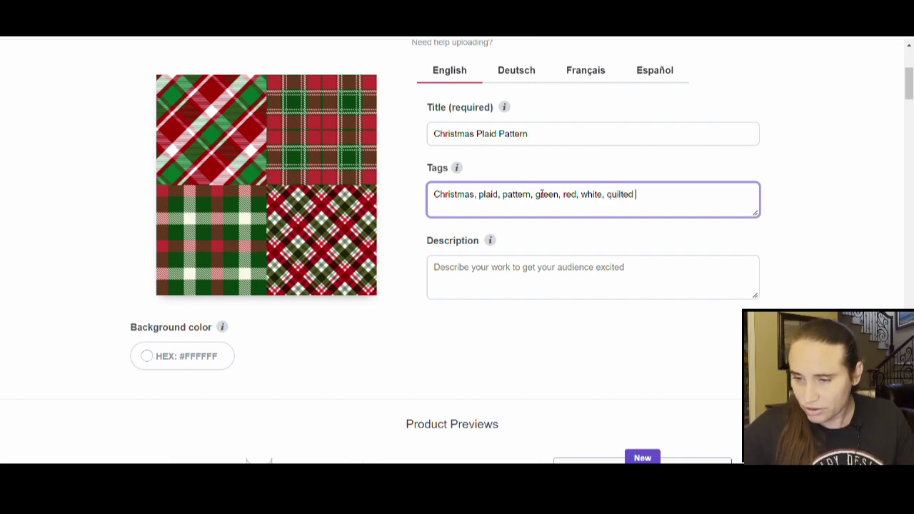
pyautogui.write(', holiday, winter')
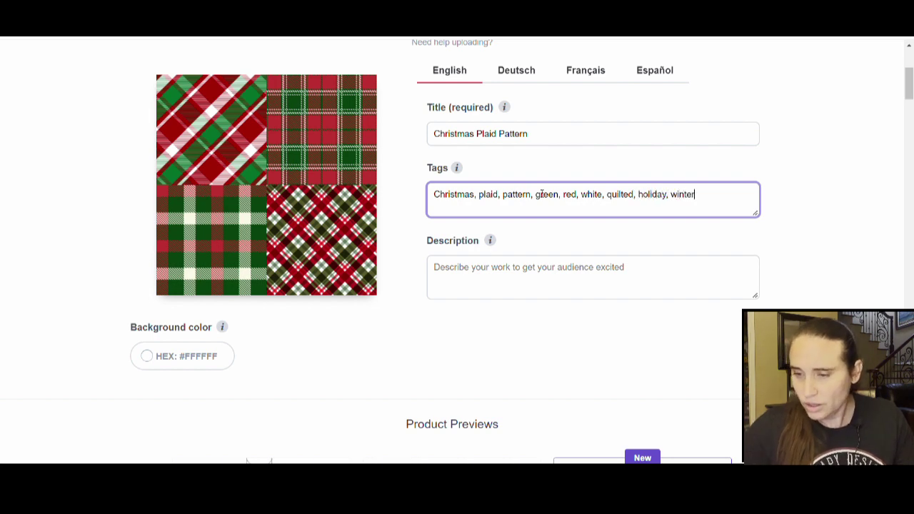
# Enter "Christmas Plaid Pattern" as the work's English description.
pyautogui.click(495, 279)
pyautogui.write('Christmas')
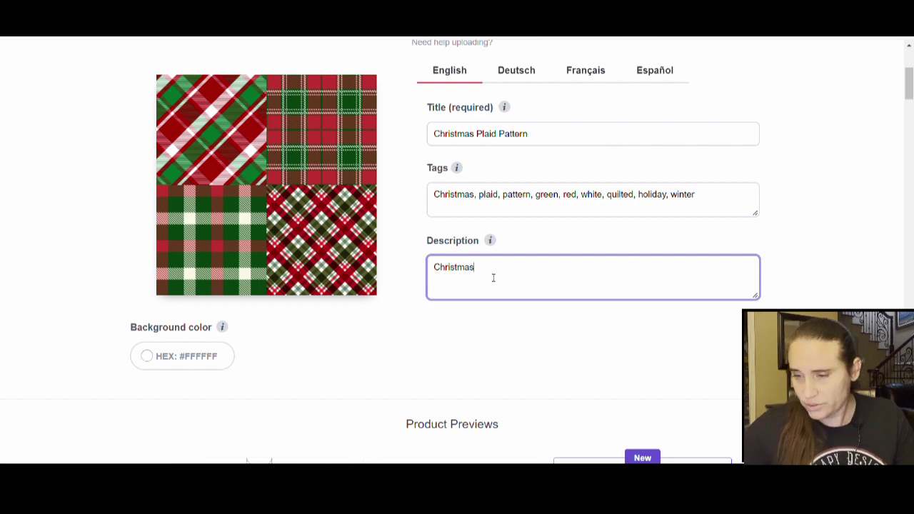
pyautogui.write(' Plaid ')
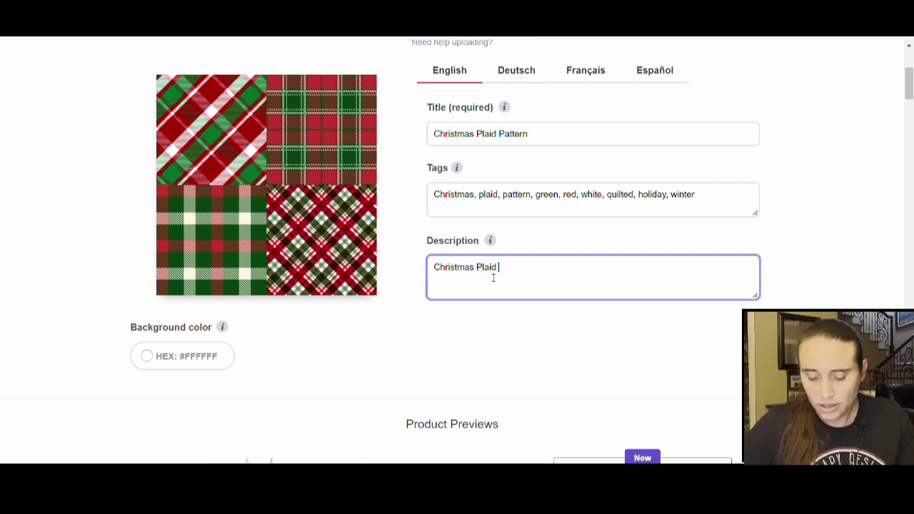
pyautogui.write('Pattern')
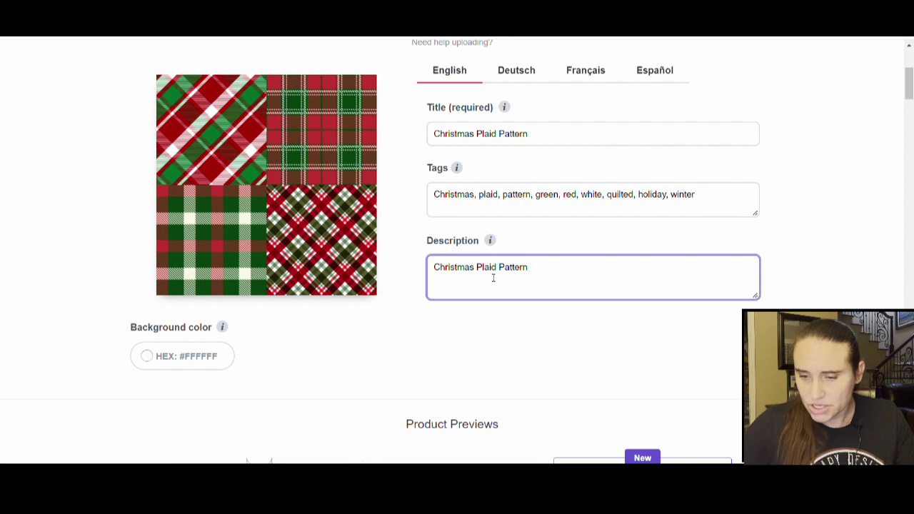
pyautogui.click(454, 352)
# Shift the pattern slightly to the right on the Chiffon Tops design and apply the change.
pyautogui.scroll(-5, 426, 322)
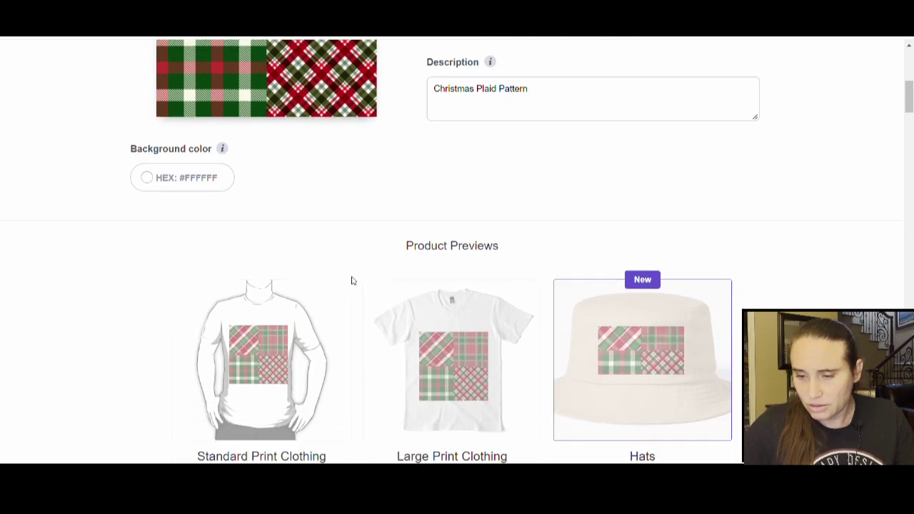
pyautogui.scroll(-1, 289, 236)
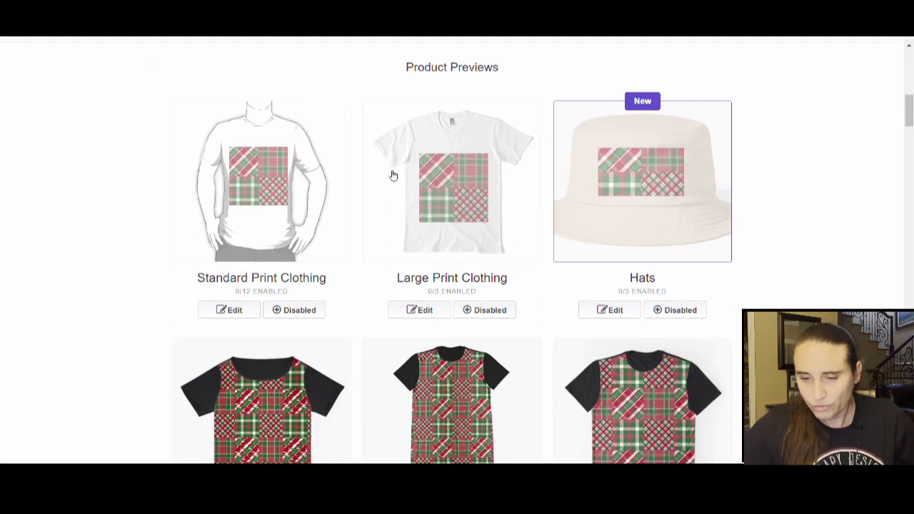
pyautogui.scroll(-2, 356, 89)
pyautogui.scroll(-2, 320, 66)
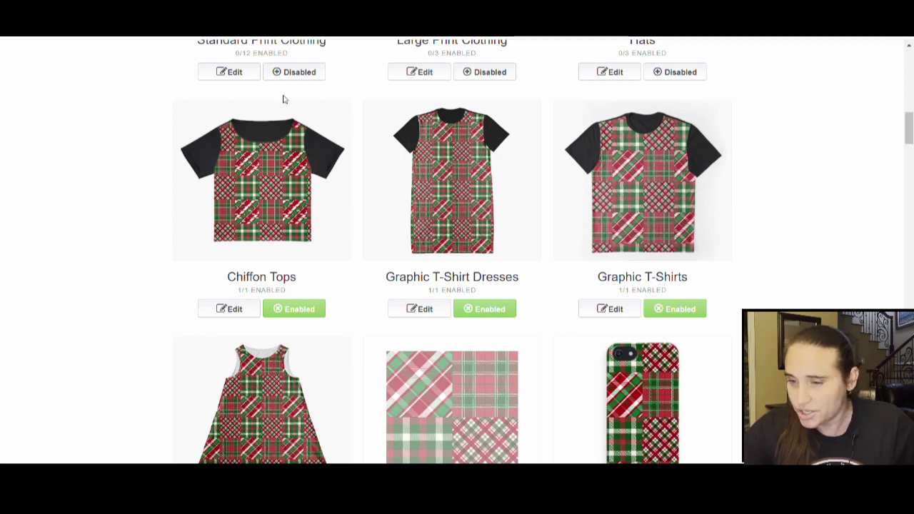
pyautogui.click(229, 309)
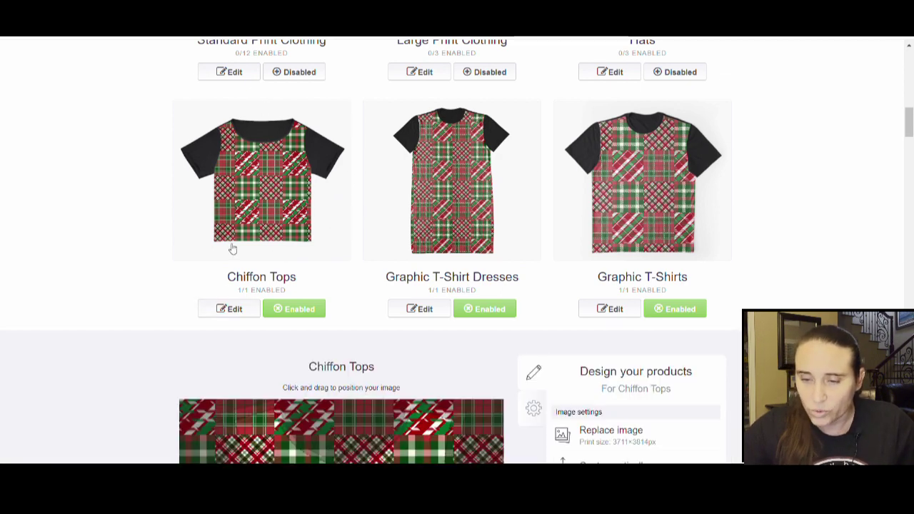
pyautogui.scroll(-2, 264, 156)
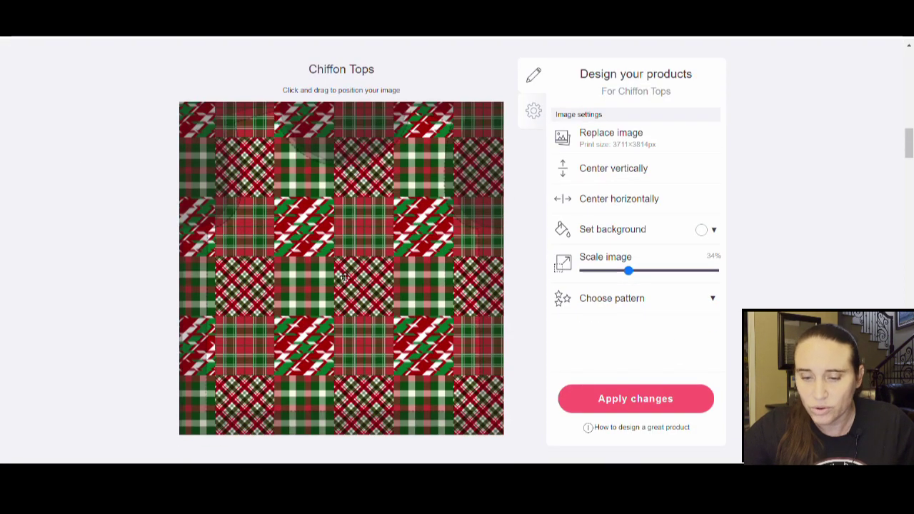
pyautogui.moveTo(343, 277); pyautogui.dragTo(388, 278)
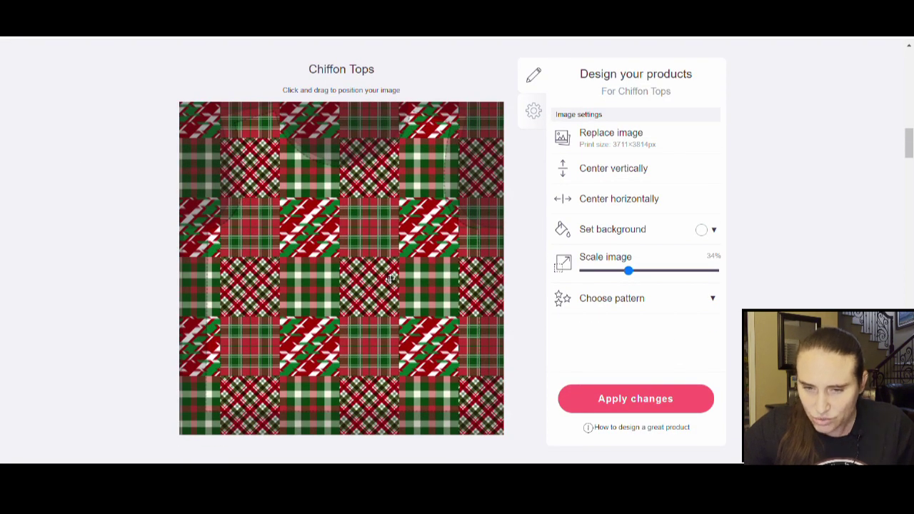
pyautogui.scroll(3, 378, 272)
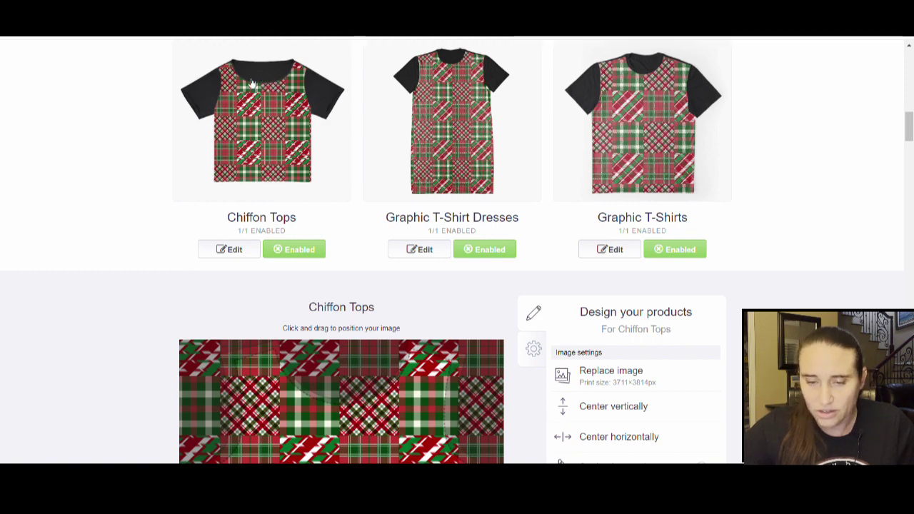
pyautogui.scroll(-3, 347, 159)
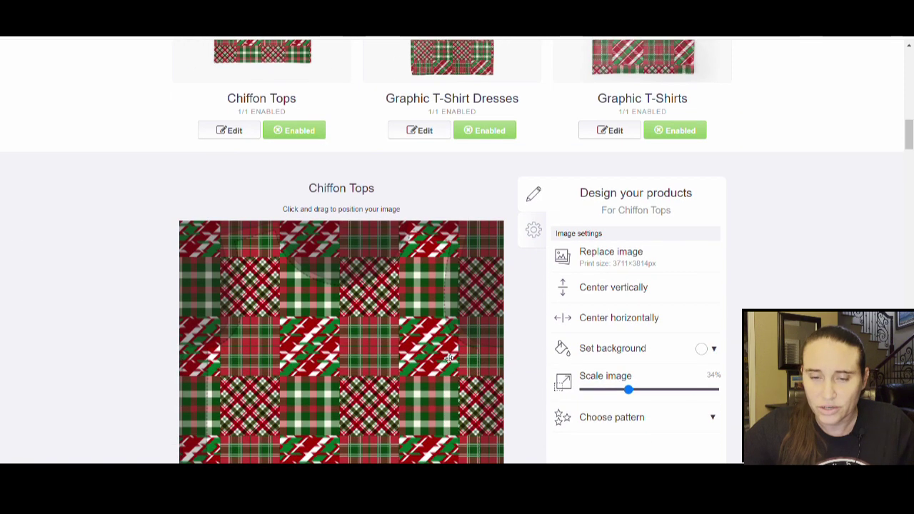
pyautogui.scroll(-4, 446, 335)
pyautogui.scroll(-1, 643, 342)
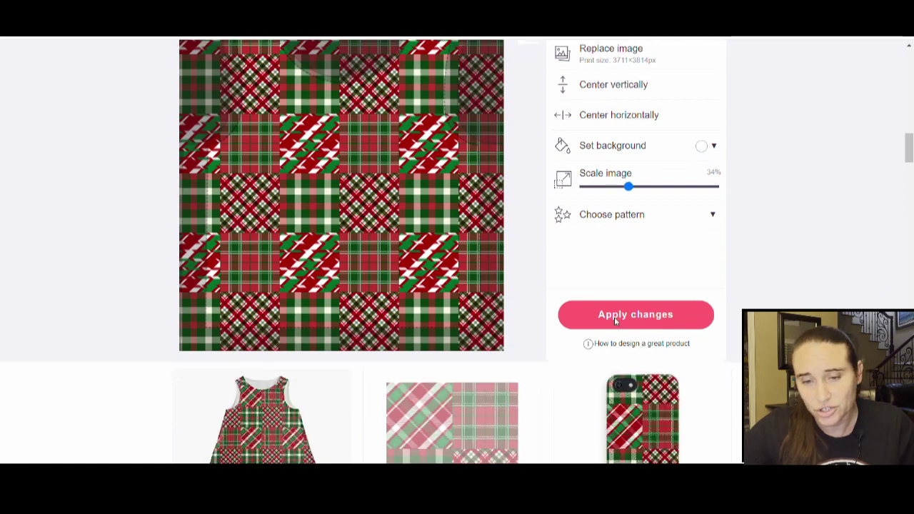
pyautogui.click(616, 316)
# Review how the plaid pattern sits on the product previews from Chiffon Tops through Tablet Cases & Skins and Drawstring Bags.
pyautogui.scroll(5, 321, 211)
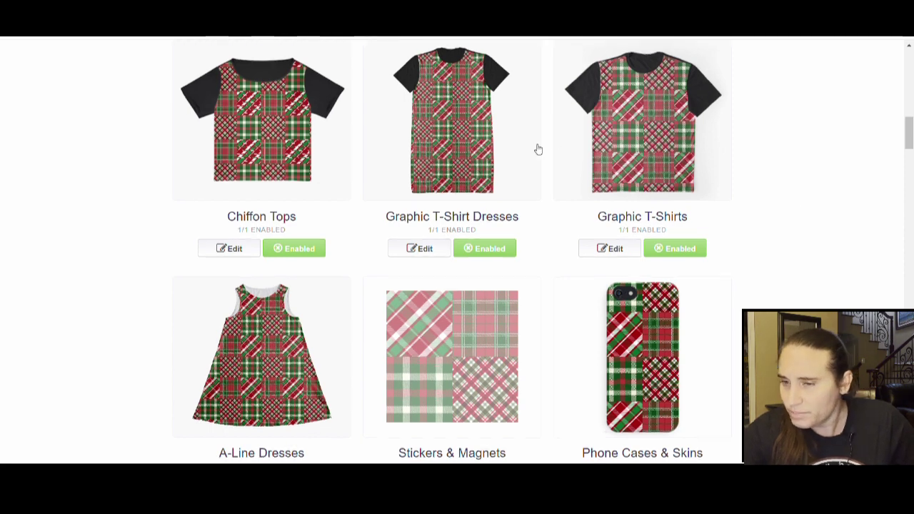
pyautogui.scroll(-3, 538, 149)
pyautogui.scroll(-1, 700, 181)
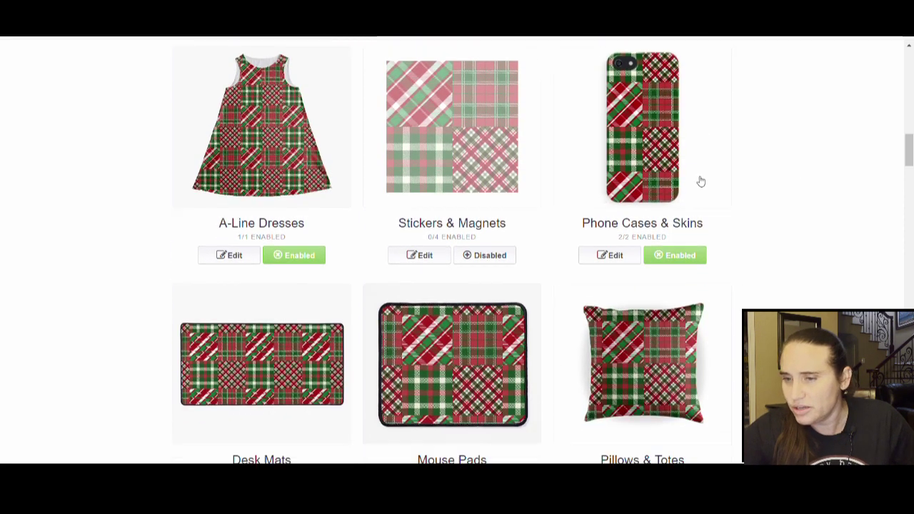
pyautogui.scroll(1, 685, 142)
pyautogui.scroll(-4, 672, 169)
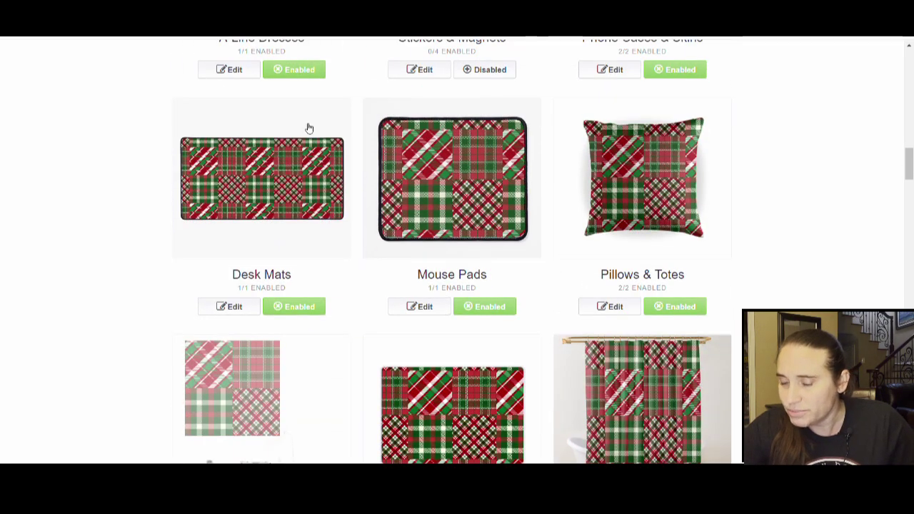
pyautogui.scroll(-6, 457, 206)
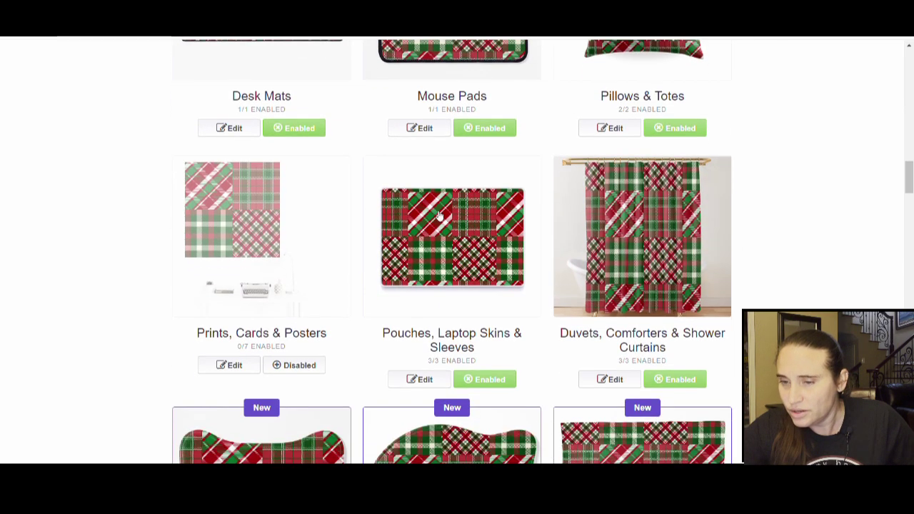
pyautogui.scroll(-4, 571, 164)
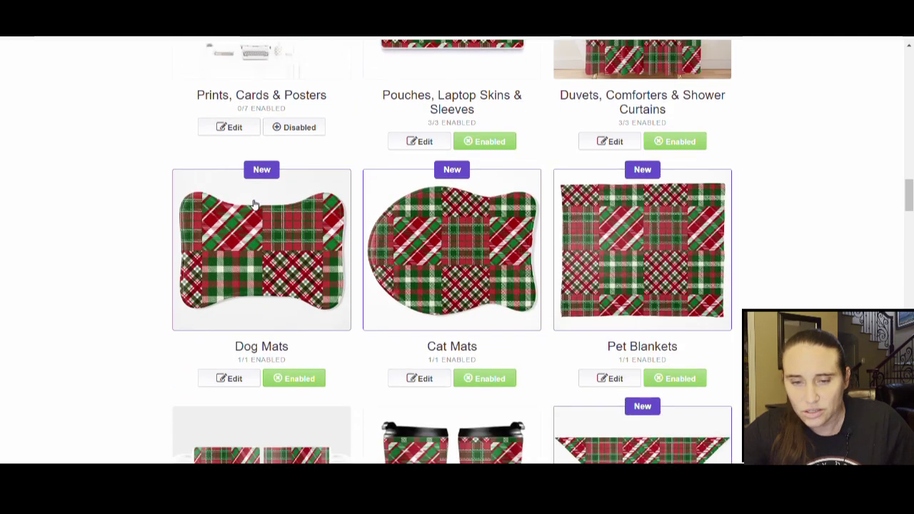
pyautogui.scroll(-7, 231, 283)
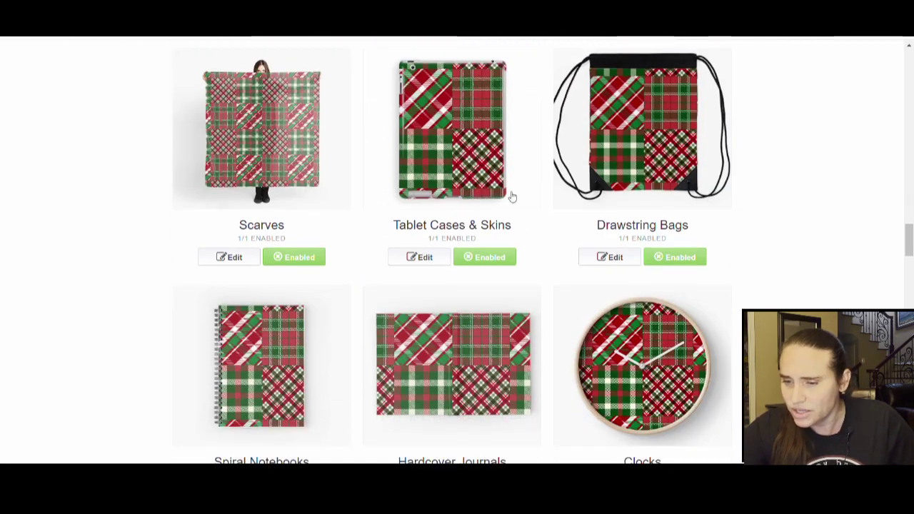
# Scale the pattern on Tablet Cases & Skins to 39% and apply the change.
pyautogui.click(442, 258)
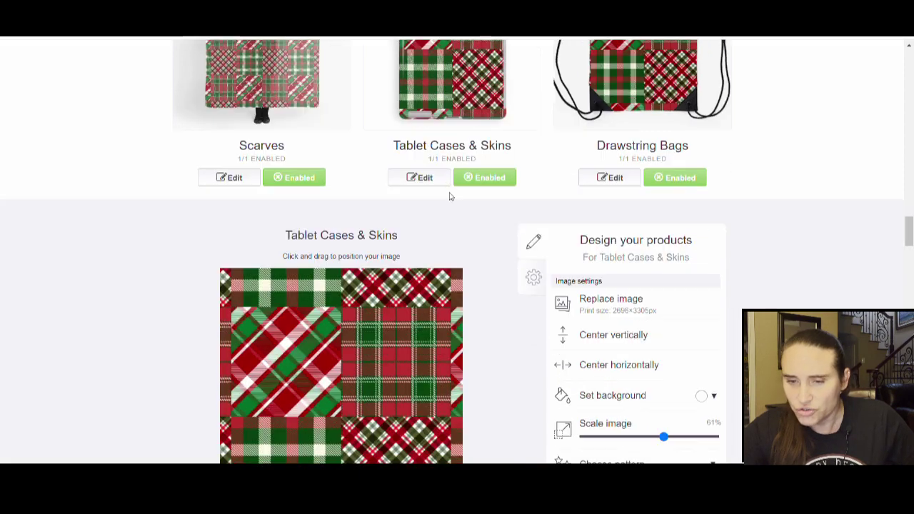
pyautogui.moveTo(662, 337); pyautogui.dragTo(635, 340)
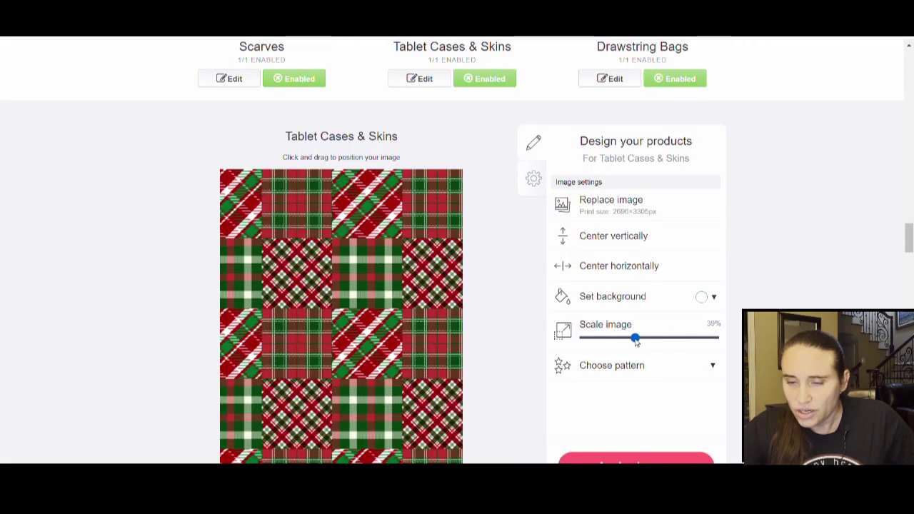
pyautogui.click(631, 441)
pyautogui.scroll(3, 350, 261)
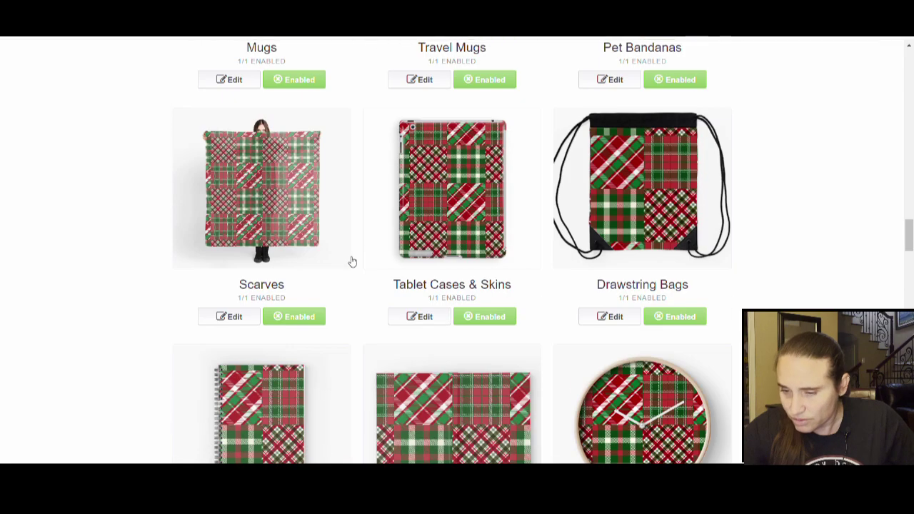
# Scale the pattern on Drawstring Bags to 34% and apply the change.
pyautogui.click(600, 316)
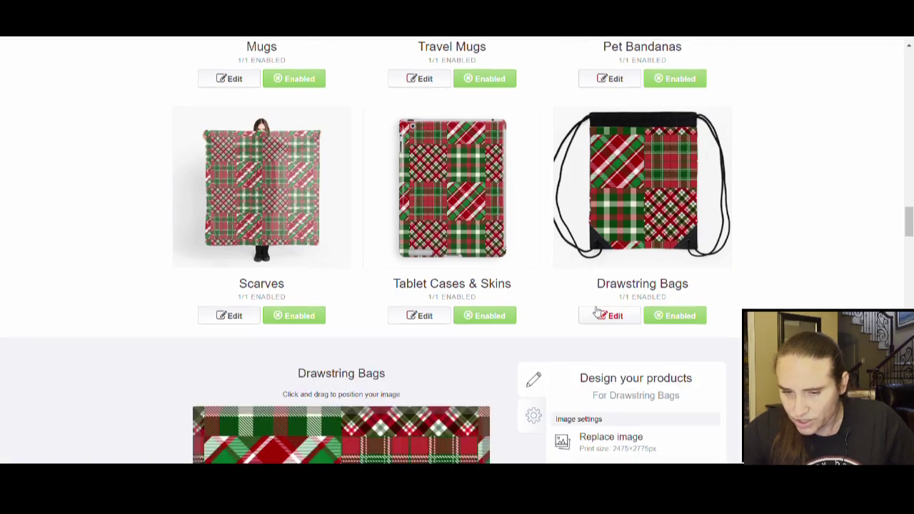
pyautogui.click(630, 340)
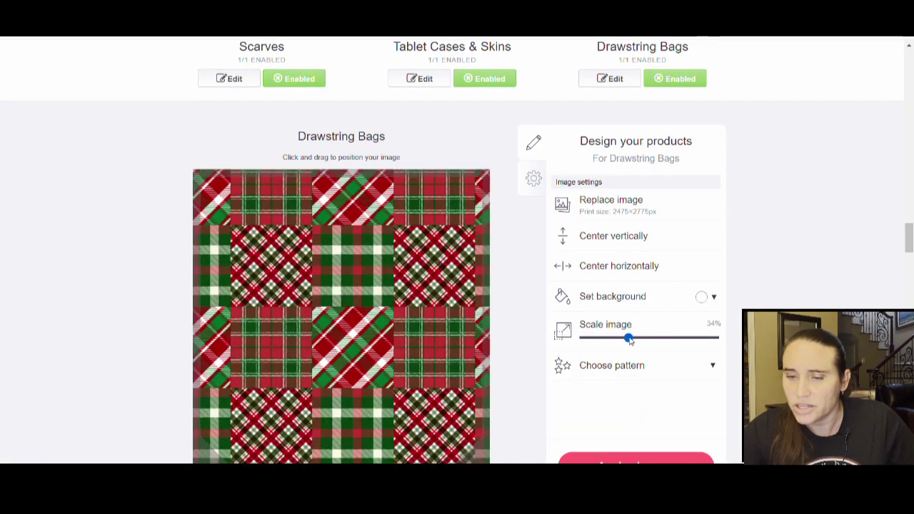
pyautogui.click(634, 451)
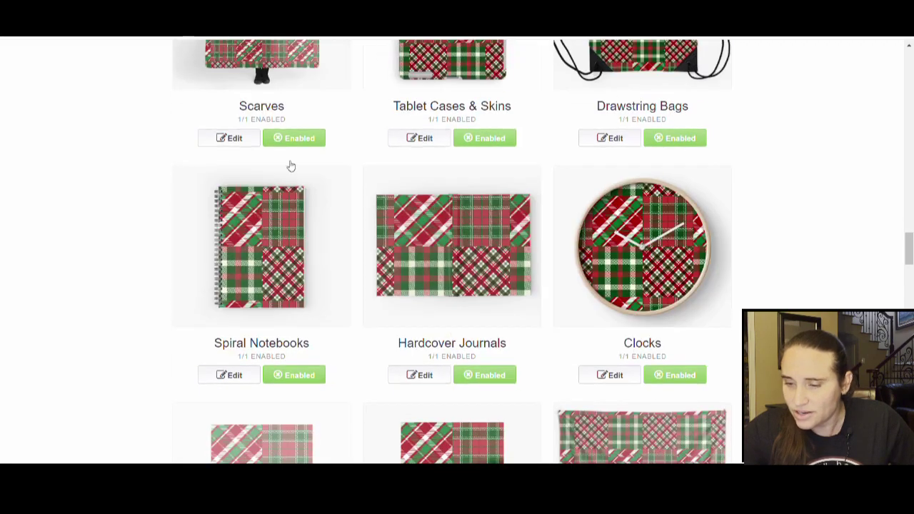
# Scale the pattern on Spiral Notebooks to 38% and apply the change.
pyautogui.click(252, 317)
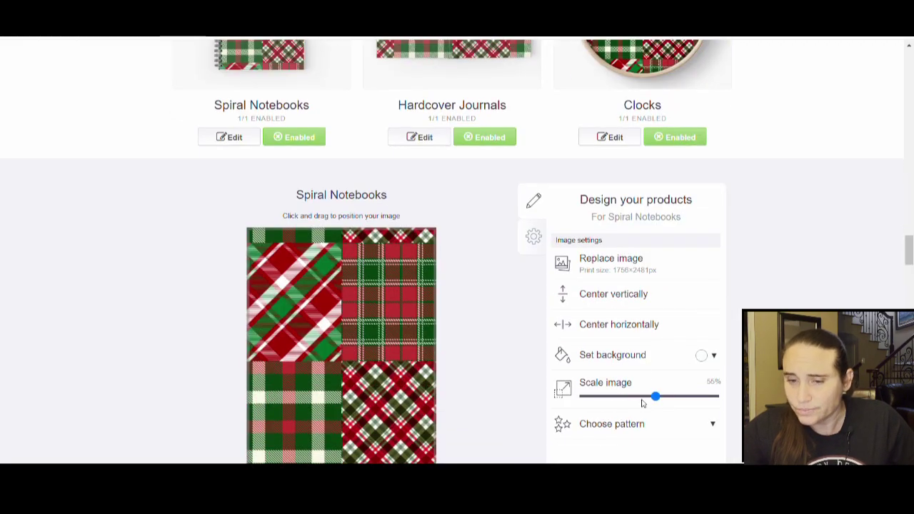
pyautogui.click(633, 397)
pyautogui.scroll(-3, 641, 392)
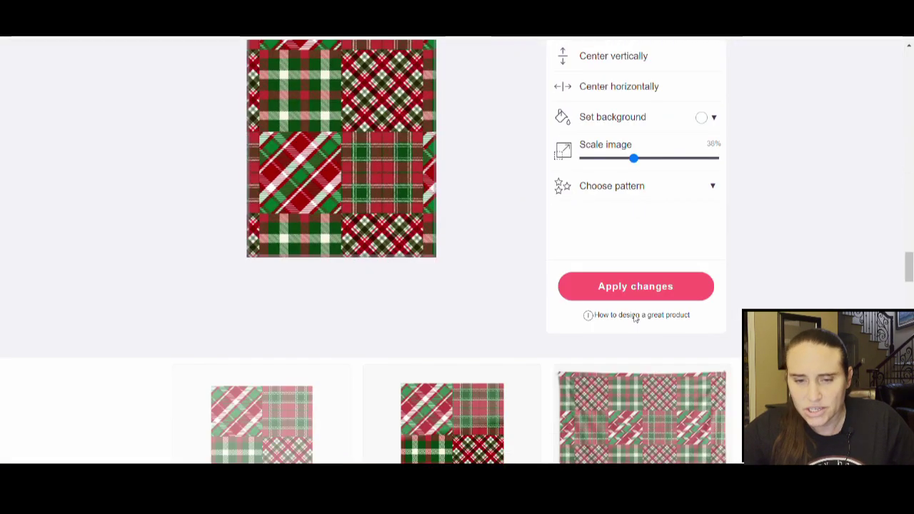
pyautogui.click(656, 286)
pyautogui.scroll(3, 350, 215)
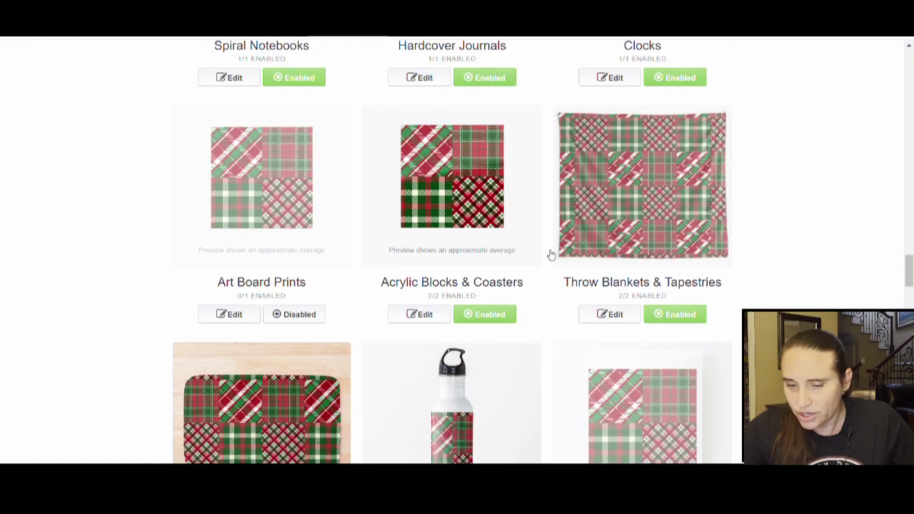
# Scale the pattern on Water Bottles to 25% and apply the change.
pyautogui.scroll(-3, 714, 264)
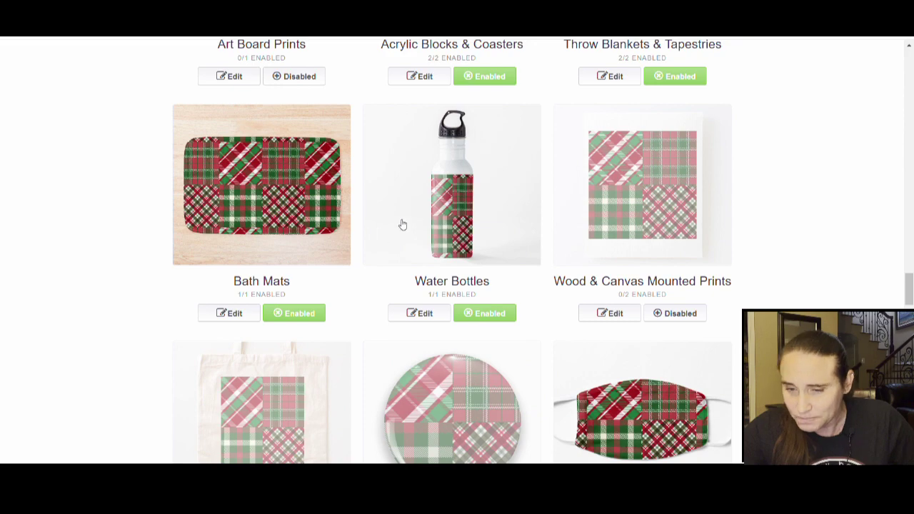
pyautogui.click(420, 314)
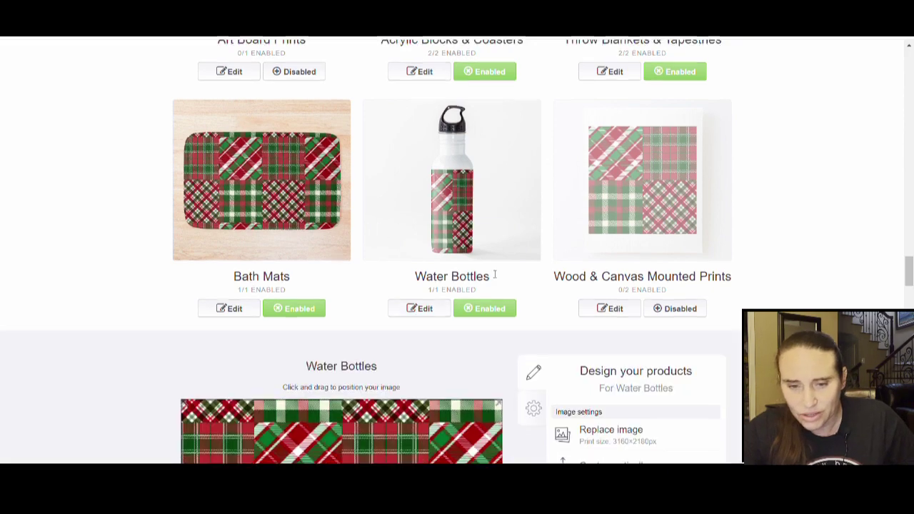
pyautogui.click(619, 247)
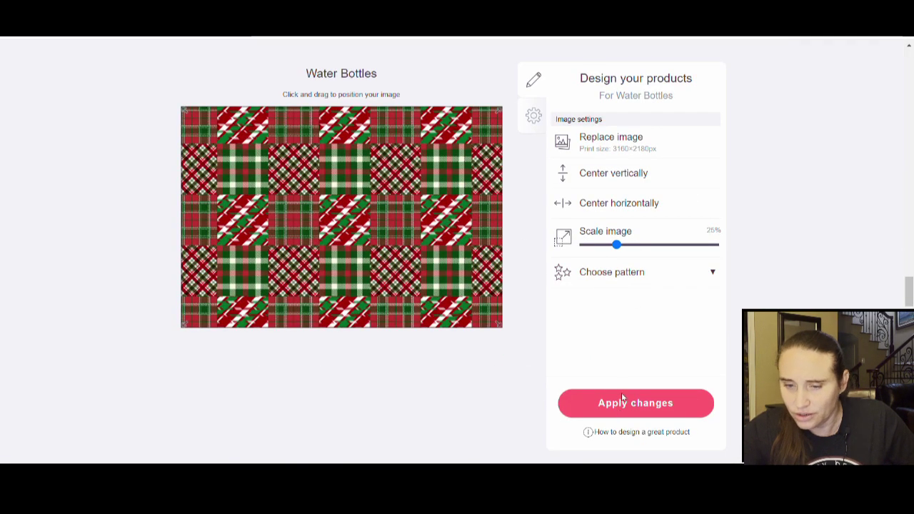
pyautogui.click(628, 382)
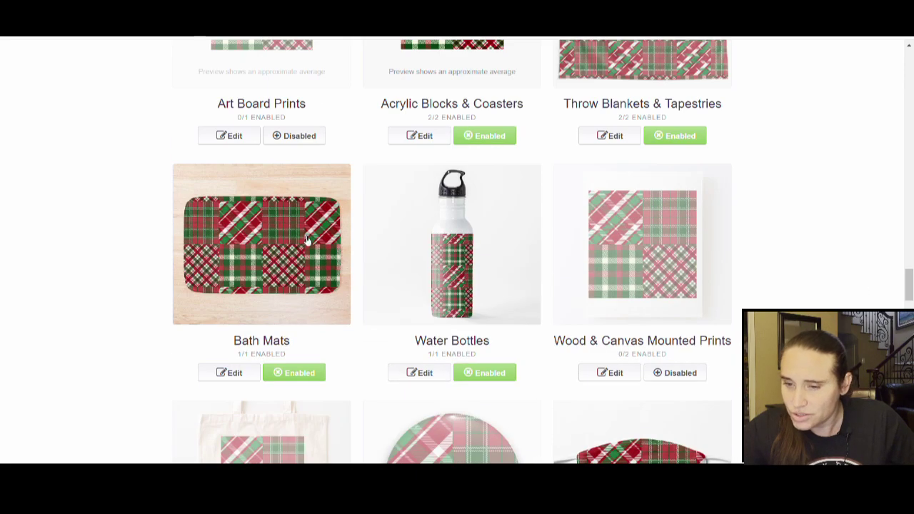
# Scale the pattern on Bath Mats to 70%, nudge it slightly upward and left, and apply the changes.
pyautogui.click(250, 372)
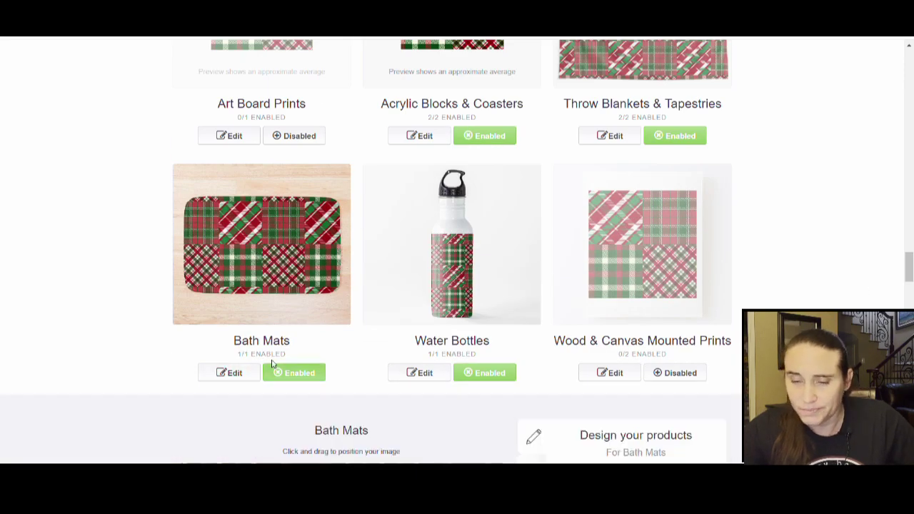
pyautogui.click(676, 392)
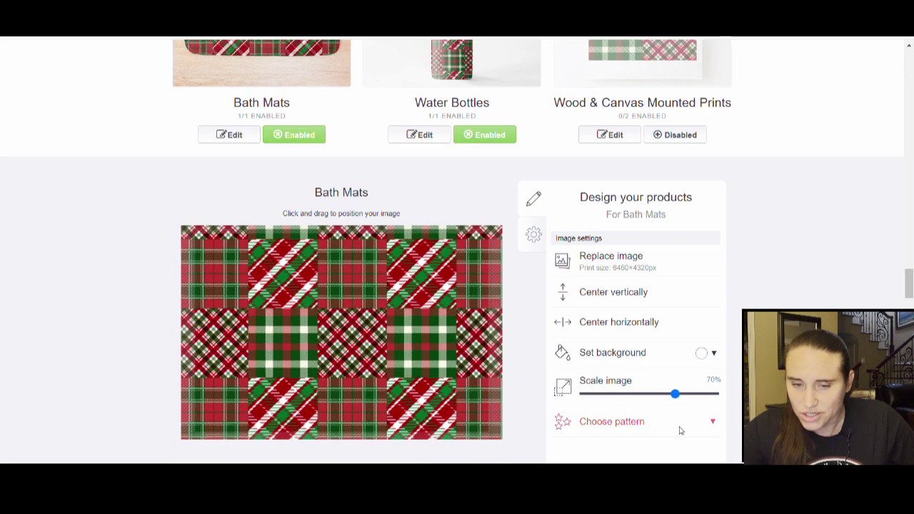
pyautogui.scroll(-3, 509, 275)
pyautogui.moveTo(350, 199); pyautogui.dragTo(351, 194)
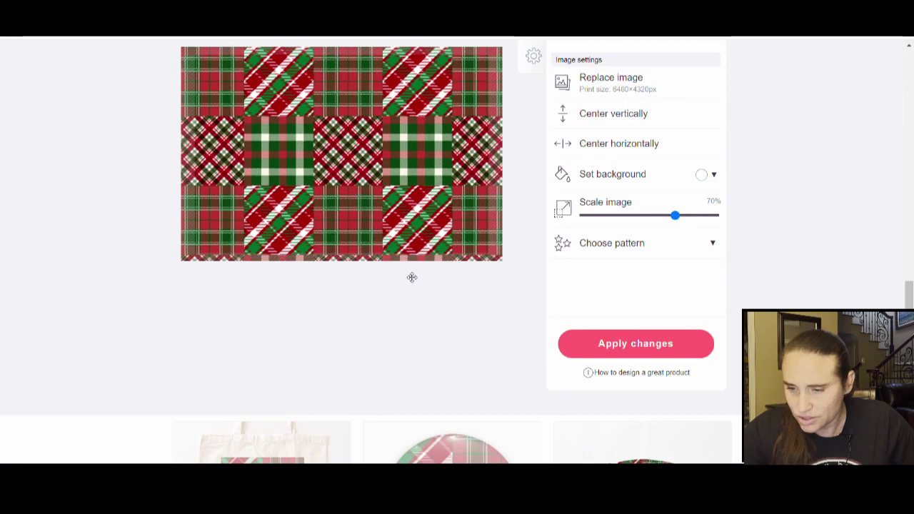
pyautogui.click(589, 350)
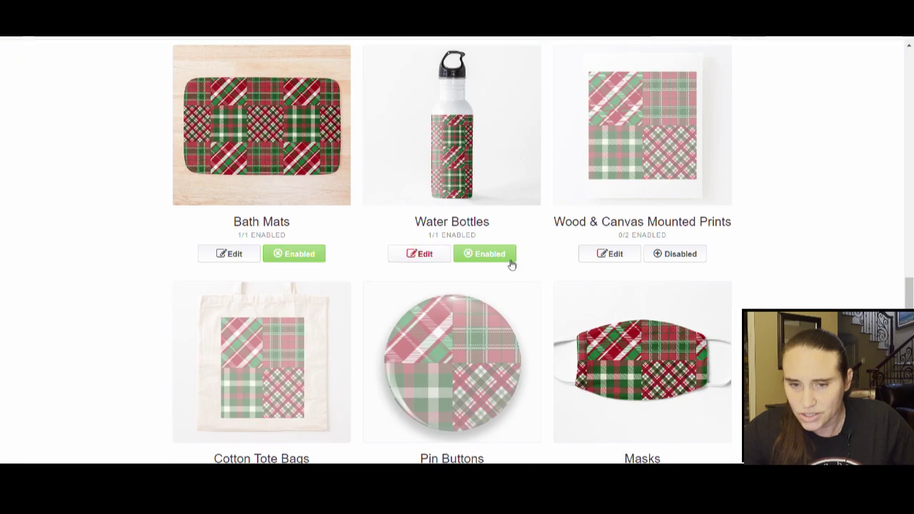
# Scale the pattern on Masks to 25% and apply the change.
pyautogui.scroll(-3, 511, 264)
pyautogui.click(608, 317)
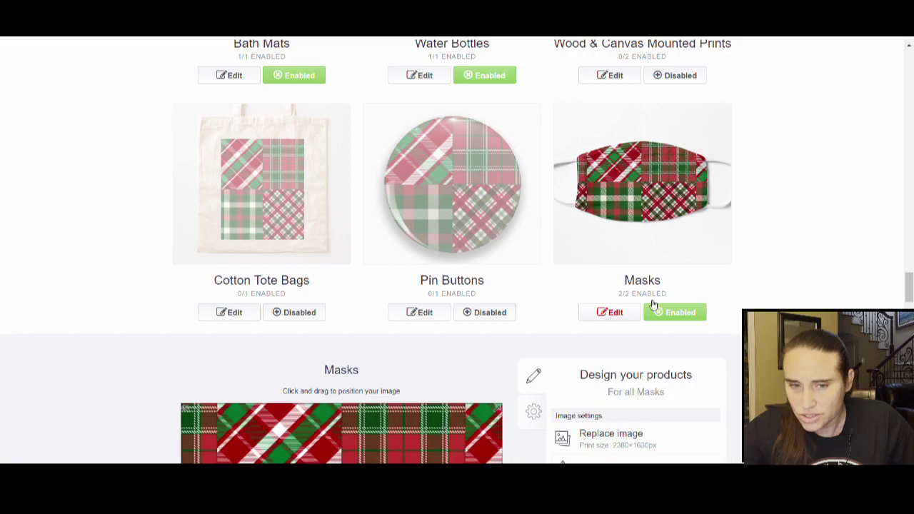
pyautogui.click(616, 391)
pyautogui.scroll(-2, 628, 407)
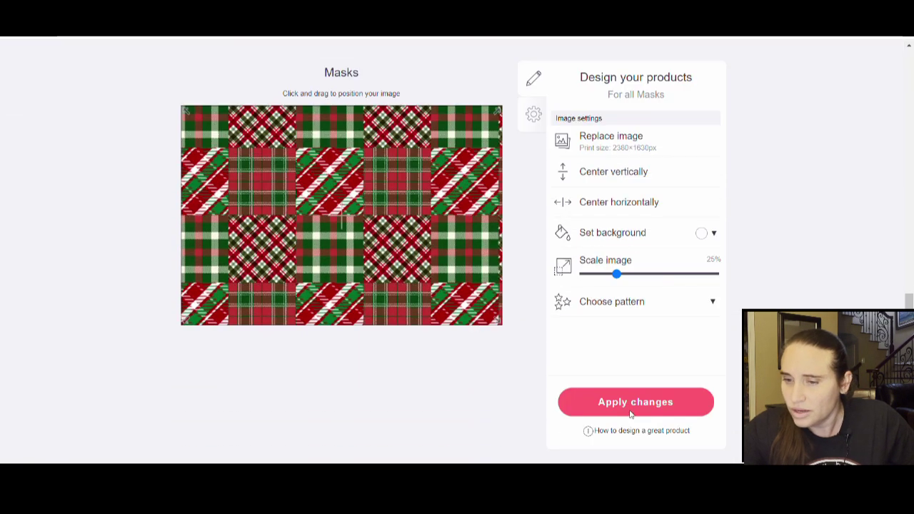
pyautogui.click(632, 404)
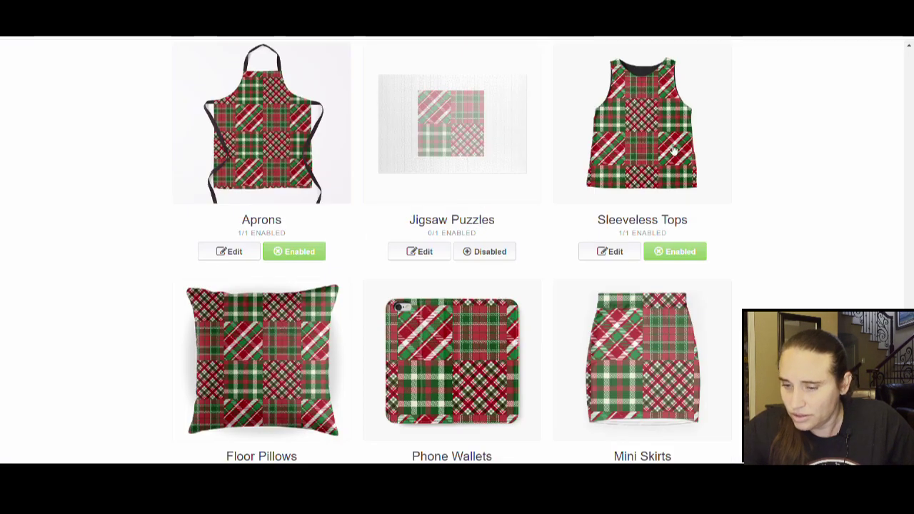
# Scale the pattern on Phone Wallets to 29% and apply the change.
pyautogui.scroll(4, 642, 164)
pyautogui.scroll(-6, 593, 171)
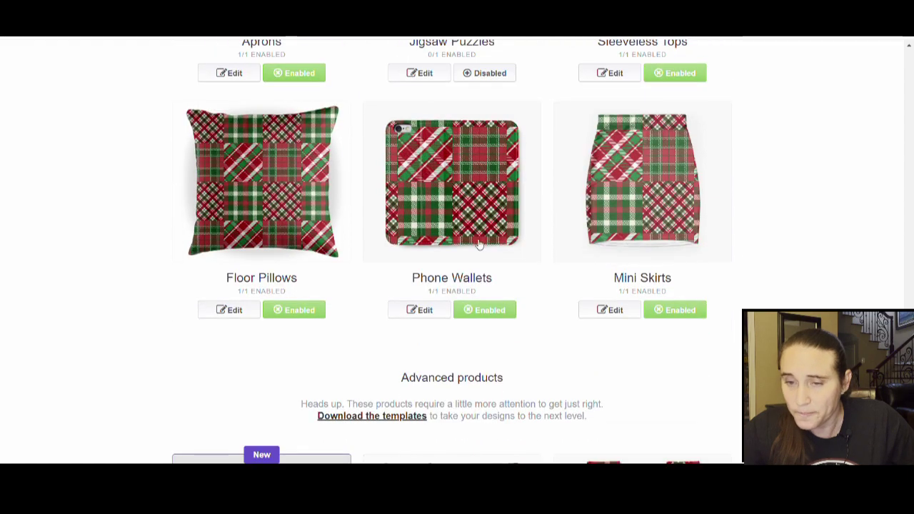
pyautogui.click(421, 309)
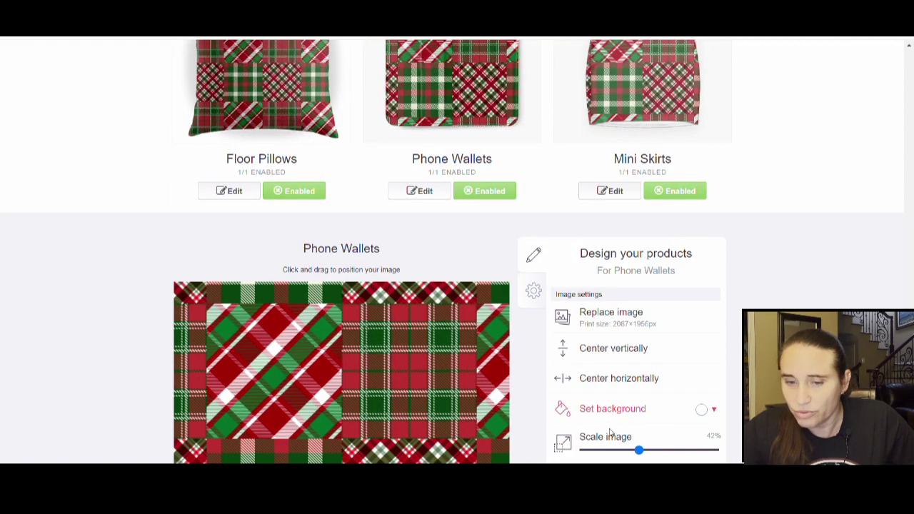
pyautogui.click(622, 451)
pyautogui.scroll(-3, 653, 407)
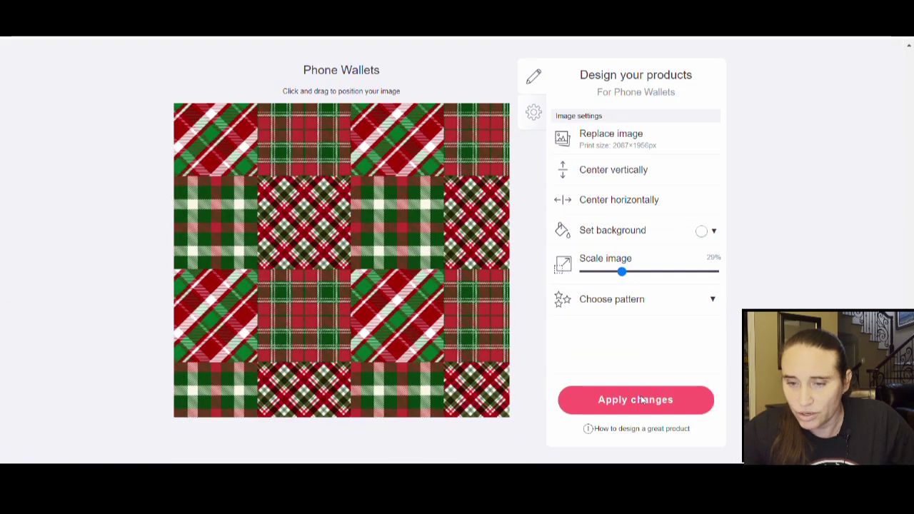
pyautogui.click(642, 400)
pyautogui.scroll(5, 648, 328)
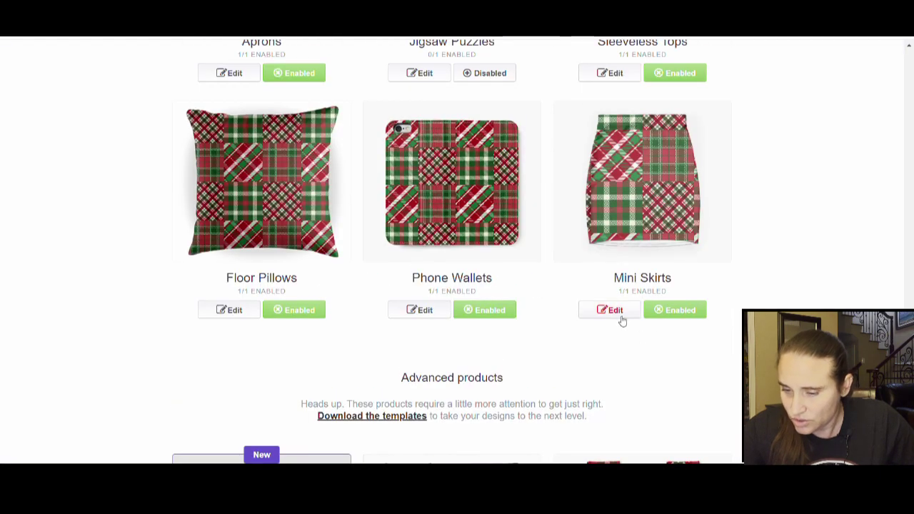
# Scale the pattern on Mini Skirts to 20% and apply the change.
pyautogui.click(620, 317)
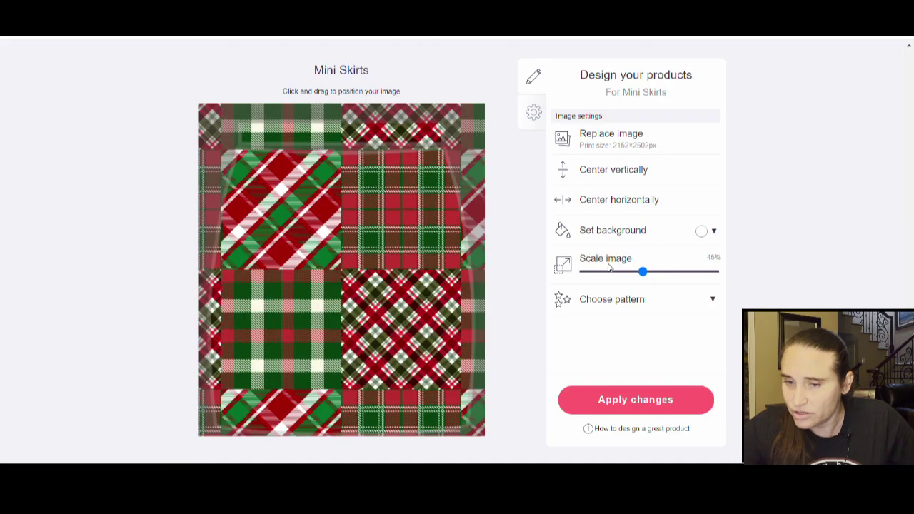
pyautogui.click(611, 272)
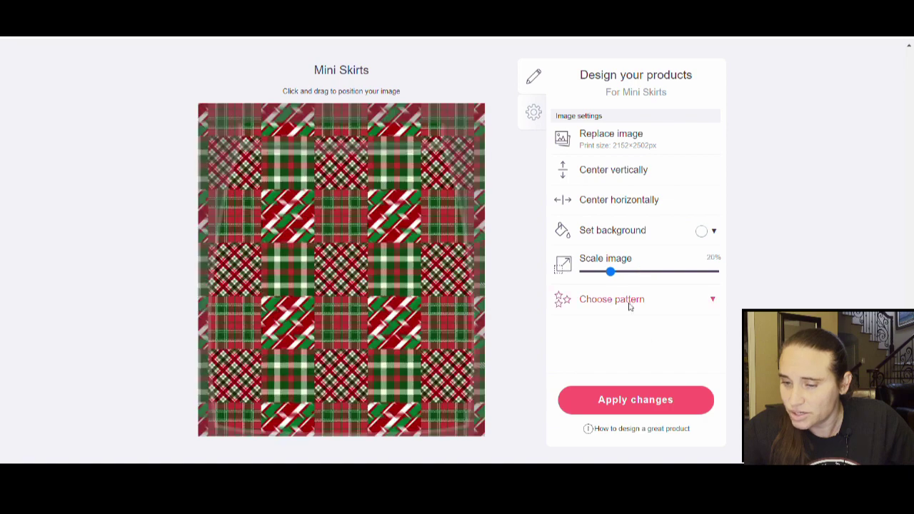
pyautogui.scroll(-1, 660, 400)
pyautogui.click(669, 376)
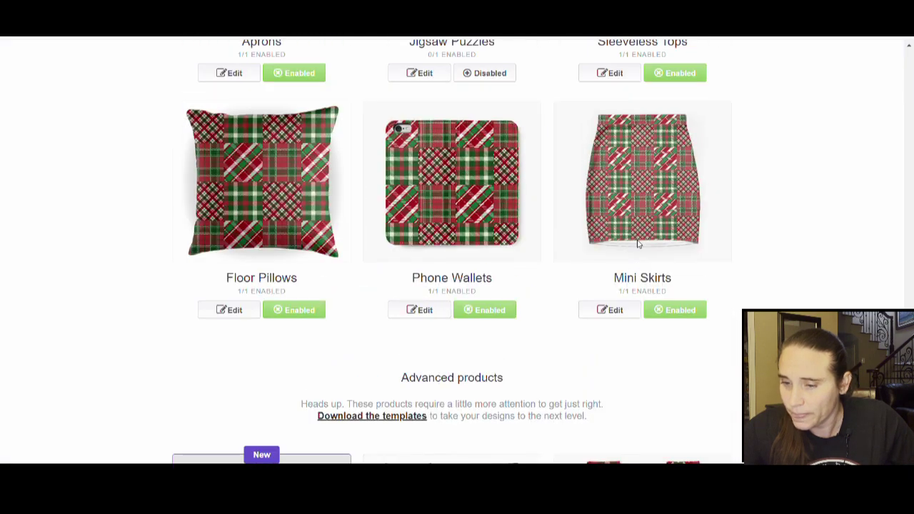
# Open the Backpacks design for editing and scale its pattern to 100%.
pyautogui.scroll(-1, 157, 177)
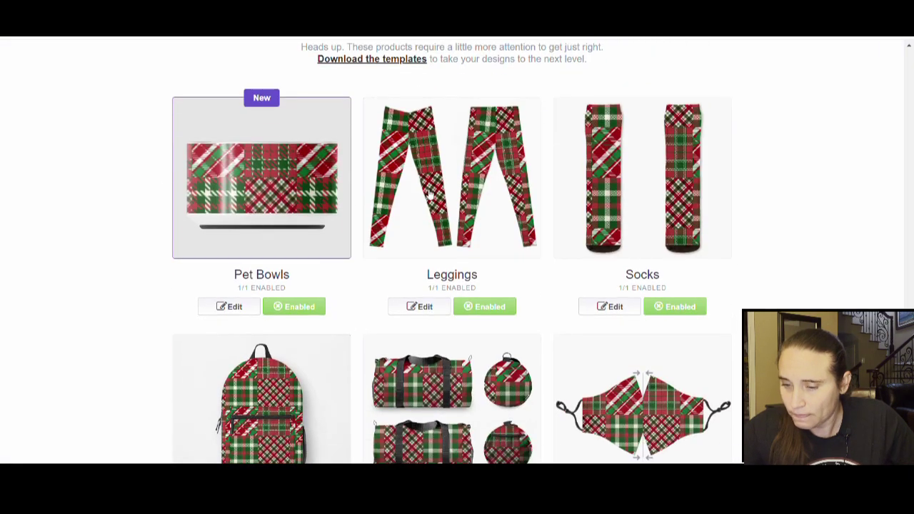
pyautogui.scroll(-3, 647, 179)
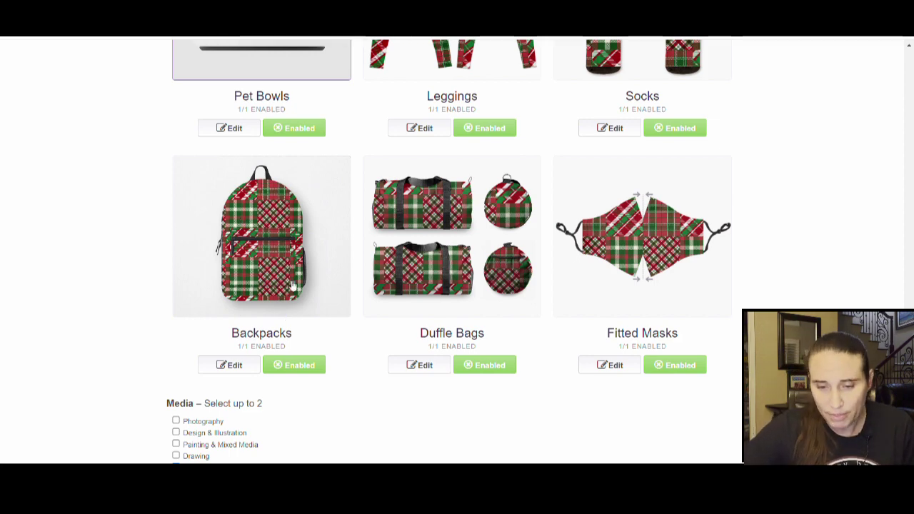
pyautogui.click(229, 365)
pyautogui.scroll(-7, 367, 306)
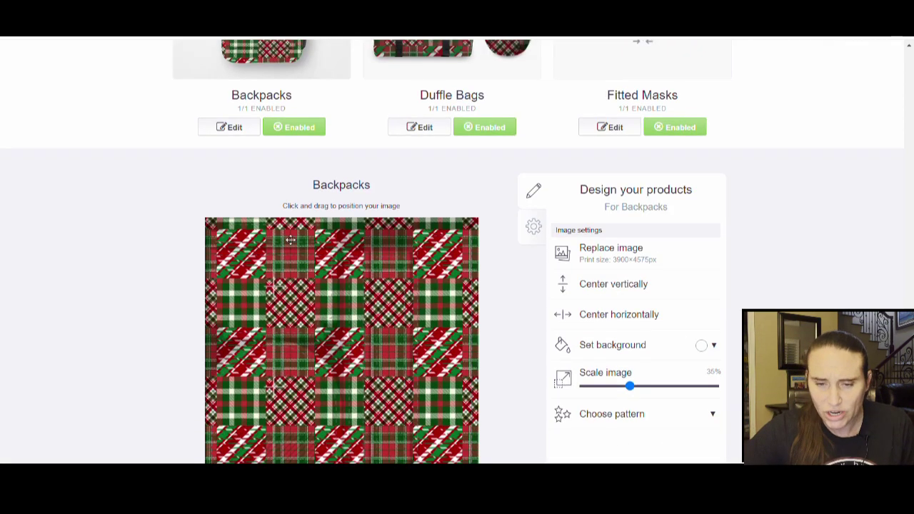
pyautogui.moveTo(630, 147); pyautogui.dragTo(745, 146)
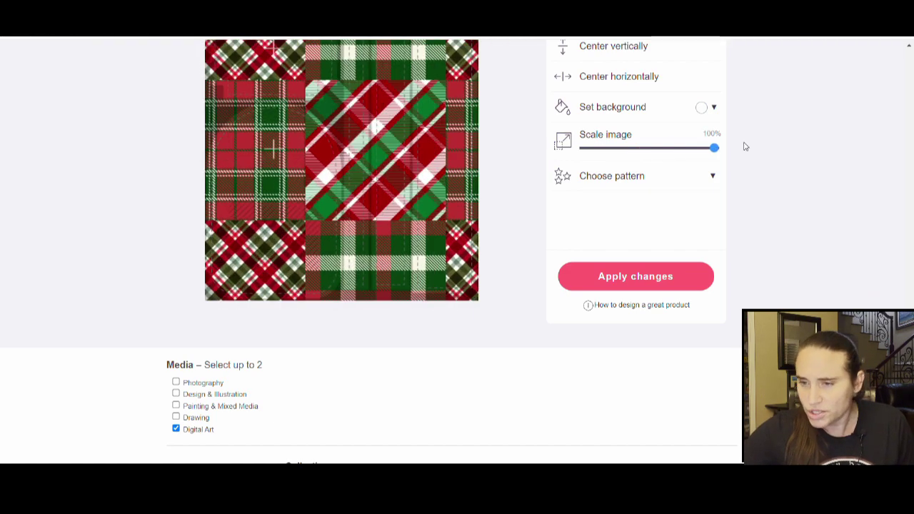
# Align the Backpacks pattern so the straight red-green tartan fills the upper body and the criss-cross plaid fills the front pocket.
pyautogui.moveTo(246, 248); pyautogui.dragTo(298, 234)
pyautogui.scroll(2, 345, 286)
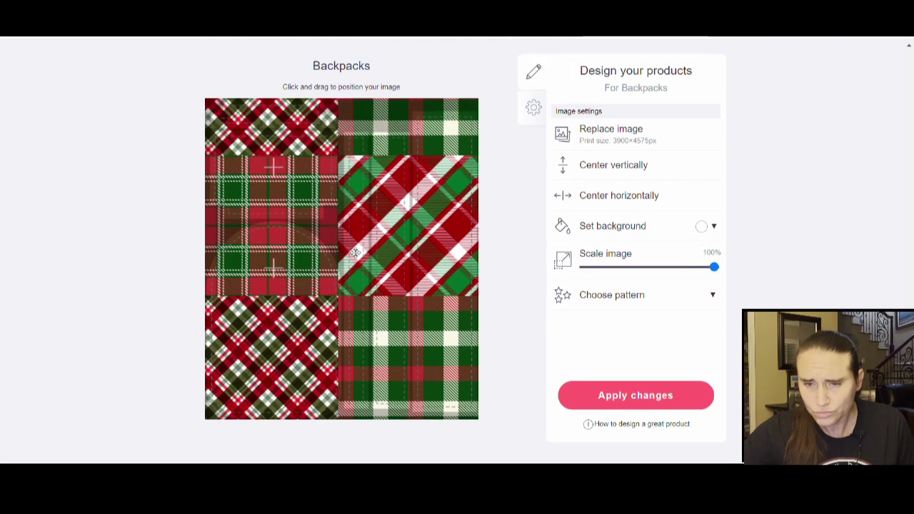
pyautogui.moveTo(355, 252); pyautogui.dragTo(357, 293)
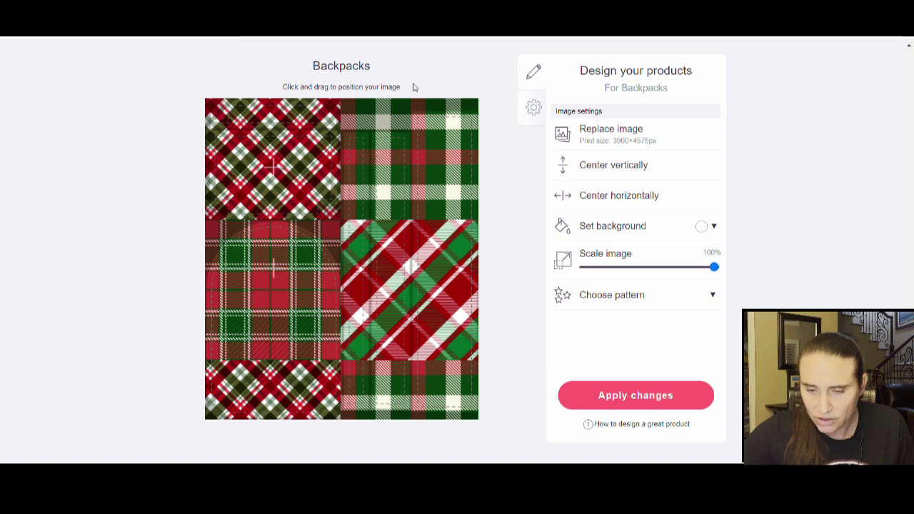
pyautogui.scroll(-1, 422, 214)
pyautogui.scroll(1, 414, 236)
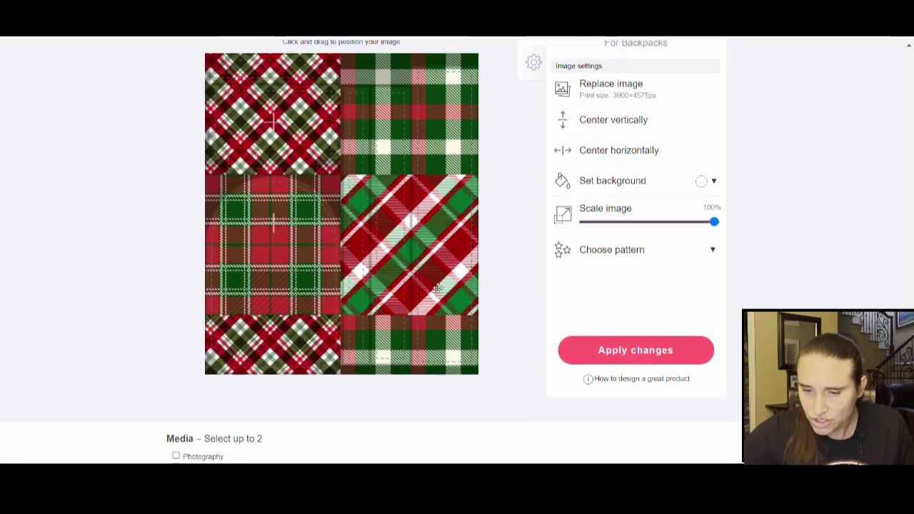
pyautogui.moveTo(404, 216); pyautogui.dragTo(408, 190)
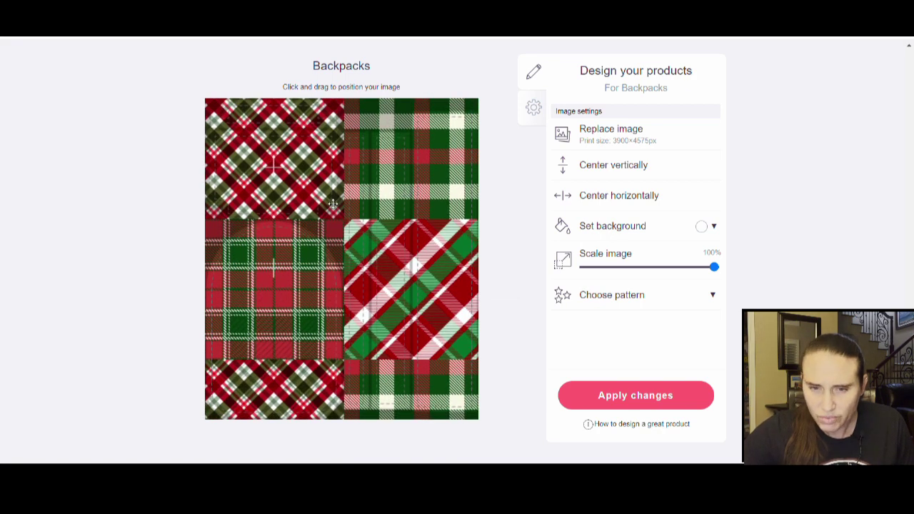
pyautogui.moveTo(380, 265); pyautogui.dragTo(380, 264)
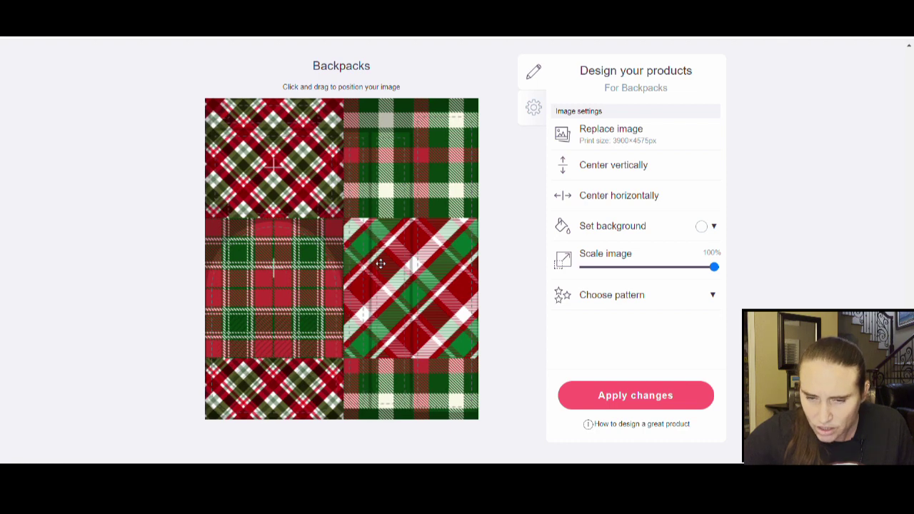
pyautogui.scroll(3, 531, 257)
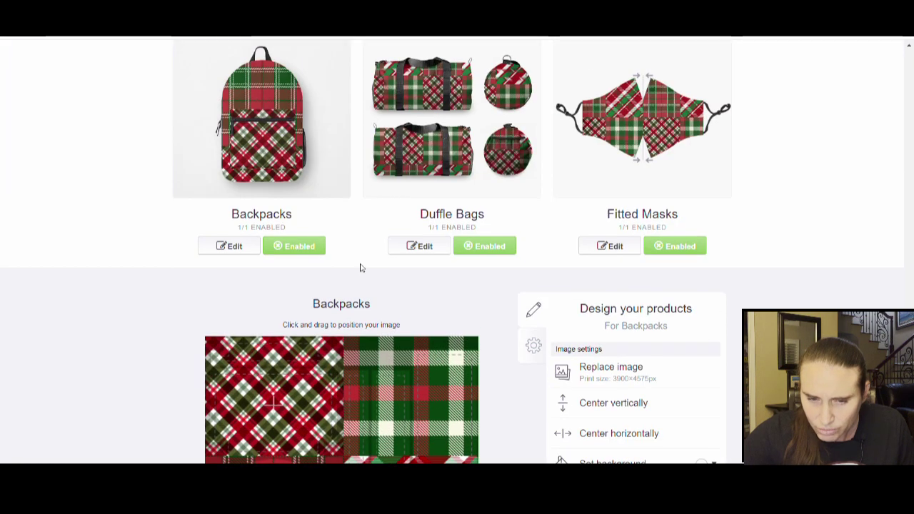
pyautogui.scroll(1, 357, 180)
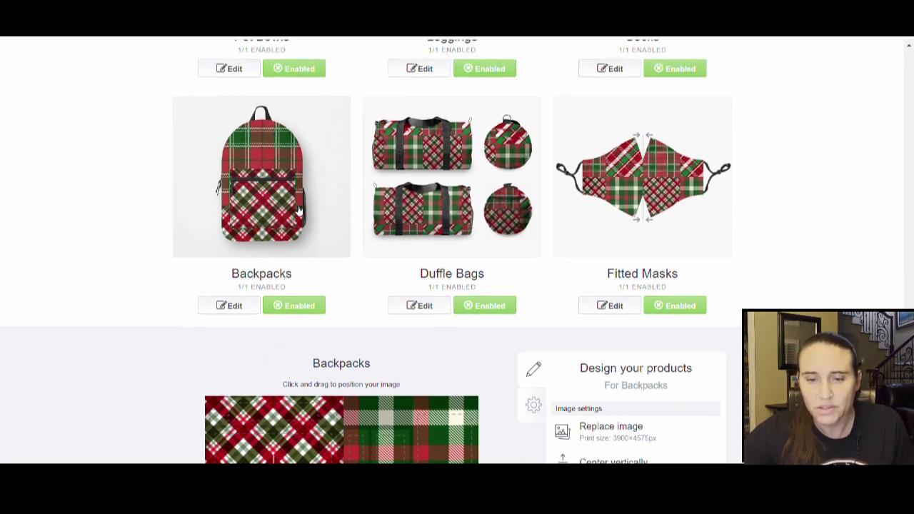
pyautogui.scroll(-1, 321, 190)
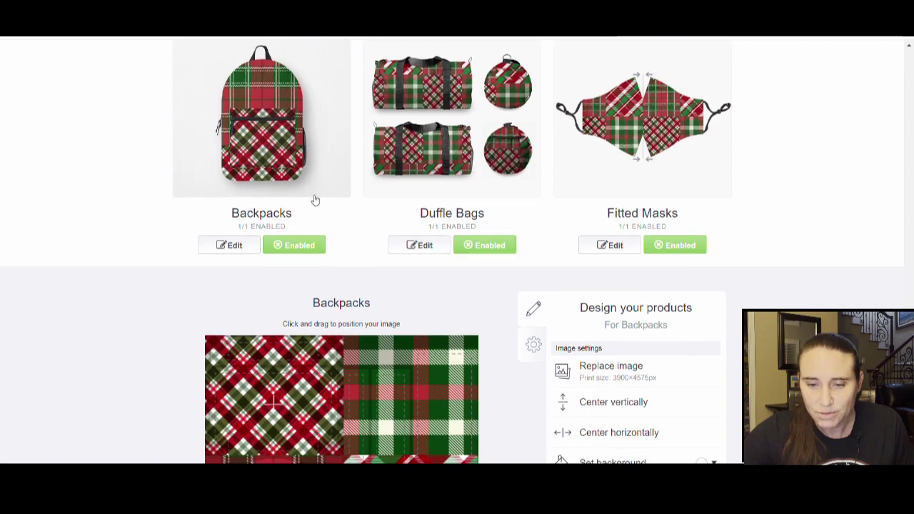
pyautogui.scroll(-1, 315, 200)
pyautogui.scroll(1, 337, 220)
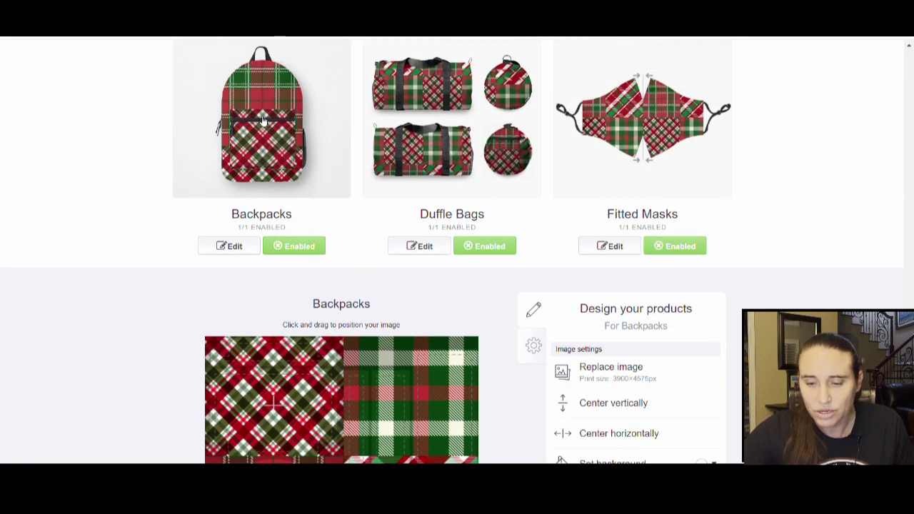
# Shift the Backpacks pattern sideways so the diagonal plaid covers the upper body and the green-and-white plaid covers the pocket.
pyautogui.scroll(-4, 354, 153)
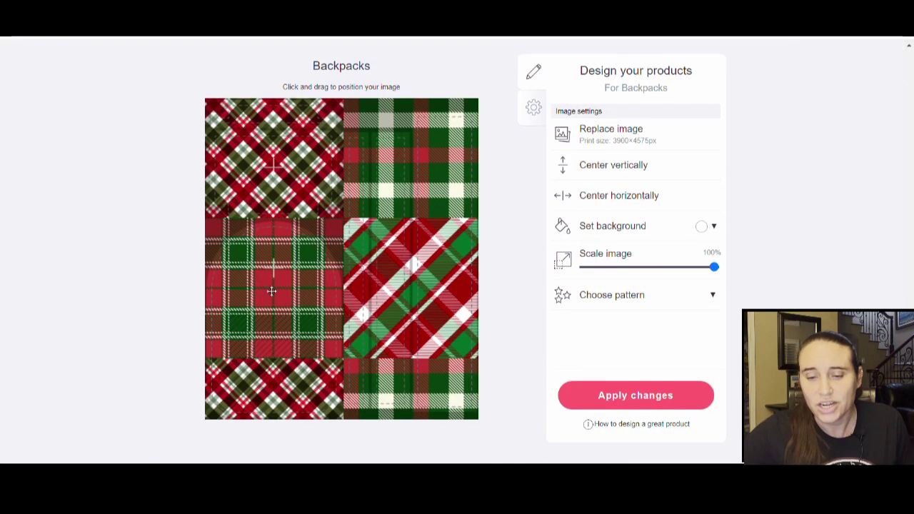
pyautogui.moveTo(439, 316); pyautogui.dragTo(296, 318)
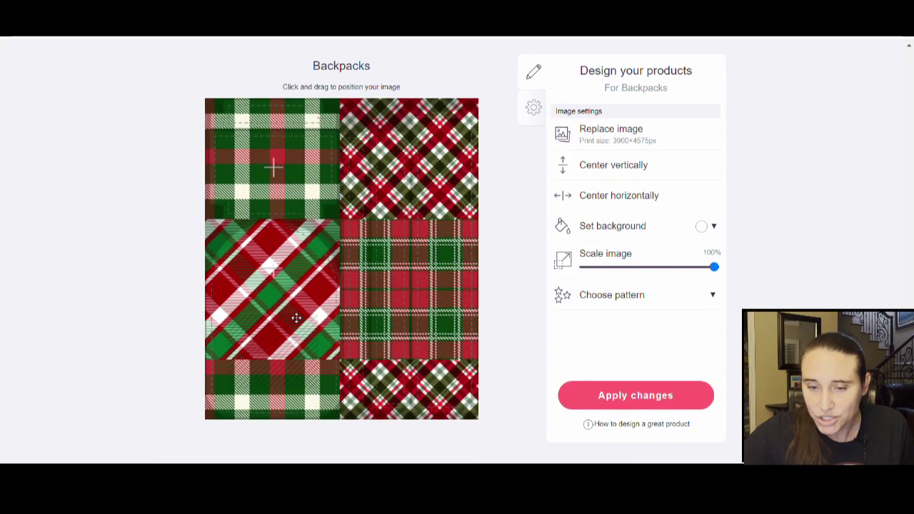
pyautogui.scroll(3, 296, 317)
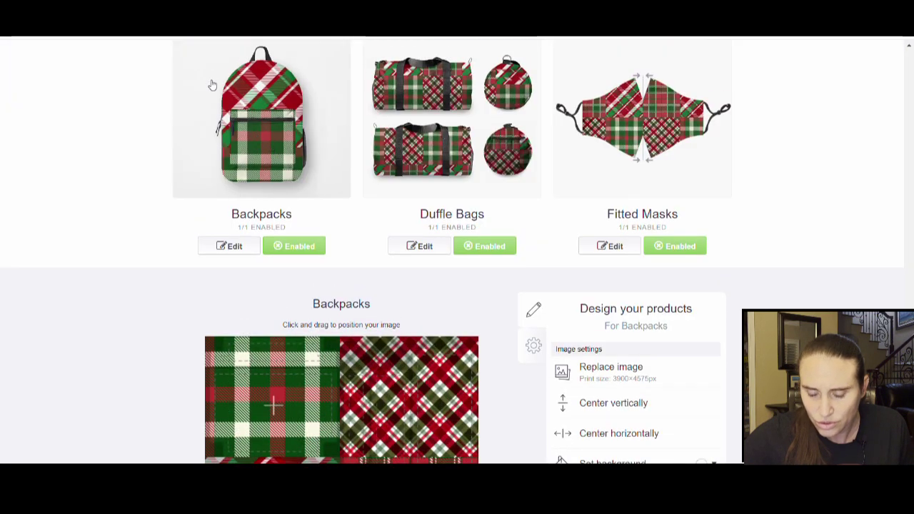
pyautogui.scroll(-2, 480, 309)
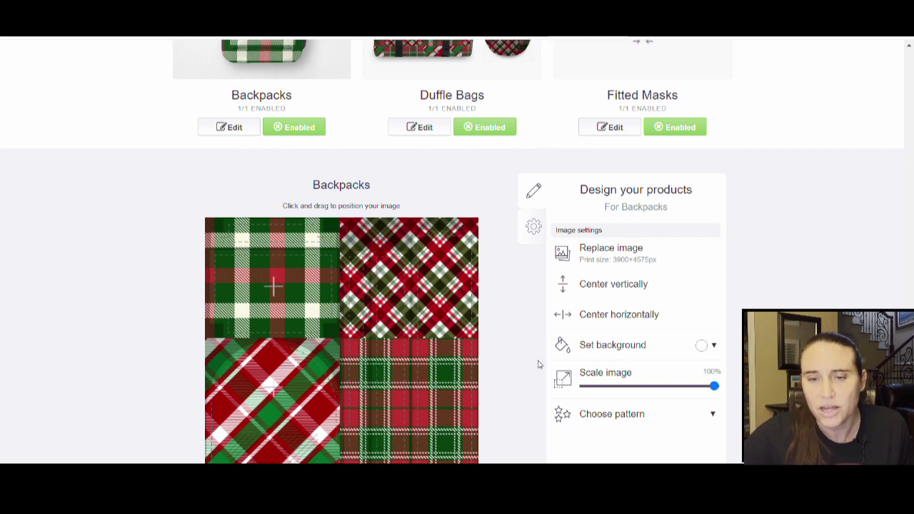
# Try the Backpacks pattern with the criss-cross plaid on the upper body and the straight red-green tartan on the pocket.
pyautogui.moveTo(450, 282); pyautogui.dragTo(319, 421)
pyautogui.scroll(3, 297, 314)
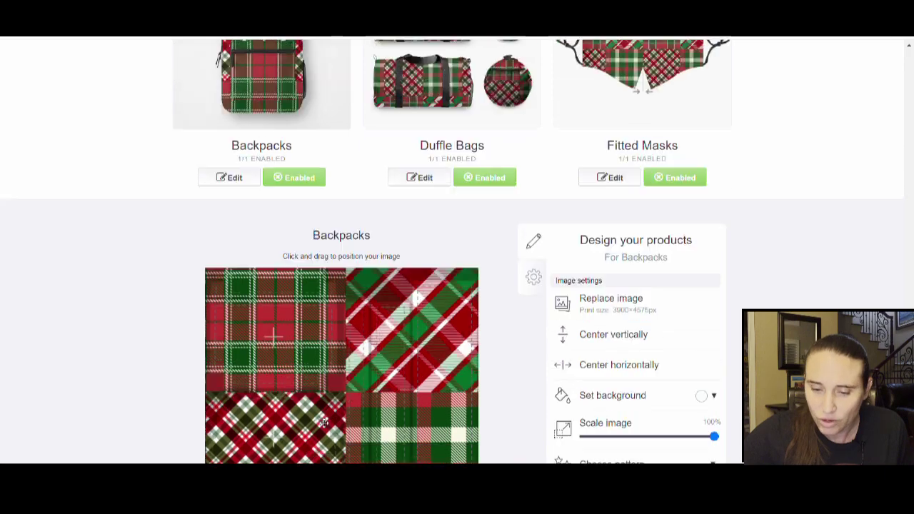
pyautogui.scroll(-4, 312, 326)
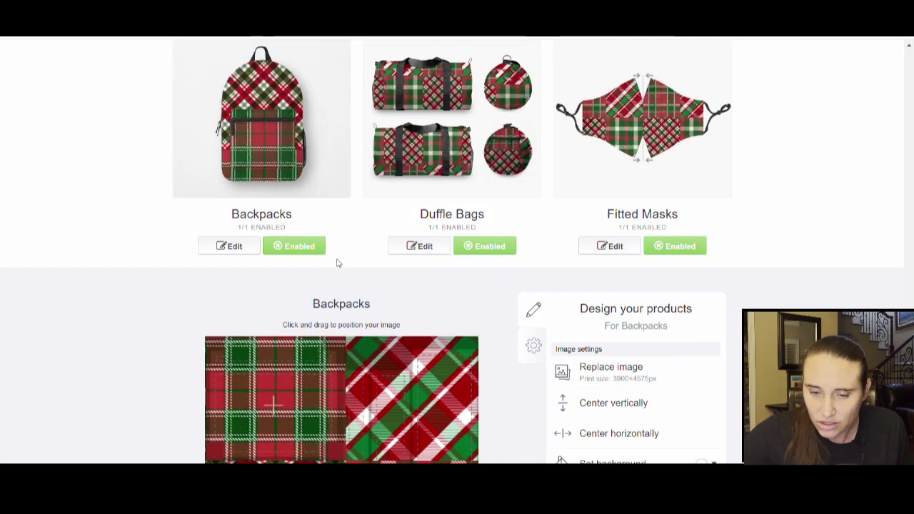
pyautogui.scroll(3, 214, 150)
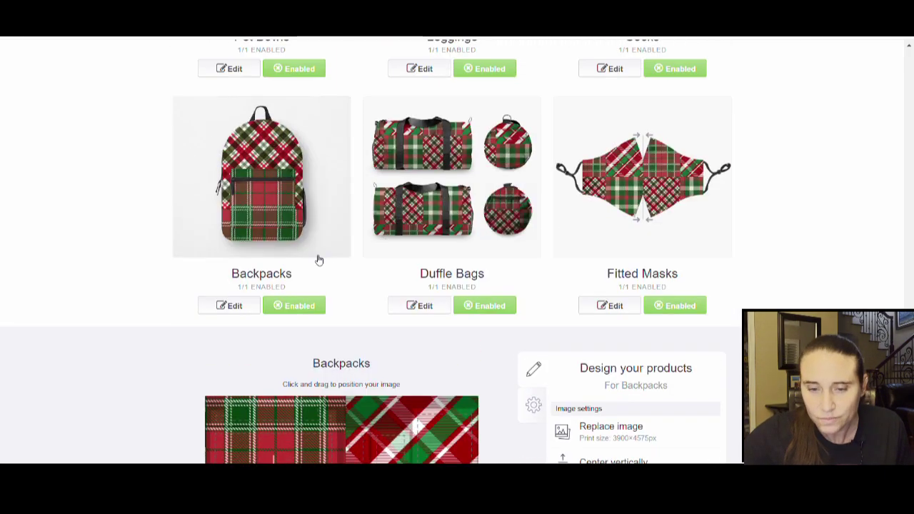
pyautogui.scroll(-3, 320, 260)
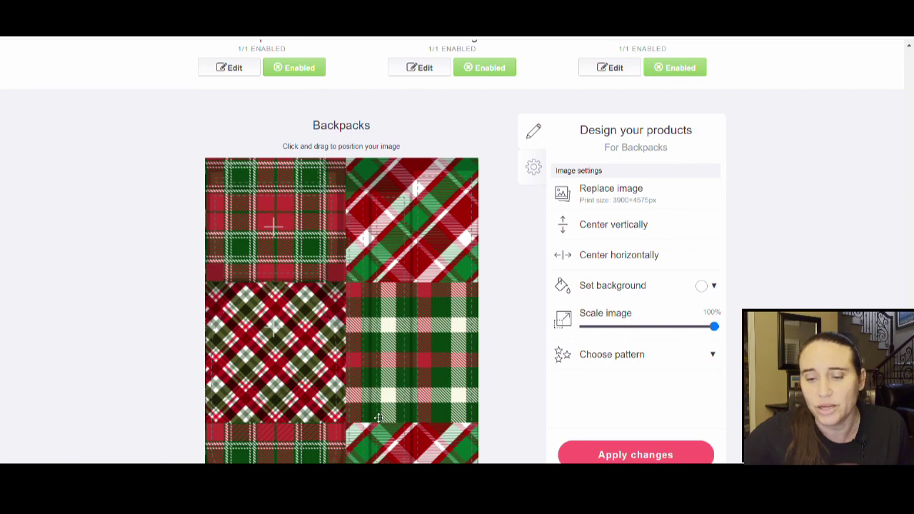
# Return the diagonal plaid to the backpack's upper body and the green-and-white plaid to its pocket, and apply the changes.
pyautogui.moveTo(408, 262); pyautogui.dragTo(263, 399)
pyautogui.scroll(3, 263, 399)
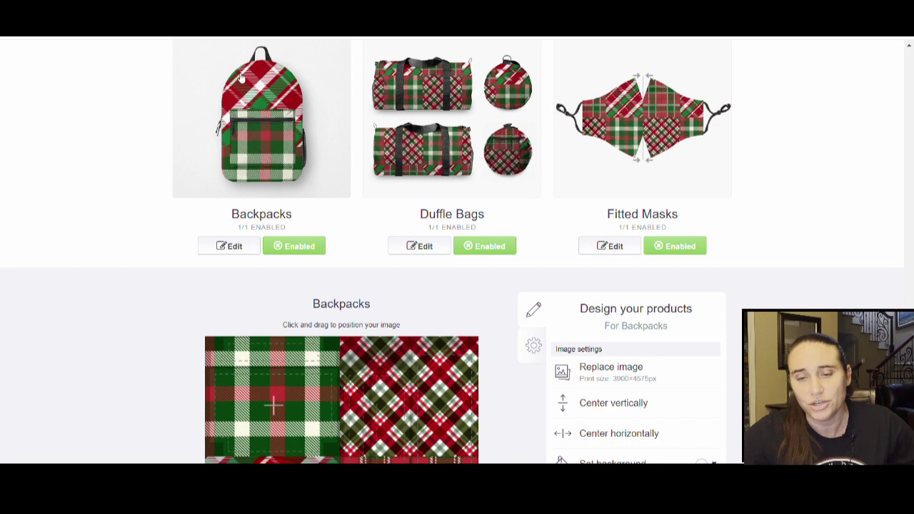
pyautogui.scroll(-3, 363, 229)
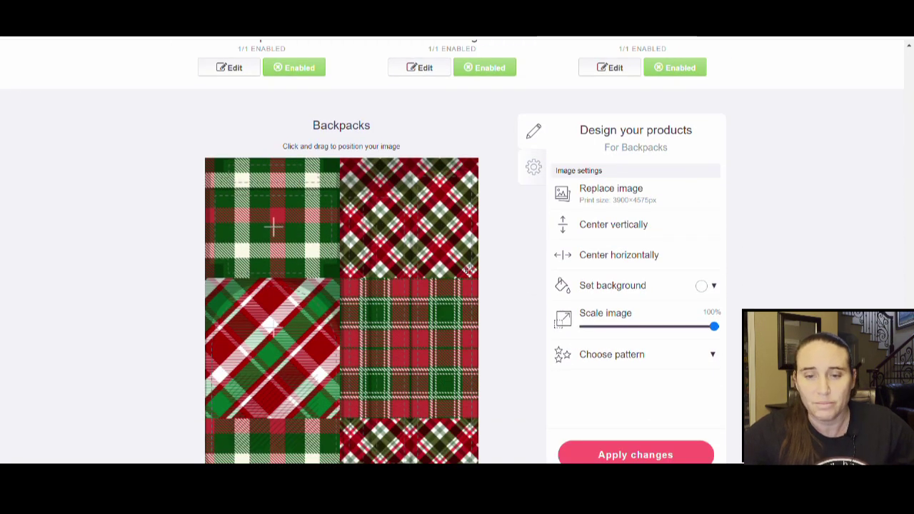
pyautogui.click(674, 458)
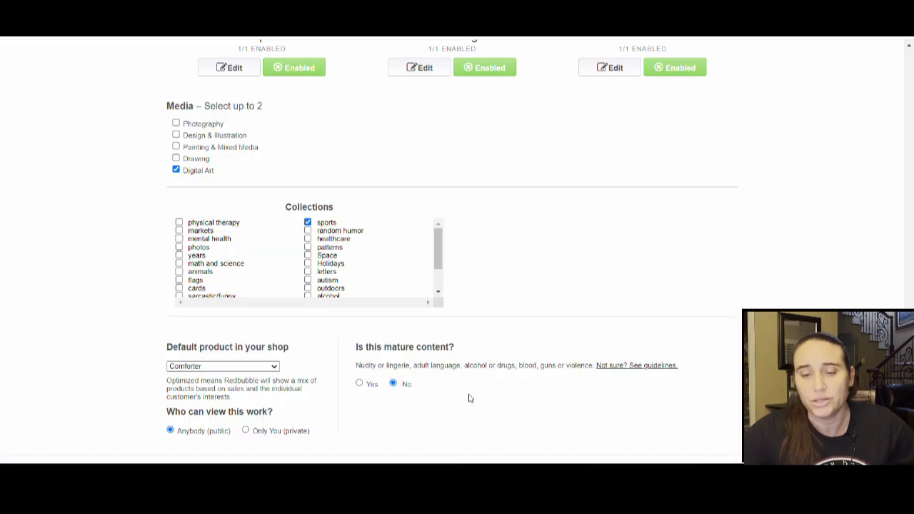
pyautogui.scroll(5, 416, 343)
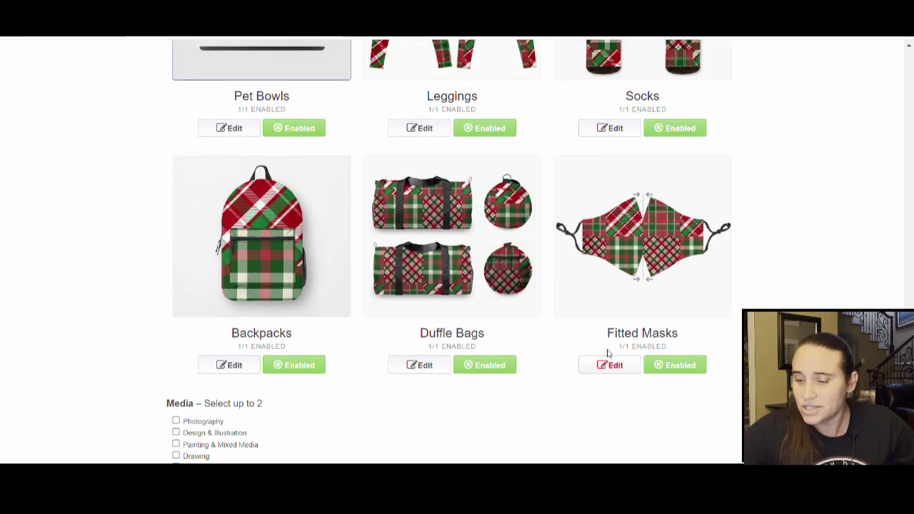
# Scale the Duvets, Comforters & Shower Curtains pattern to 74% and shift it so a tartan-and-diagonal row starts at the upper edge.
pyautogui.scroll(10, 654, 332)
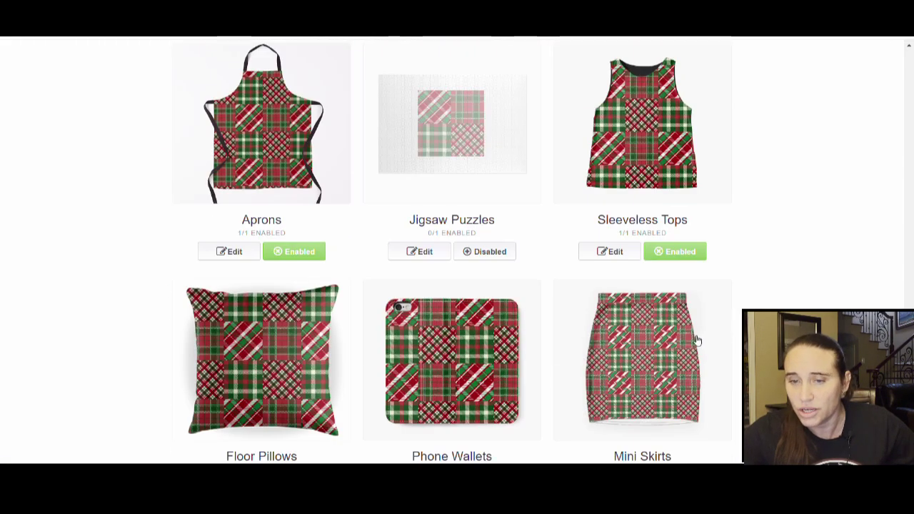
pyautogui.scroll(15, 708, 345)
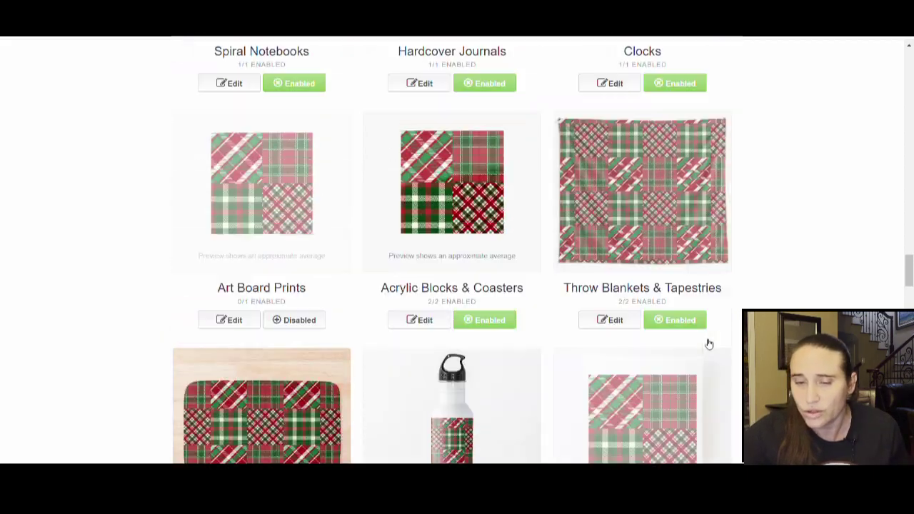
pyautogui.scroll(10, 716, 340)
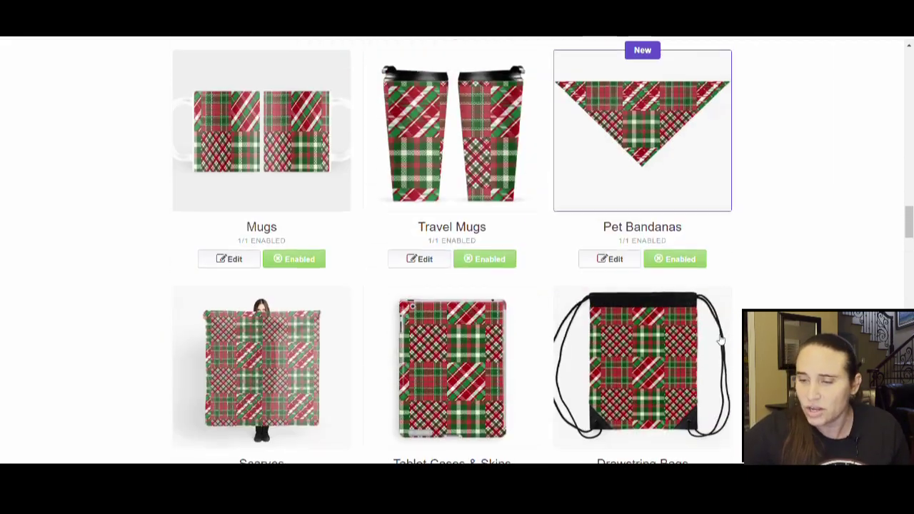
pyautogui.scroll(5, 718, 340)
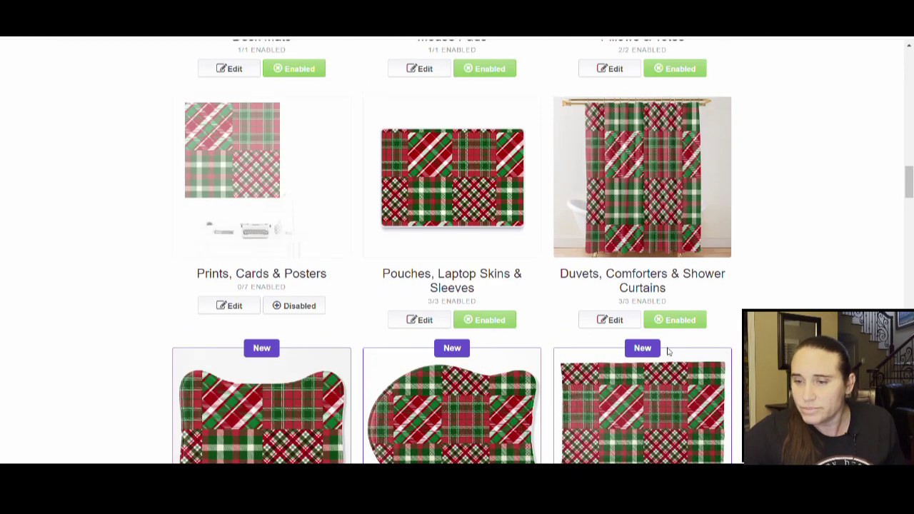
pyautogui.click(614, 320)
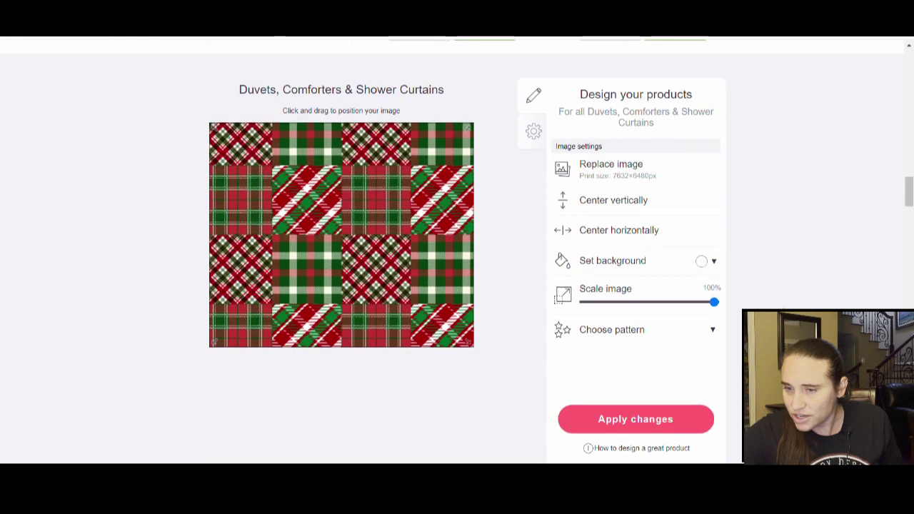
pyautogui.moveTo(698, 292); pyautogui.dragTo(680, 293)
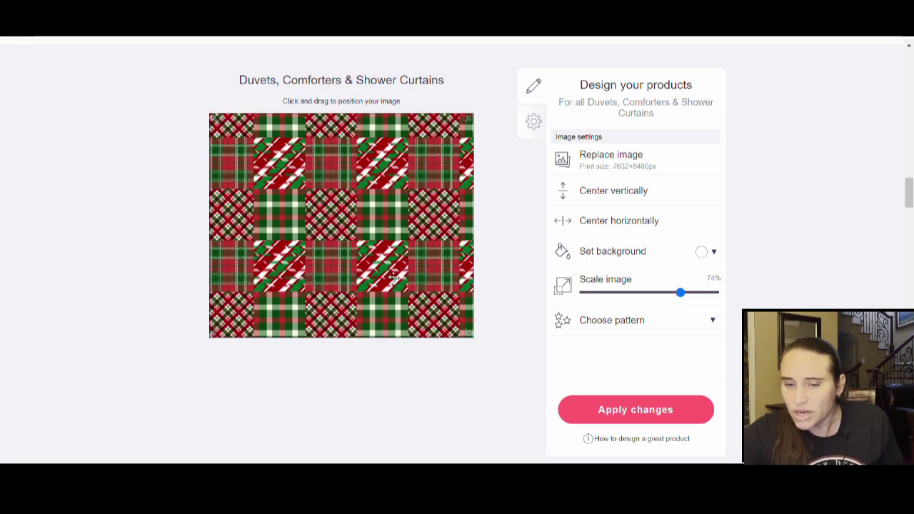
pyautogui.moveTo(394, 277); pyautogui.dragTo(383, 250)
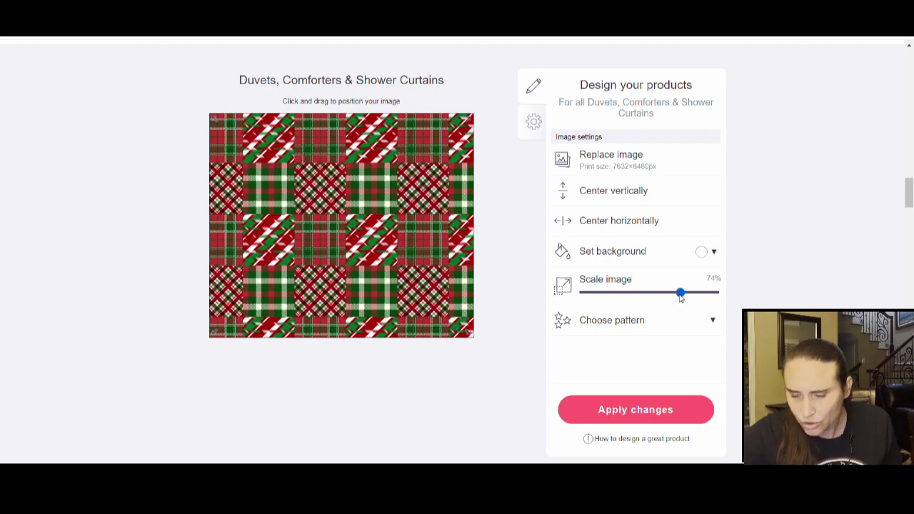
# Reduce the Duvets, Comforters & Shower Curtains pattern to 65% and shift it sideways so whole diagonal and green-and-white squares end the rows.
pyautogui.moveTo(680, 294); pyautogui.dragTo(669, 293)
pyautogui.moveTo(399, 300); pyautogui.dragTo(412, 300)
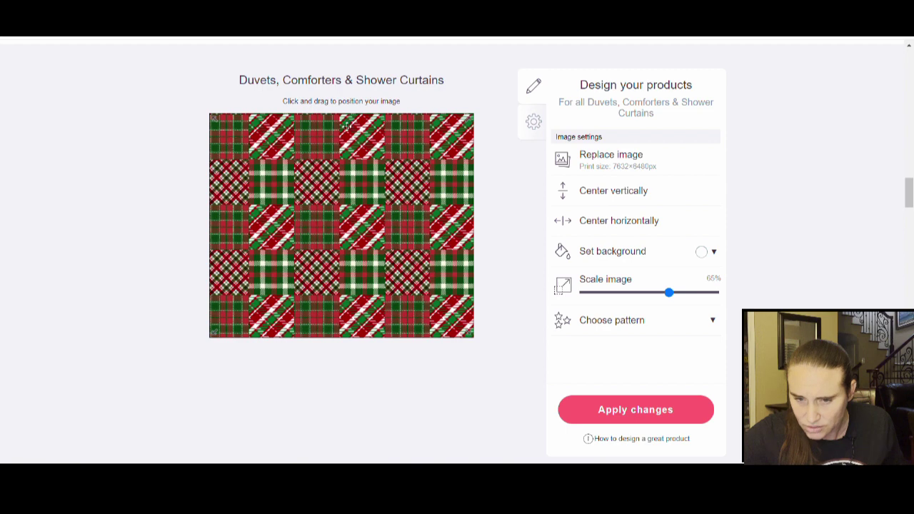
pyautogui.scroll(4, 783, 195)
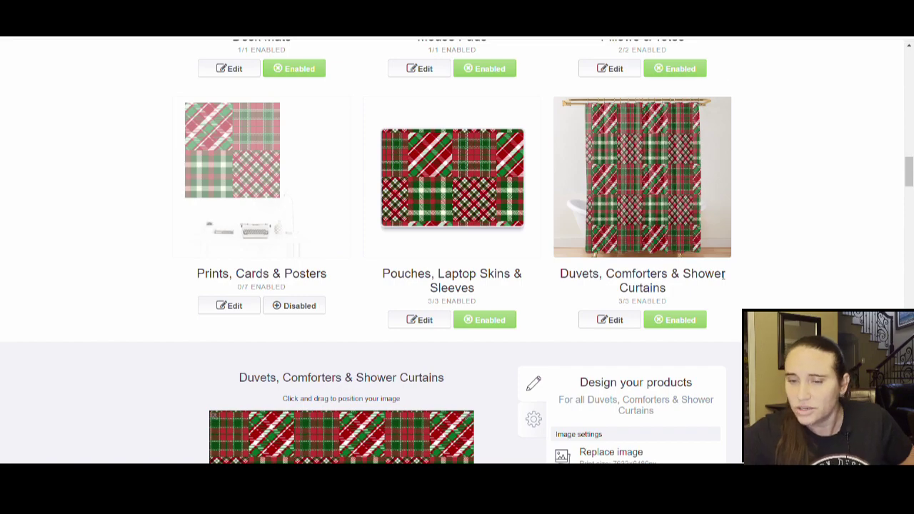
pyautogui.scroll(-5, 724, 276)
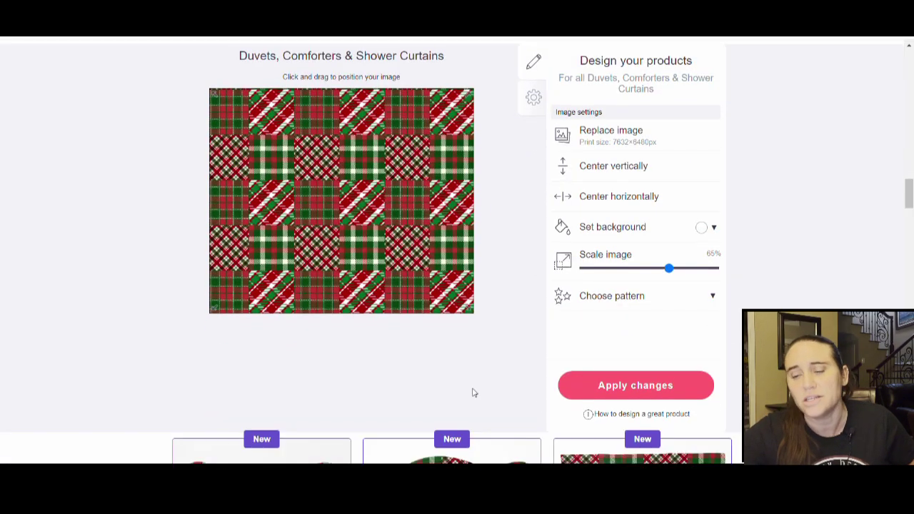
# Remove the work from the sports collection.
pyautogui.scroll(-15, 472, 392)
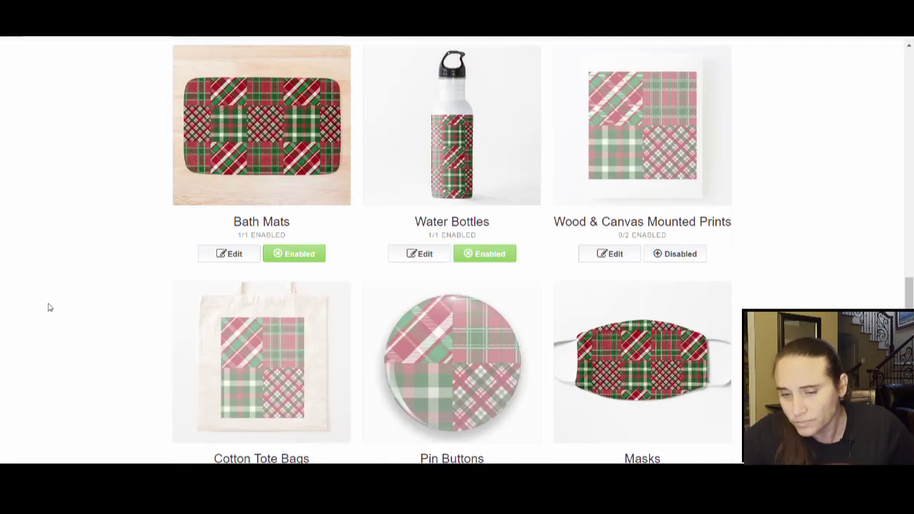
pyautogui.scroll(-14, 49, 307)
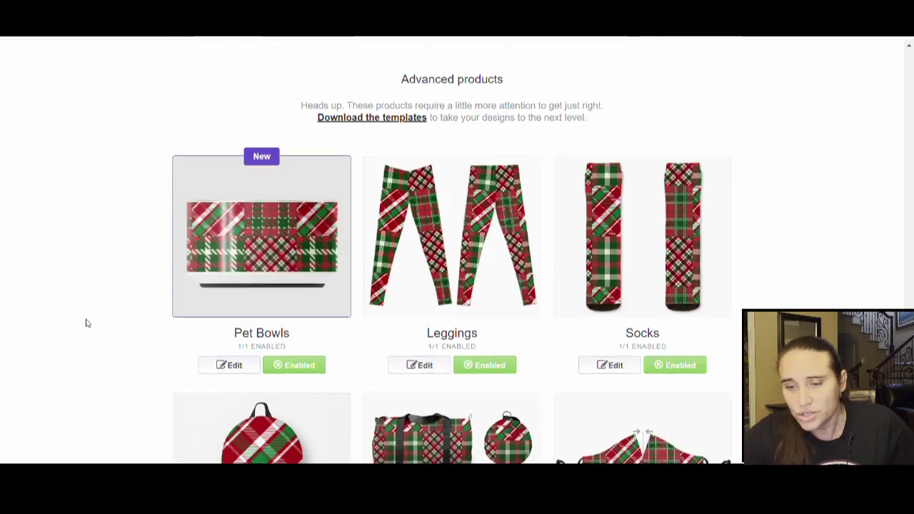
pyautogui.scroll(-8, 86, 323)
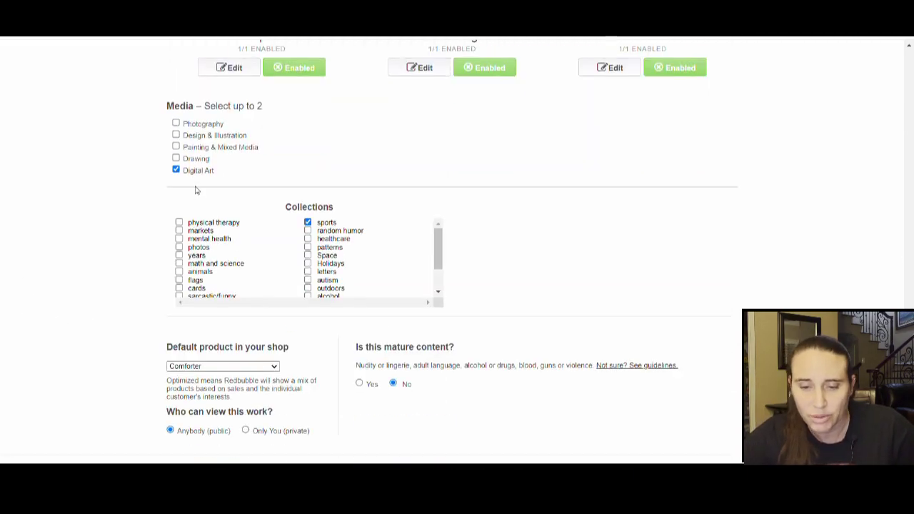
pyautogui.click(308, 222)
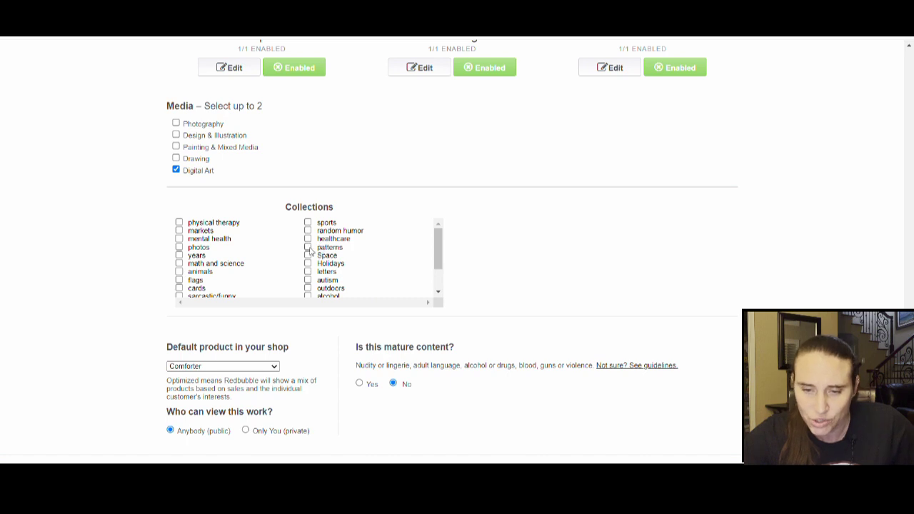
pyautogui.scroll(-1, 275, 285)
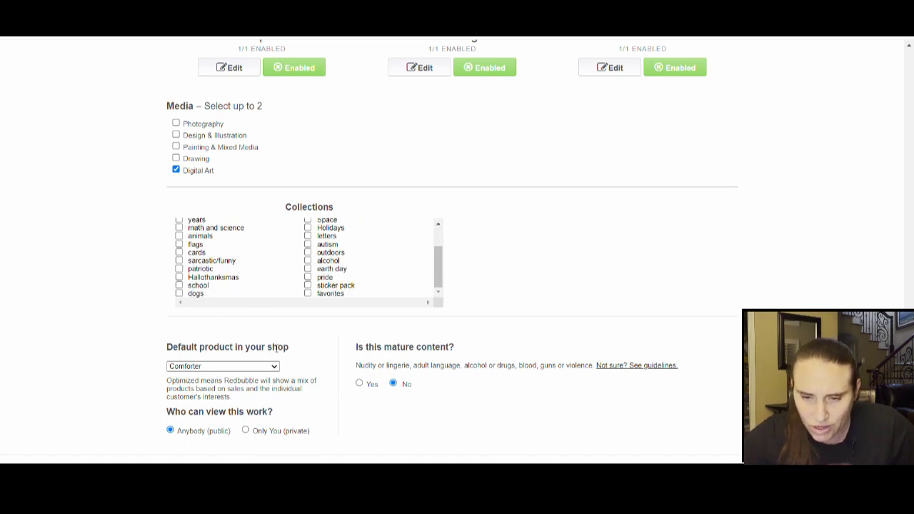
pyautogui.scroll(-1, 275, 348)
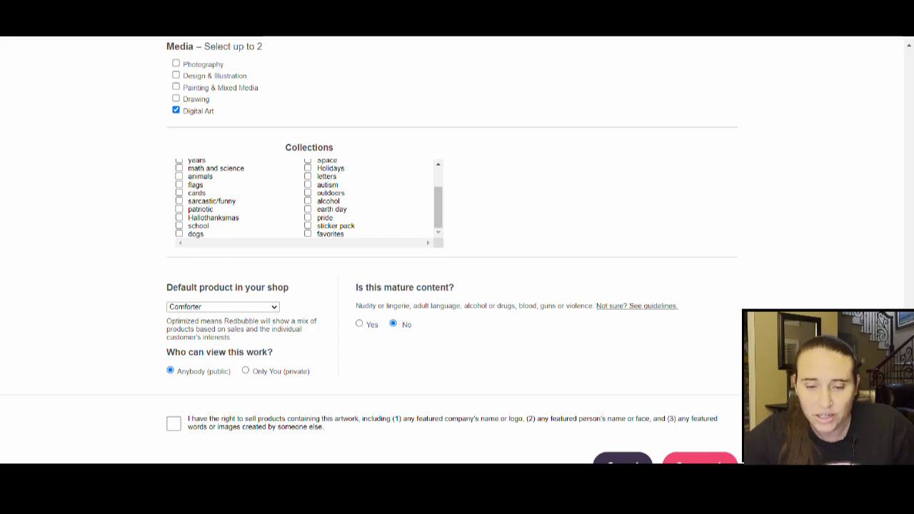
# Review the product previews from the advanced products up to the phone cases and graphic T-shirts.
pyautogui.scroll(12, 456, 250)
pyautogui.scroll(-10, 456, 250)
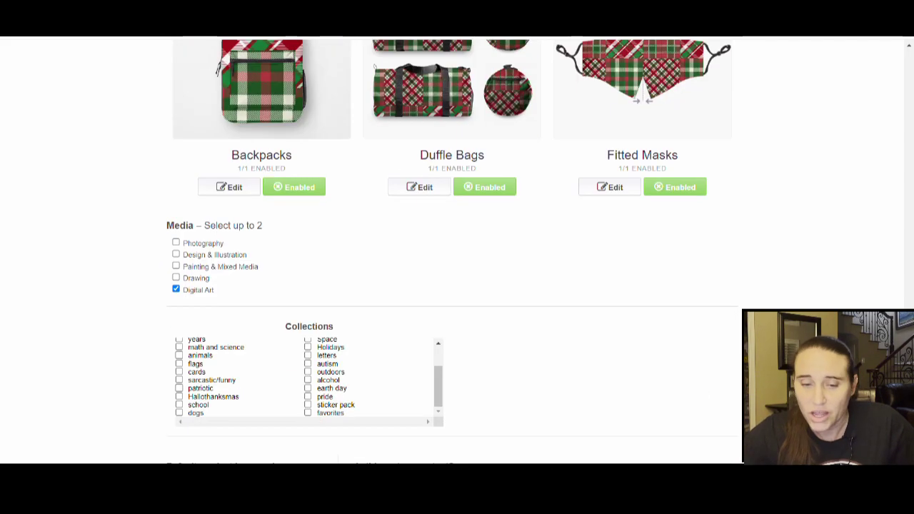
pyautogui.scroll(11, 457, 250)
pyautogui.scroll(-7, 456, 250)
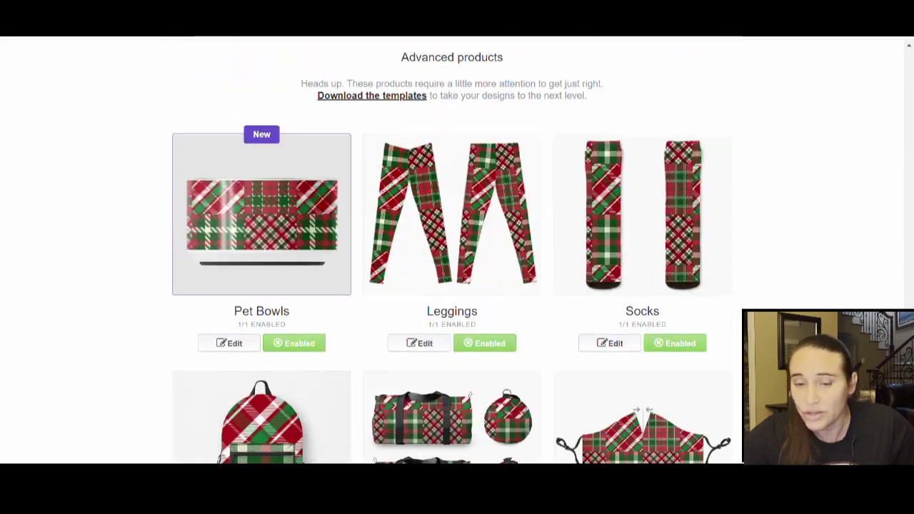
pyautogui.scroll(3, 457, 250)
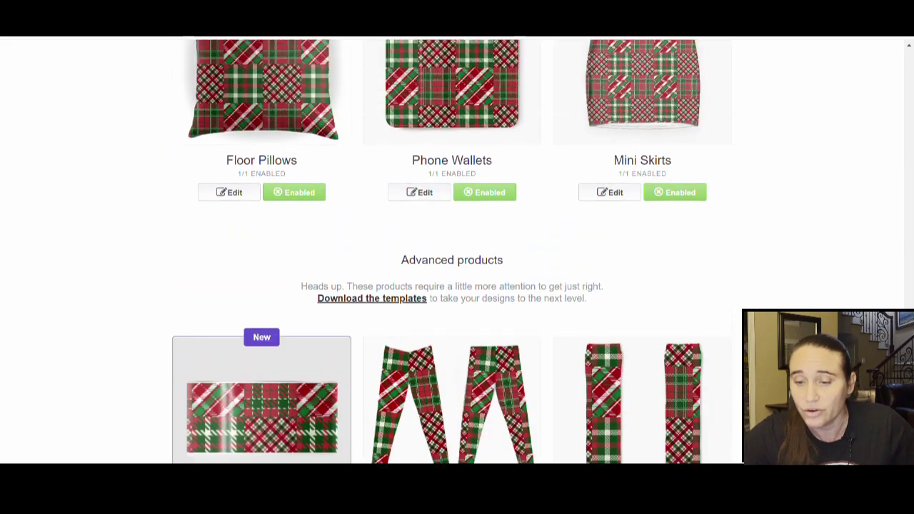
pyautogui.scroll(6, 456, 250)
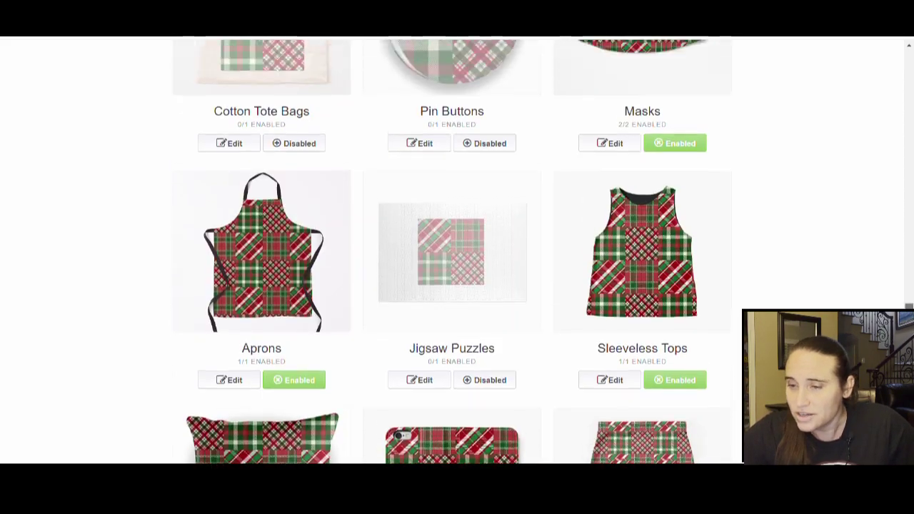
pyautogui.scroll(11, 457, 249)
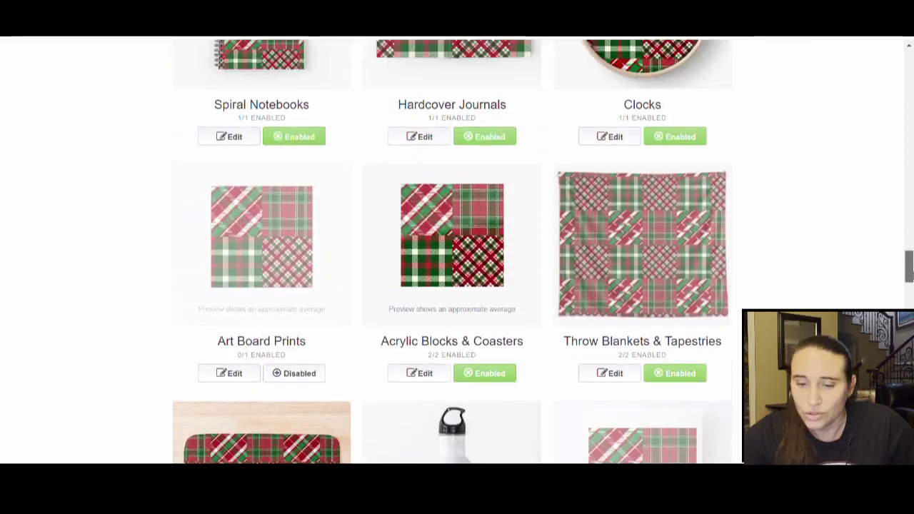
pyautogui.moveTo(910, 270); pyautogui.dragTo(909, 160)
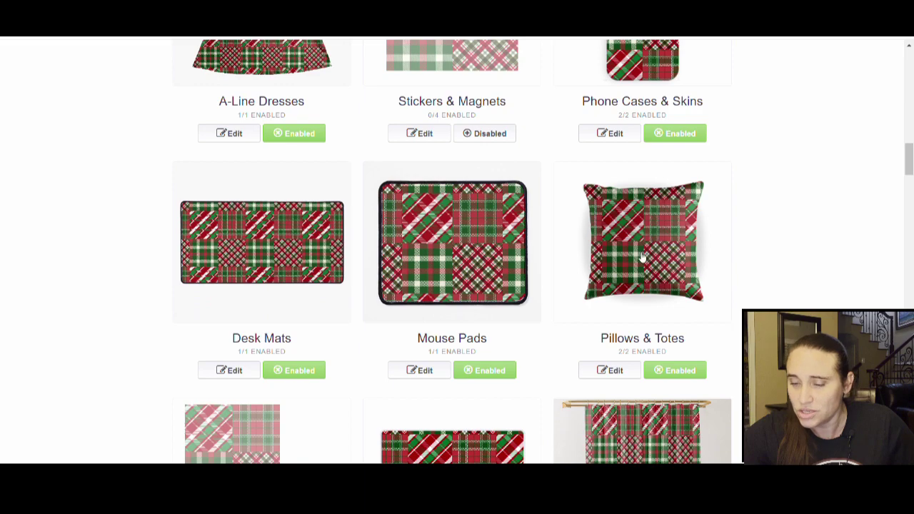
pyautogui.moveTo(910, 165)
pyautogui.mouseDown()
pyautogui.moveTo(910, 120)
pyautogui.moveTo(910, 164)
pyautogui.moveTo(910, 146)
pyautogui.mouseUp()
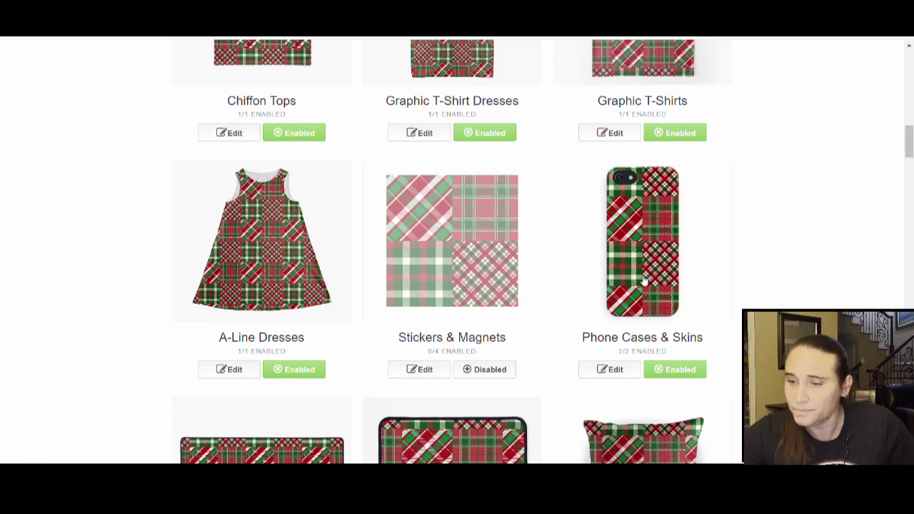
# Make iPhone Case the default shop product and save the work with the right-to-sell declaration accepted.
pyautogui.moveTo(908, 156); pyautogui.dragTo(904, 375)
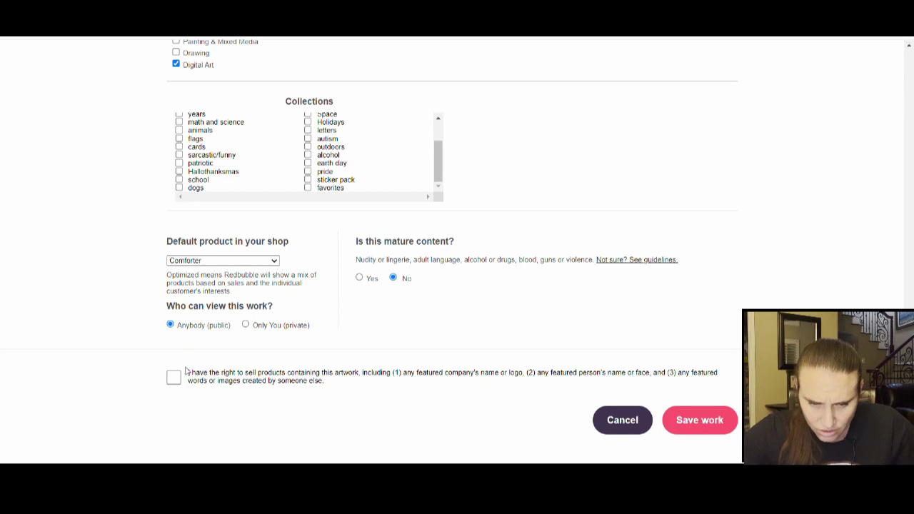
pyautogui.press('i')
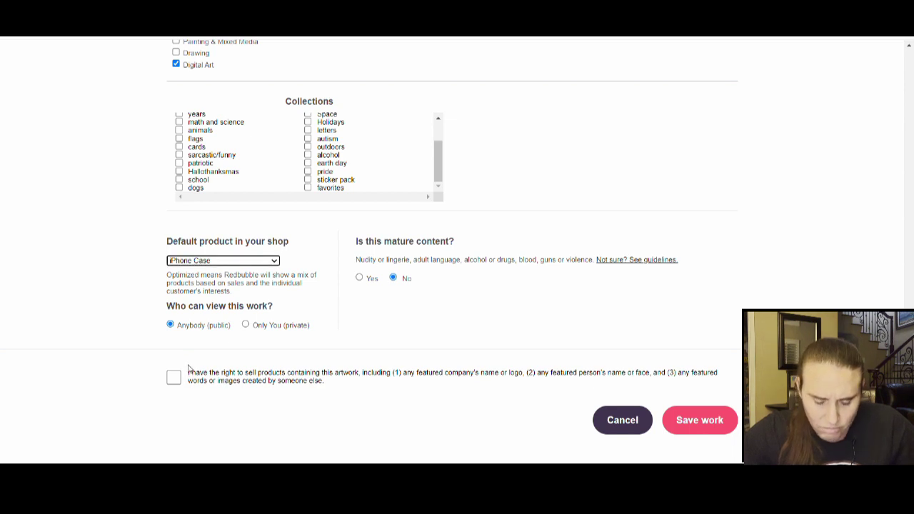
pyautogui.click(180, 380)
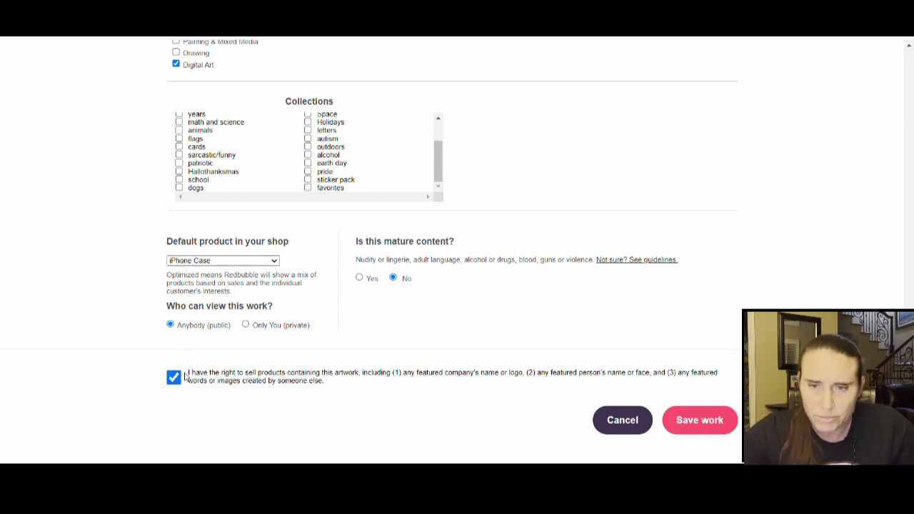
pyautogui.click(692, 420)
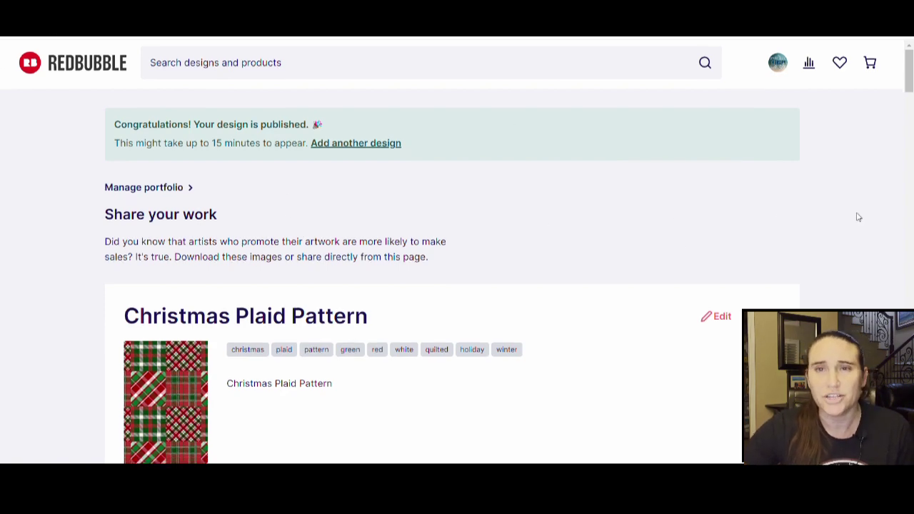
# Examine how the plaid is placed on each product preview of the published Christmas Plaid Pattern work.
pyautogui.scroll(-5, 878, 245)
pyautogui.scroll(-1, 589, 204)
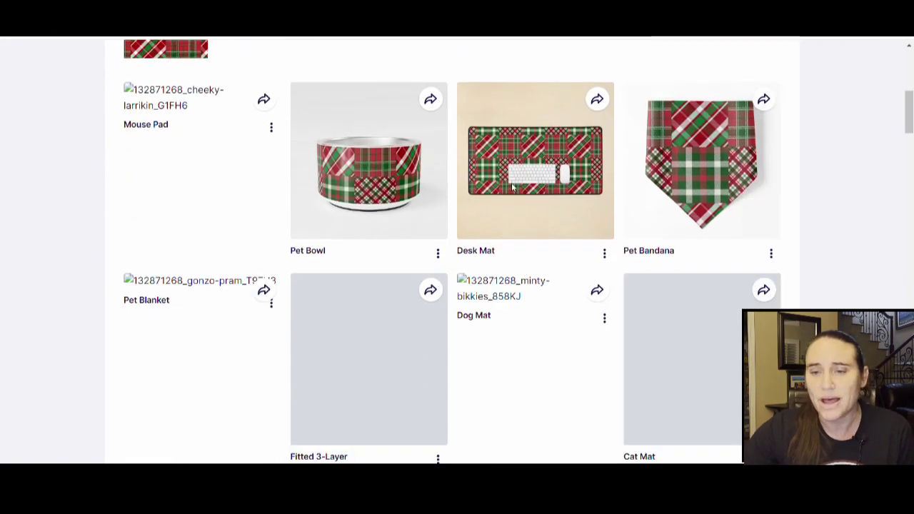
pyautogui.scroll(-2, 583, 198)
pyautogui.scroll(-1, 554, 235)
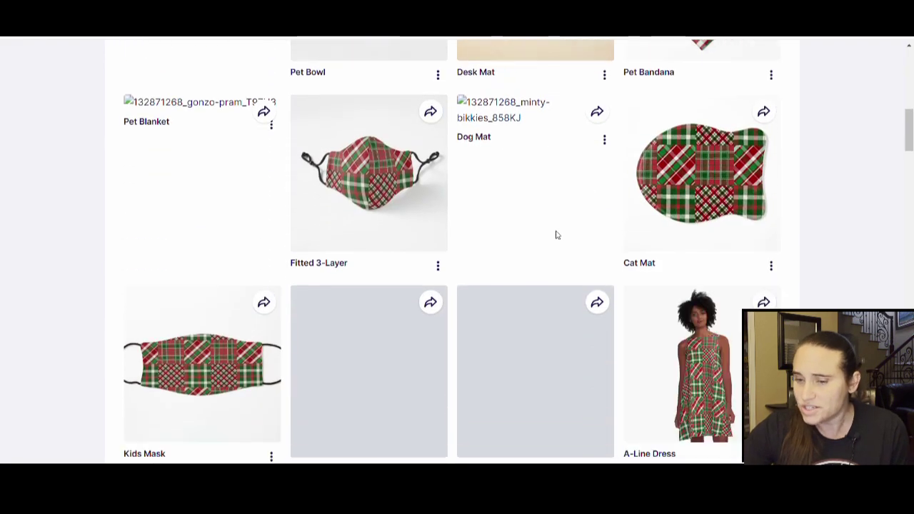
pyautogui.scroll(-3, 642, 234)
pyautogui.scroll(-2, 469, 255)
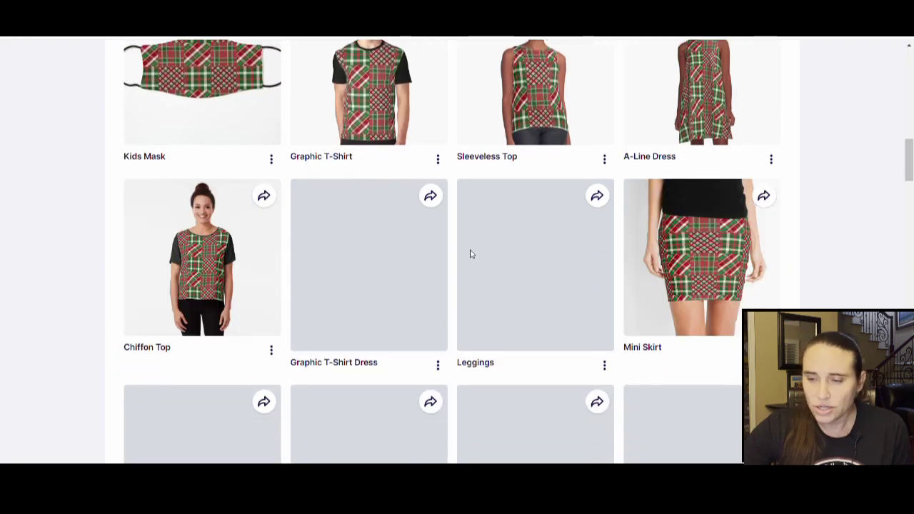
pyautogui.scroll(-3, 452, 288)
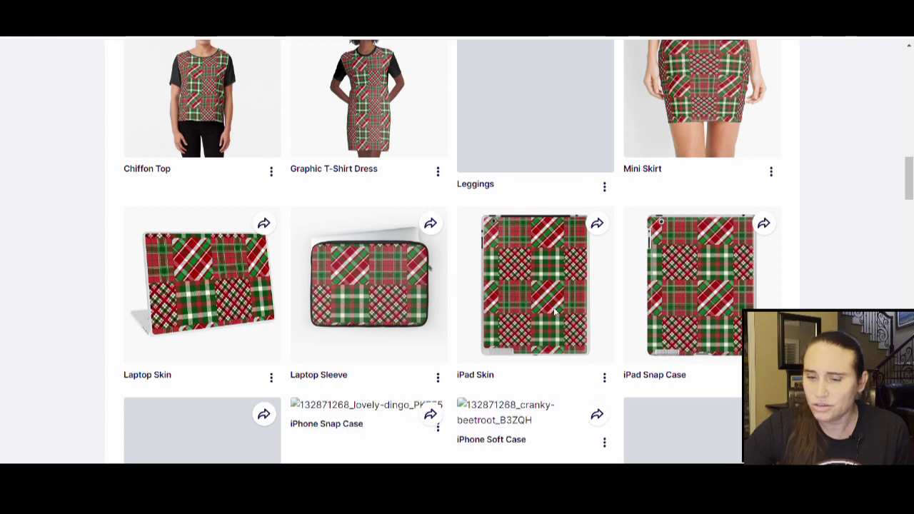
pyautogui.scroll(-3, 485, 275)
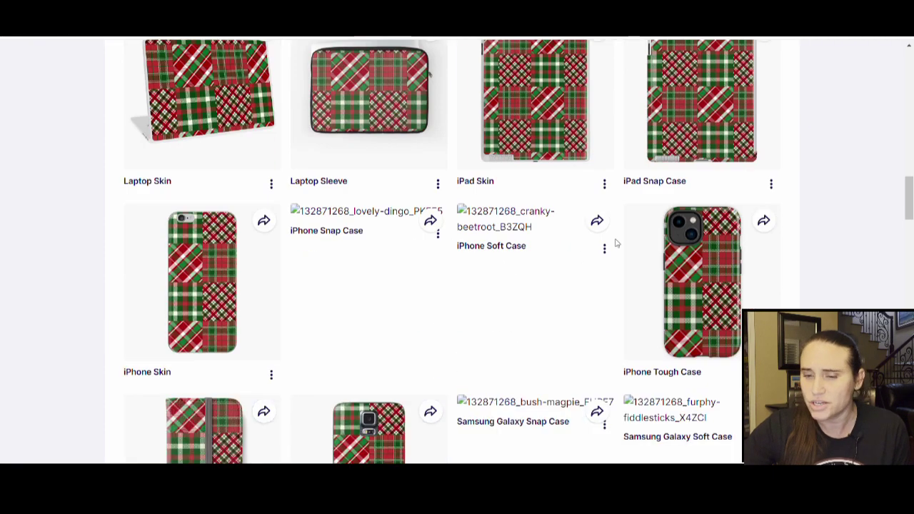
pyautogui.scroll(-5, 616, 244)
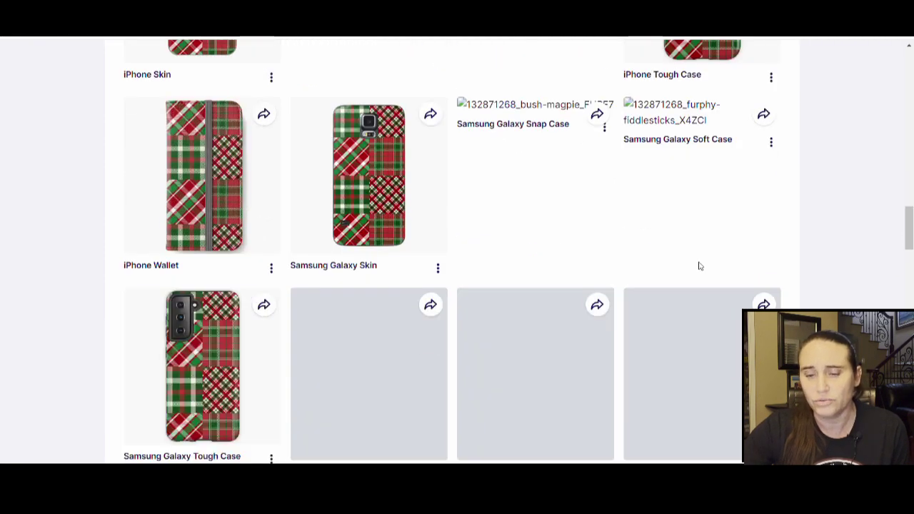
pyautogui.scroll(-2, 618, 263)
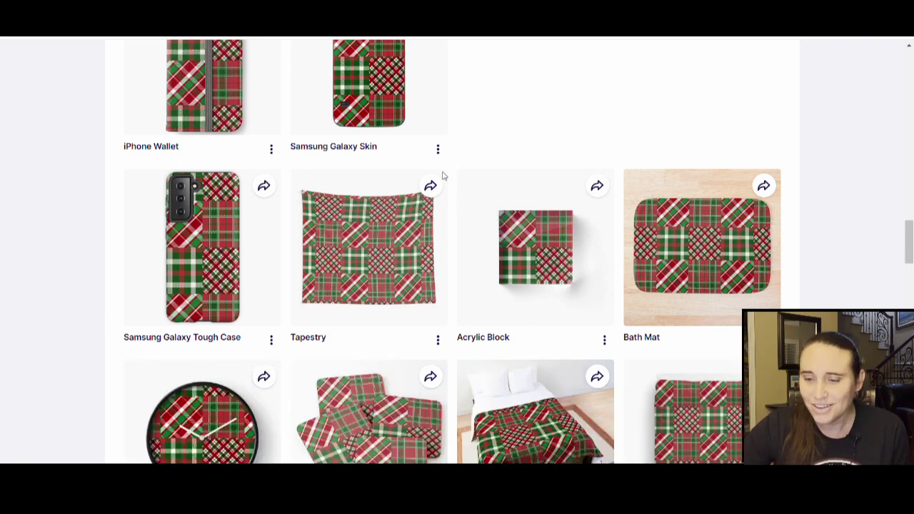
pyautogui.scroll(-2, 441, 175)
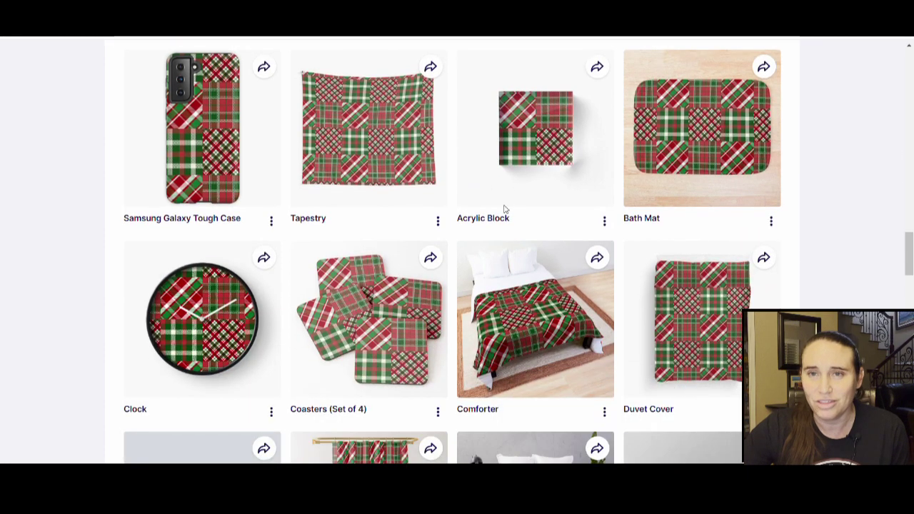
pyautogui.scroll(-9, 504, 208)
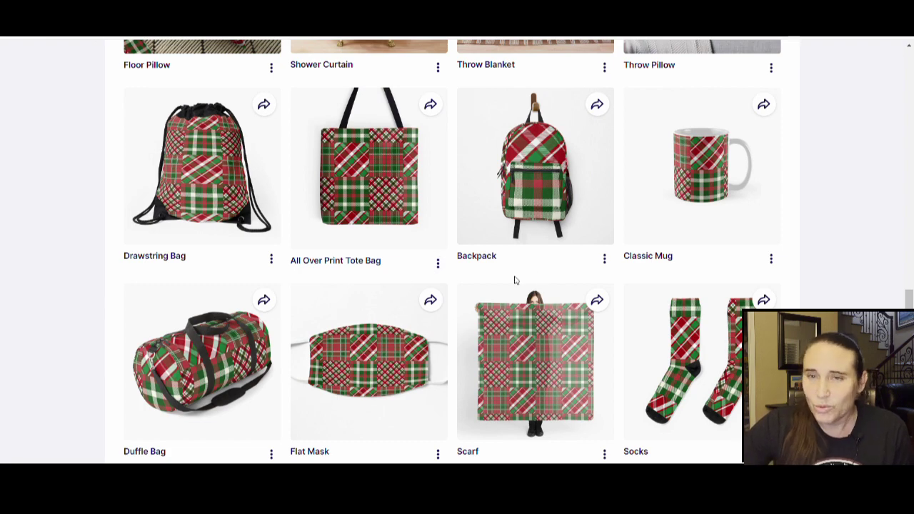
pyautogui.scroll(-4, 616, 276)
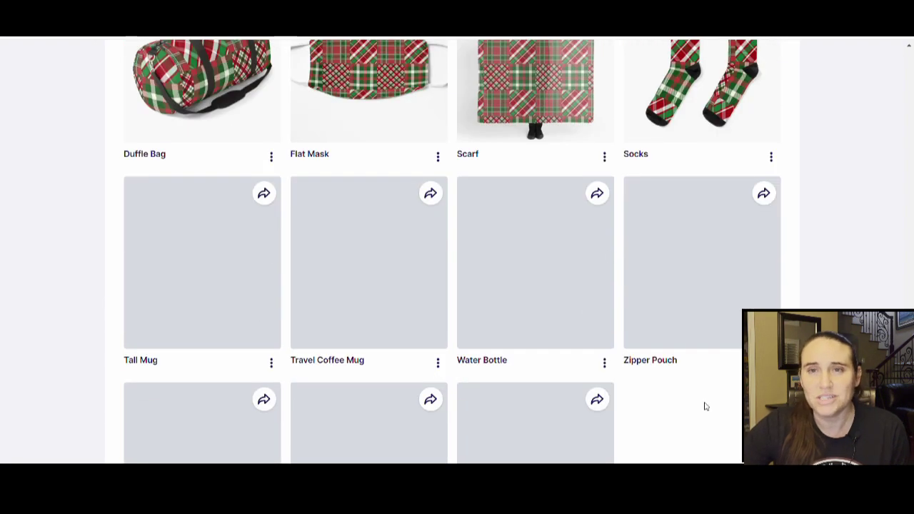
pyautogui.scroll(-3, 604, 353)
pyautogui.scroll(12, 610, 353)
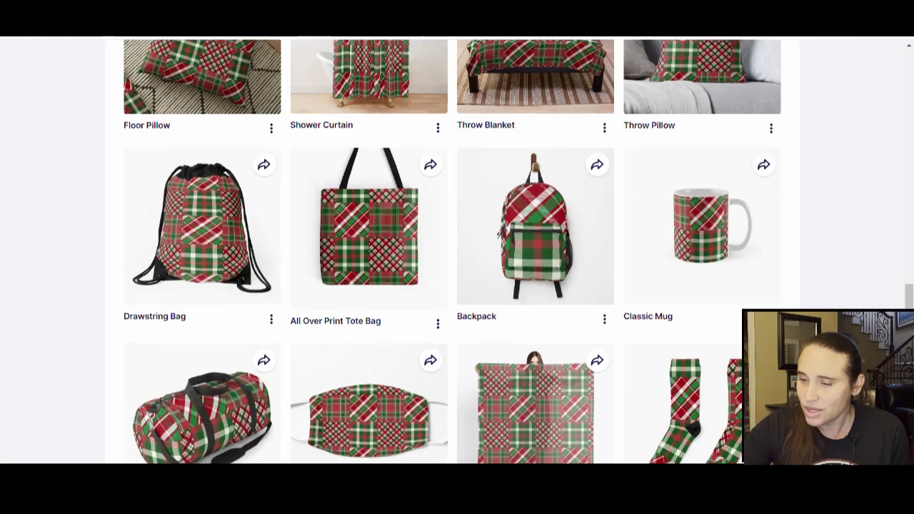
pyautogui.scroll(5, 697, 304)
pyautogui.scroll(15, 712, 316)
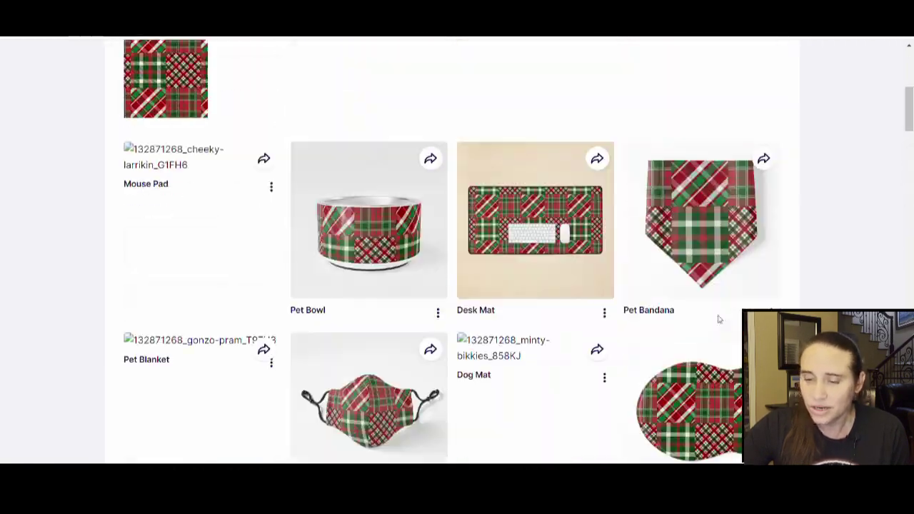